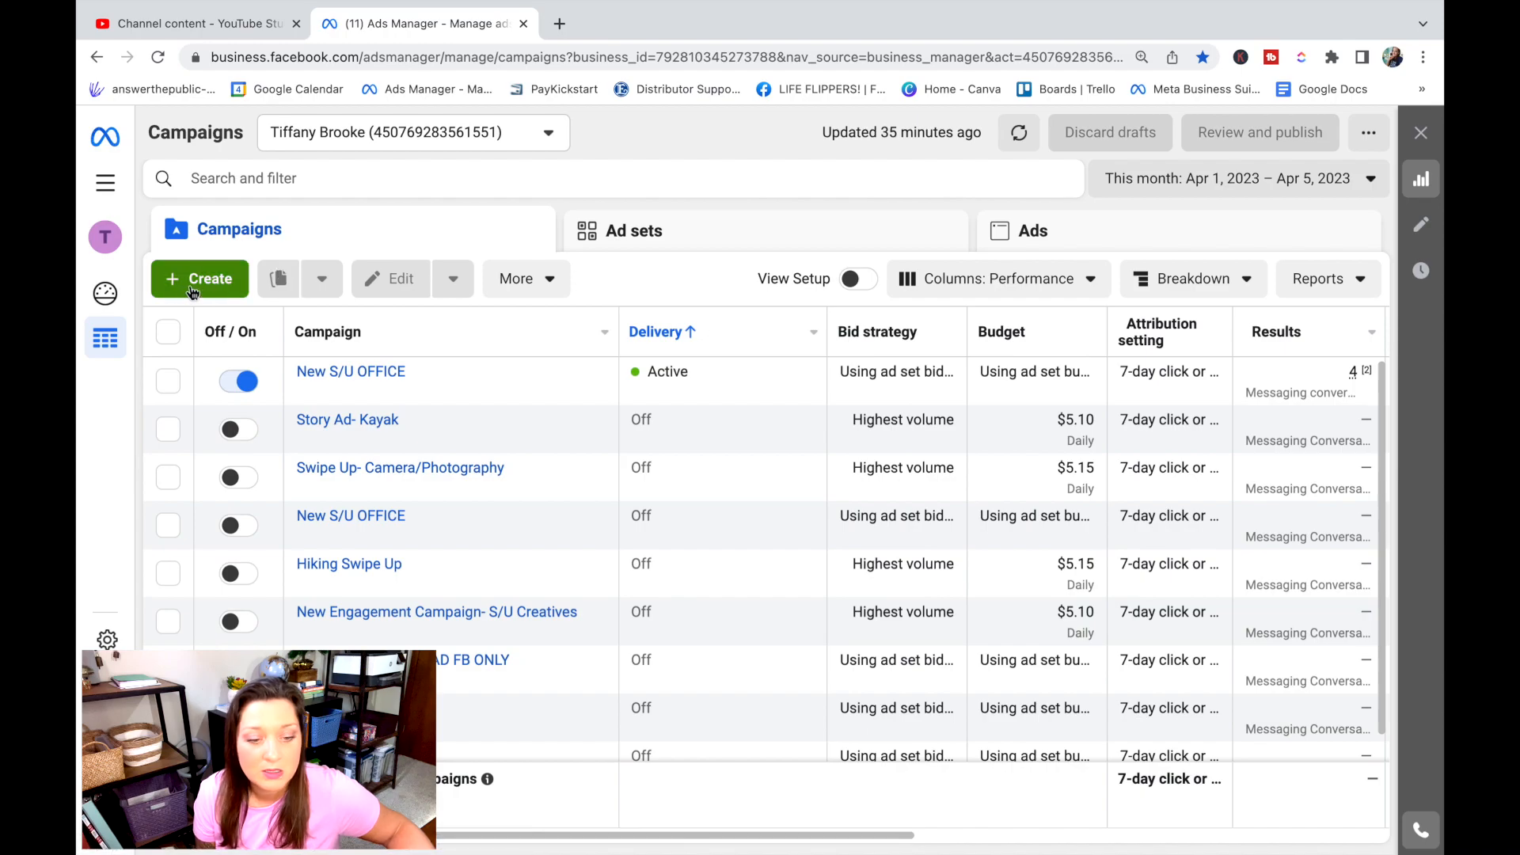
Step: Create a new auction campaign with the Engagement objective
click(196, 282)
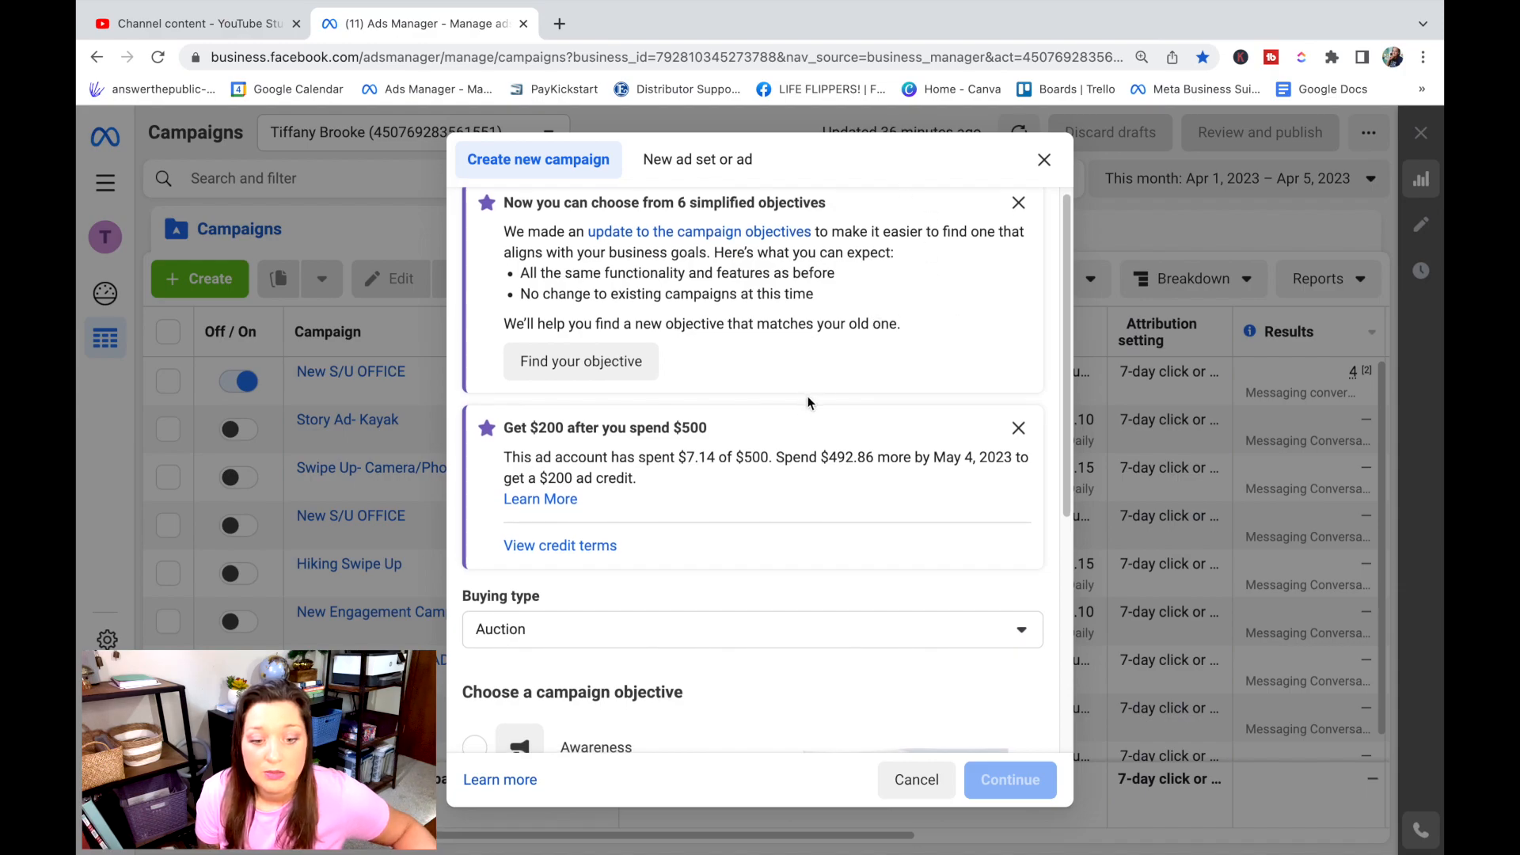
scroll(809, 404, down, 2)
scroll(809, 410, down, 3)
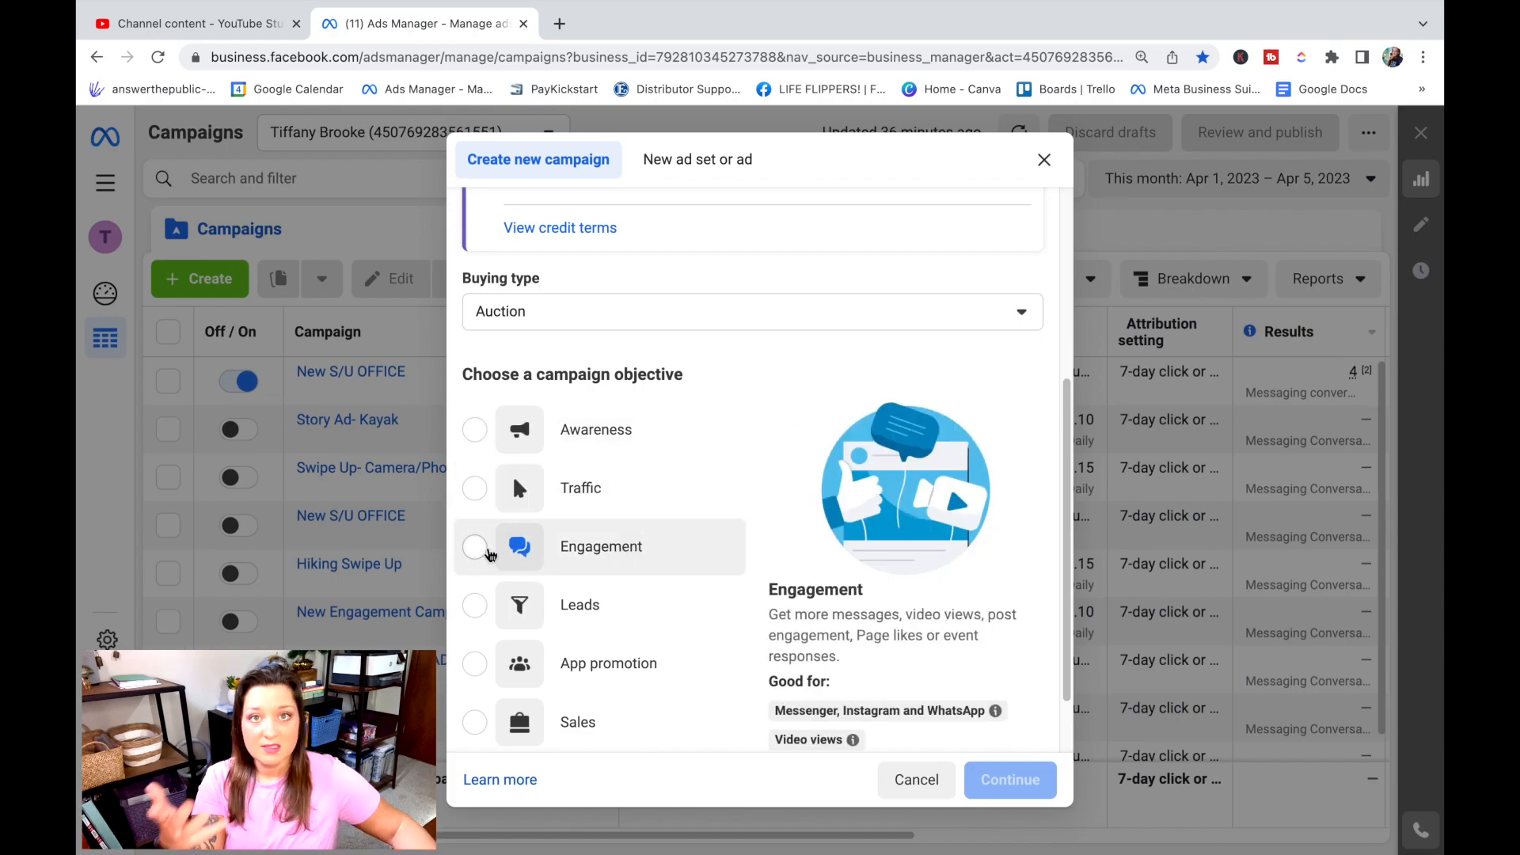
scroll(496, 558, down, 1)
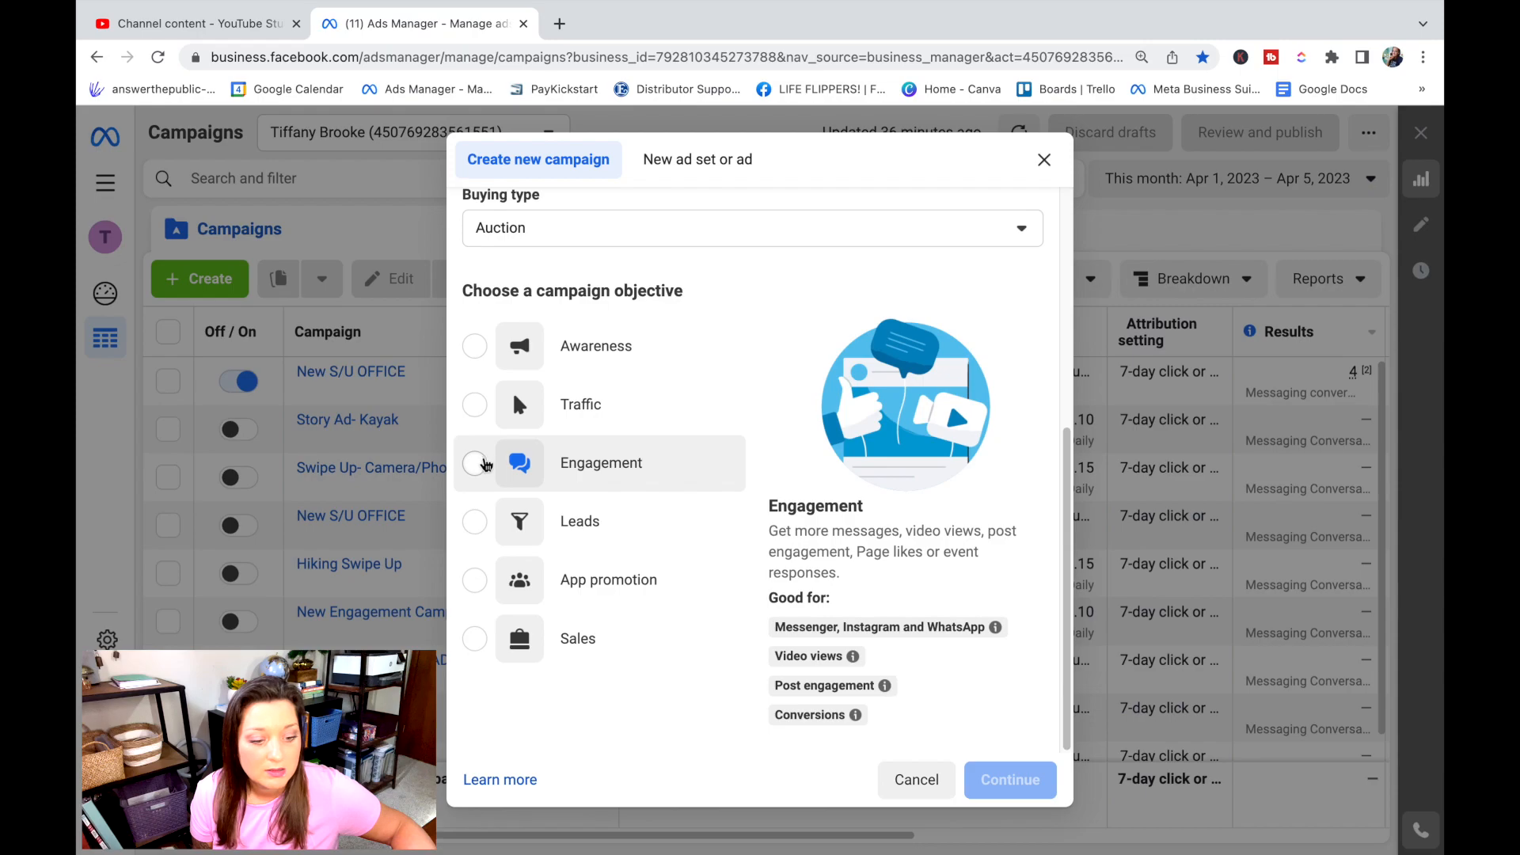
click(474, 468)
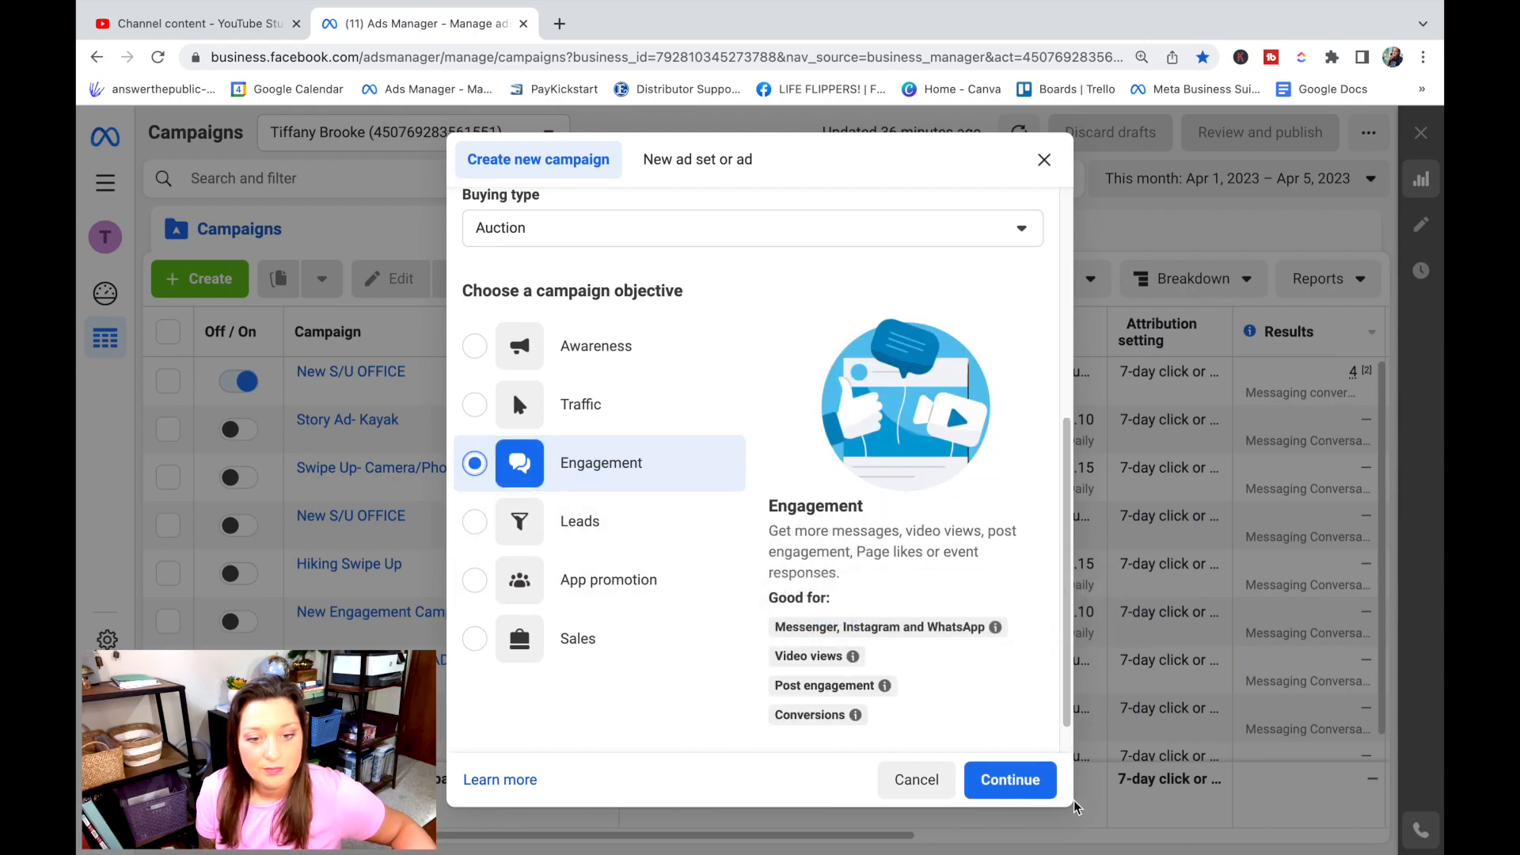
click(1017, 784)
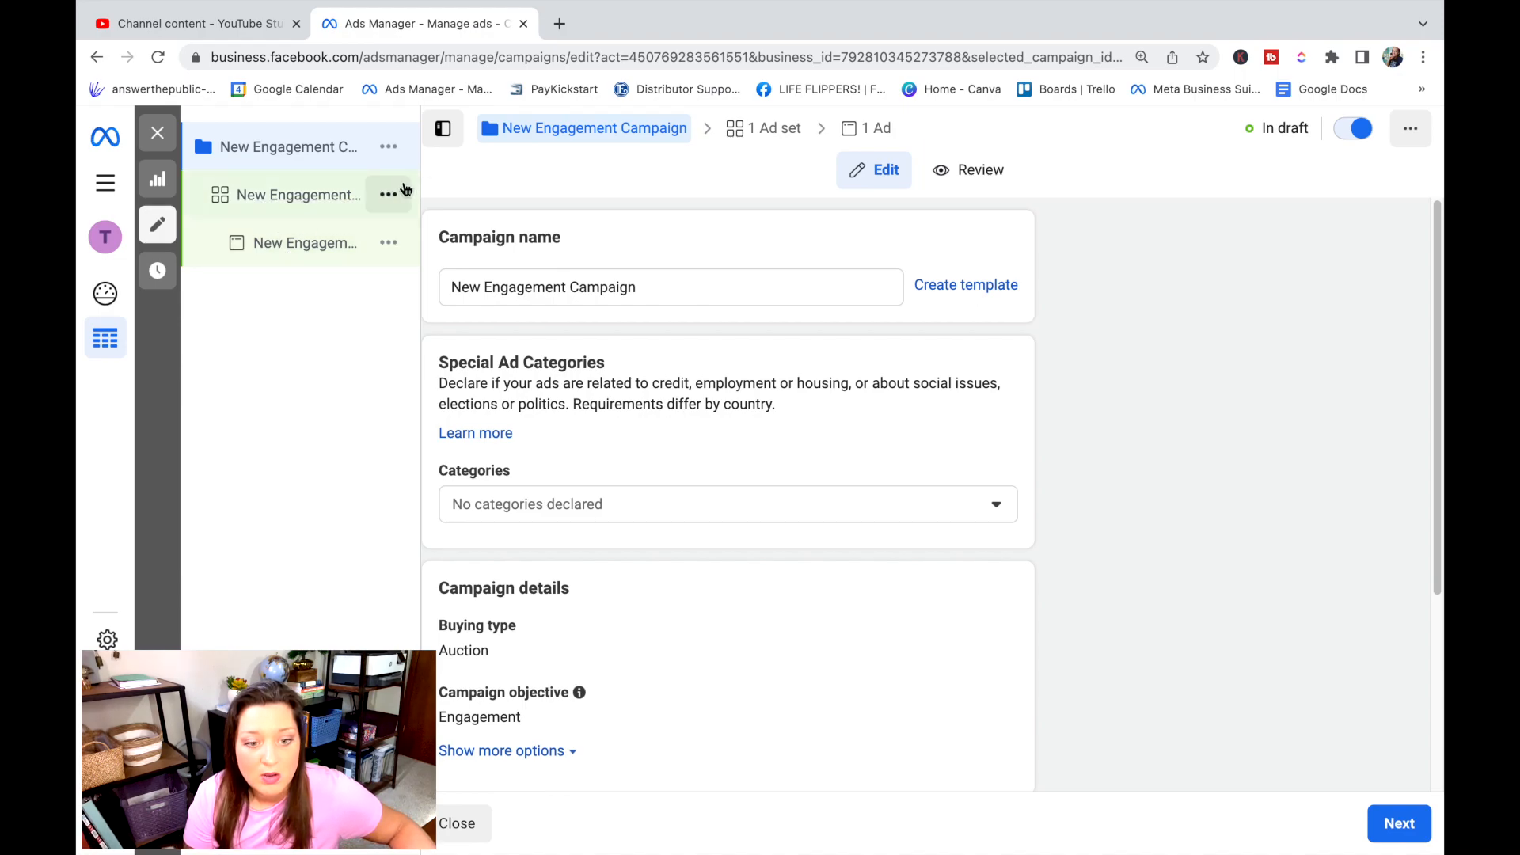
Step: Rename the campaign as "Video Ad Campaign"
drag(652, 288, 451, 271)
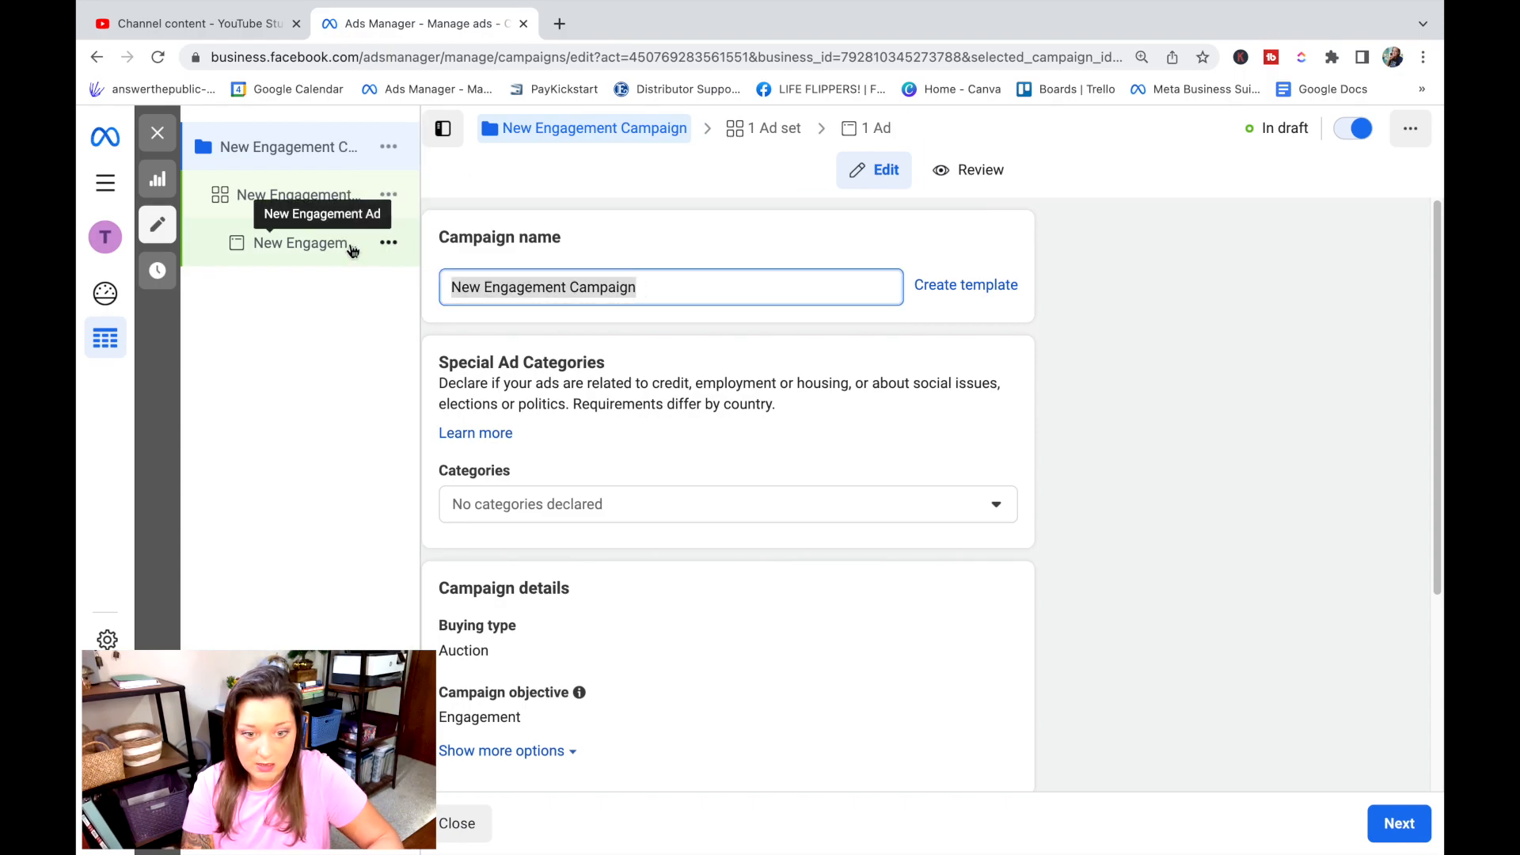
text(Video Ad)
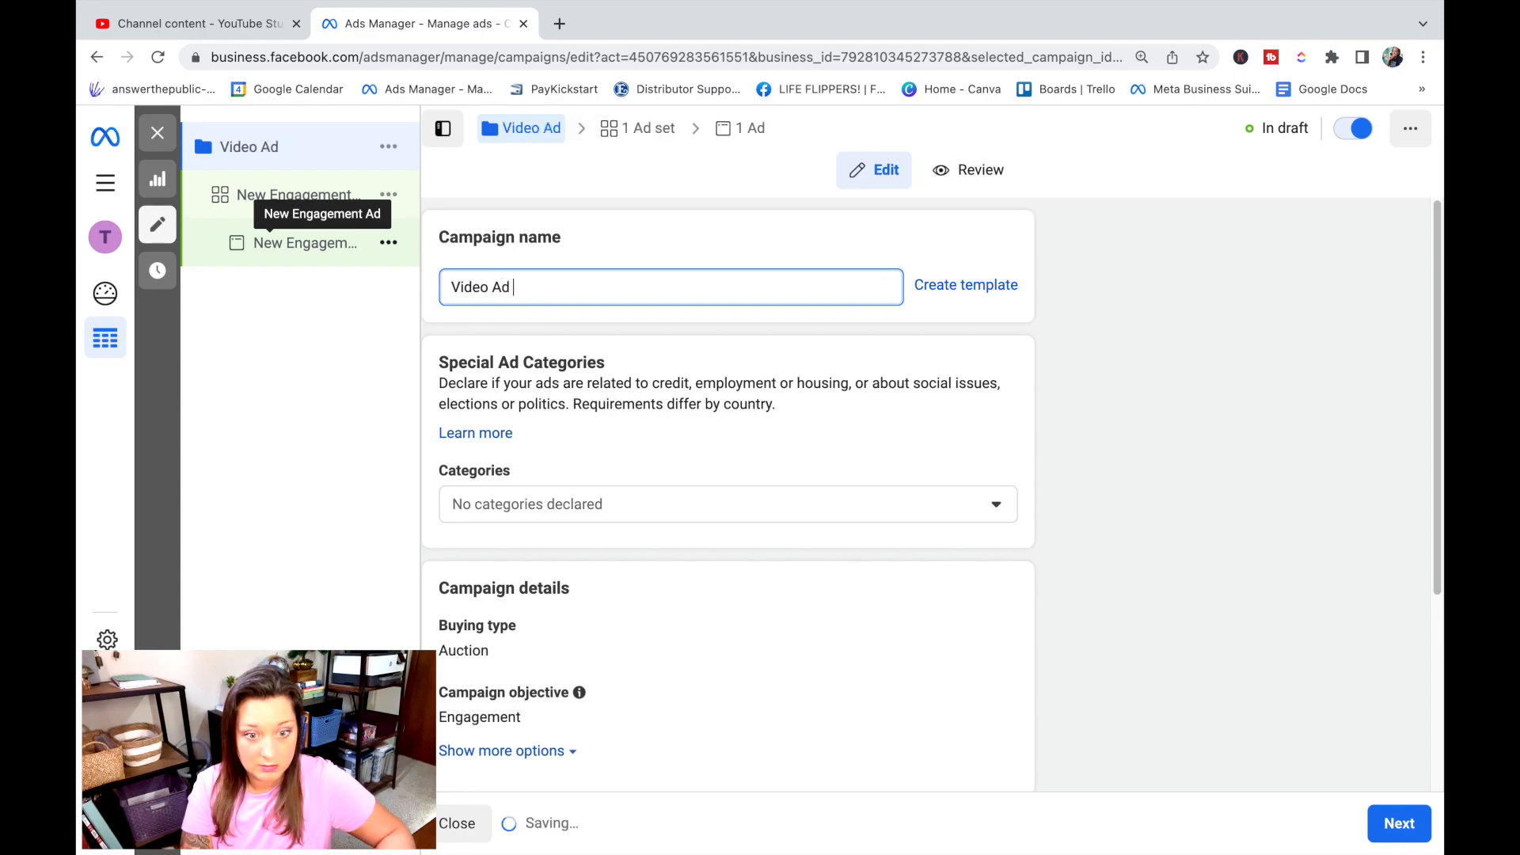
text( Campaugn)
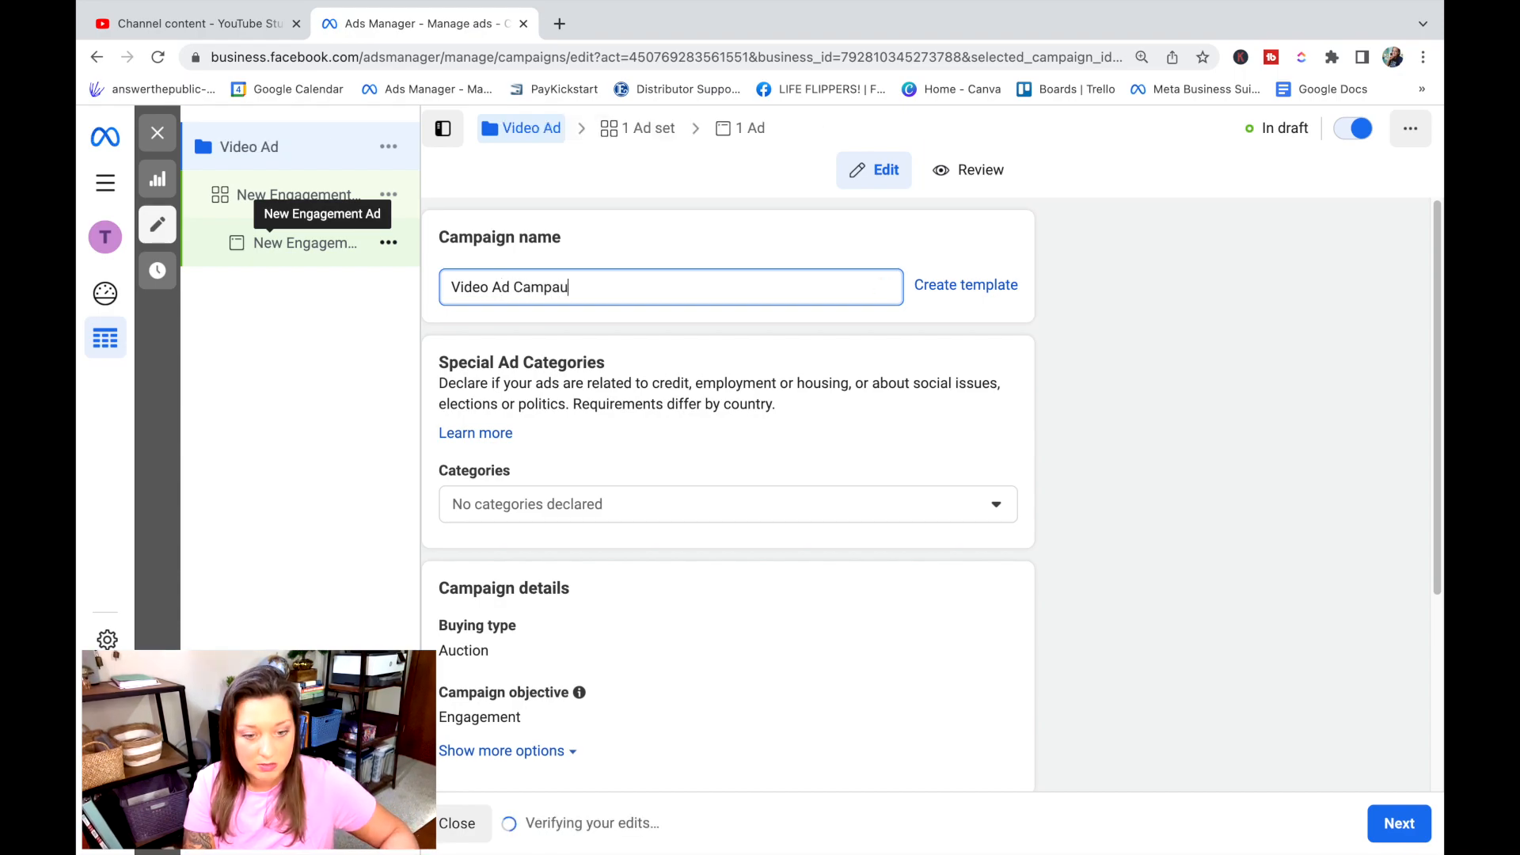
key(BackSpace)
key(BackSpace)
key(BackSpace)
text(ign)
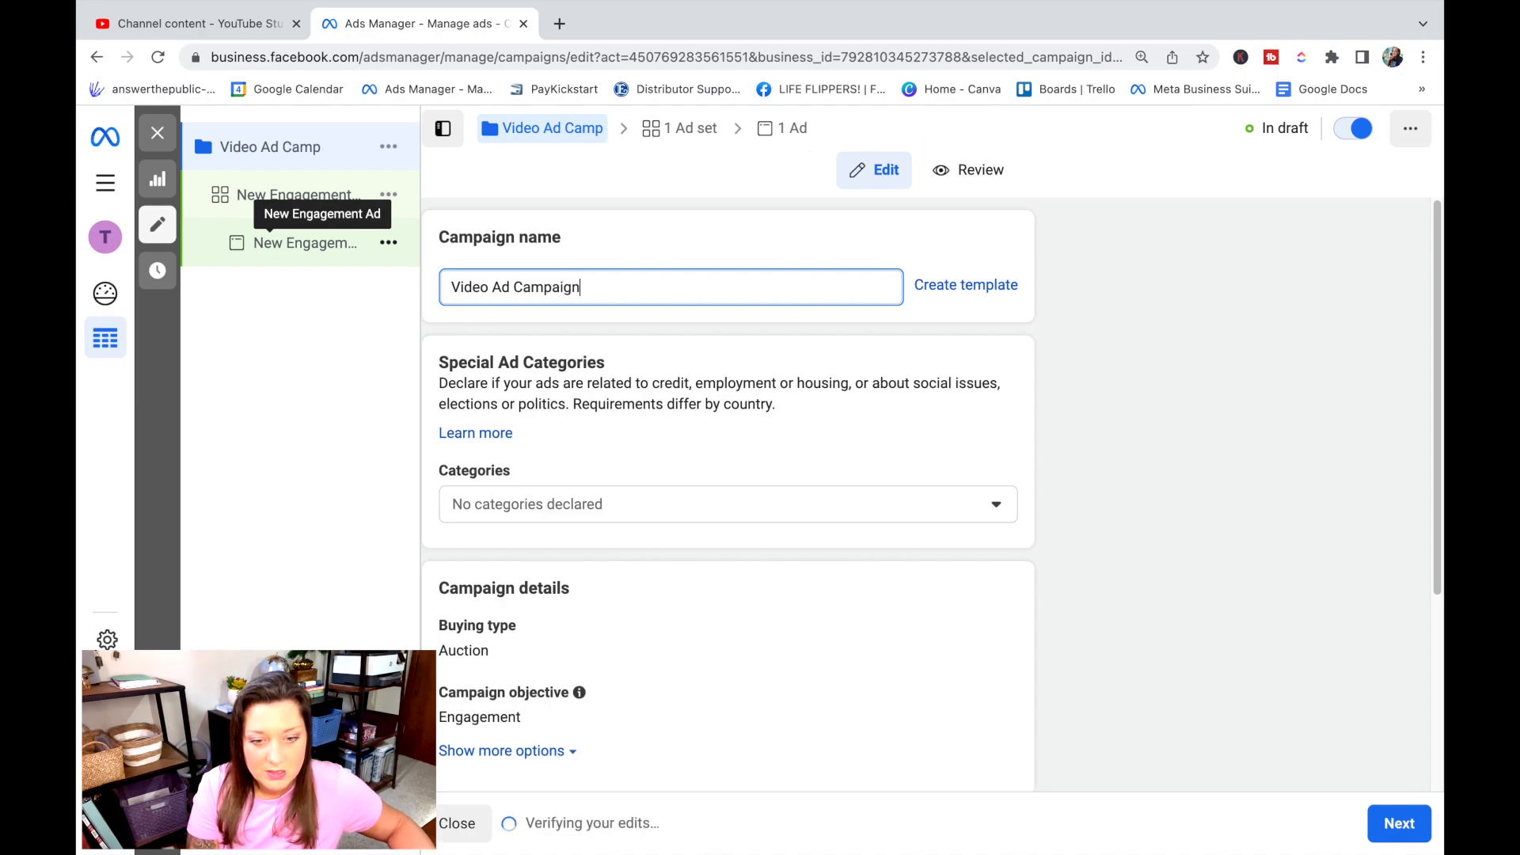
Step: Review the remaining campaign settings, keep the A/B test and Advantage campaign budget off, and continue to the ad set
scroll(733, 570, down, 2)
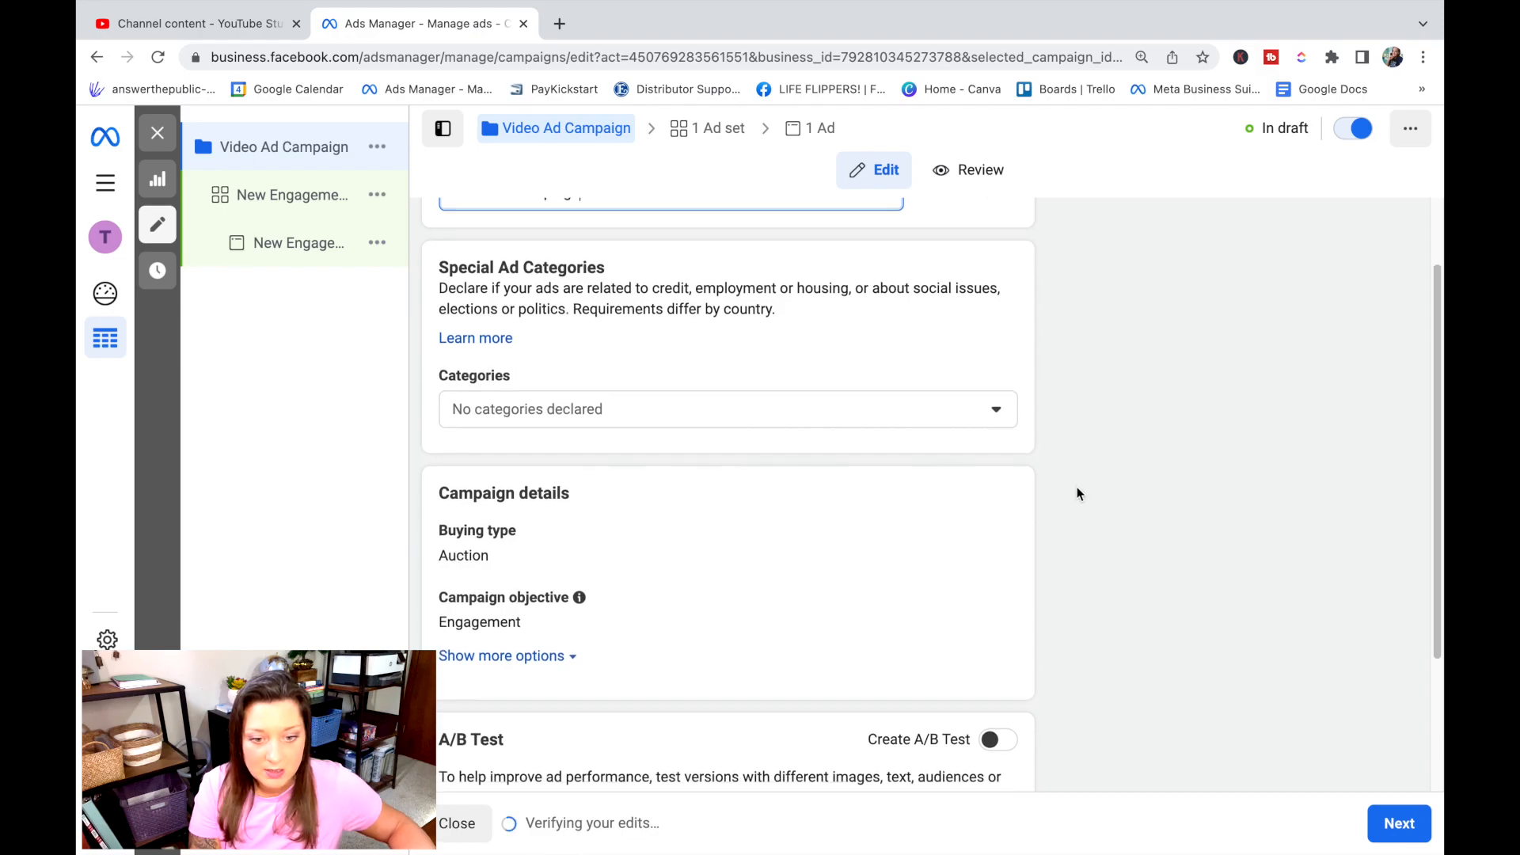
scroll(1077, 487, down, 2)
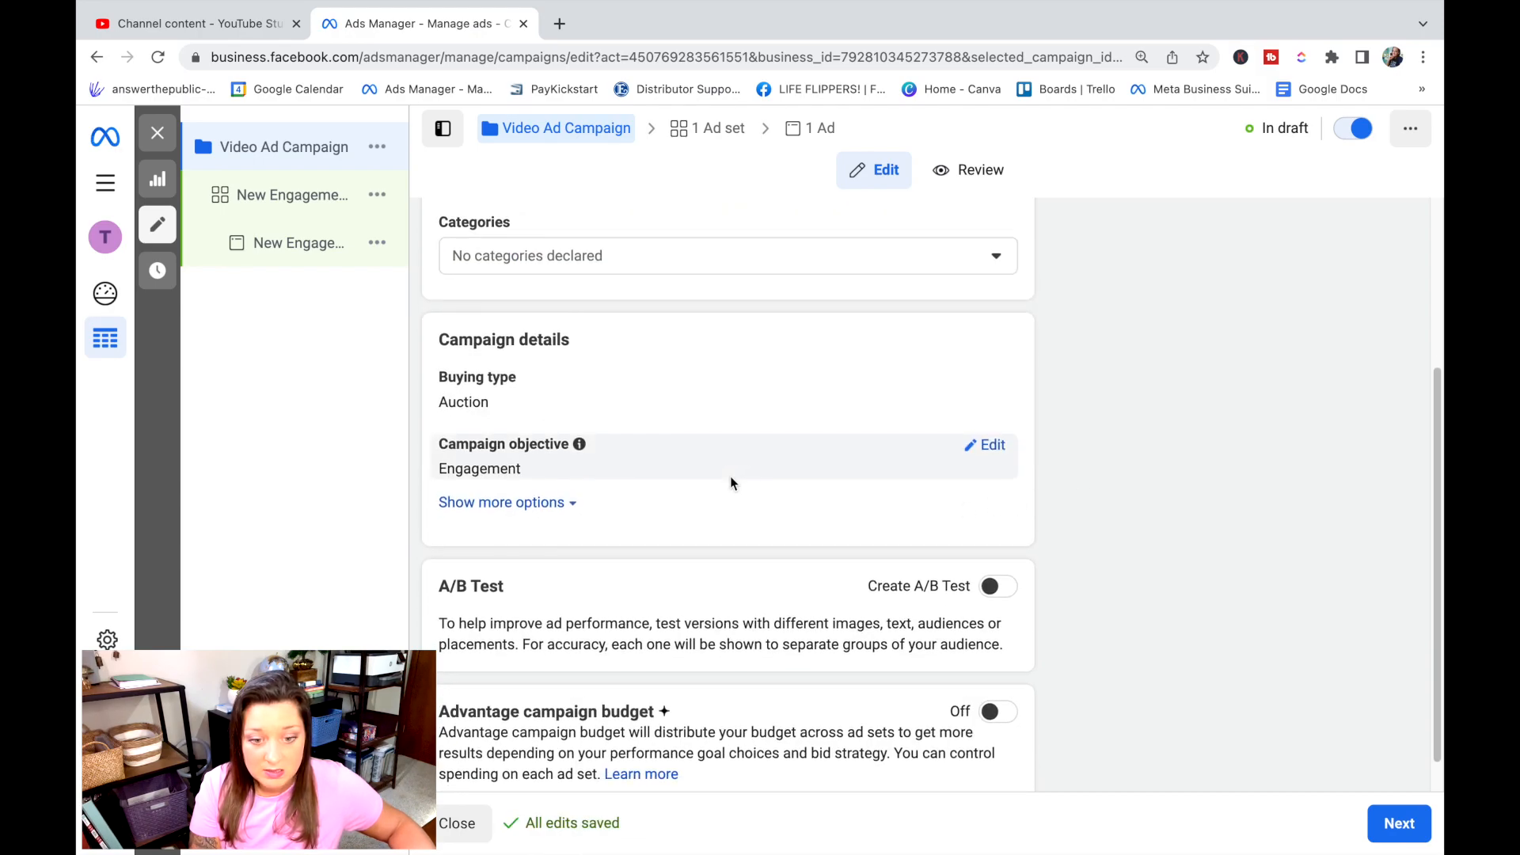
scroll(728, 478, down, 1)
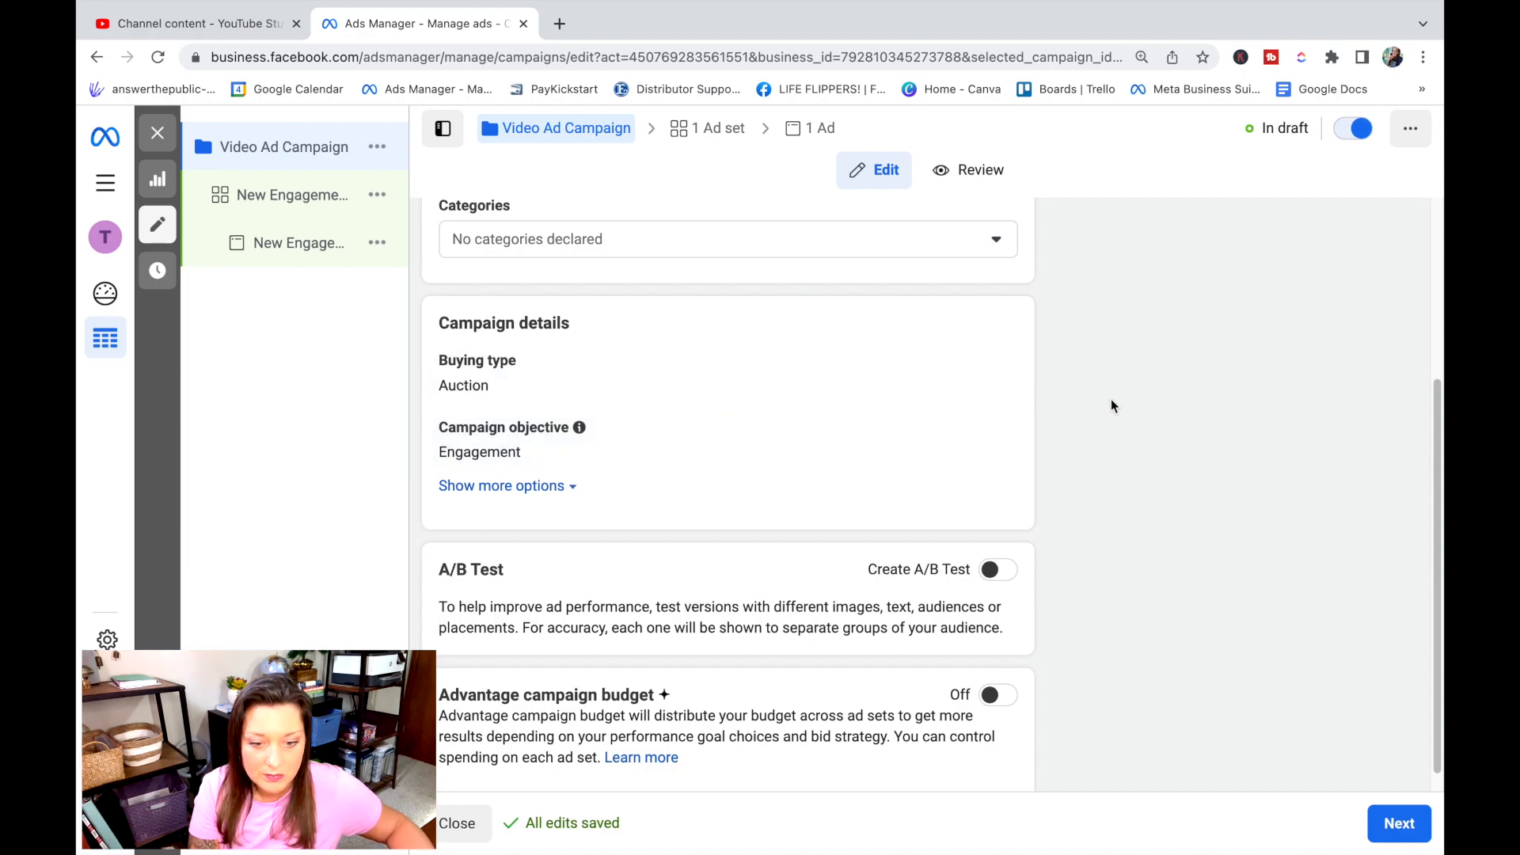
scroll(1191, 448, down, 1)
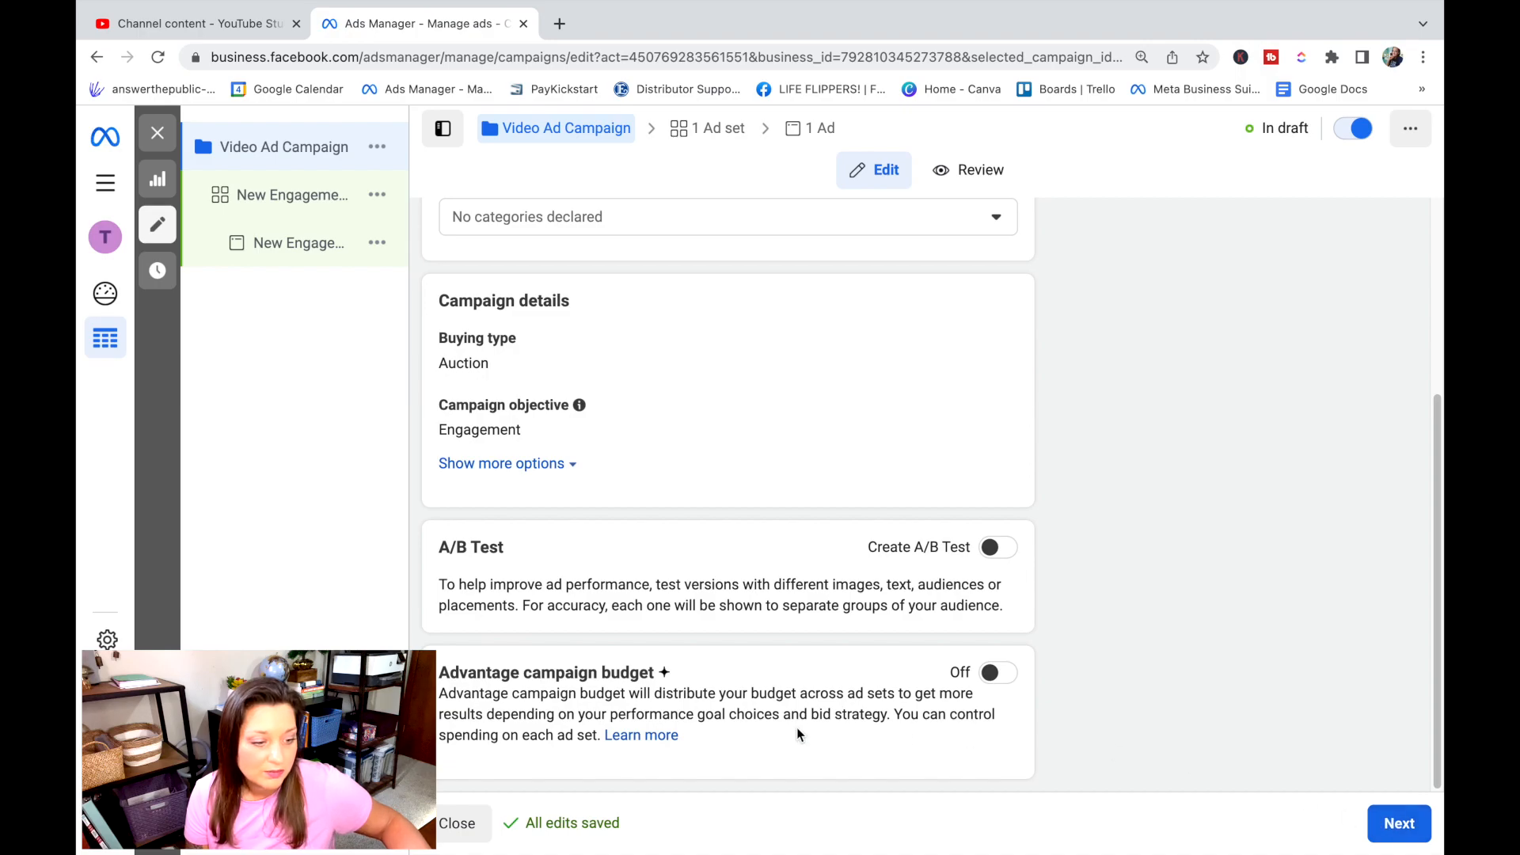
click(1404, 826)
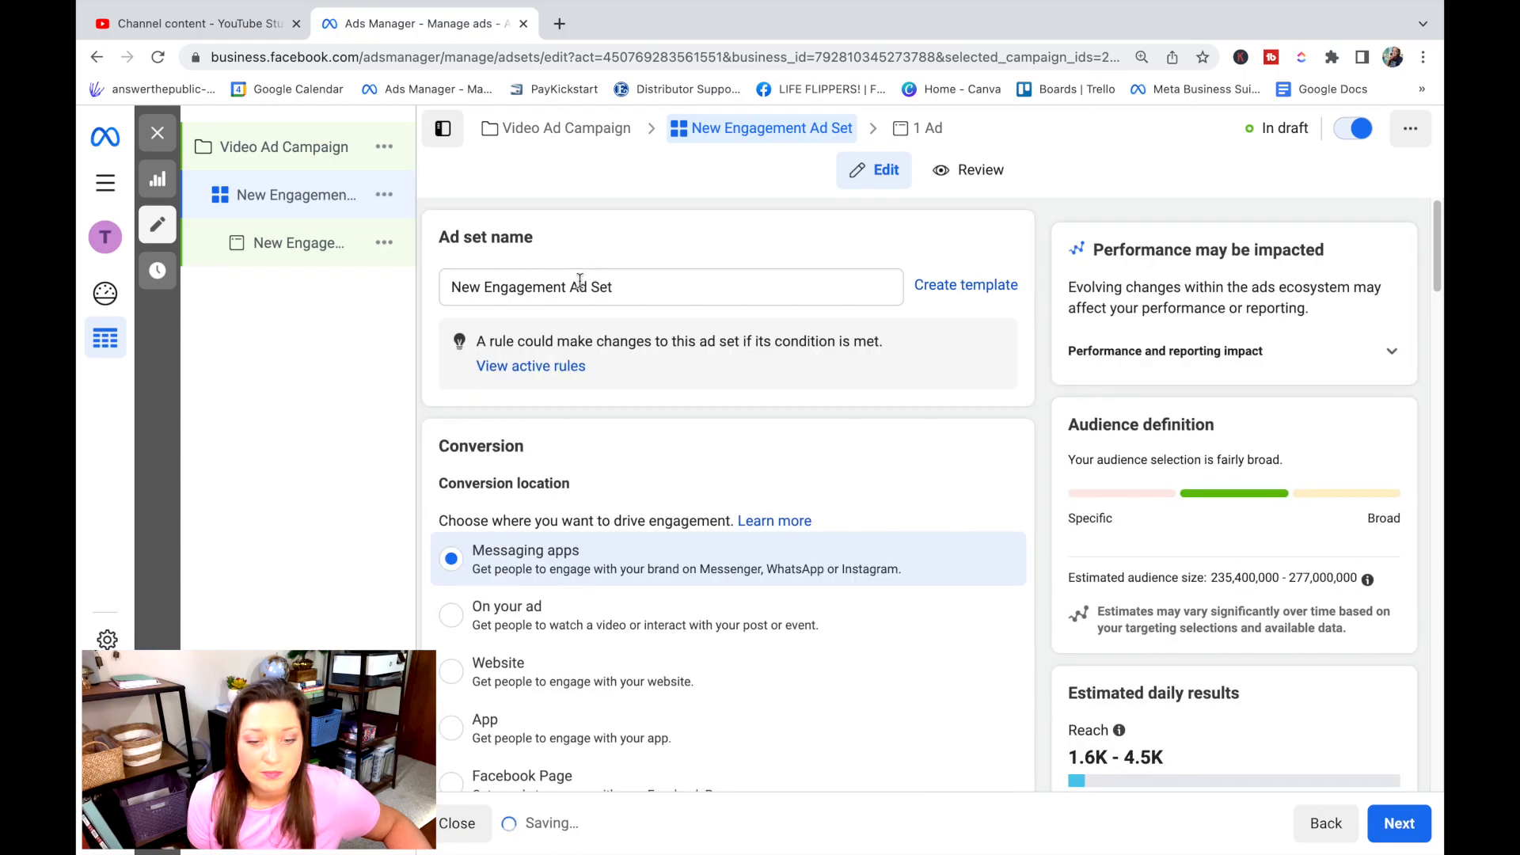
Step: Deselect Messenger as a messaging destination for the ad set, keeping only Instagram selected
click(663, 289)
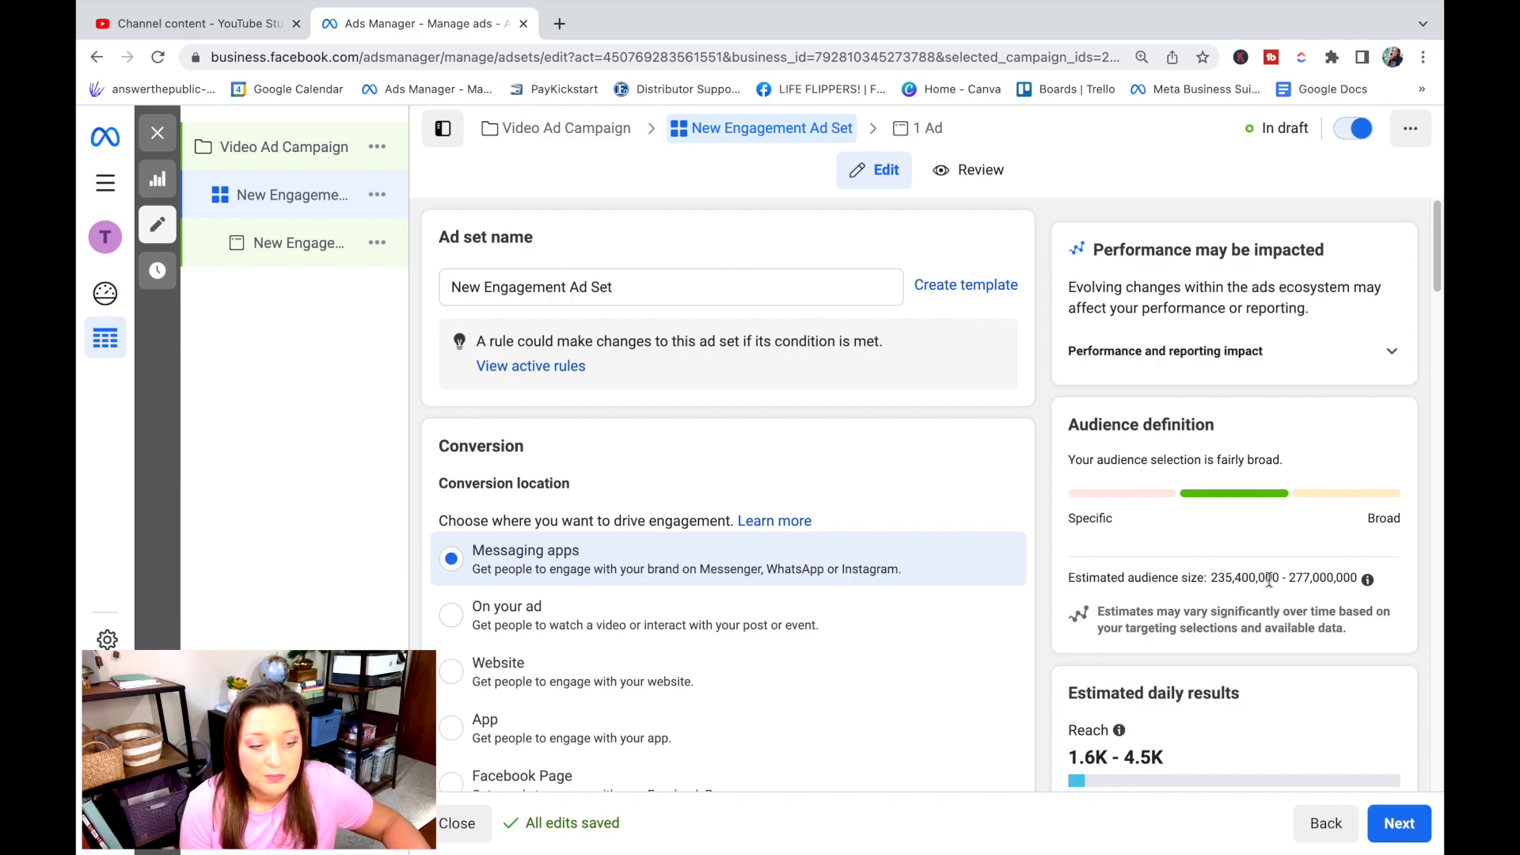
scroll(1271, 586, down, 3)
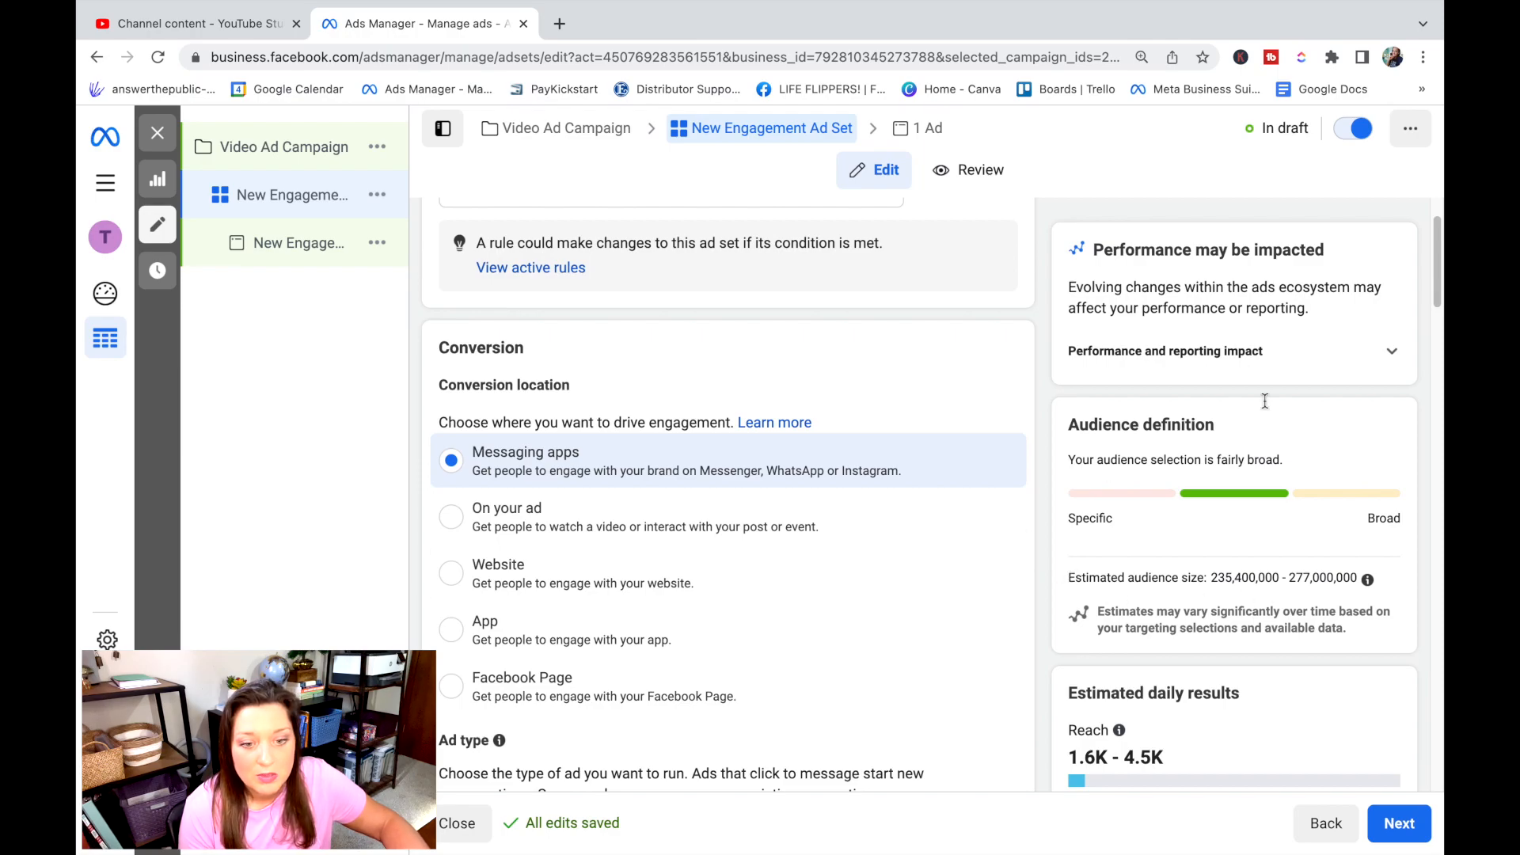
mouse_move(1439, 297)
mouse_down()
mouse_move(1440, 279)
mouse_move(1441, 325)
mouse_up()
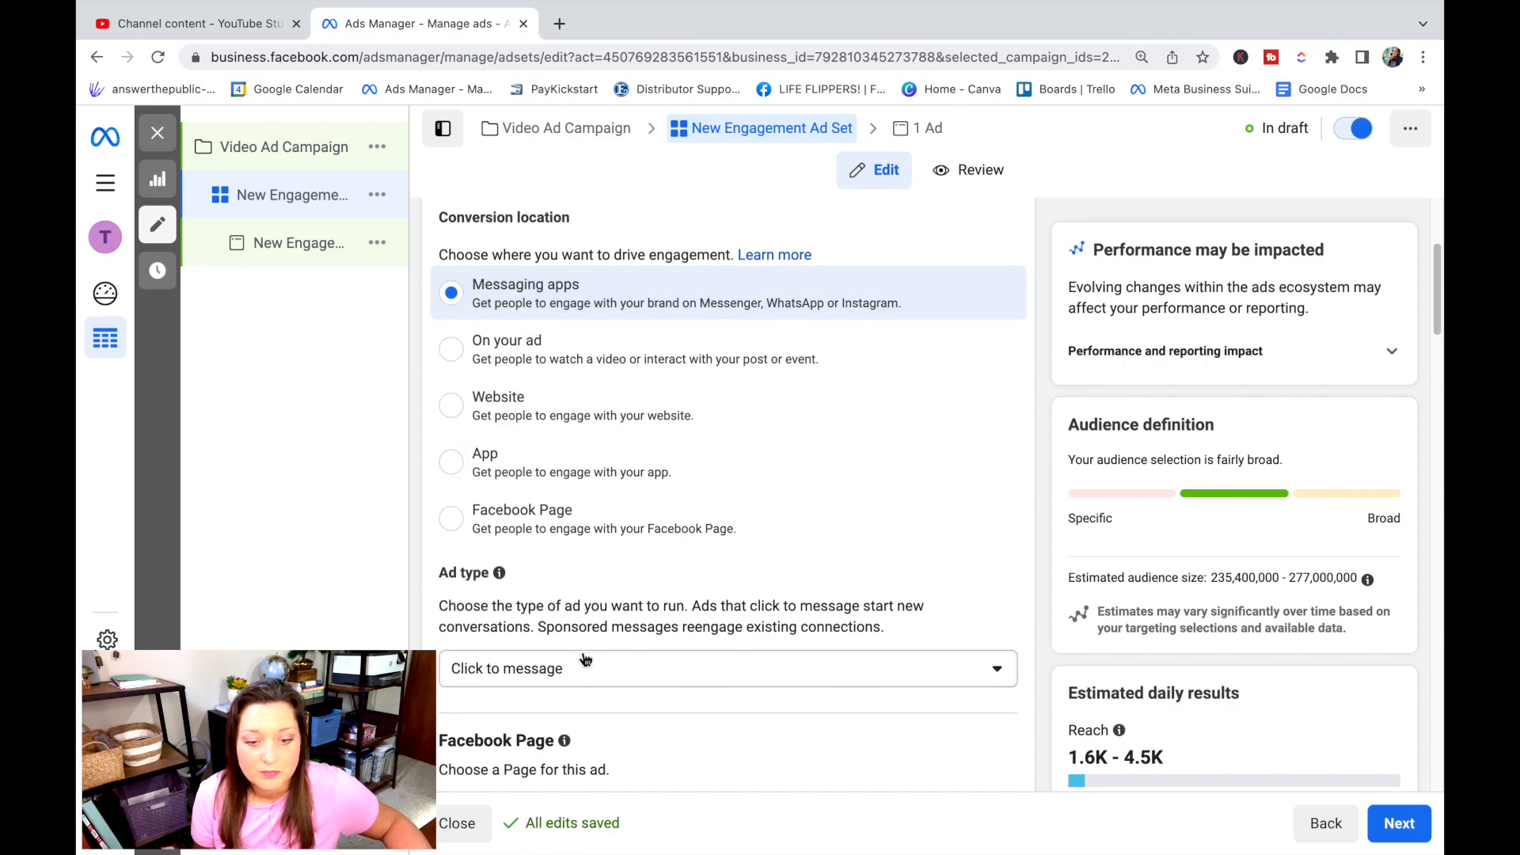
scroll(611, 644, down, 2)
scroll(760, 600, down, 4)
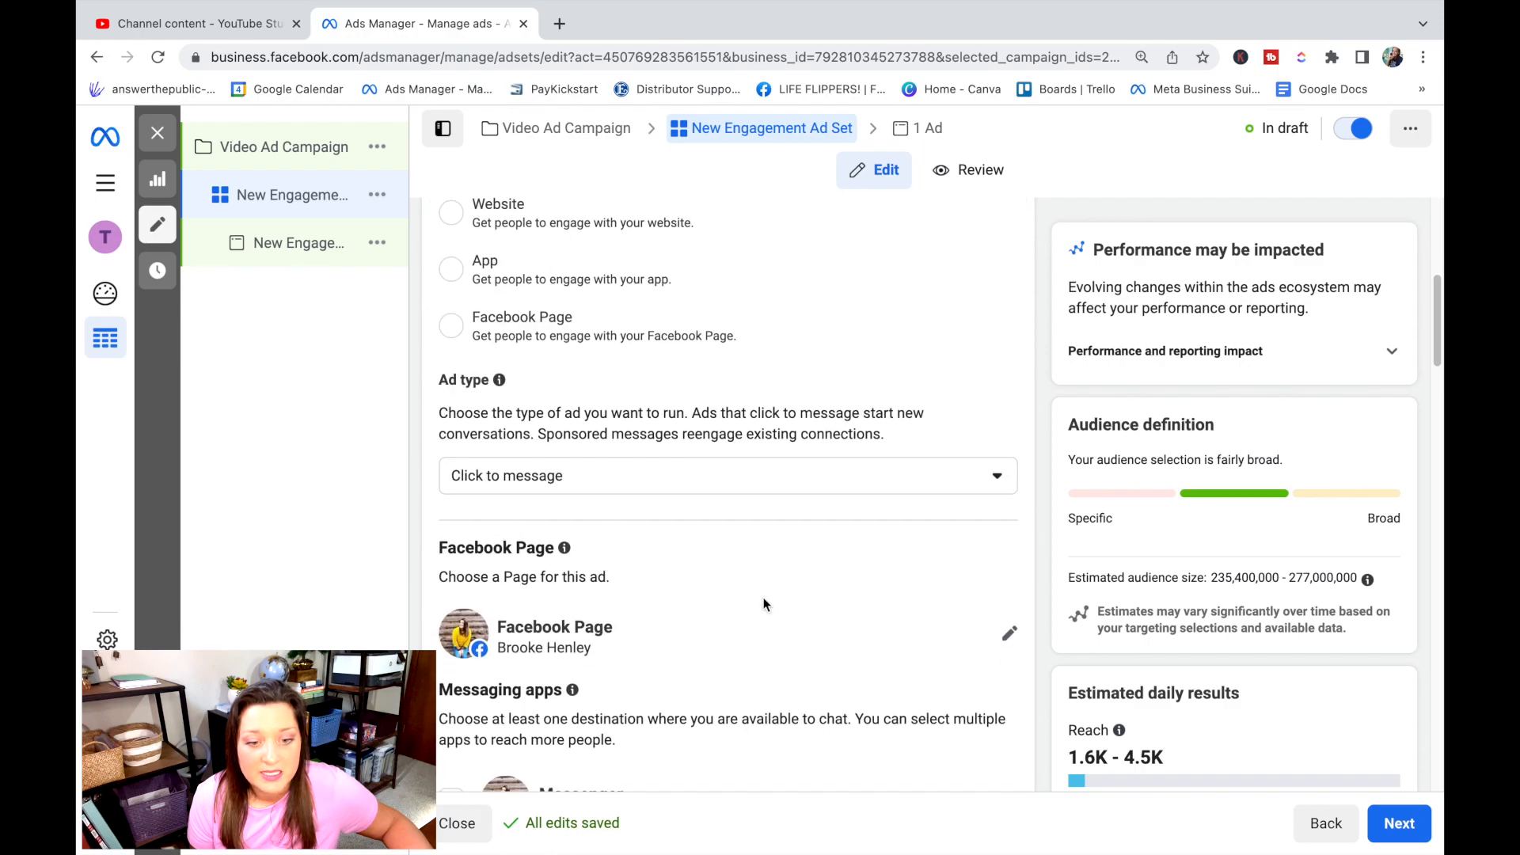
scroll(765, 607, down, 2)
scroll(706, 563, down, 10)
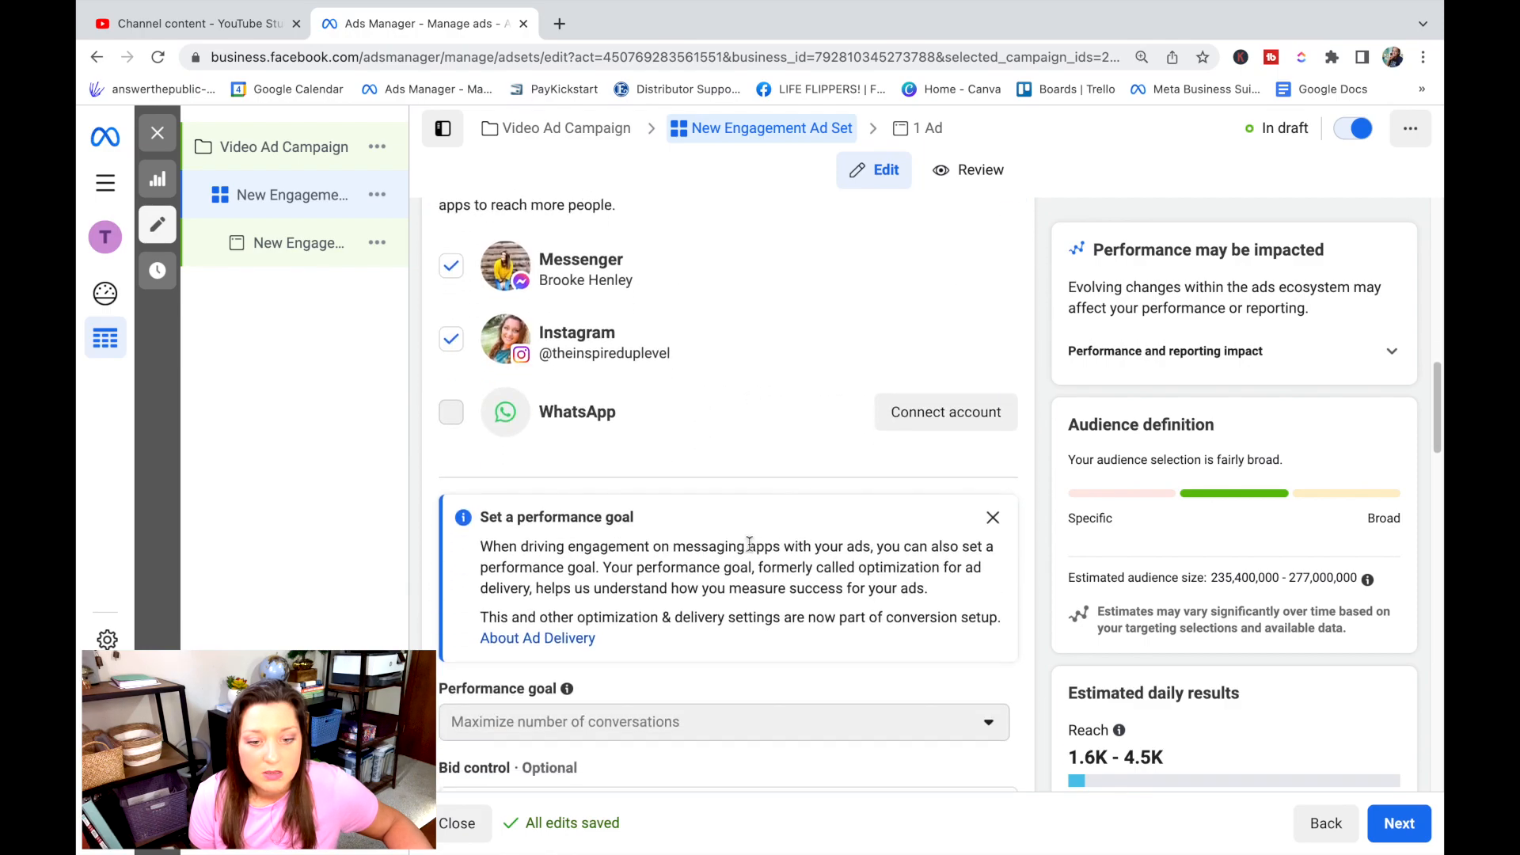
scroll(750, 544, up, 8)
scroll(748, 549, down, 2)
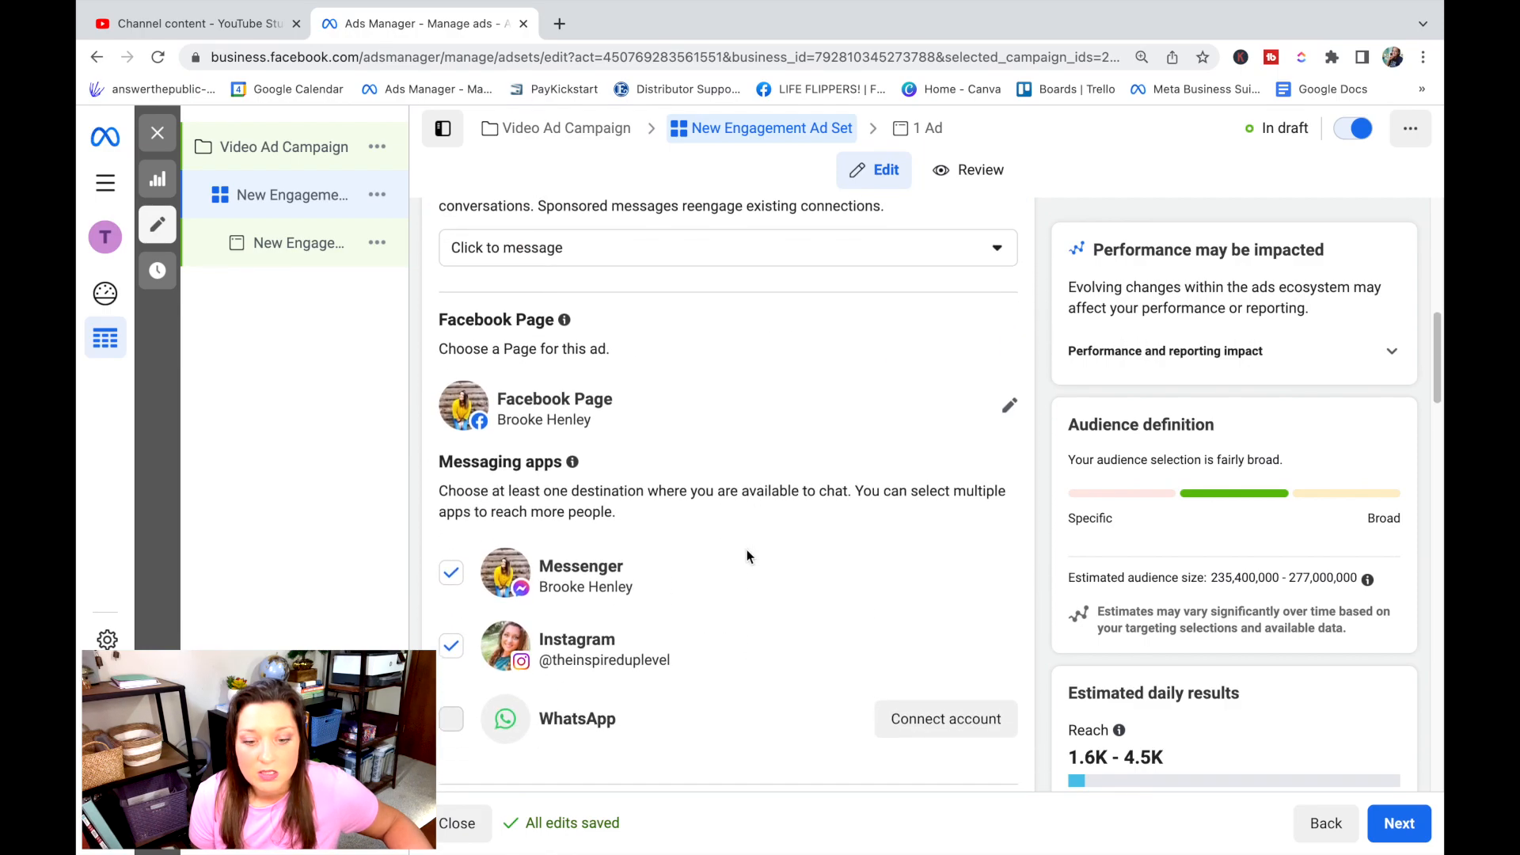
click(456, 545)
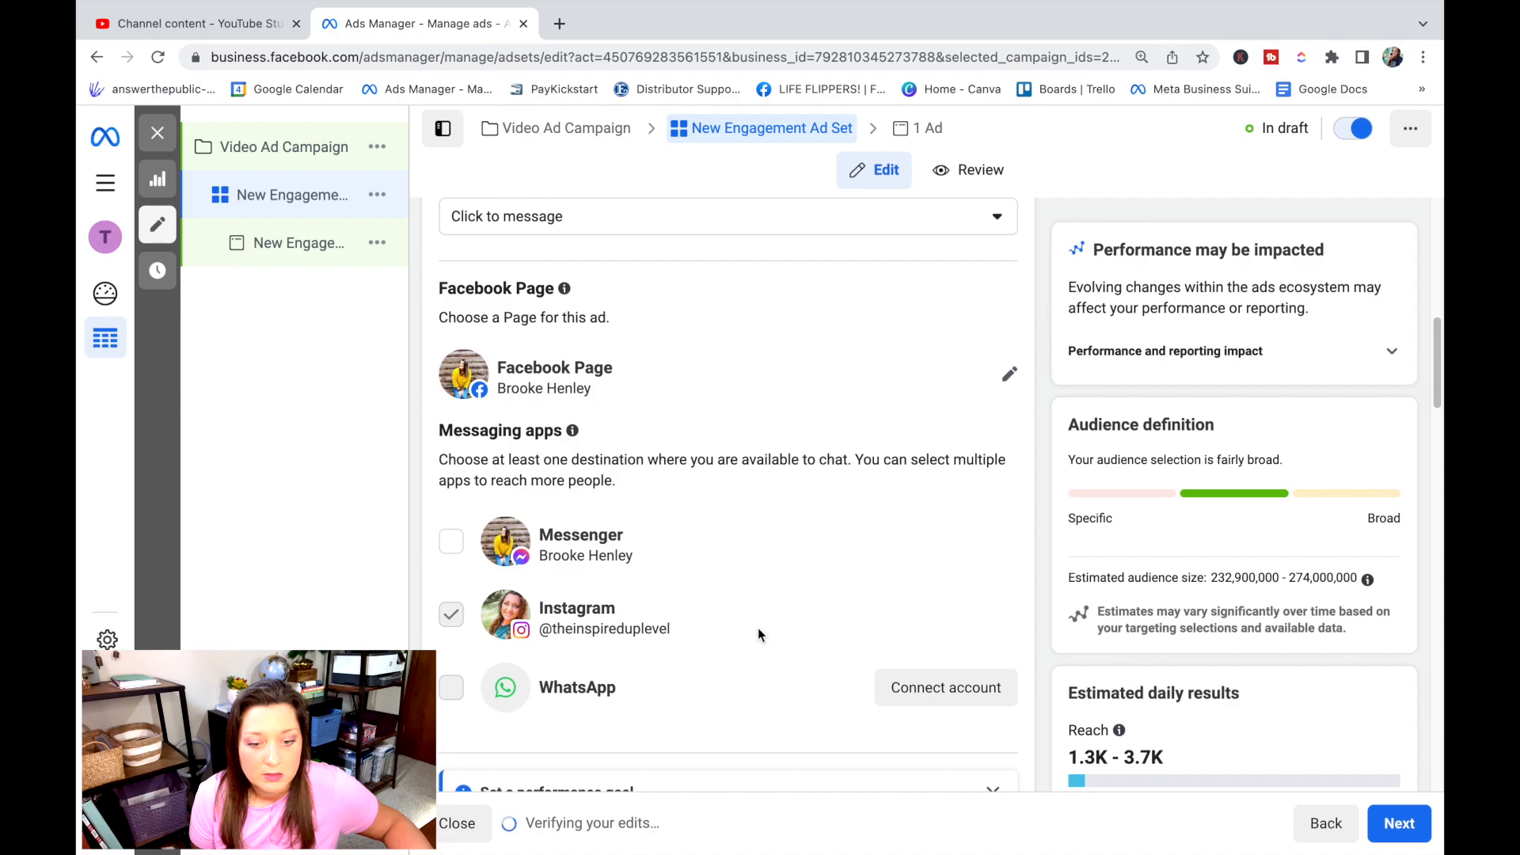
Step: Check the available performance goals for the ad set and keep "Maximize number of conversations"
scroll(759, 626, down, 3)
scroll(753, 548, down, 3)
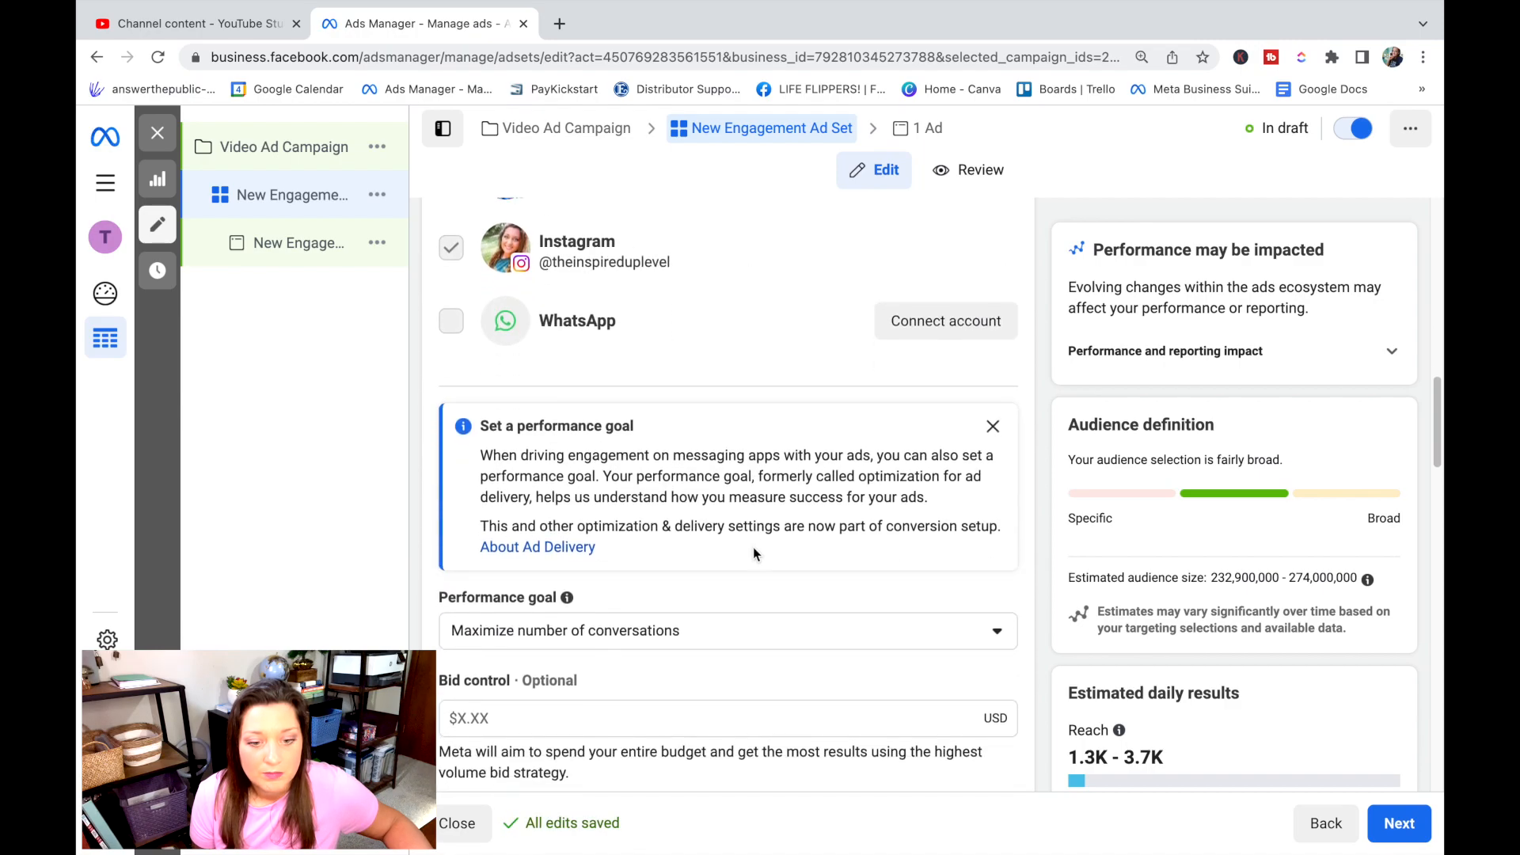
scroll(753, 553, down, 1)
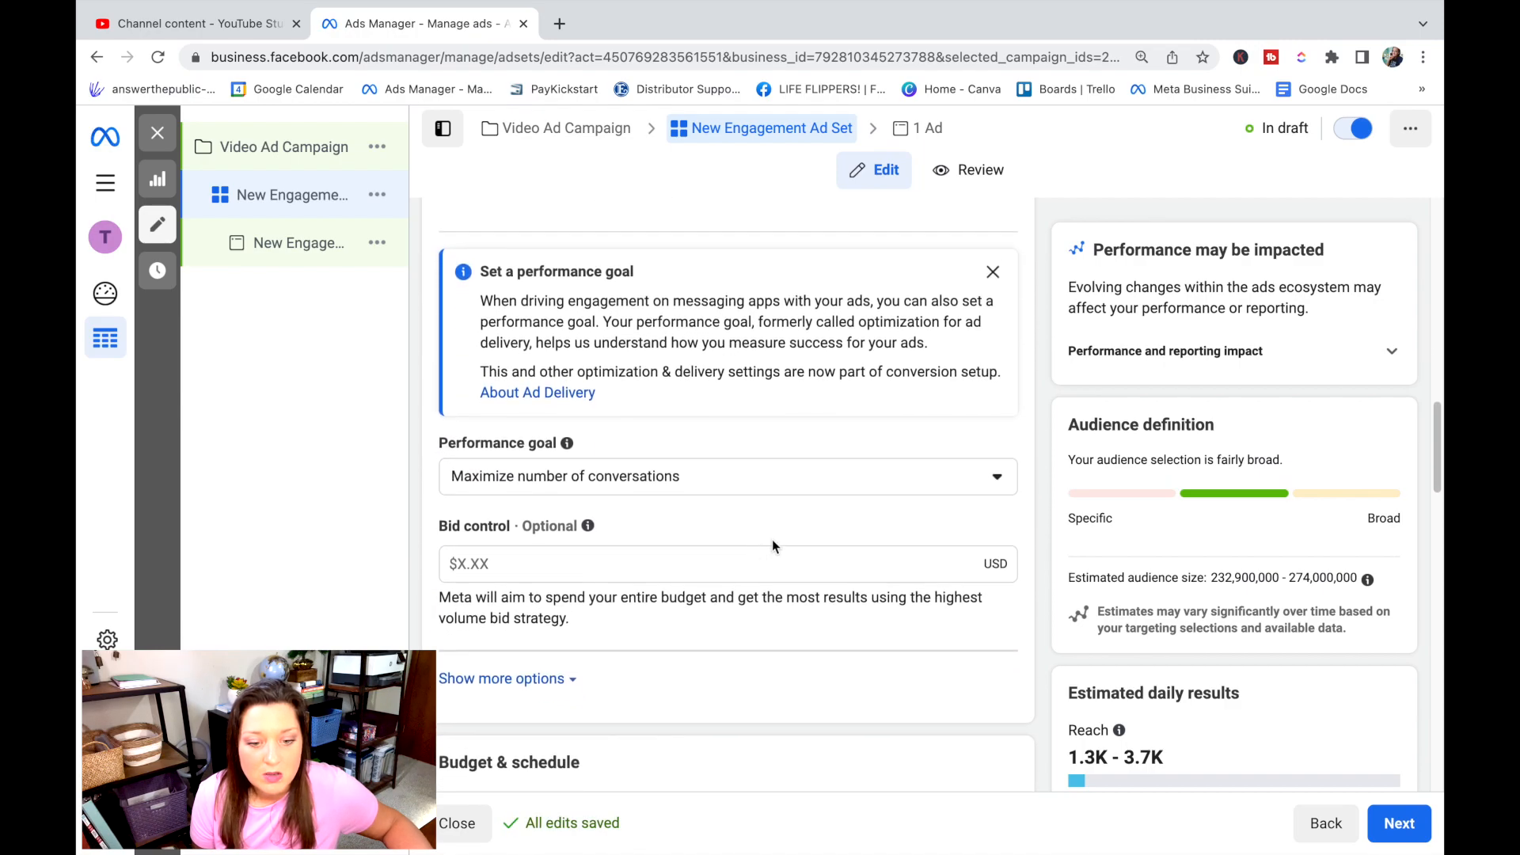
click(999, 484)
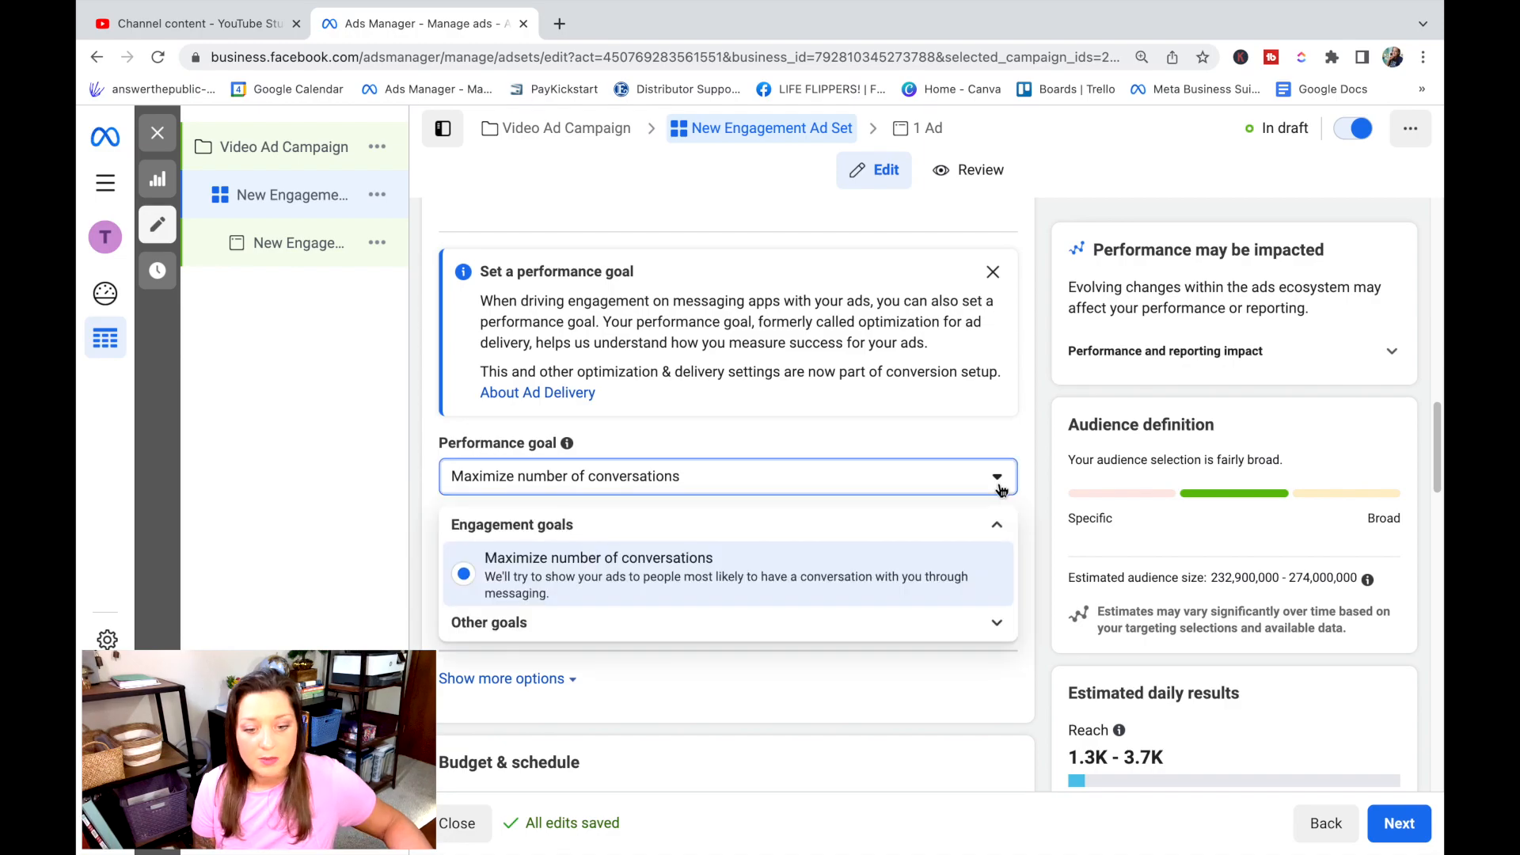
click(848, 440)
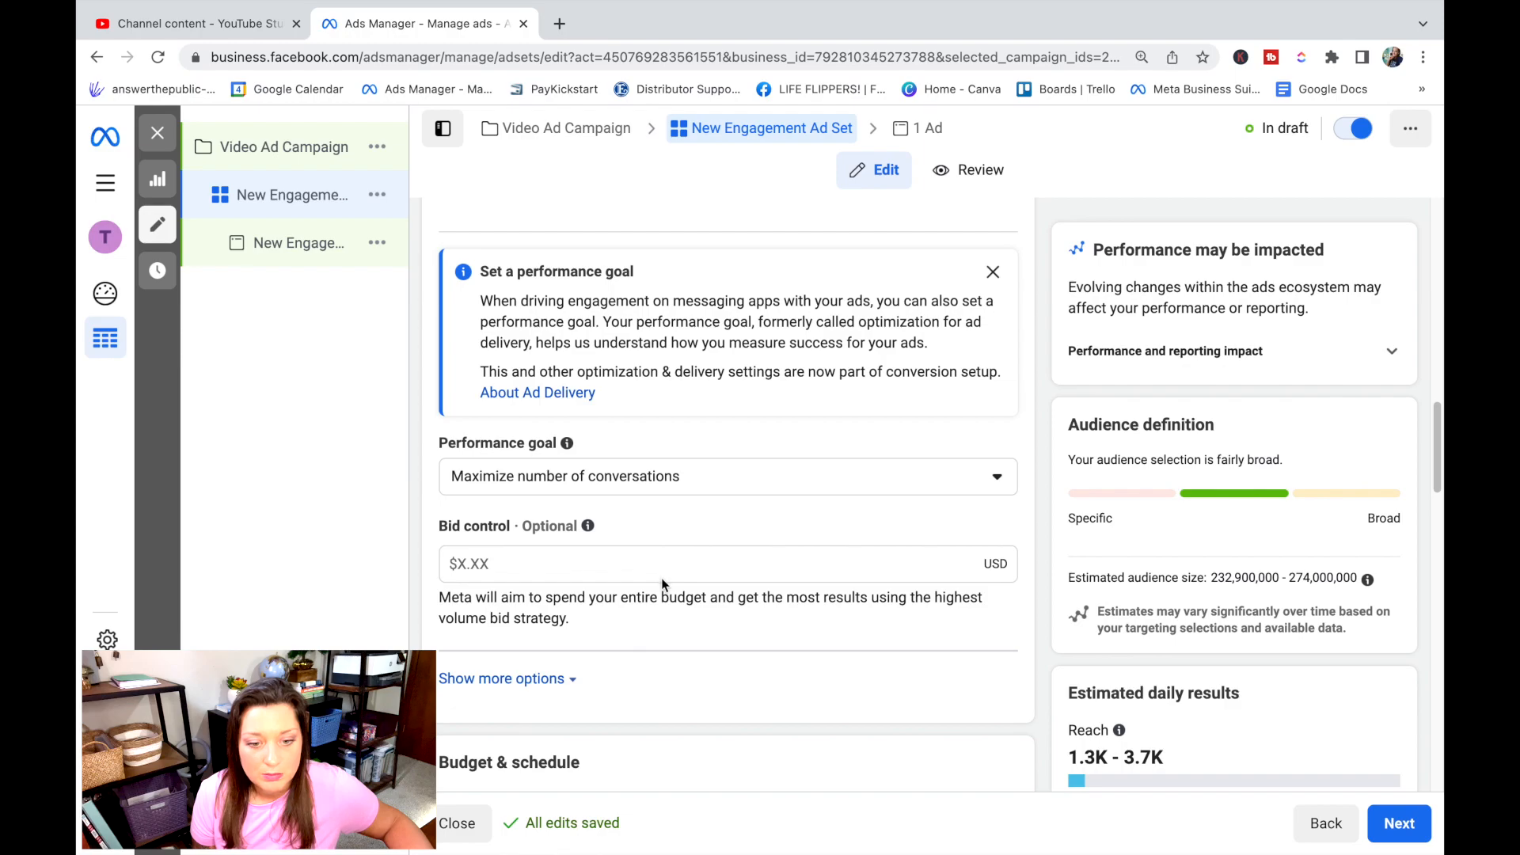
Step: Set the ad set's daily budget to $5.15
scroll(662, 584, down, 2)
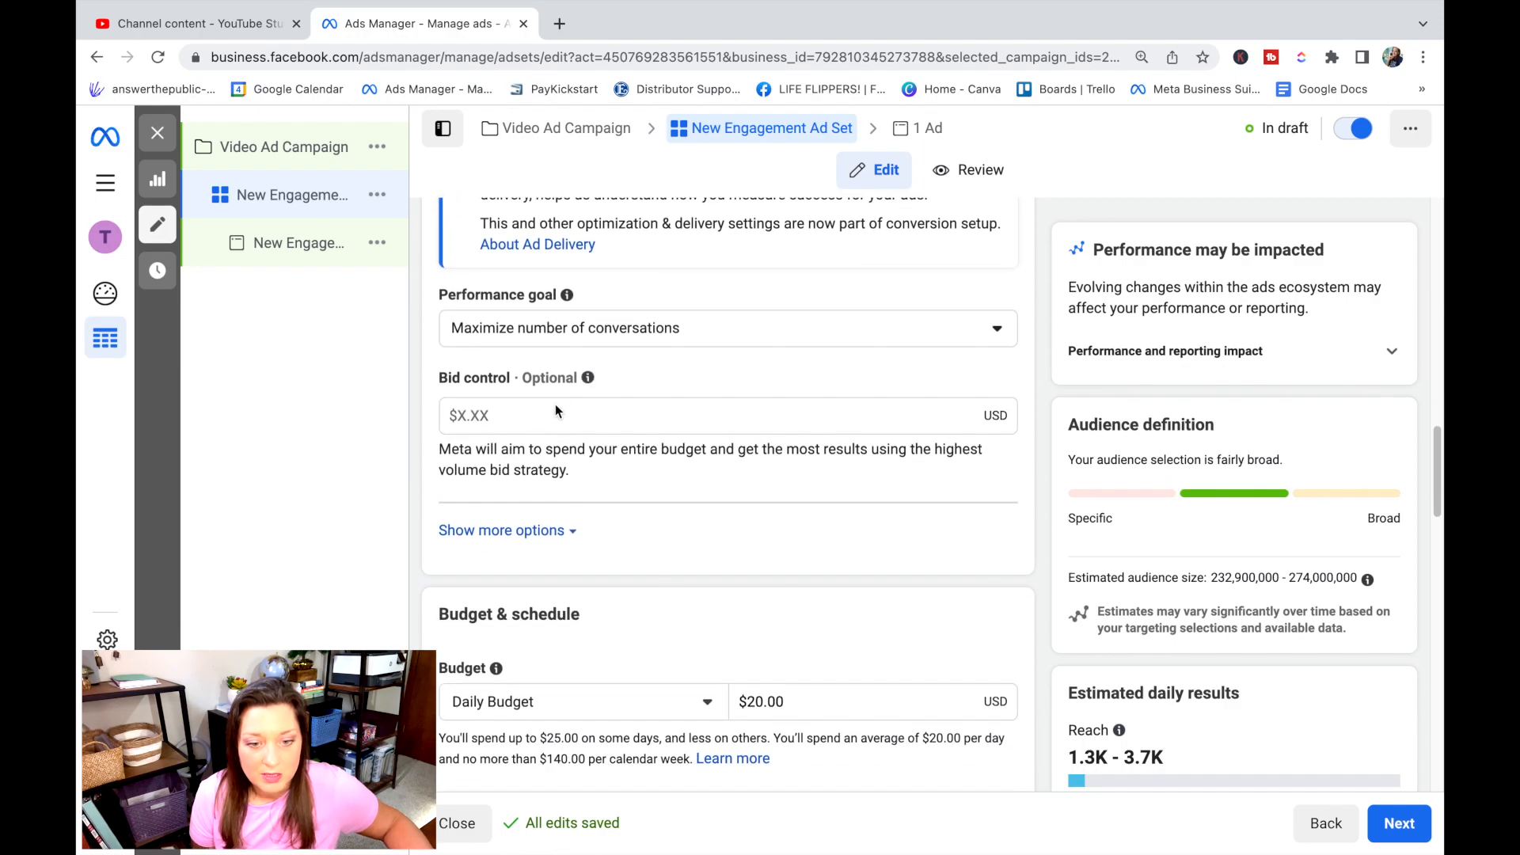
scroll(654, 561, down, 4)
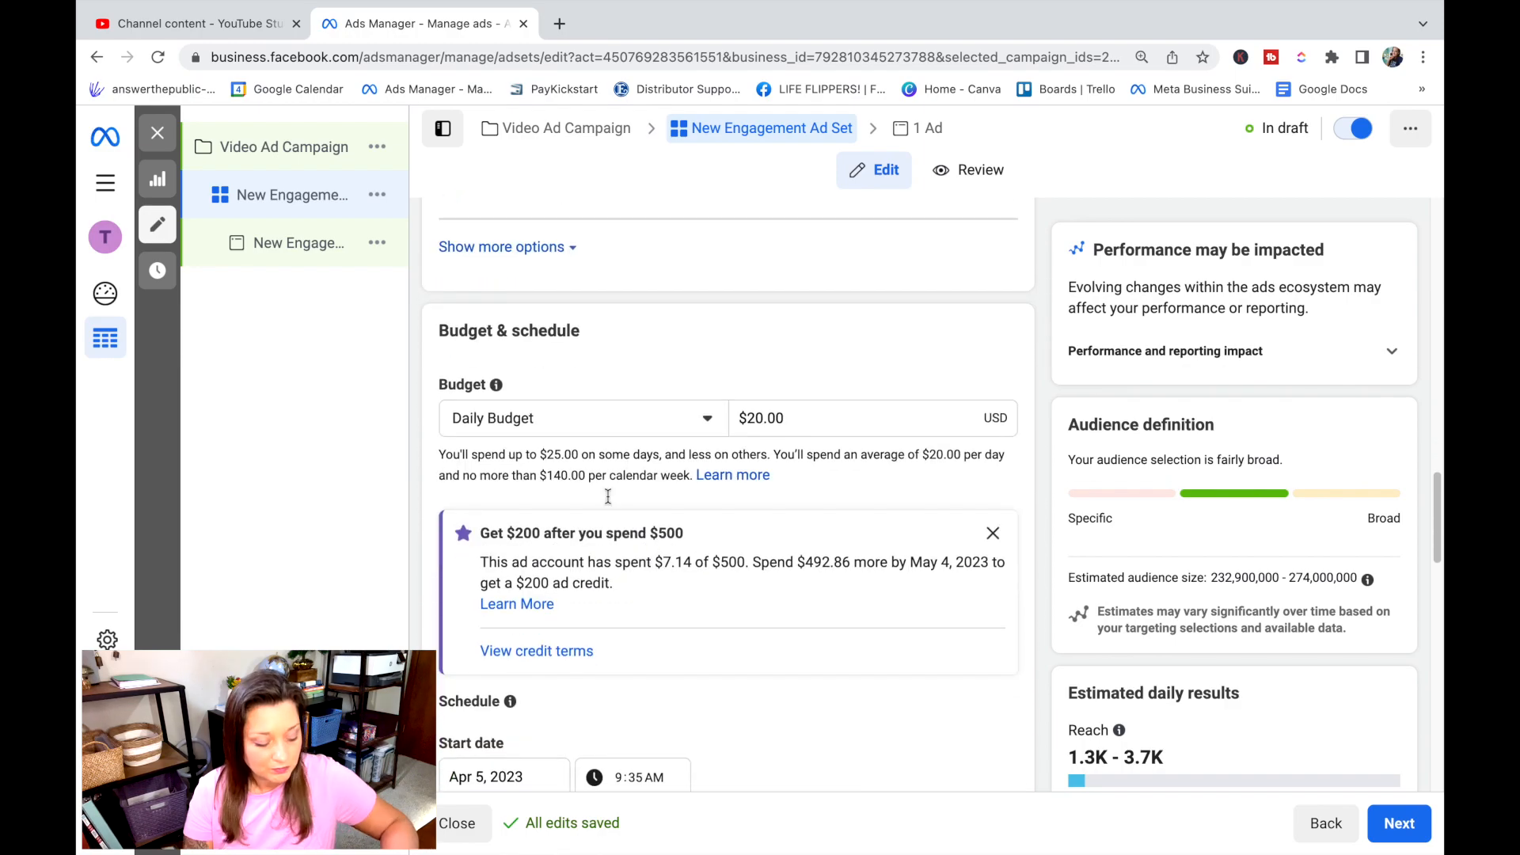
click(806, 416)
key(BackSpace)
key(BackSpace)
key(BackSpace)
key(BackSpace)
key(BackSpace)
text(5.1)
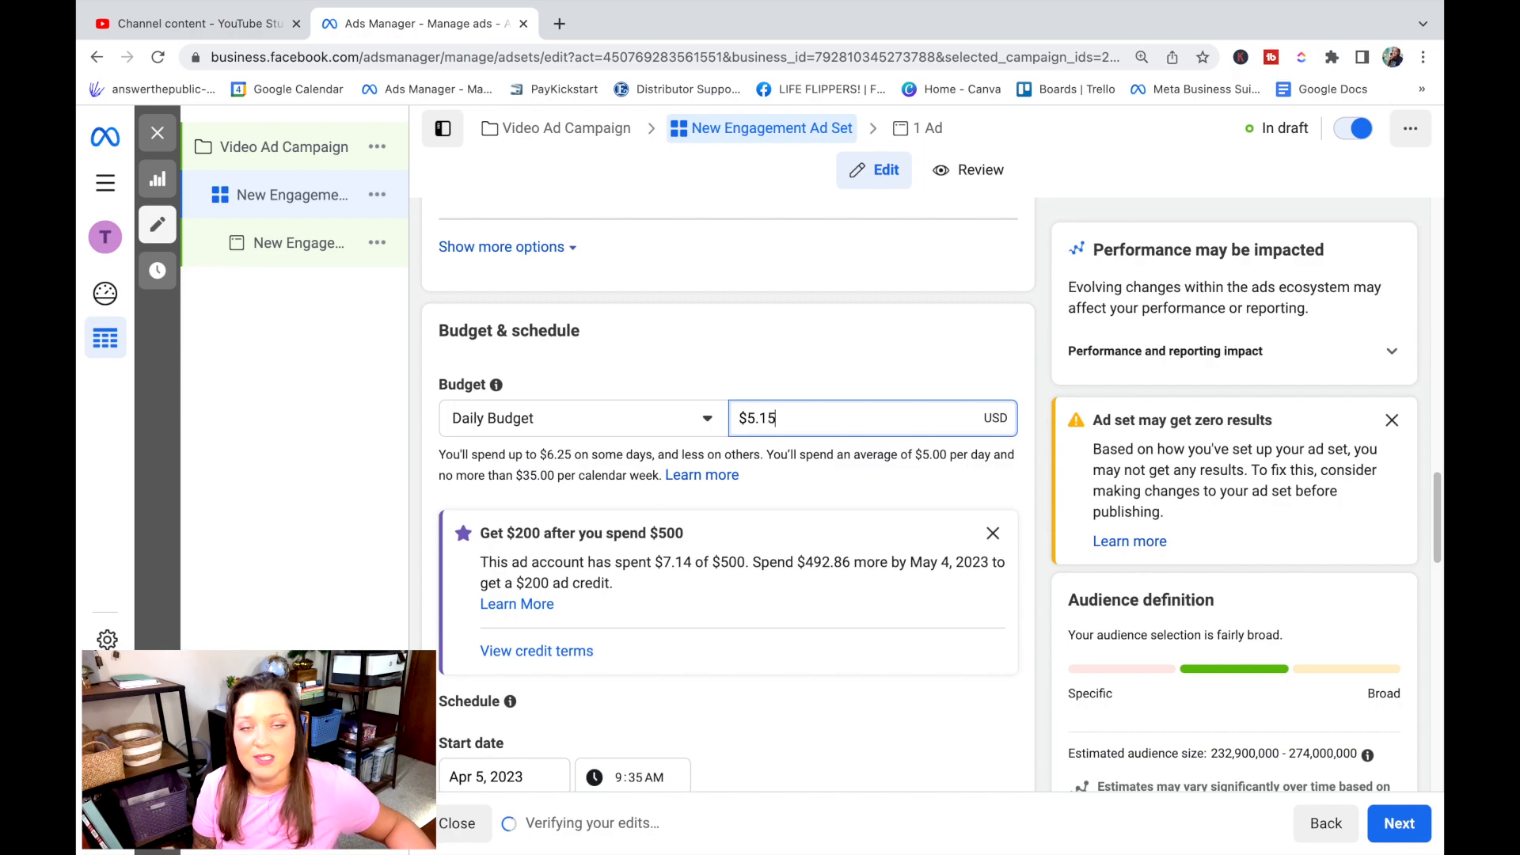
text(5)
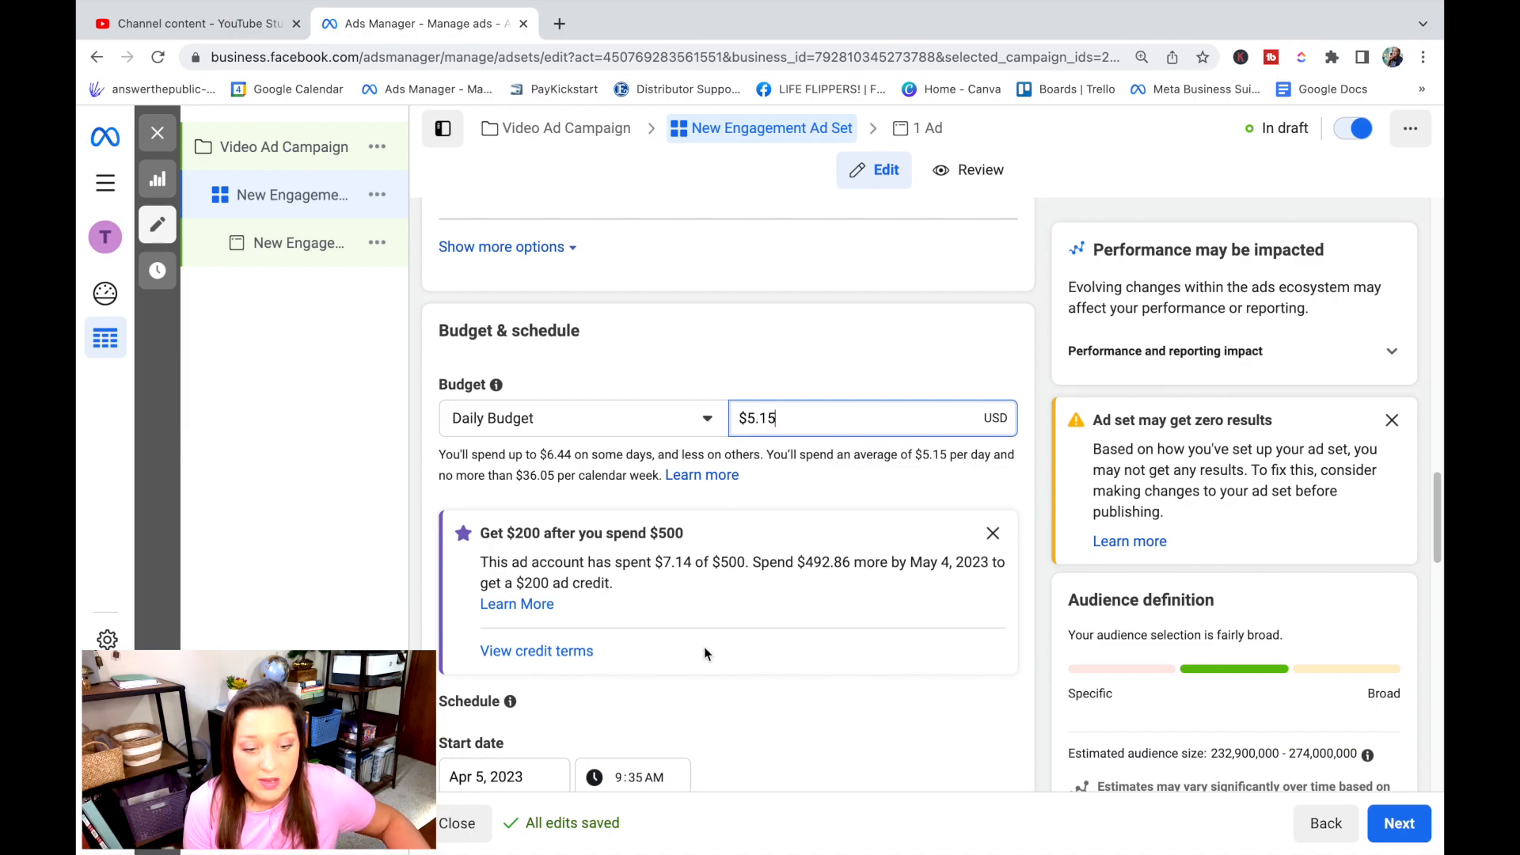
Step: Examine the ad set's schedule settings and the default custom audience, location, age, gender and detailed targeting options
scroll(704, 652, down, 1)
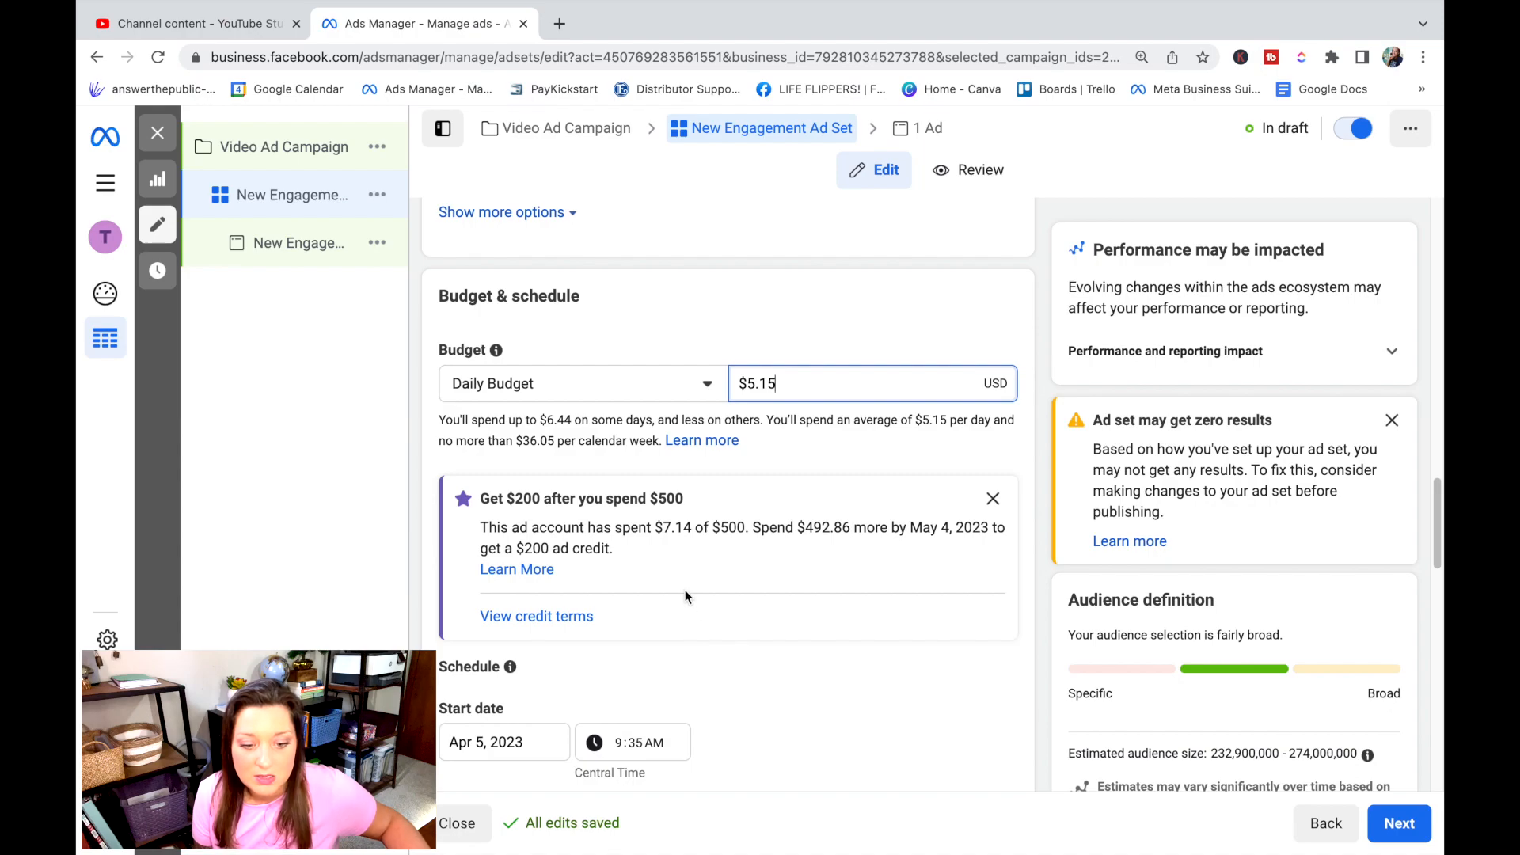
scroll(835, 618, down, 4)
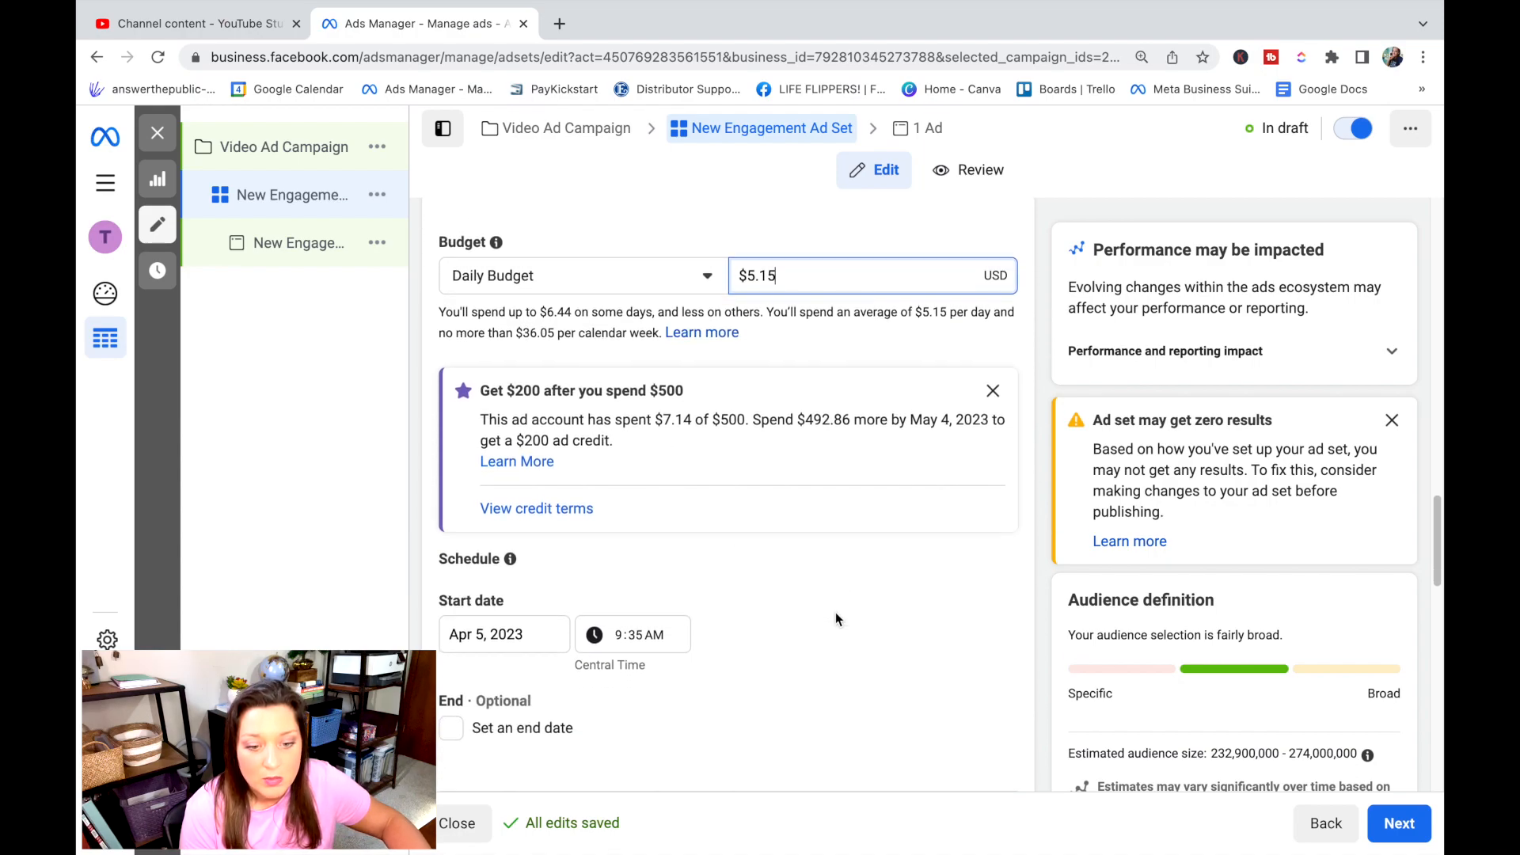
scroll(837, 614, down, 4)
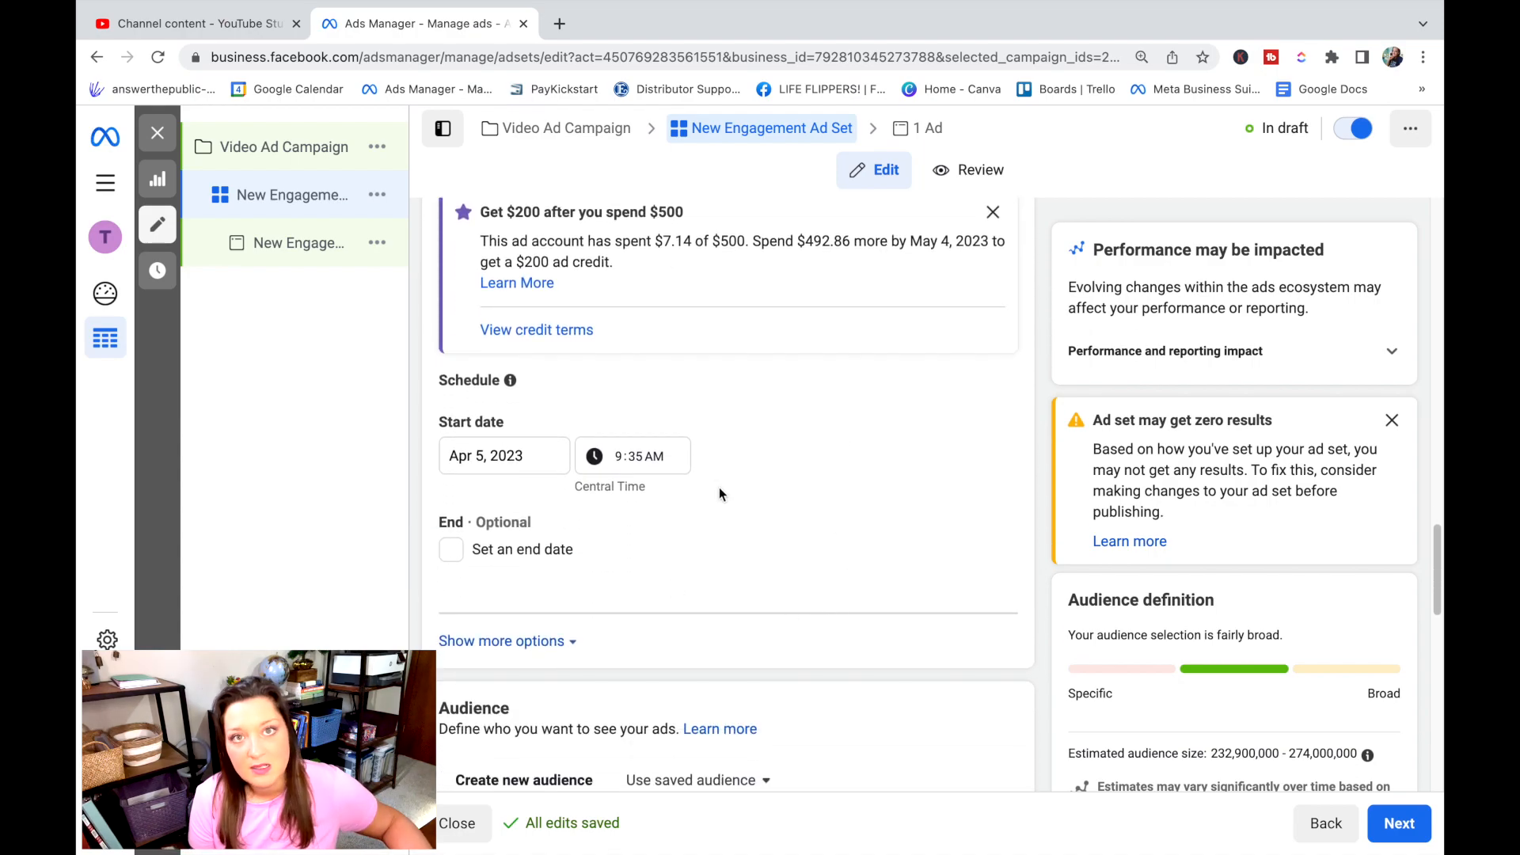
scroll(836, 515, down, 2)
scroll(833, 525, down, 2)
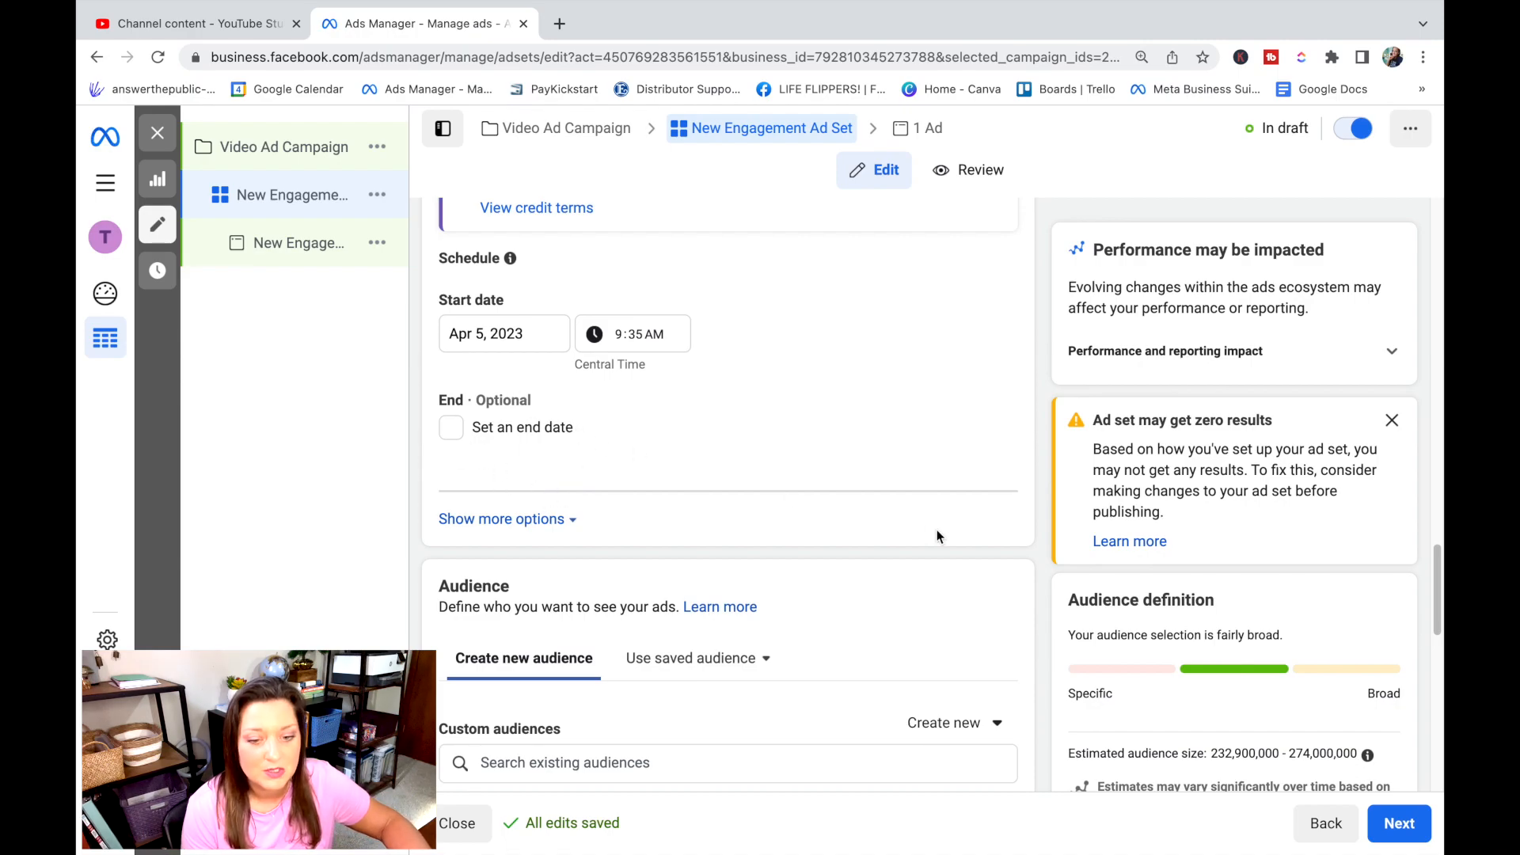
scroll(887, 564, down, 3)
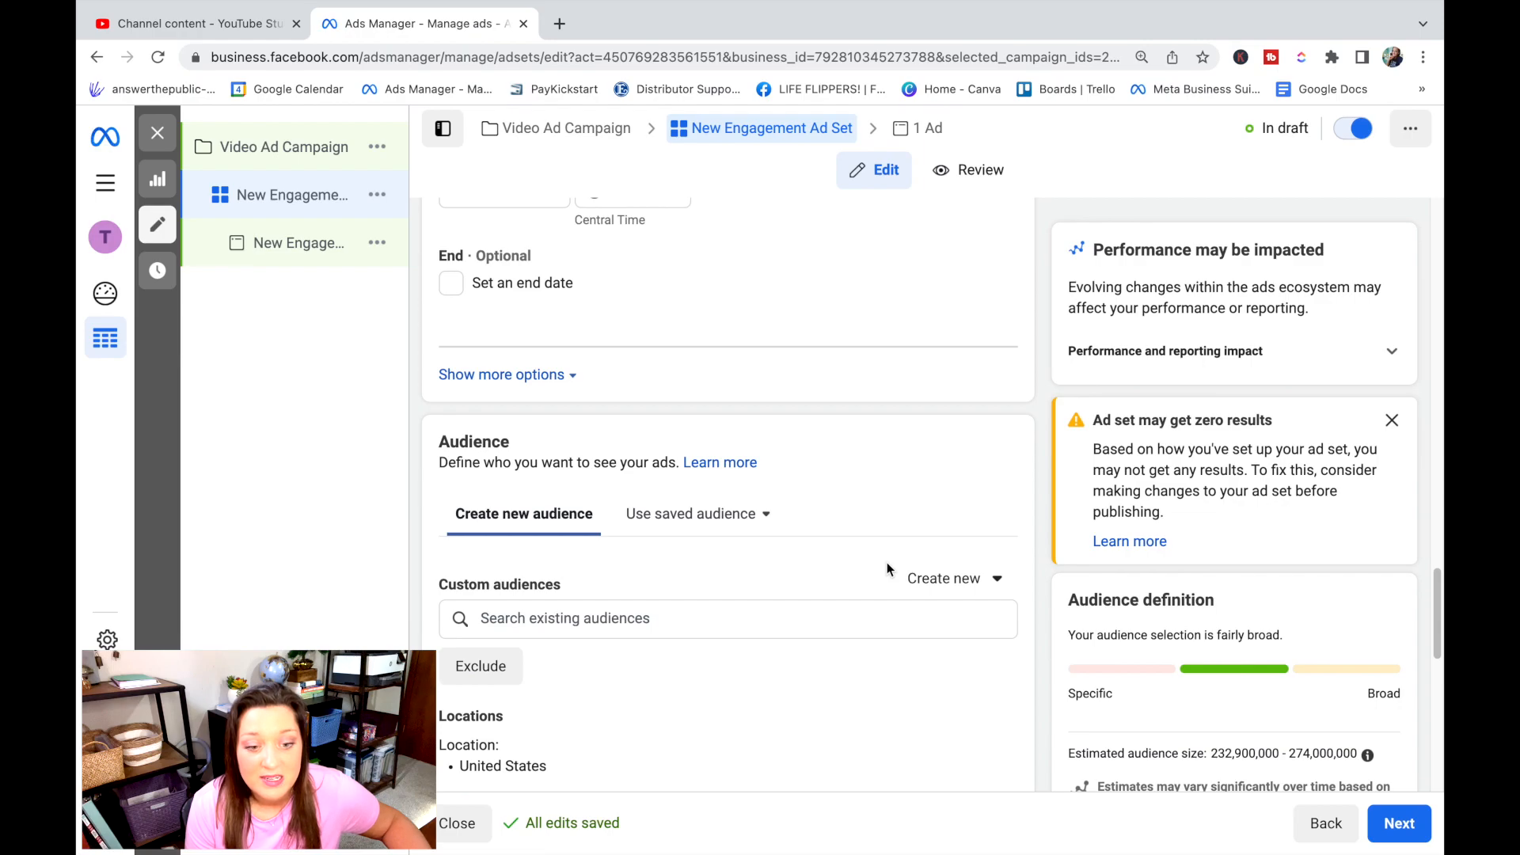
scroll(872, 574, down, 3)
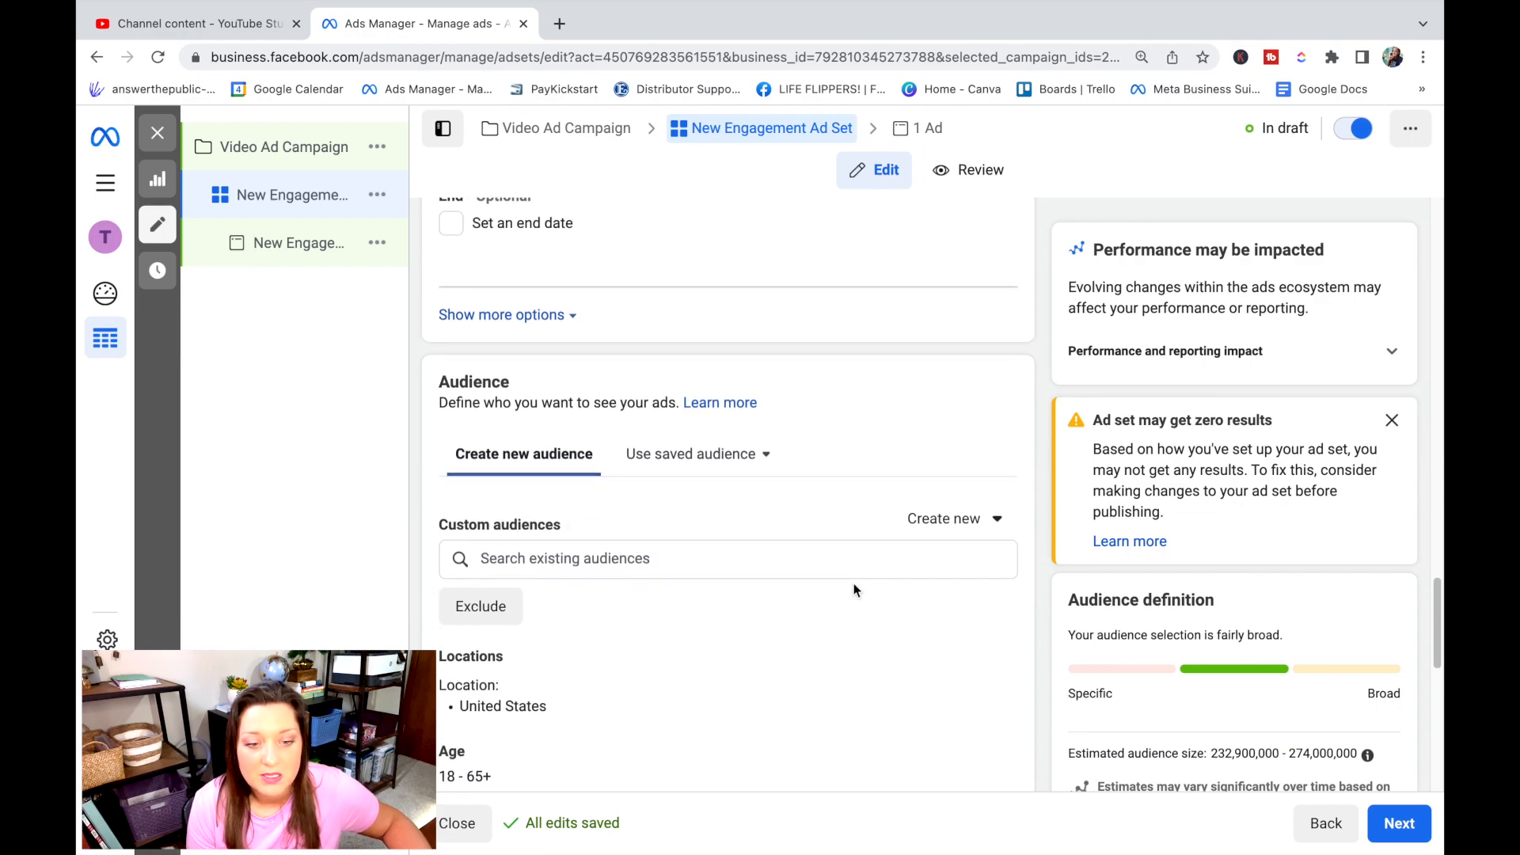
scroll(847, 586, down, 3)
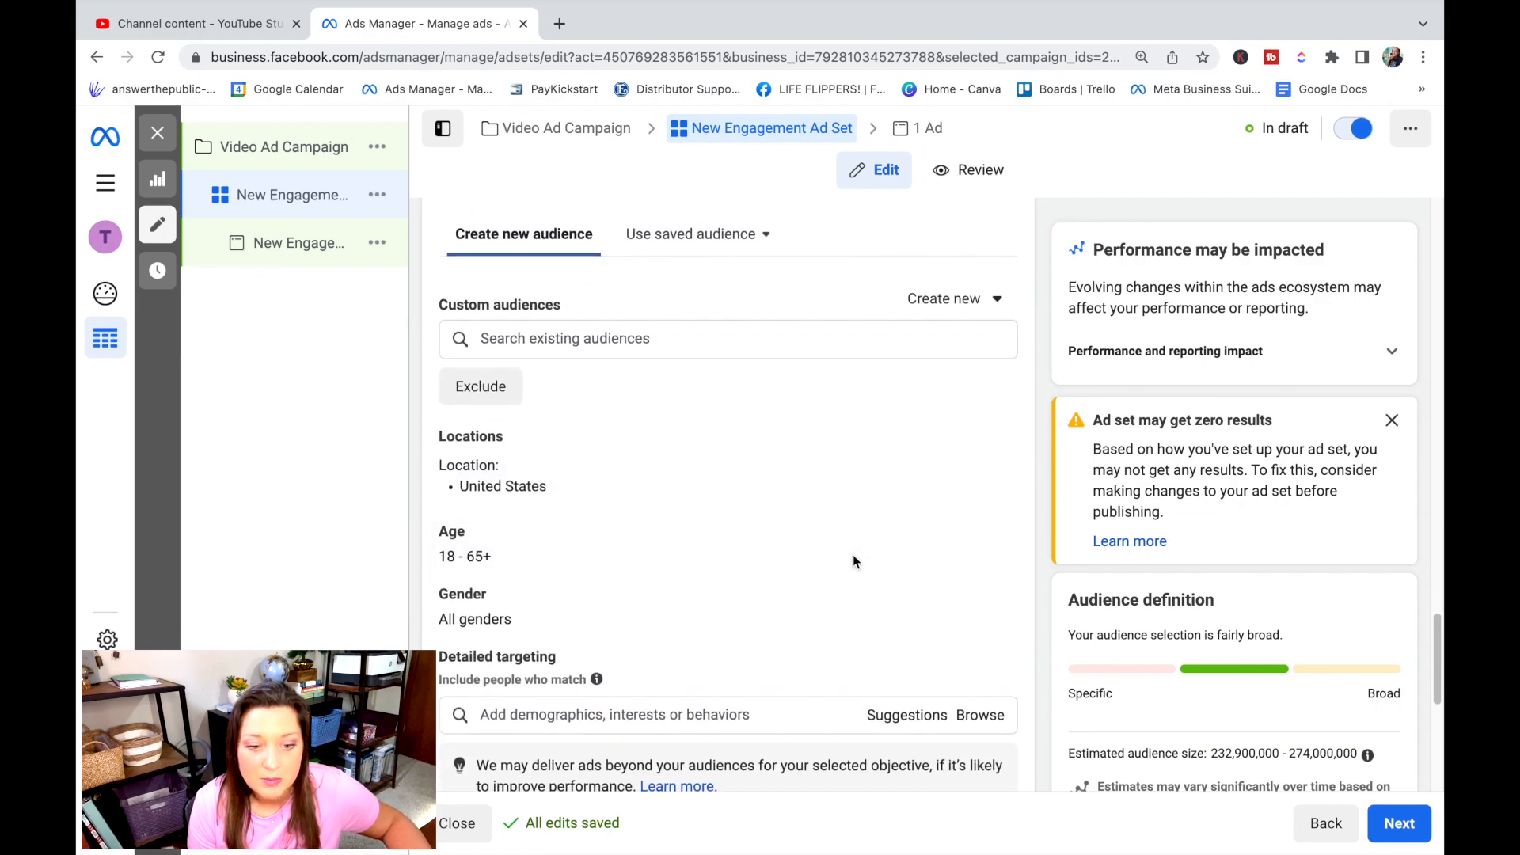
Step: Check the list of saved audiences, then return to creating a new audience for the ad set
click(766, 235)
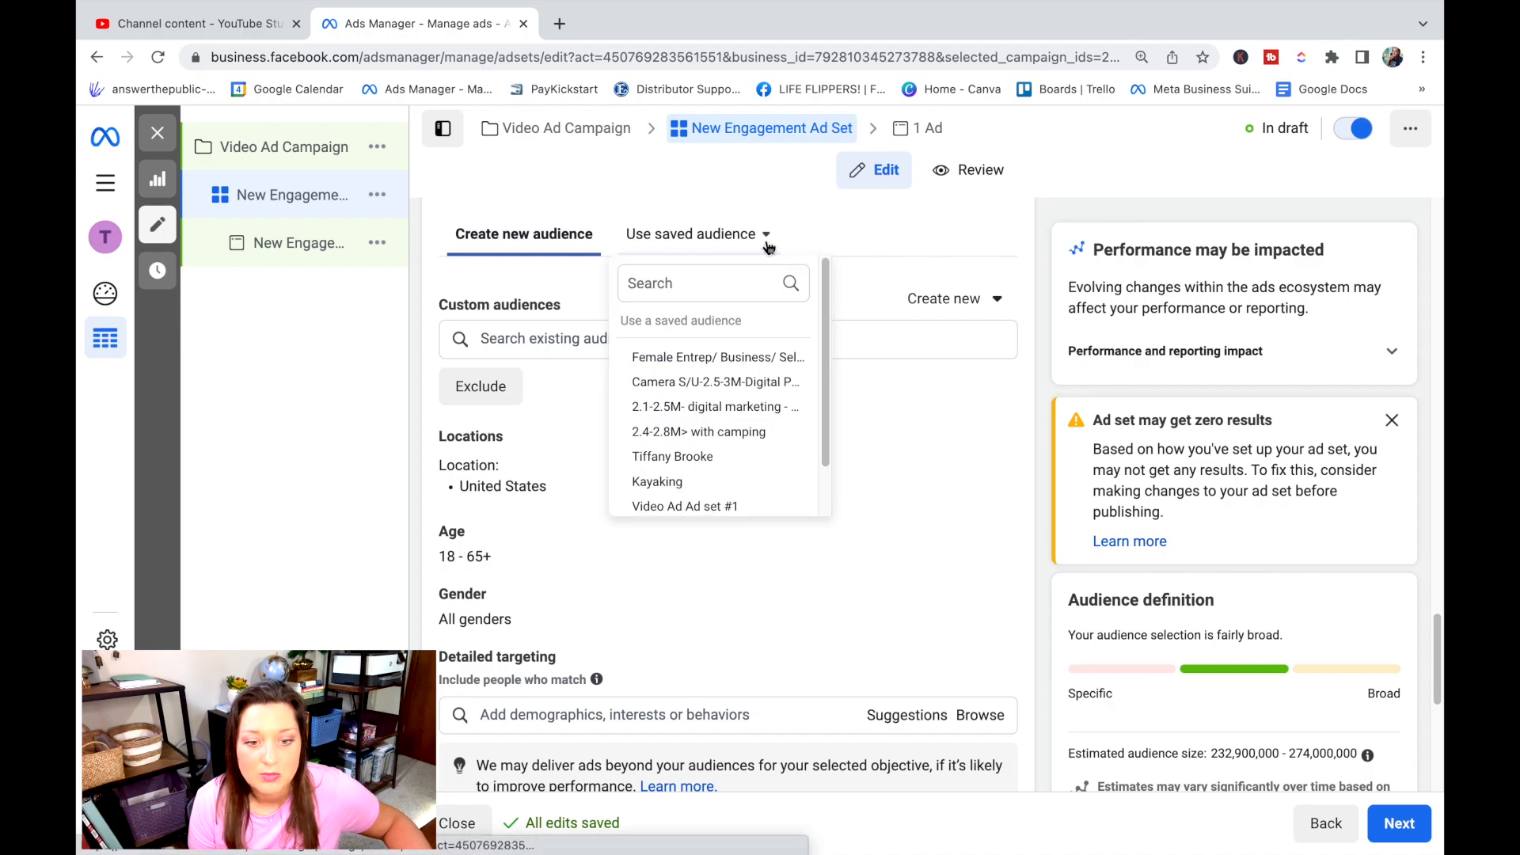
mouse_move(792, 364)
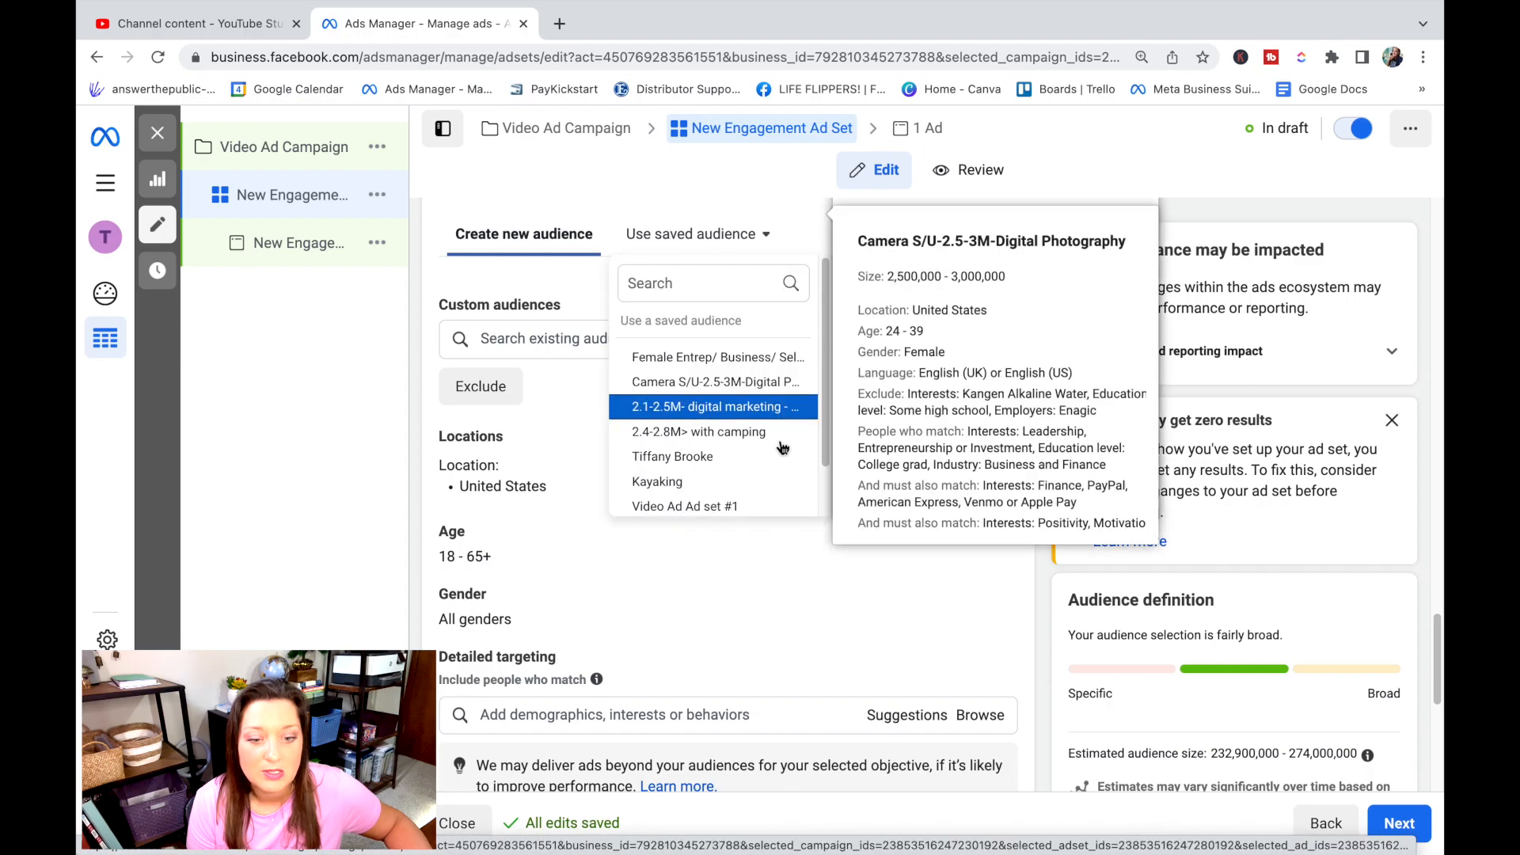
click(551, 217)
Step: Reveal the custom audience exclusion option and search the included custom audiences for "enagic"
scroll(673, 458, down, 1)
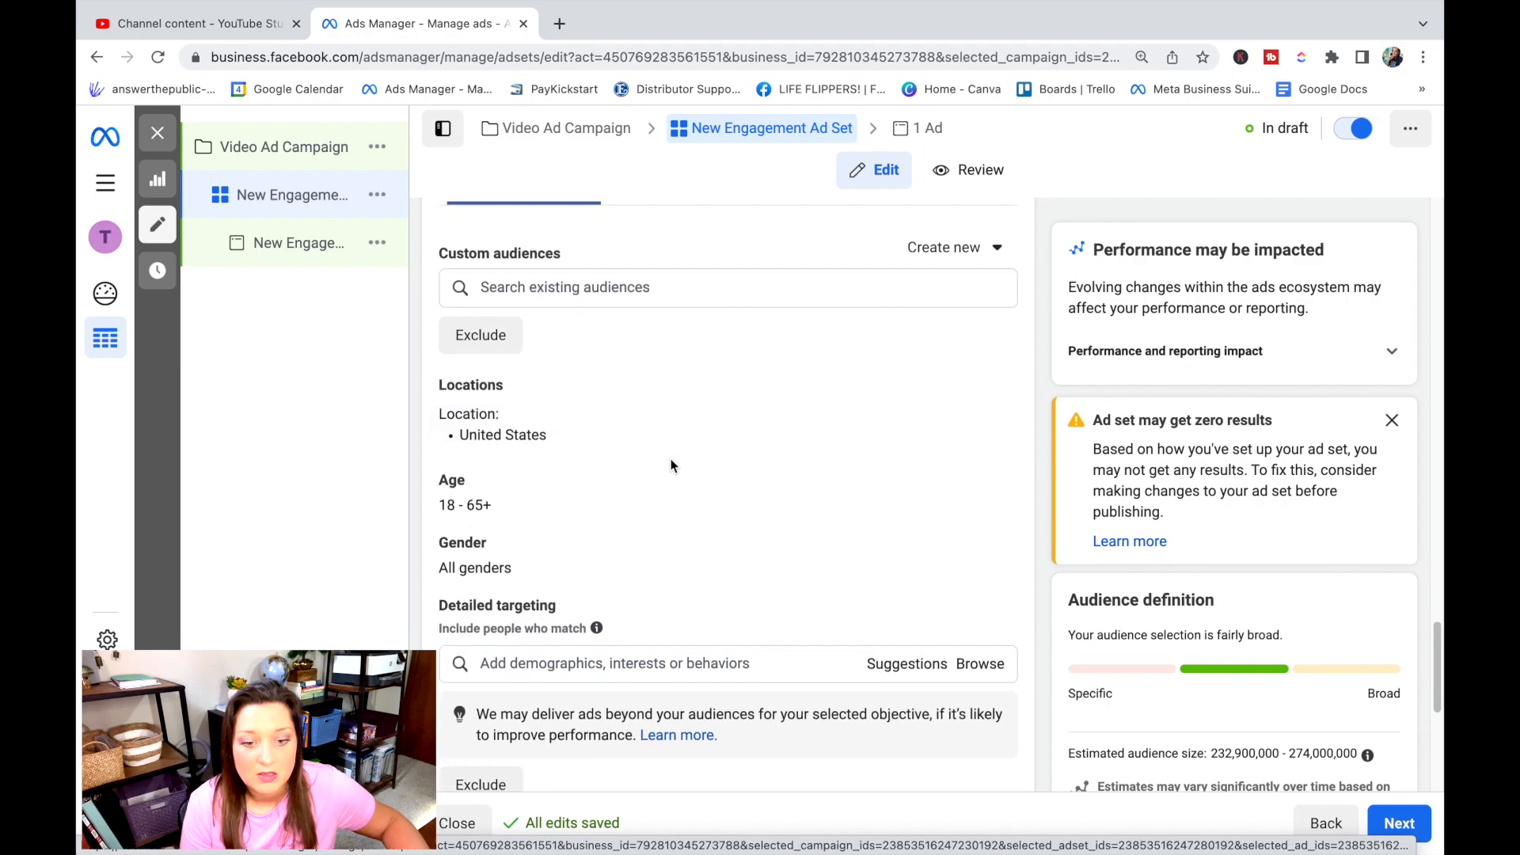
scroll(672, 460, down, 1)
click(487, 315)
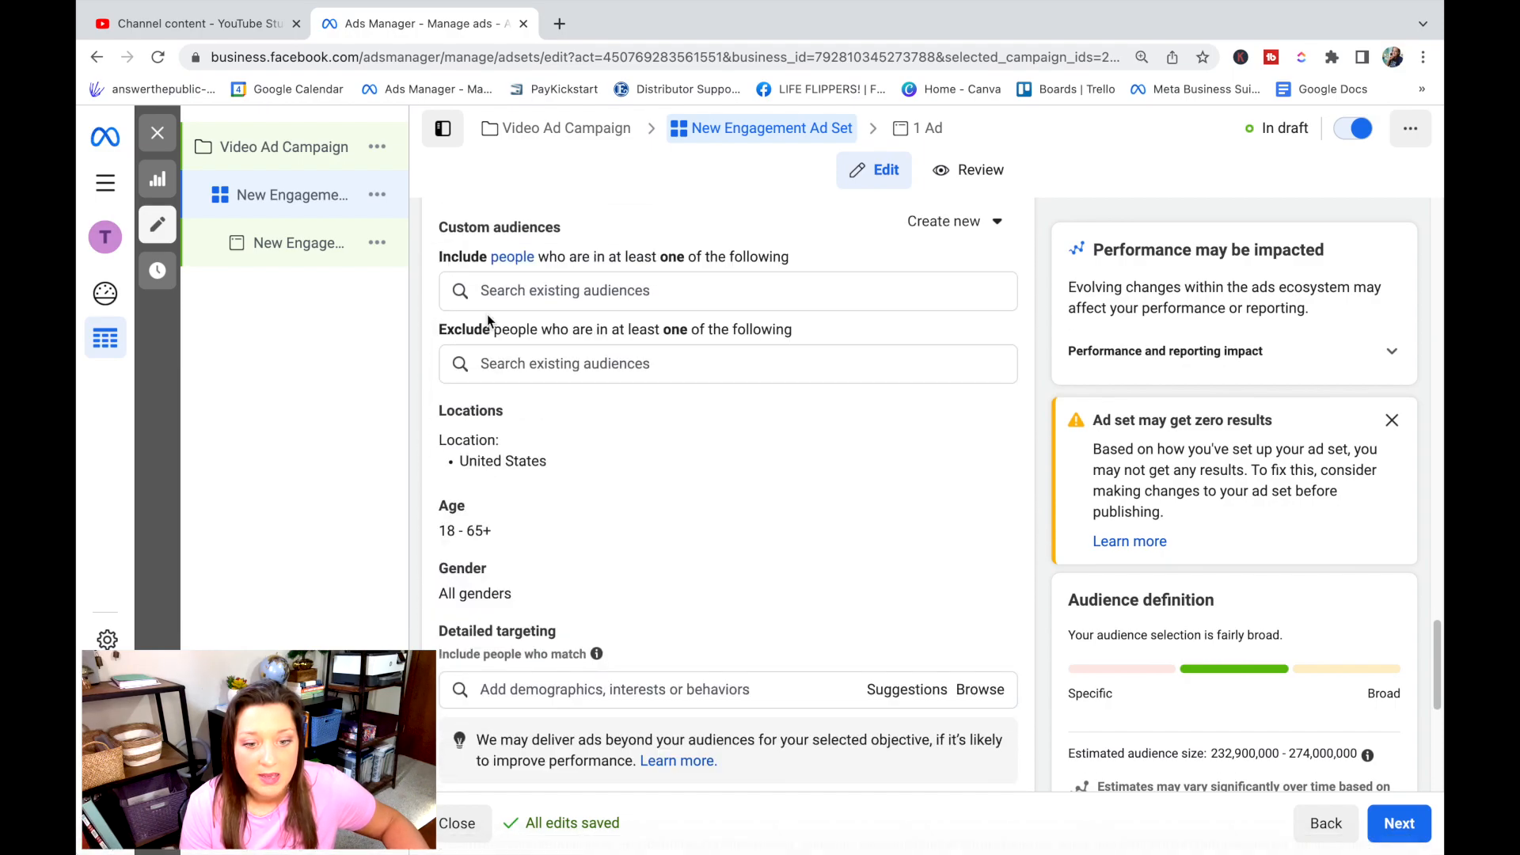
click(569, 296)
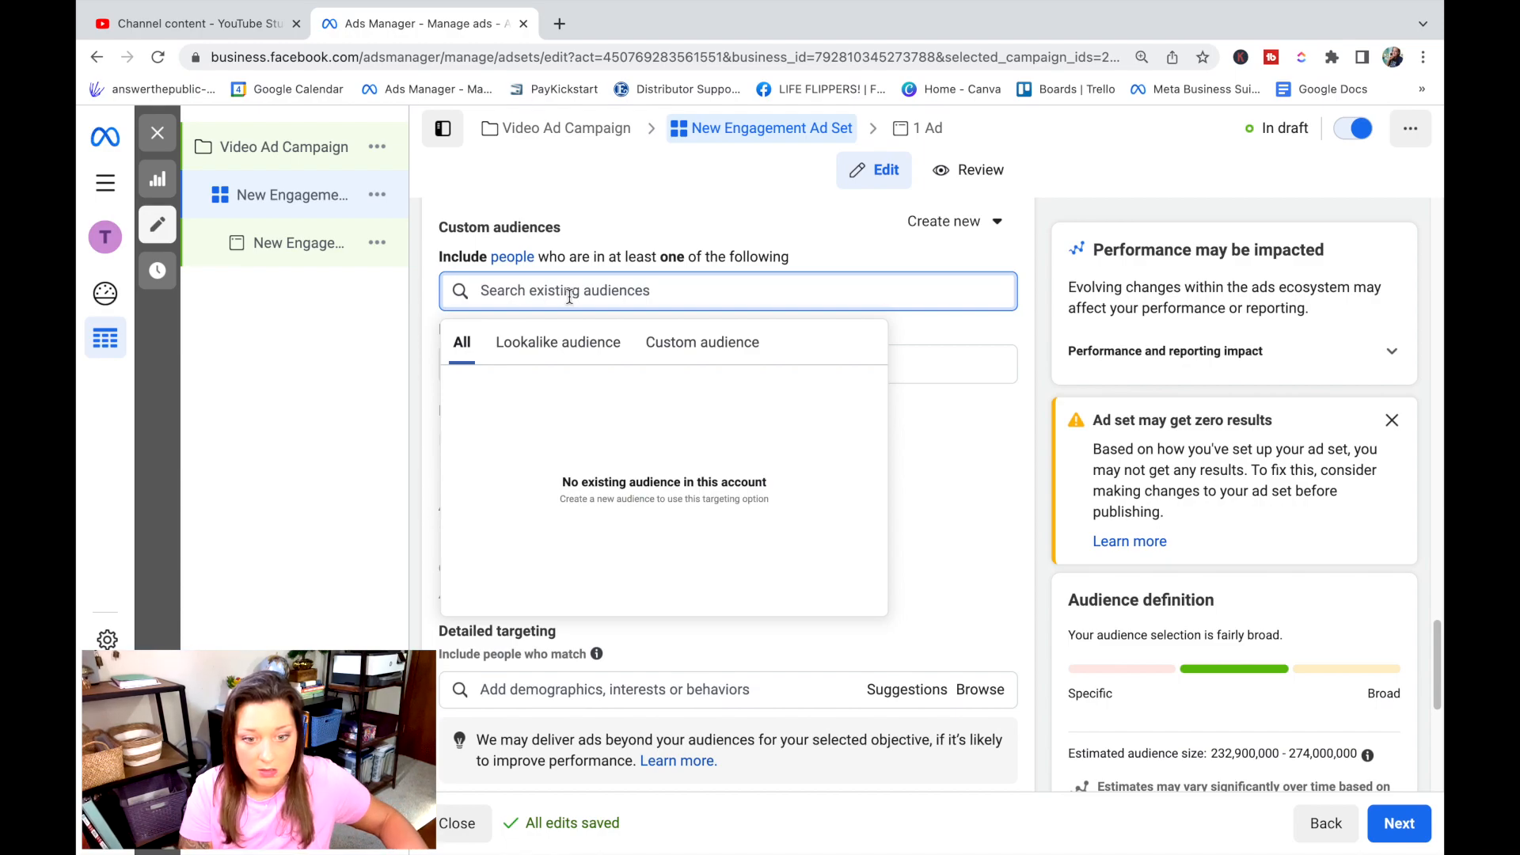
text(enagic)
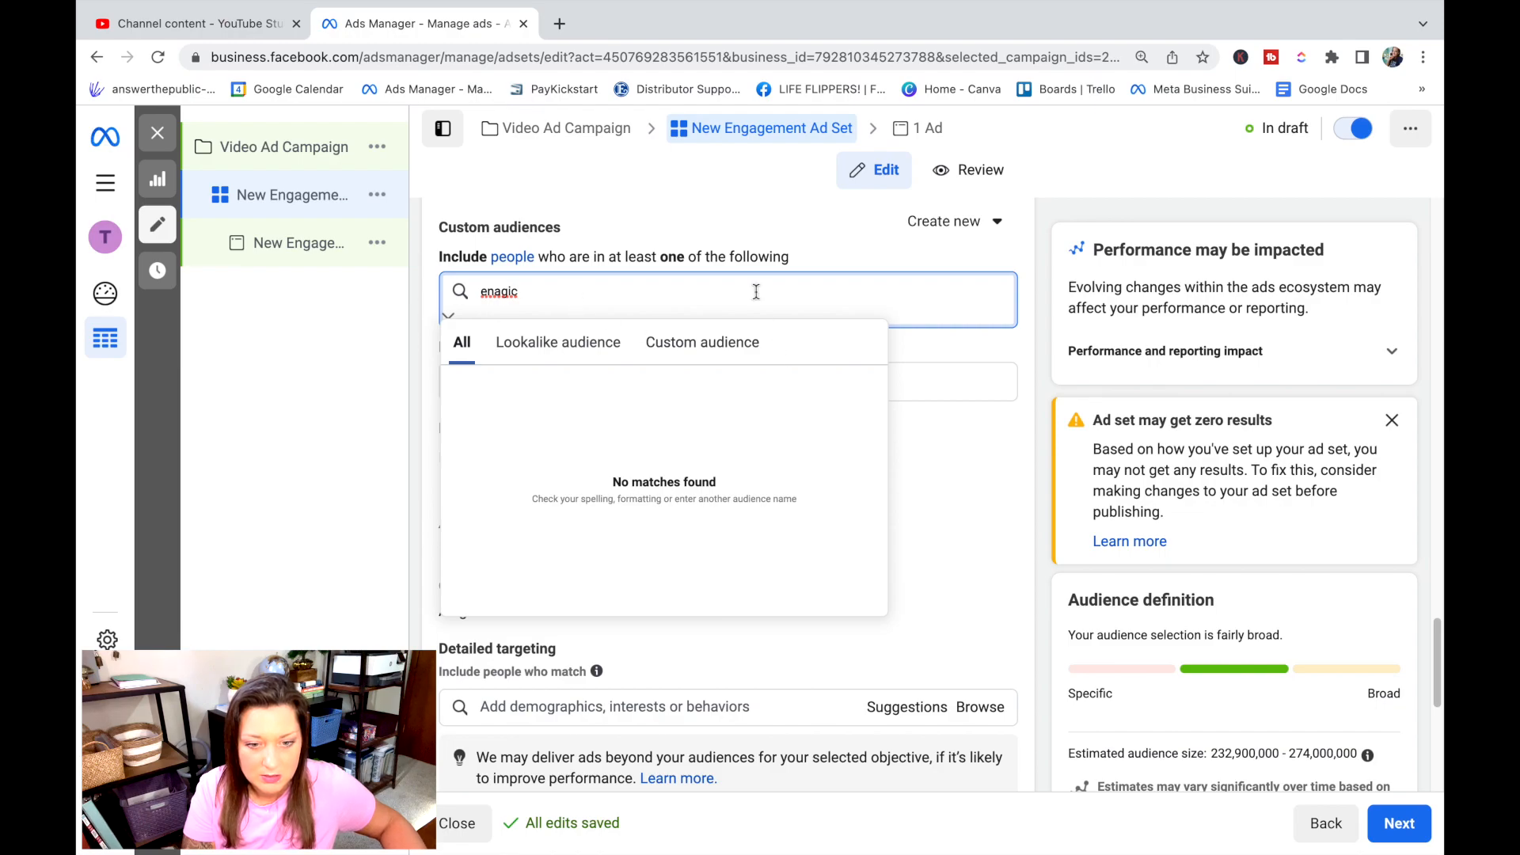
key(Escape)
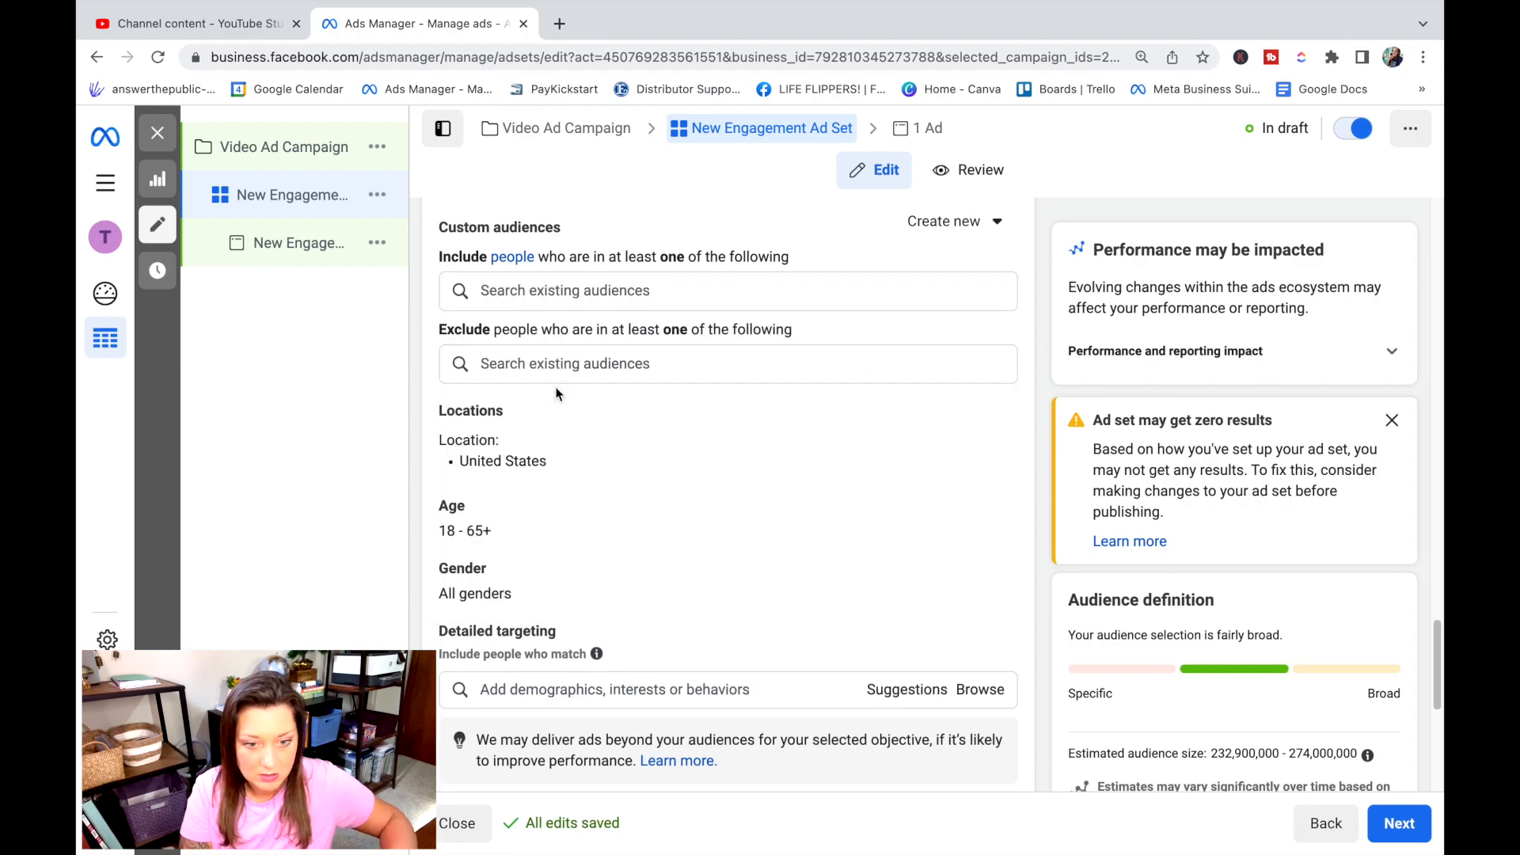
Step: Search the custom audiences available for exclusion for "enagic" and dismiss the search
click(538, 365)
text(enagic)
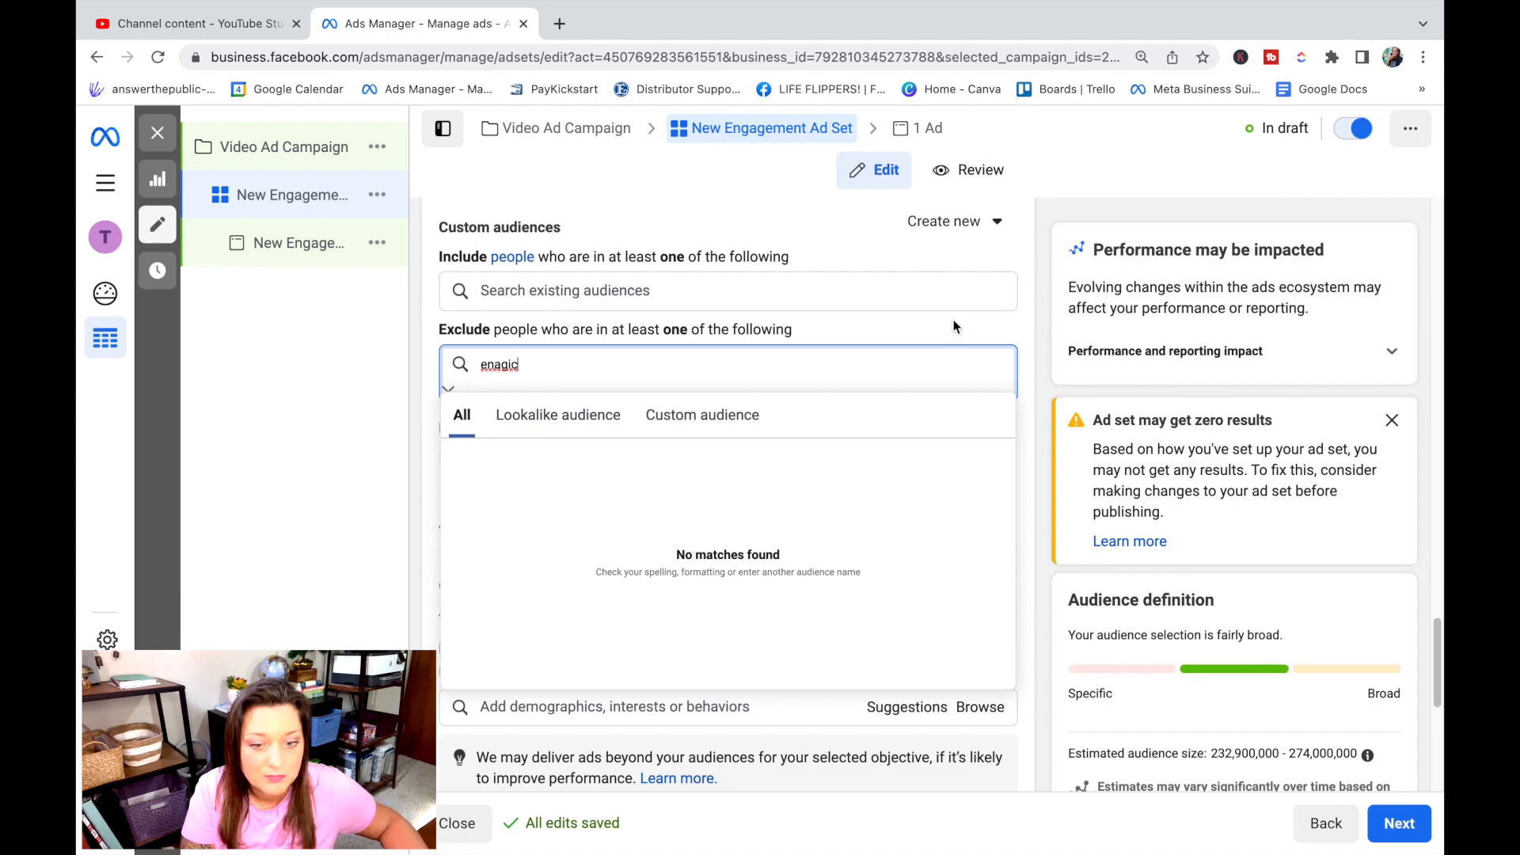
key(Escape)
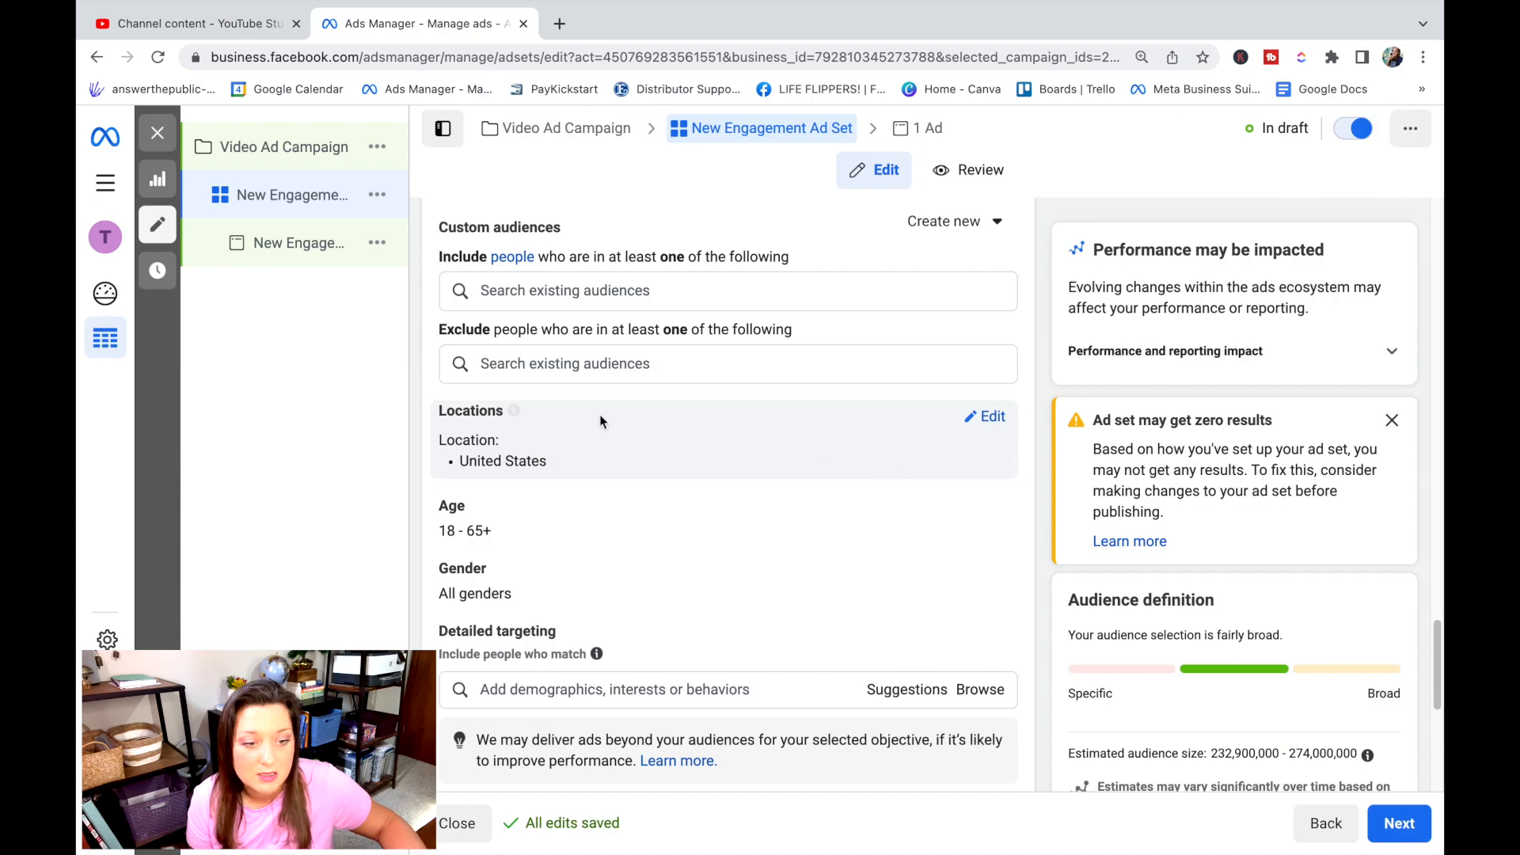
Step: Set the new audience's age range to 24–44 and its gender to Women
scroll(676, 430, down, 2)
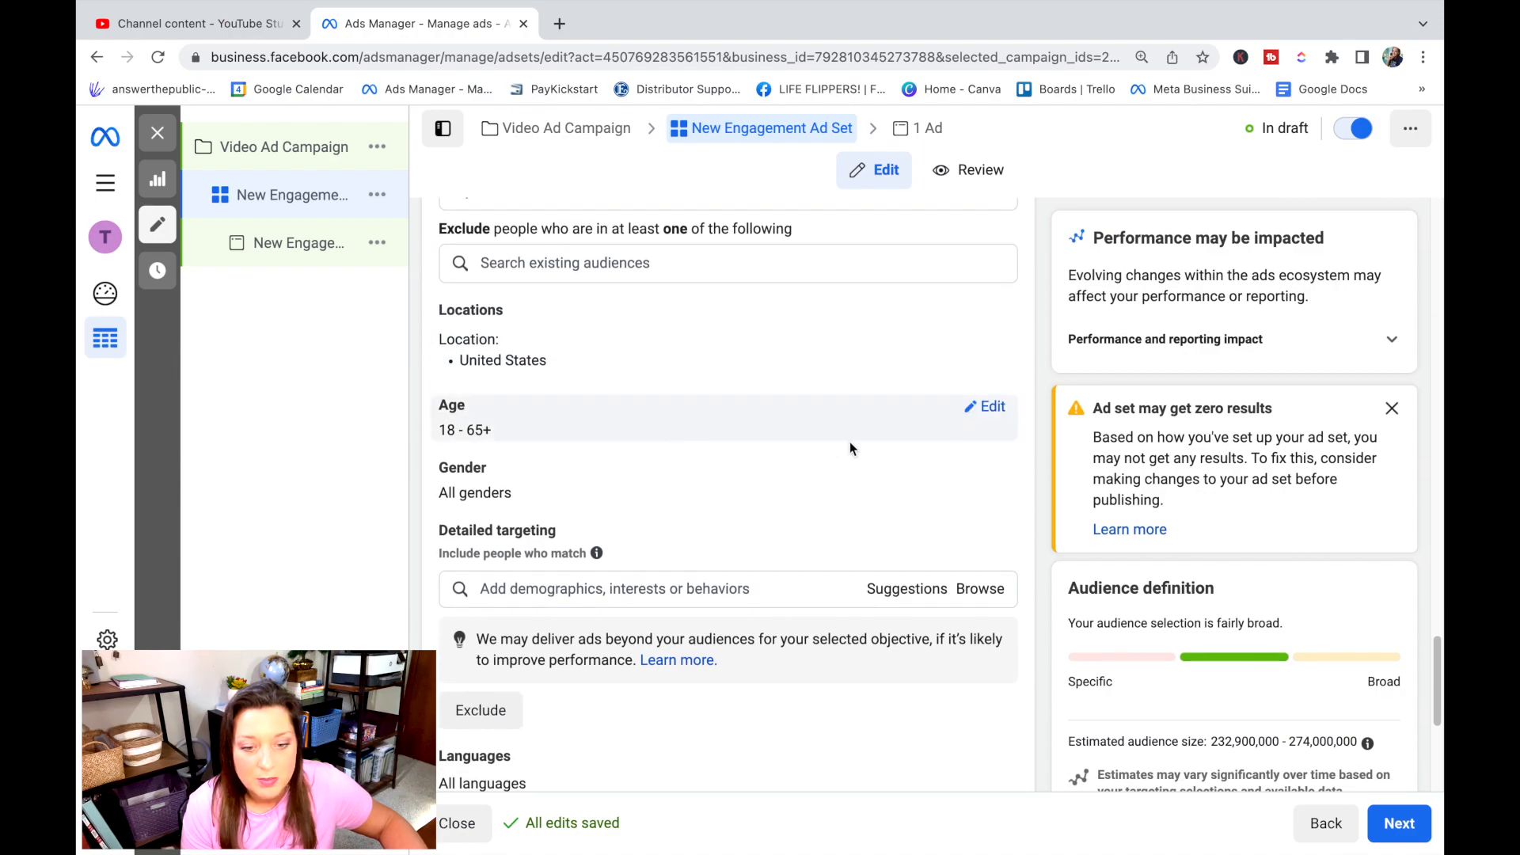
click(990, 407)
click(516, 439)
click(464, 699)
click(605, 440)
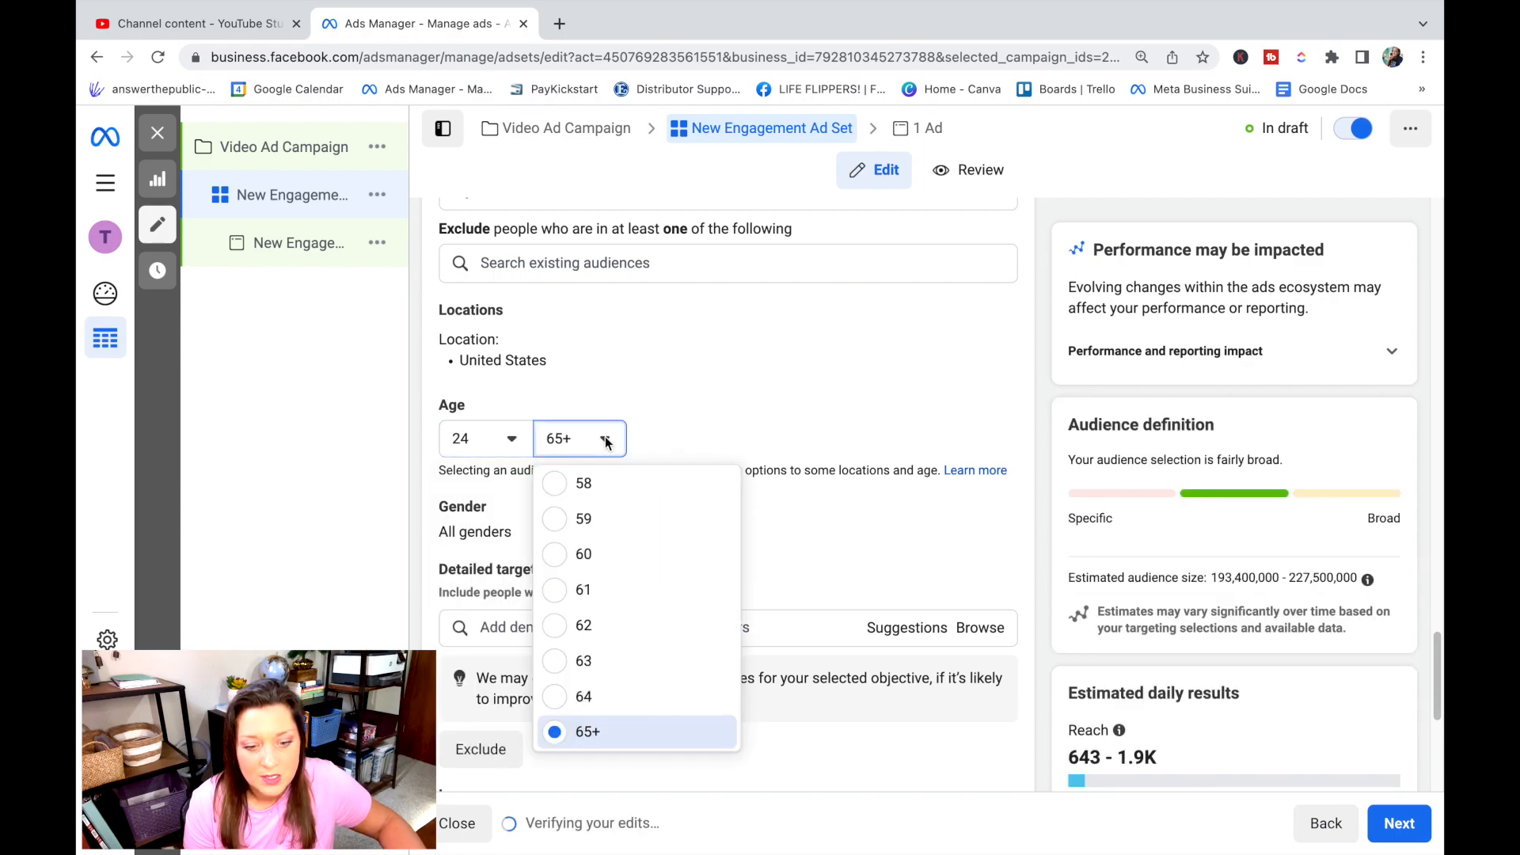
scroll(633, 552, up, 2)
scroll(625, 558, up, 4)
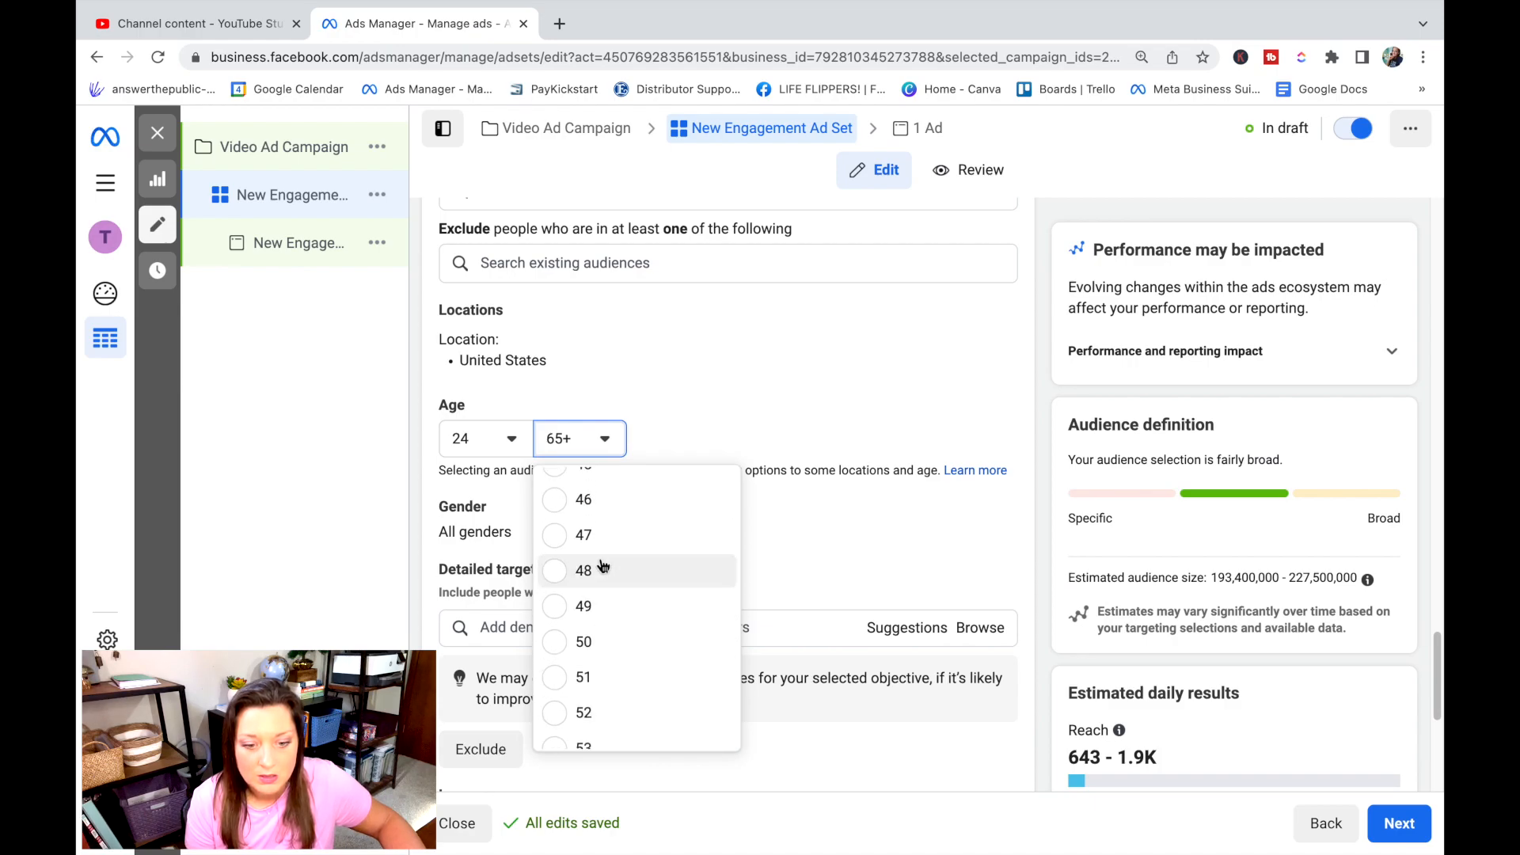
scroll(556, 578, up, 2)
click(557, 577)
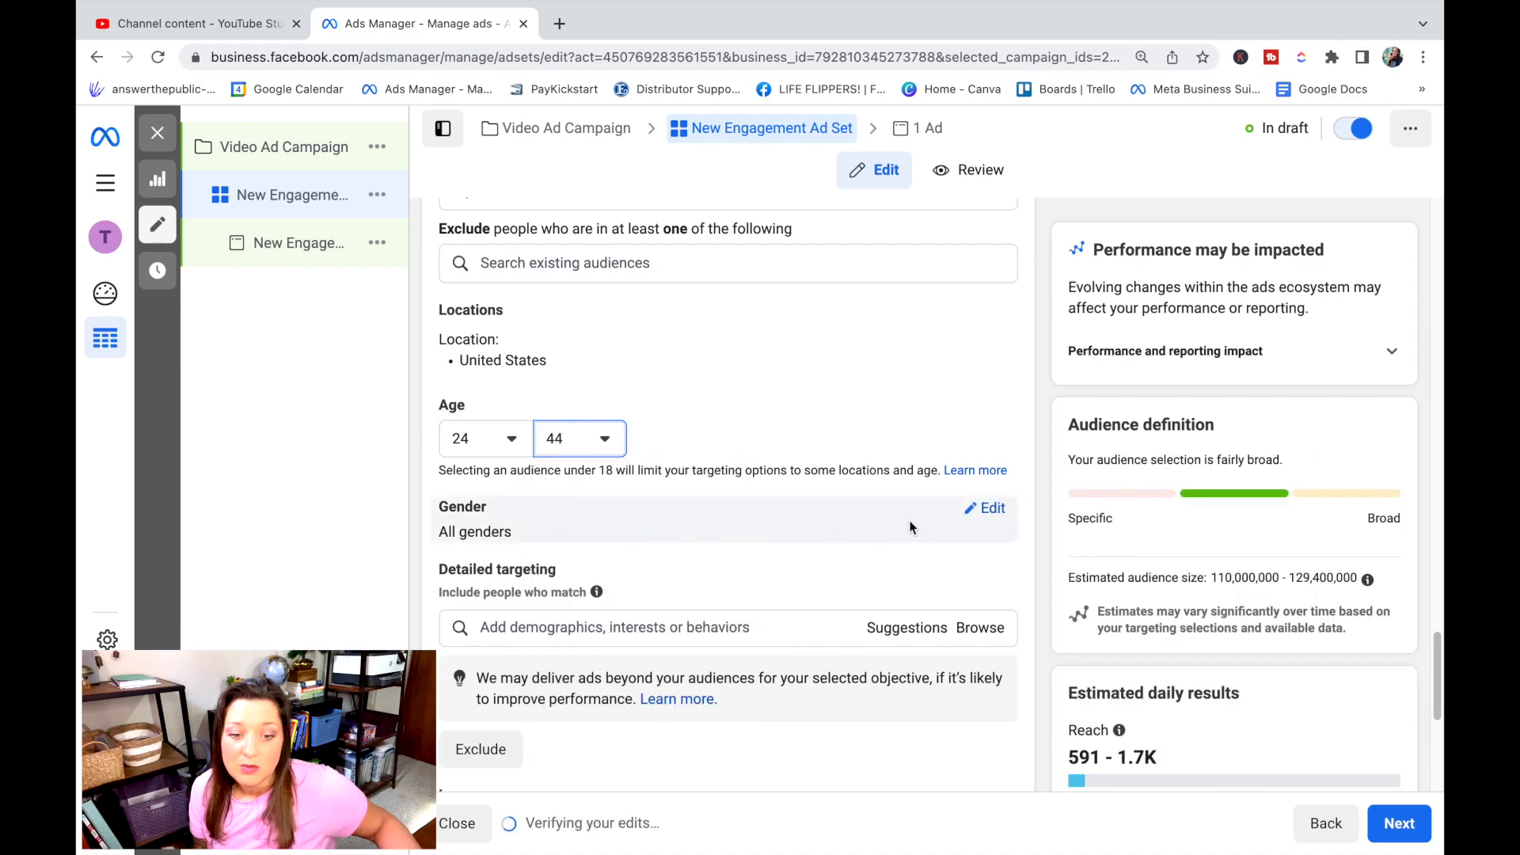
click(993, 513)
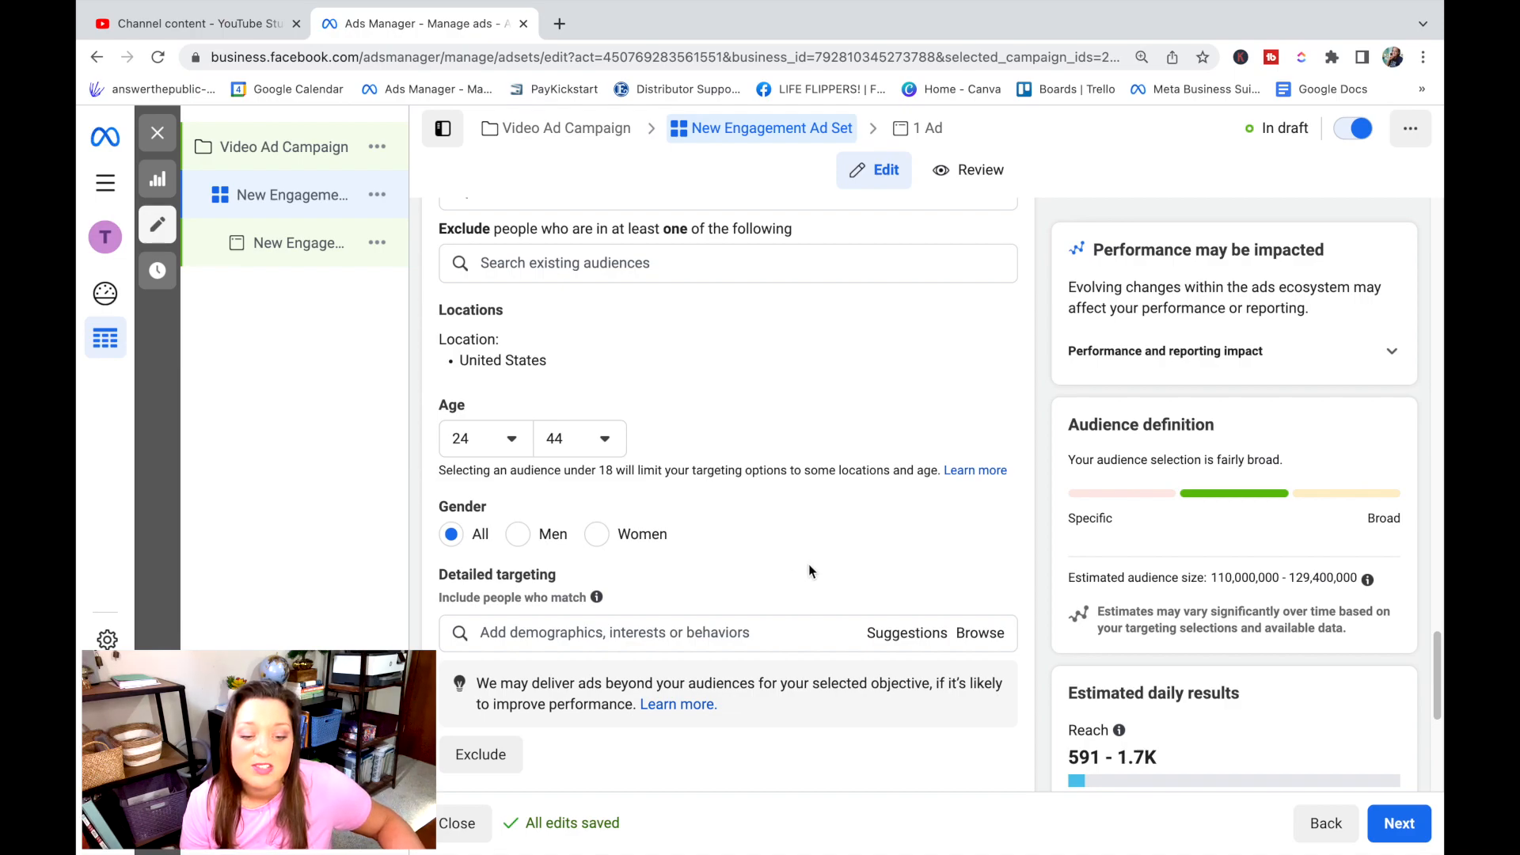
click(609, 537)
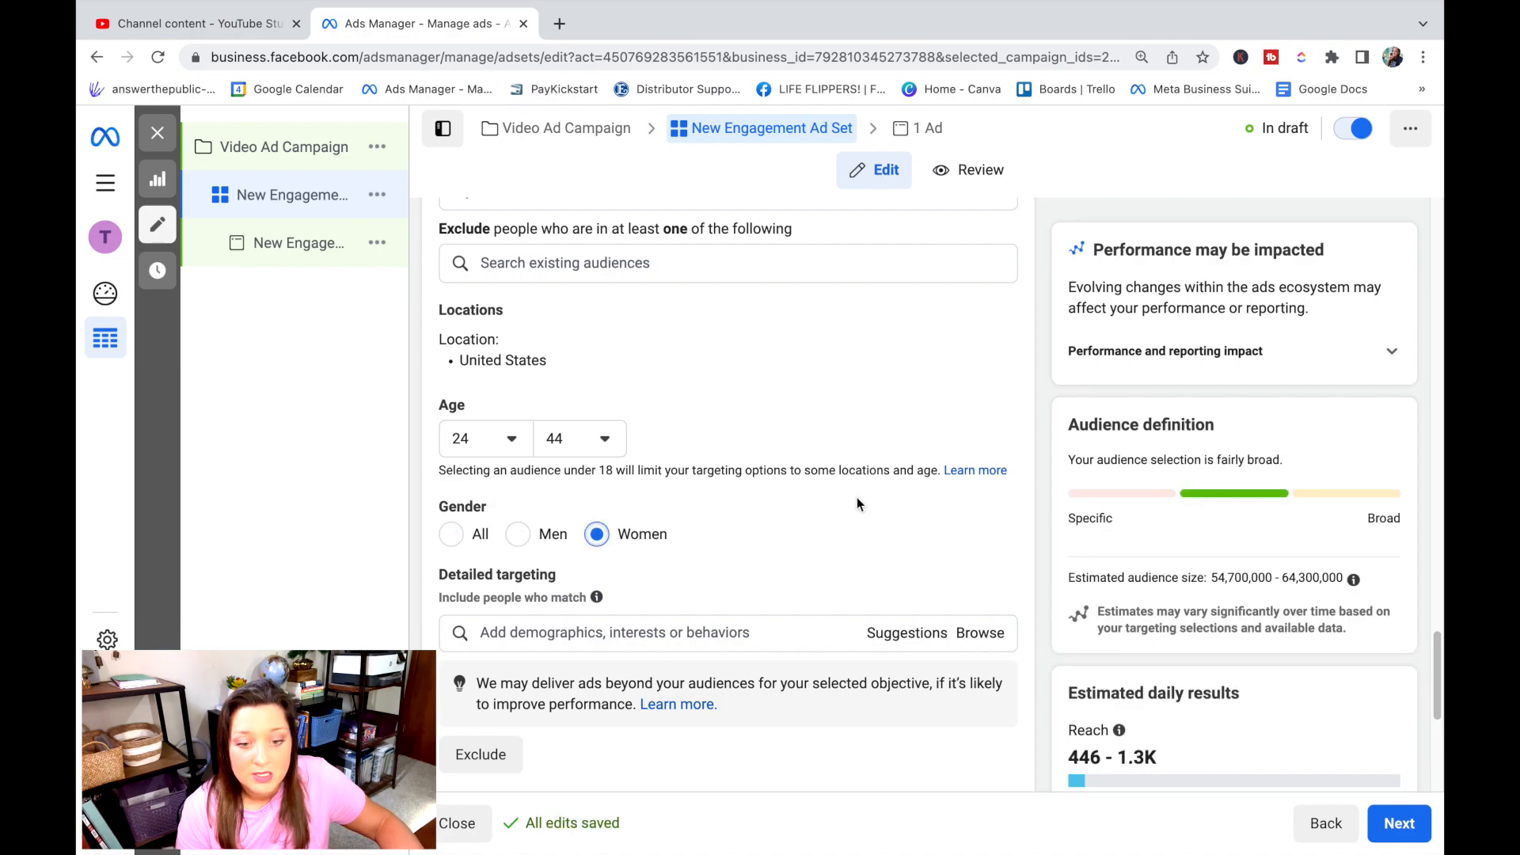
Step: Add the interest "Finance (business & finance)" to the audience's detailed targeting
scroll(857, 497, down, 2)
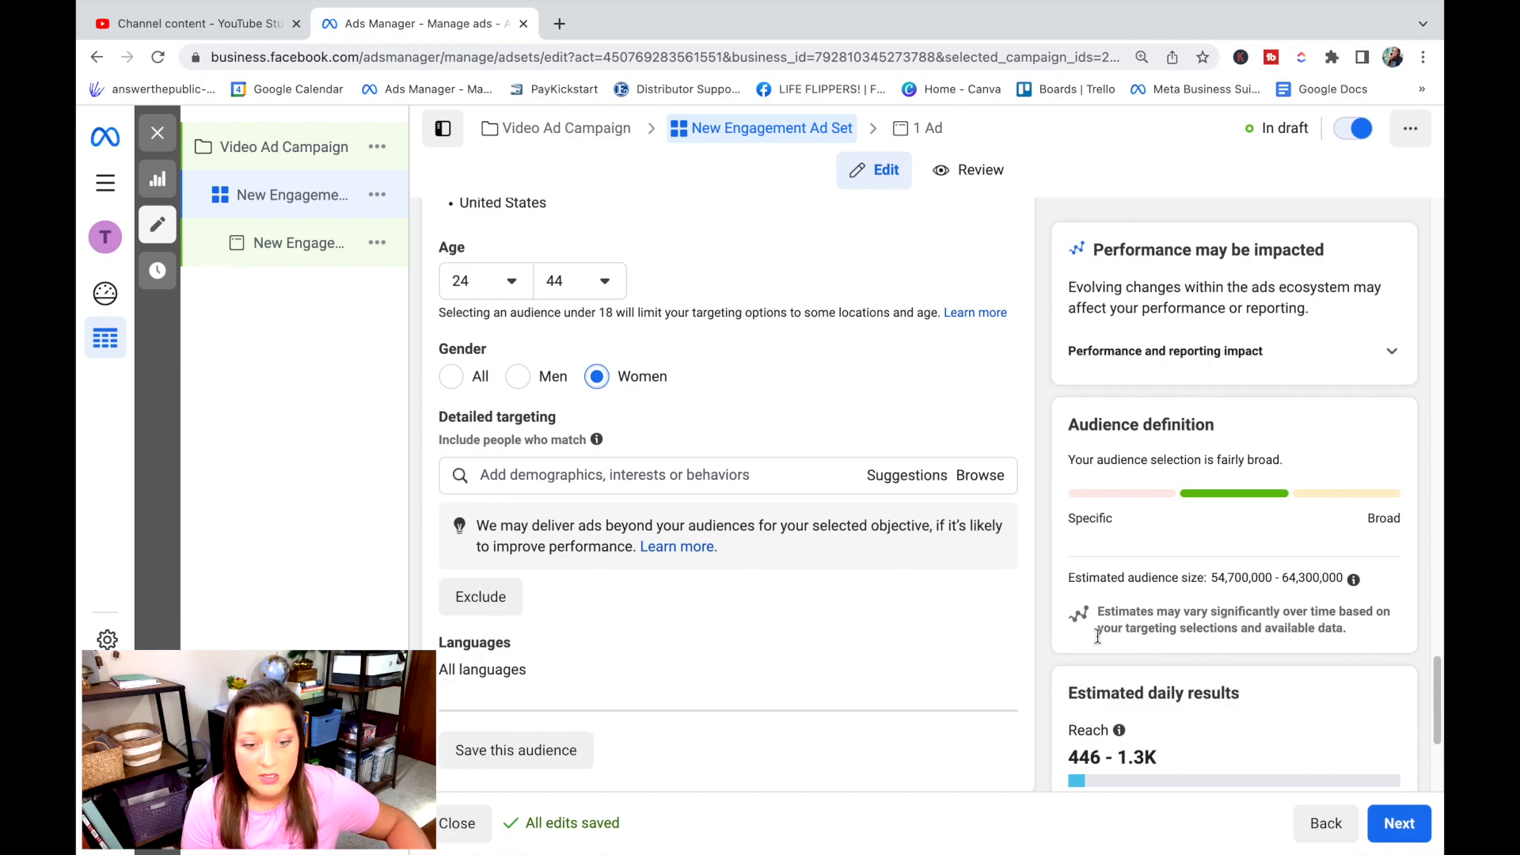
click(566, 479)
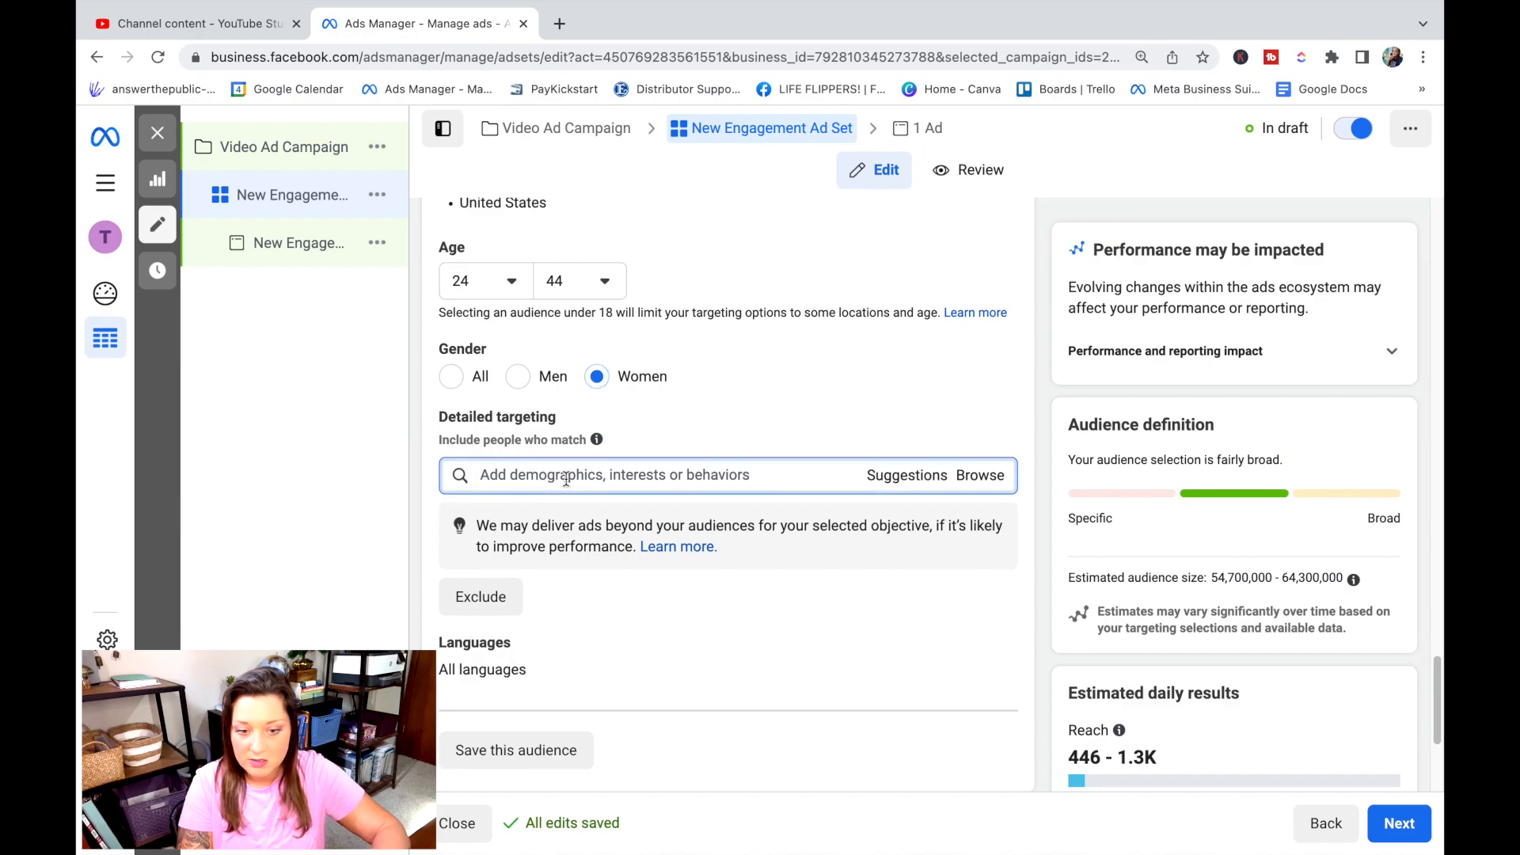
text(finance)
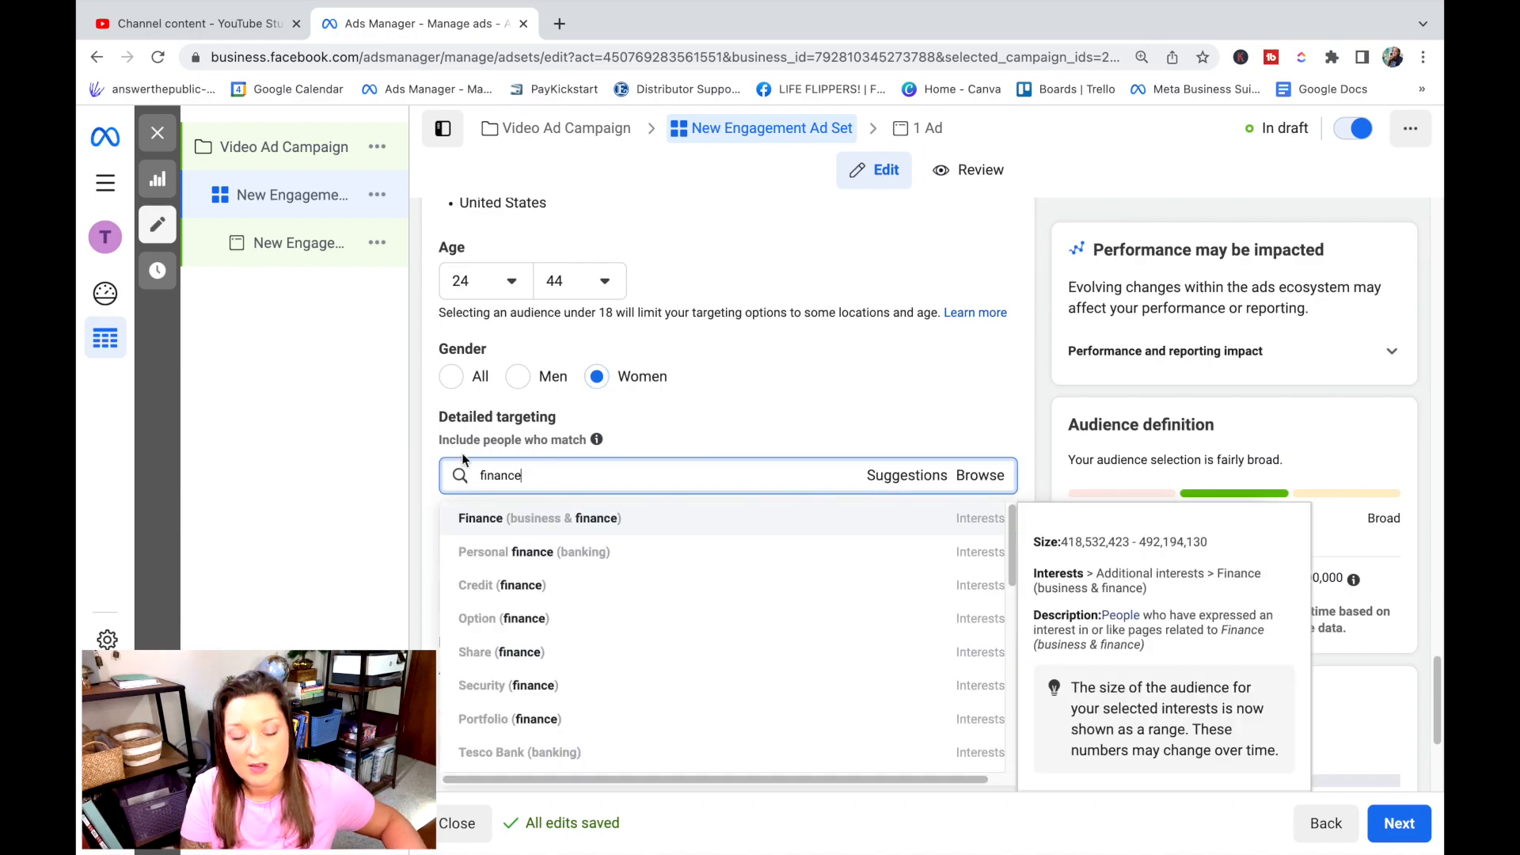
click(667, 526)
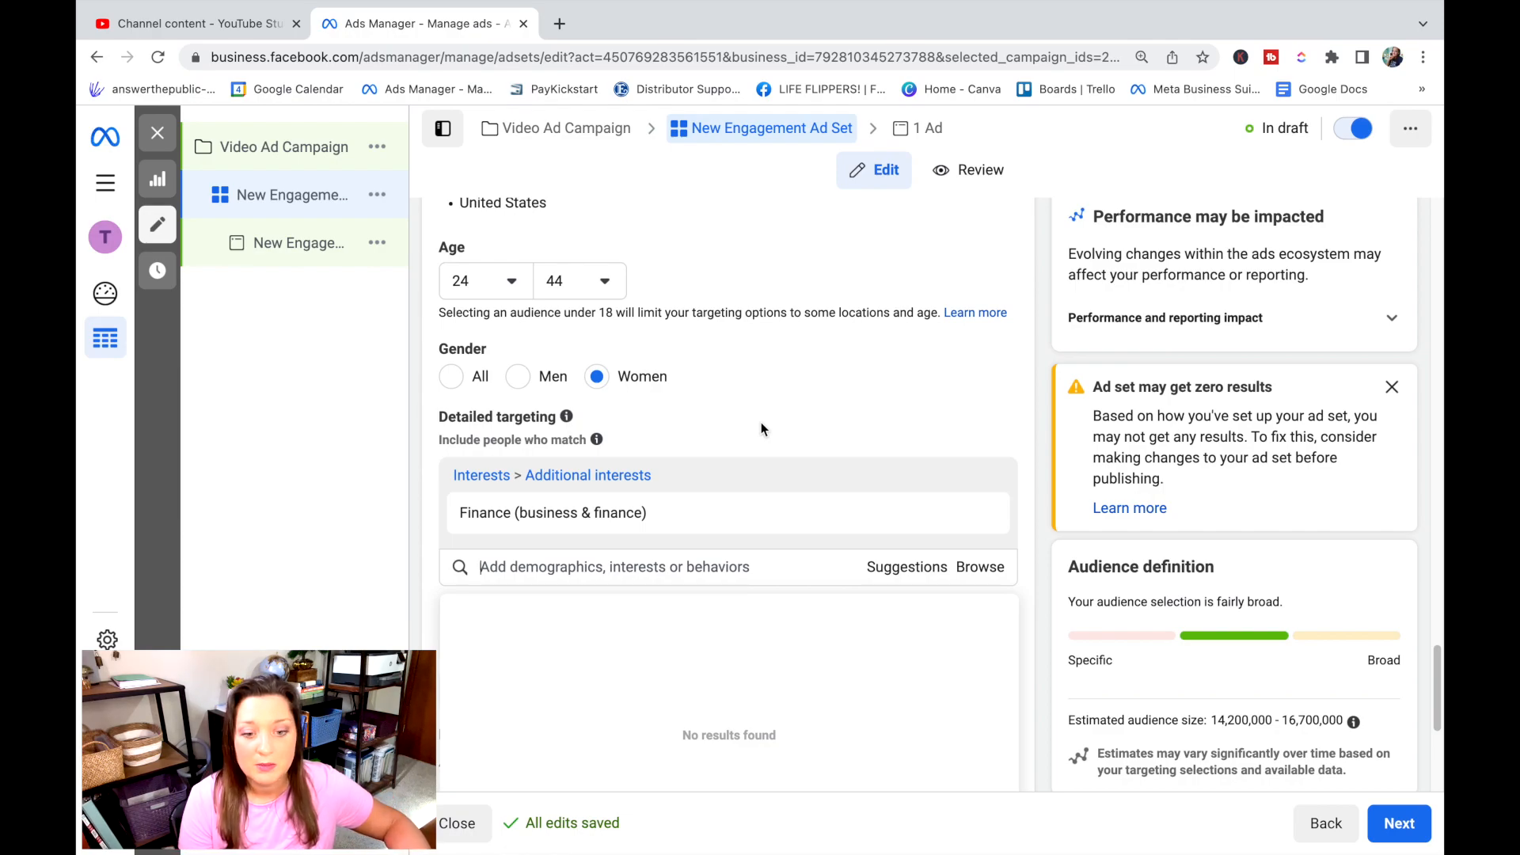
Step: Add the interest "PayPal (banking)" to the audience's detailed targeting
scroll(762, 430, down, 3)
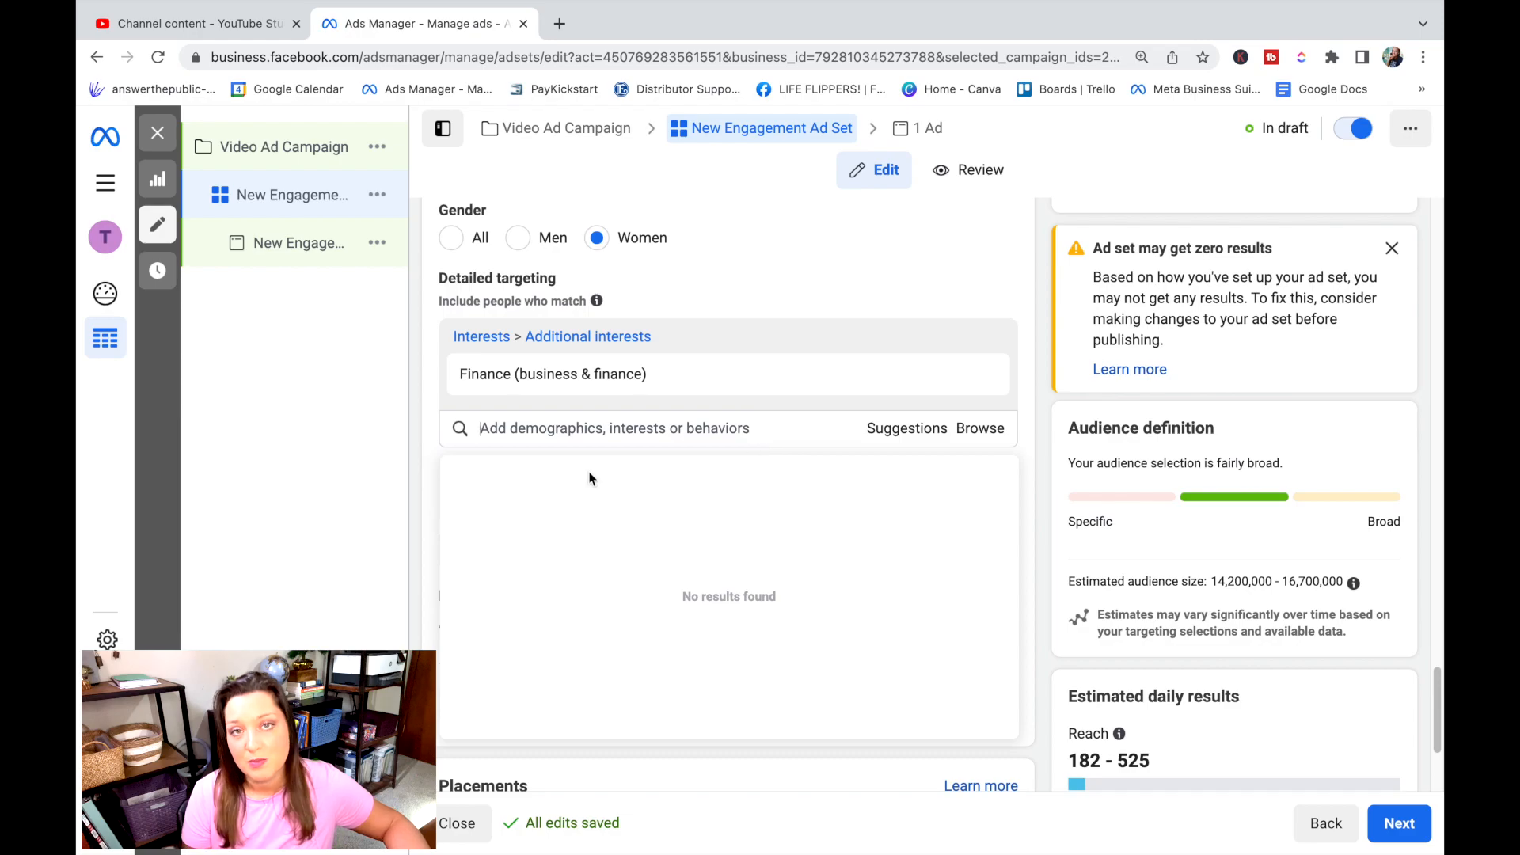
mouse_move(641, 375)
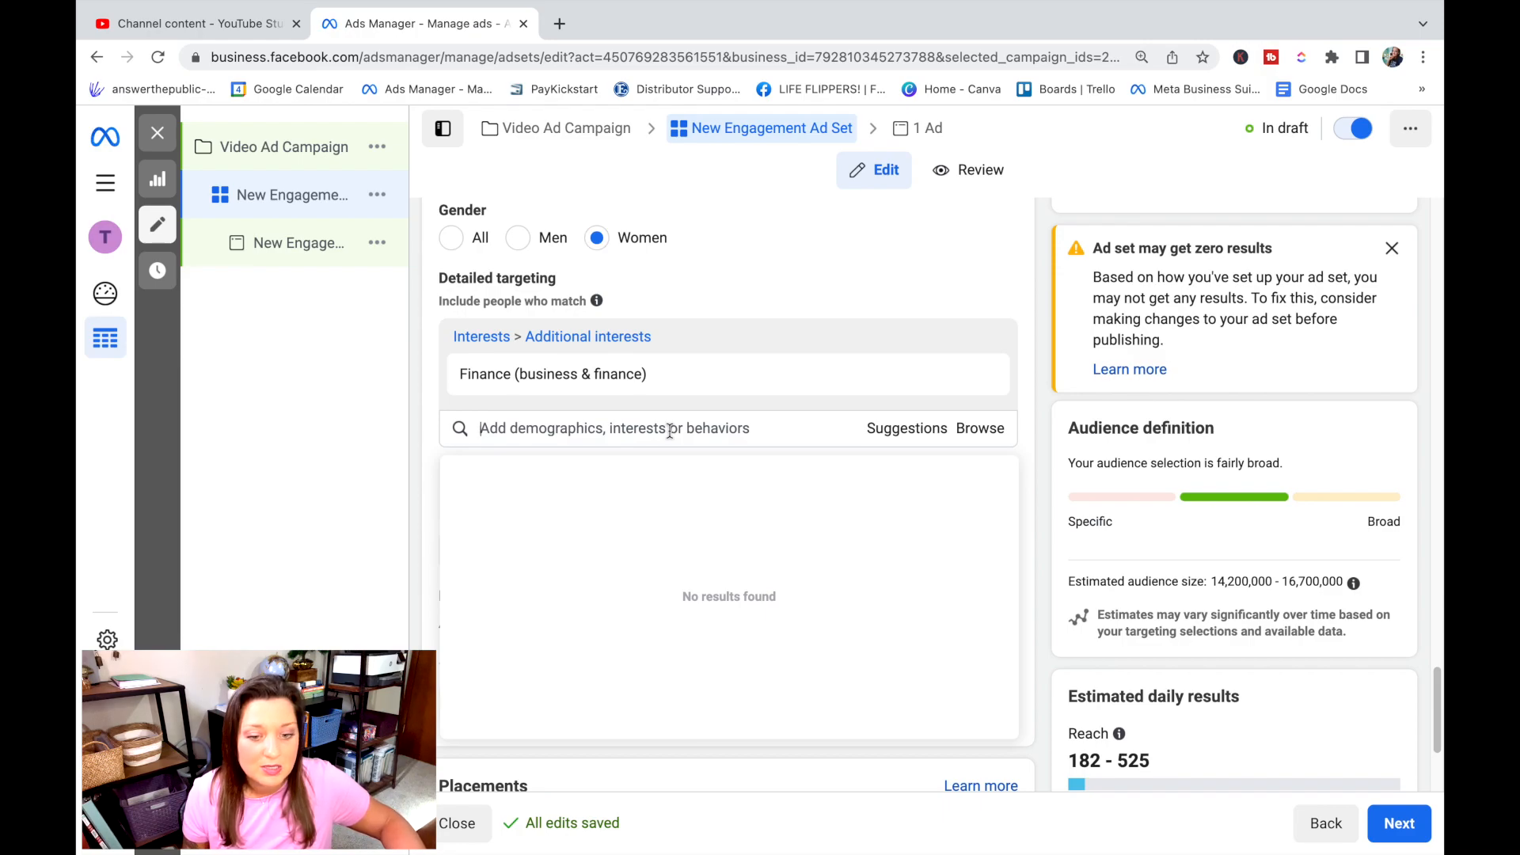
click(484, 429)
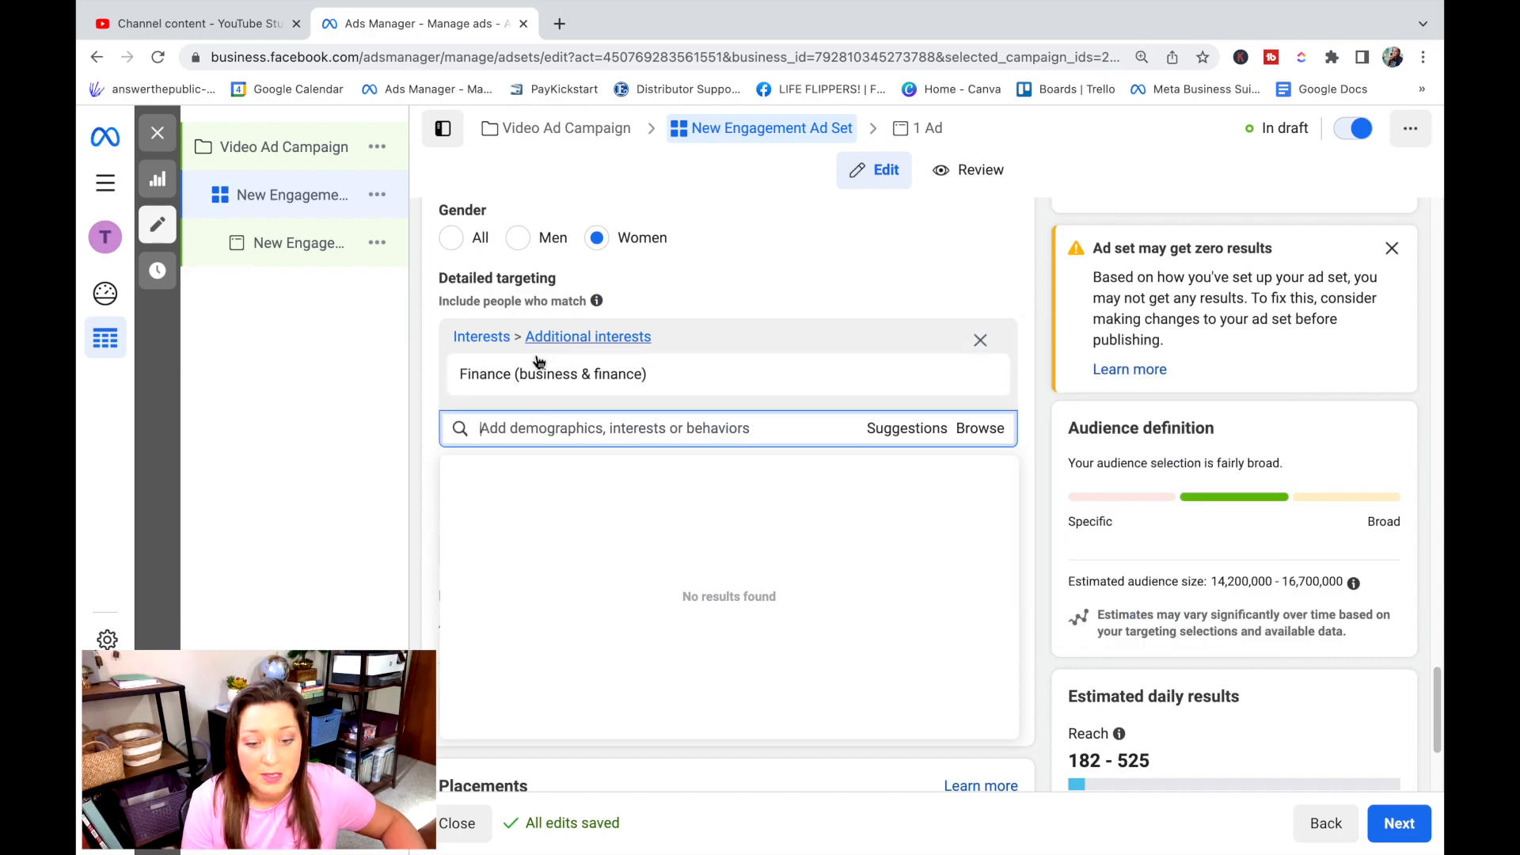
mouse_move(586, 384)
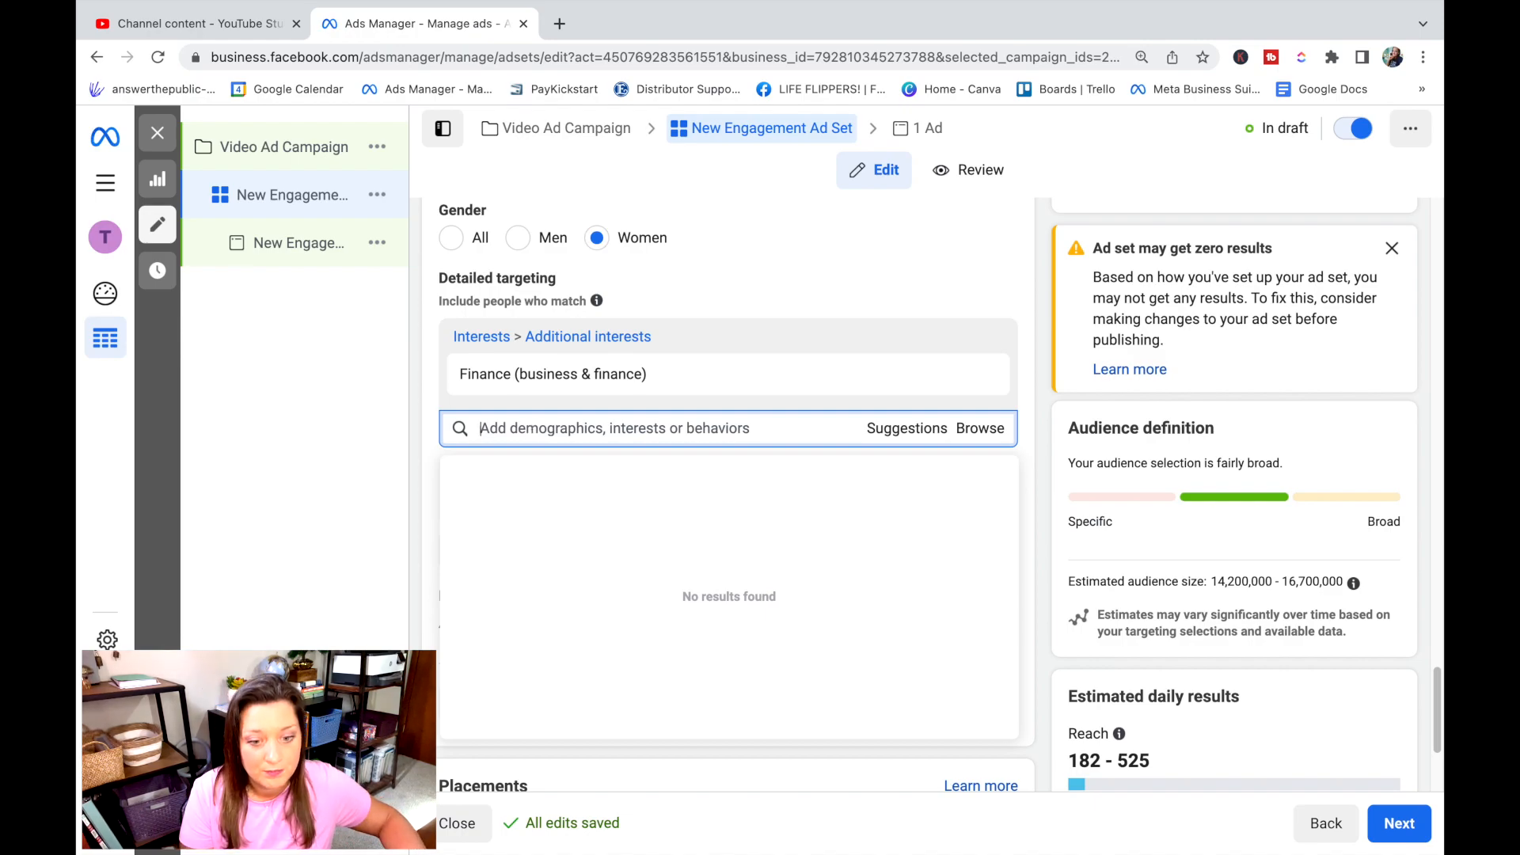
text(Paypal)
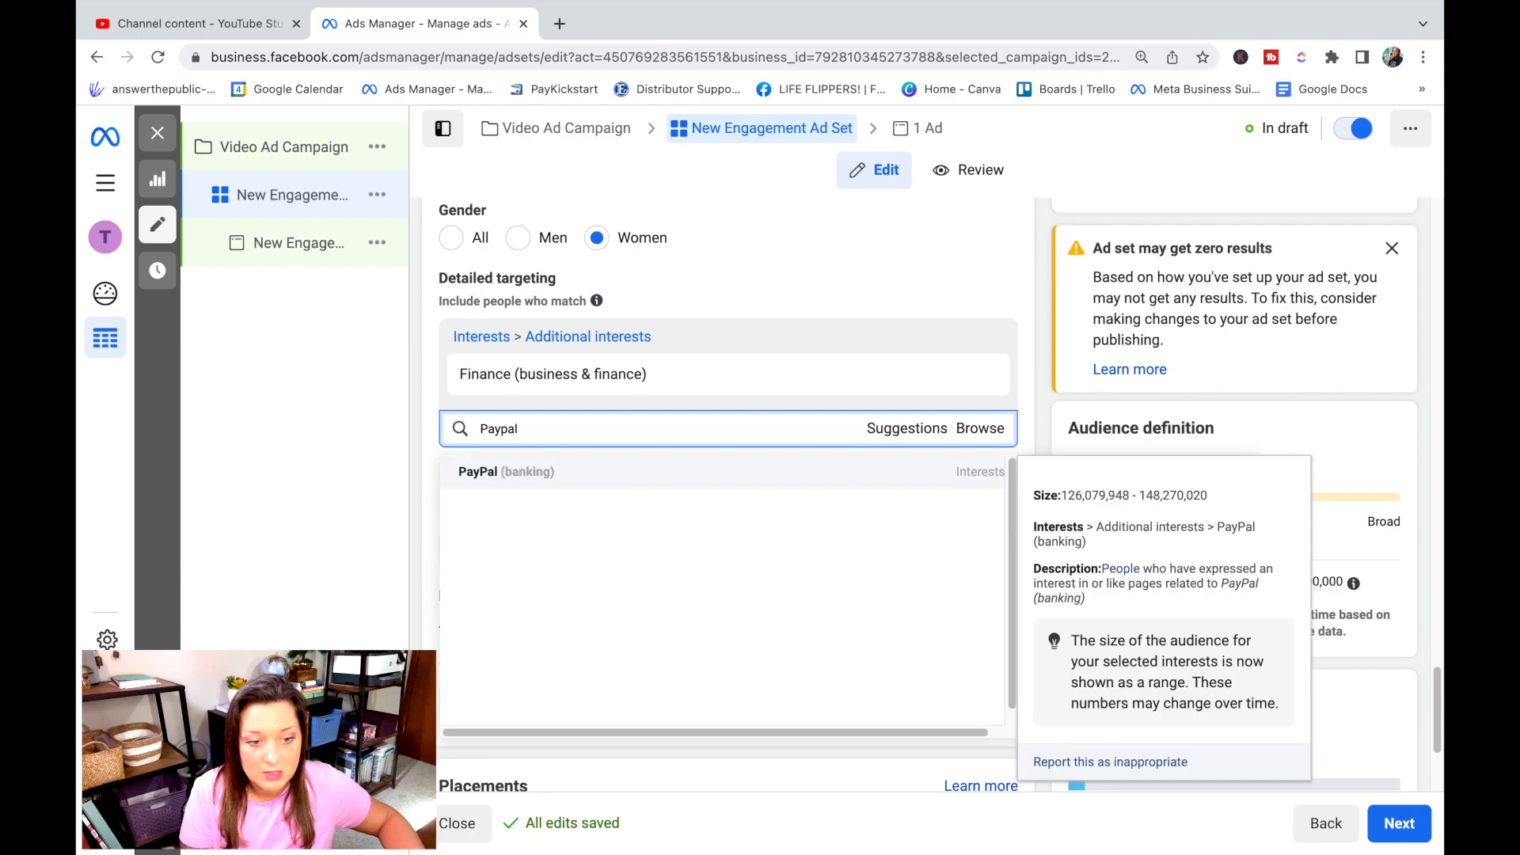
click(844, 473)
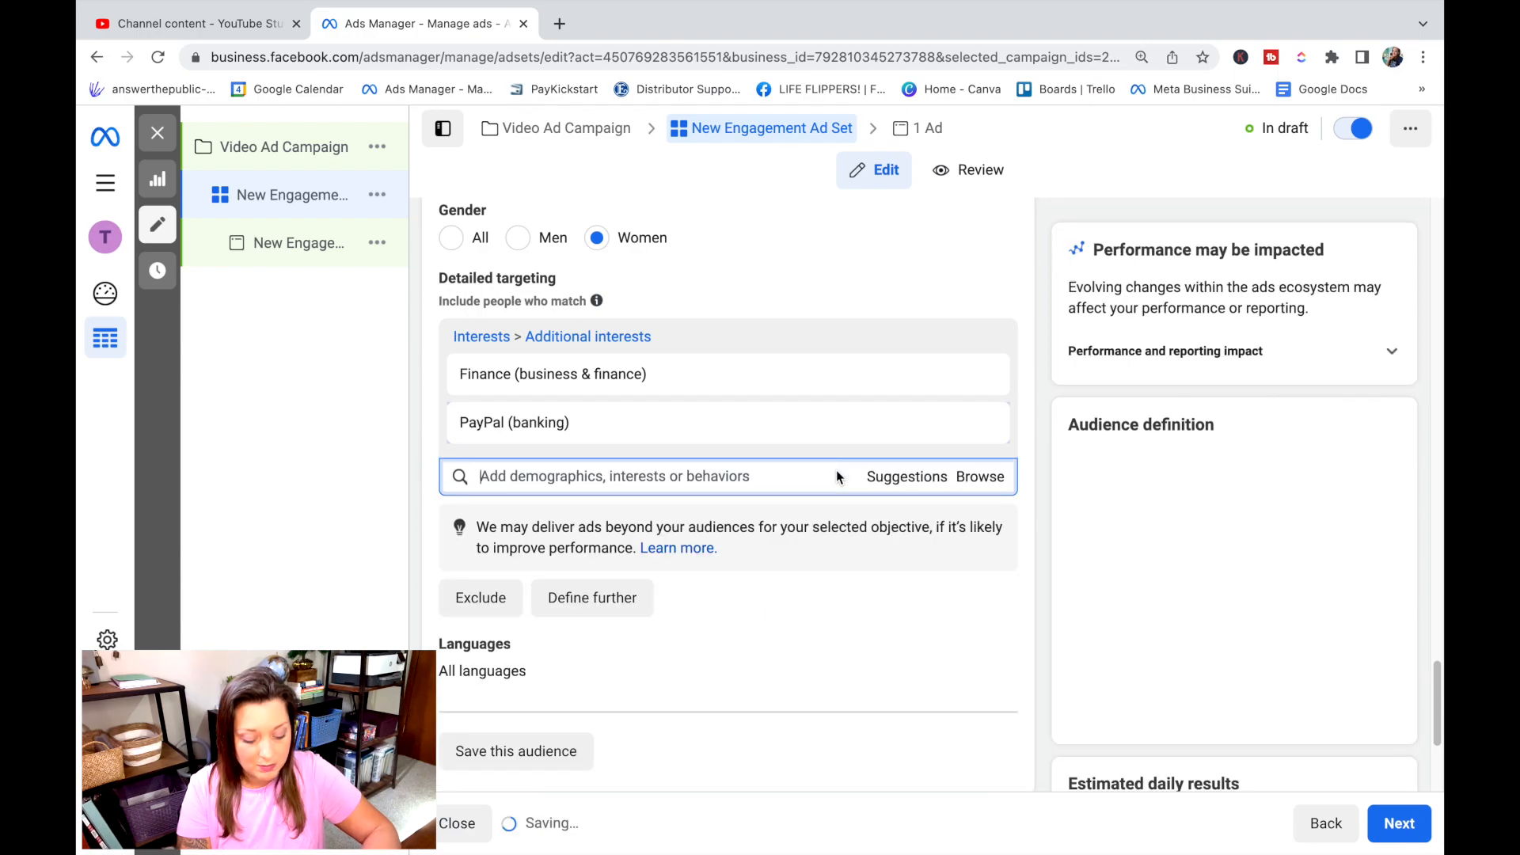
Step: Add the interest "Venmo (software)" to the audience's detailed targeting
text(Ven)
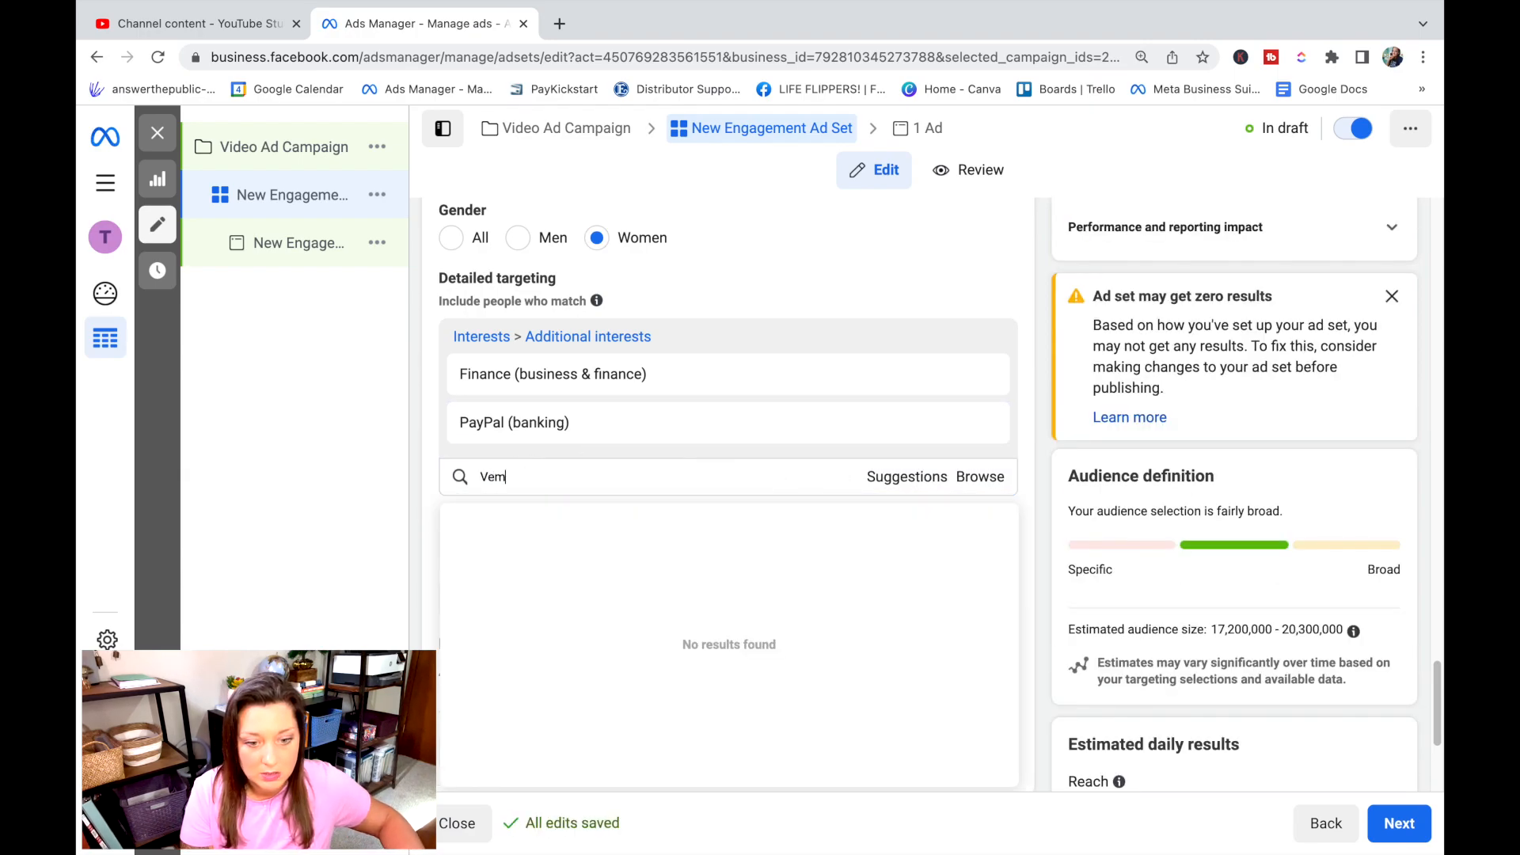
key(BackSpace)
text(nmo)
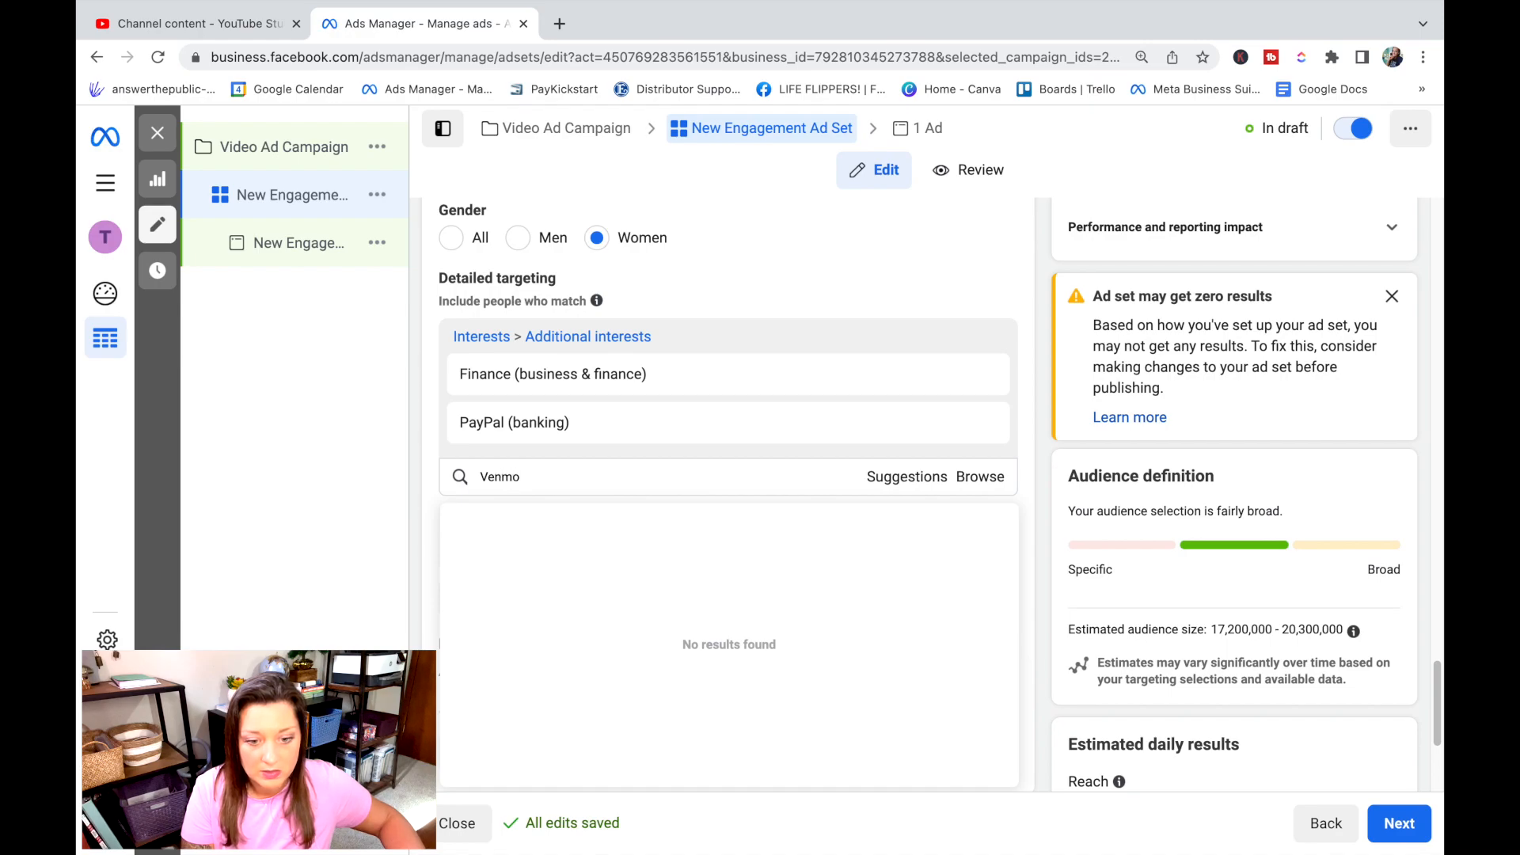
click(535, 521)
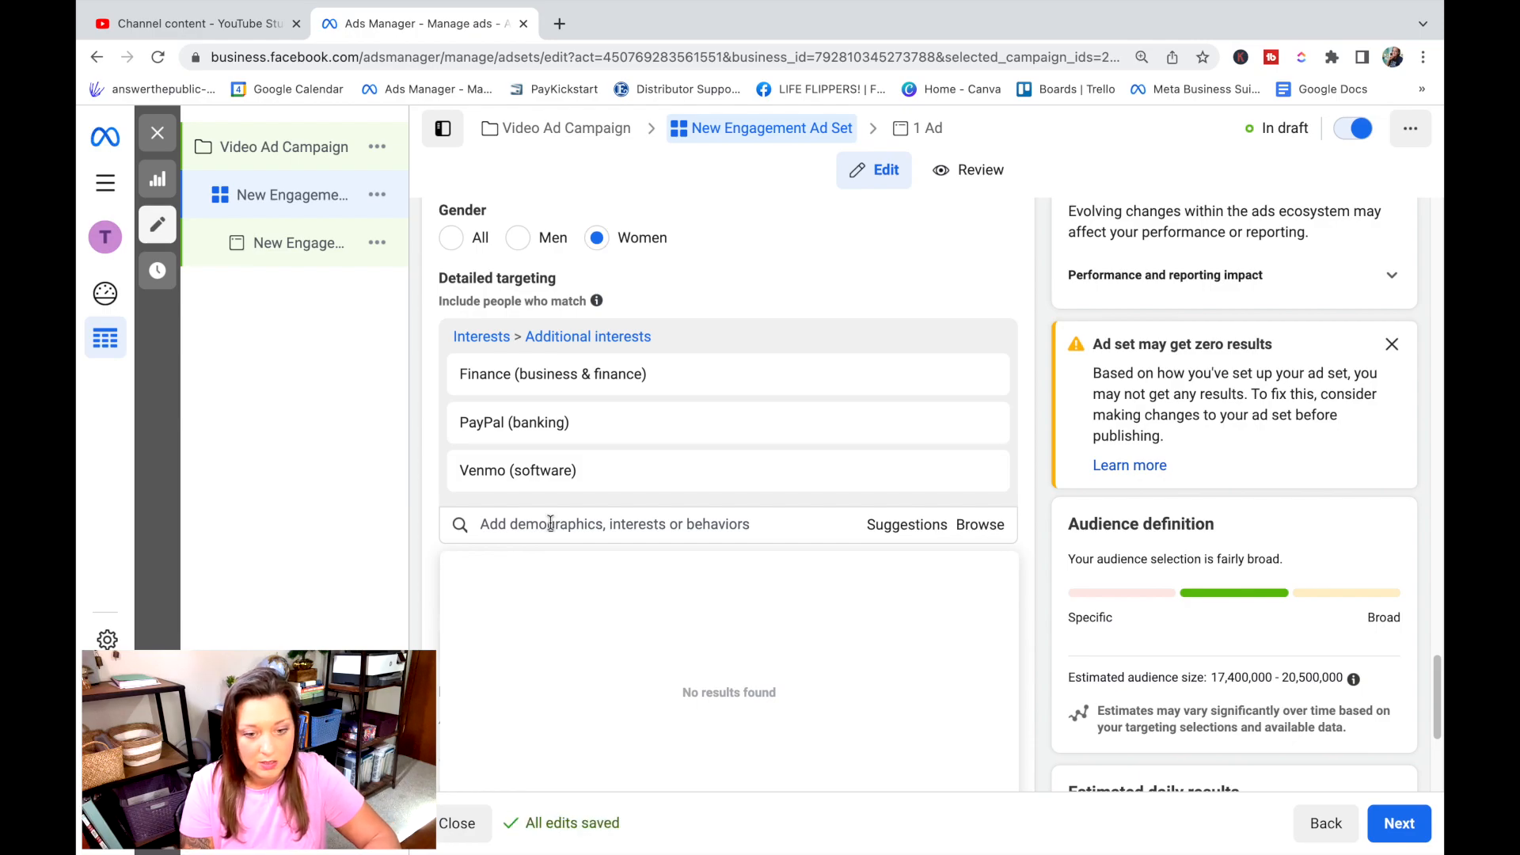
Step: Add the interest "American Express (credit & lending)" to the audience's detailed targeting
text(American )
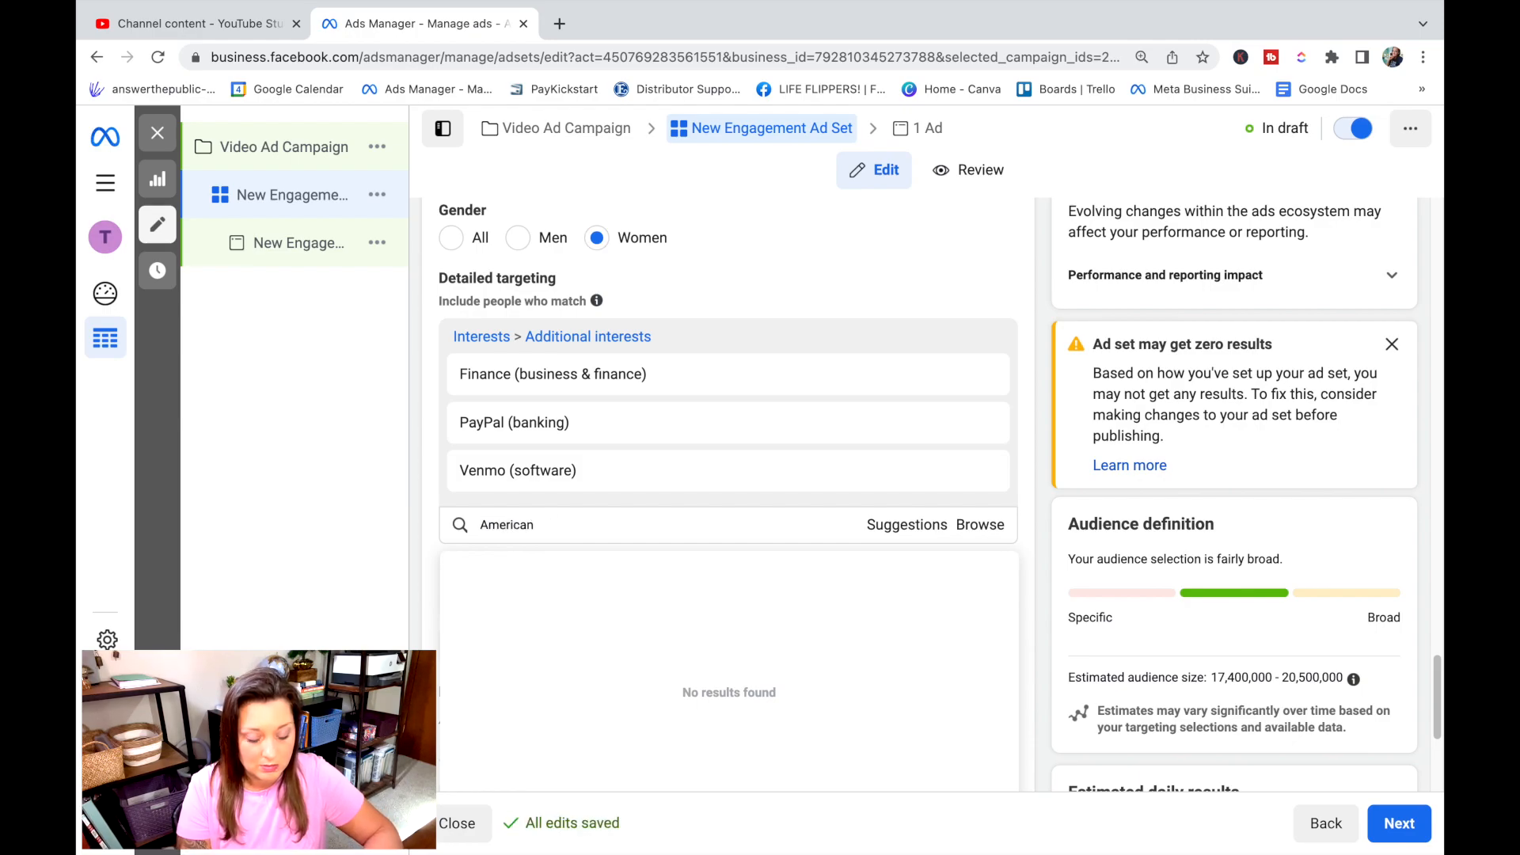
text(Expre)
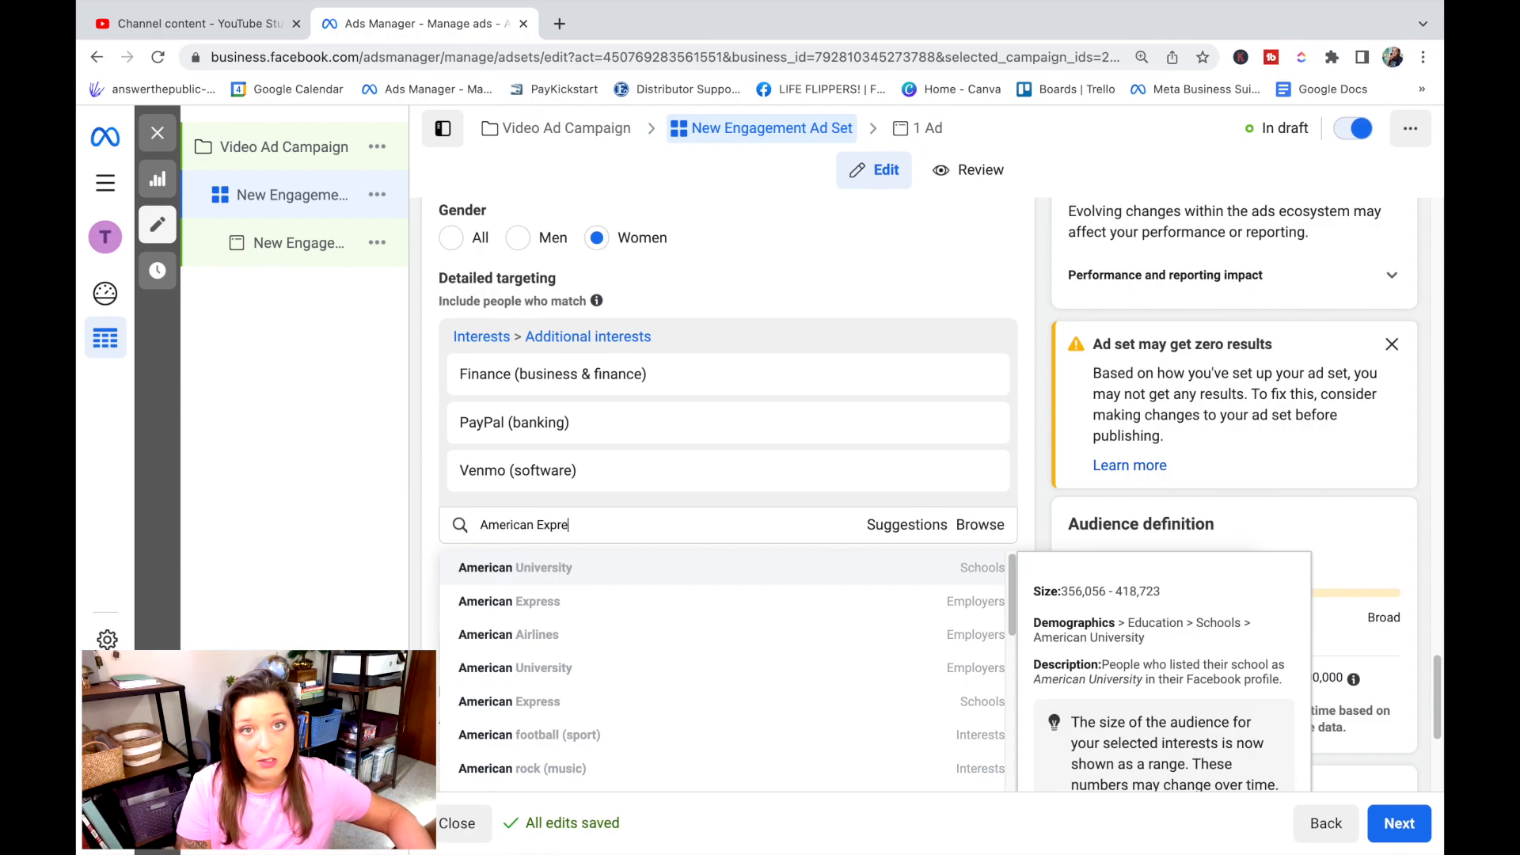
text(ss)
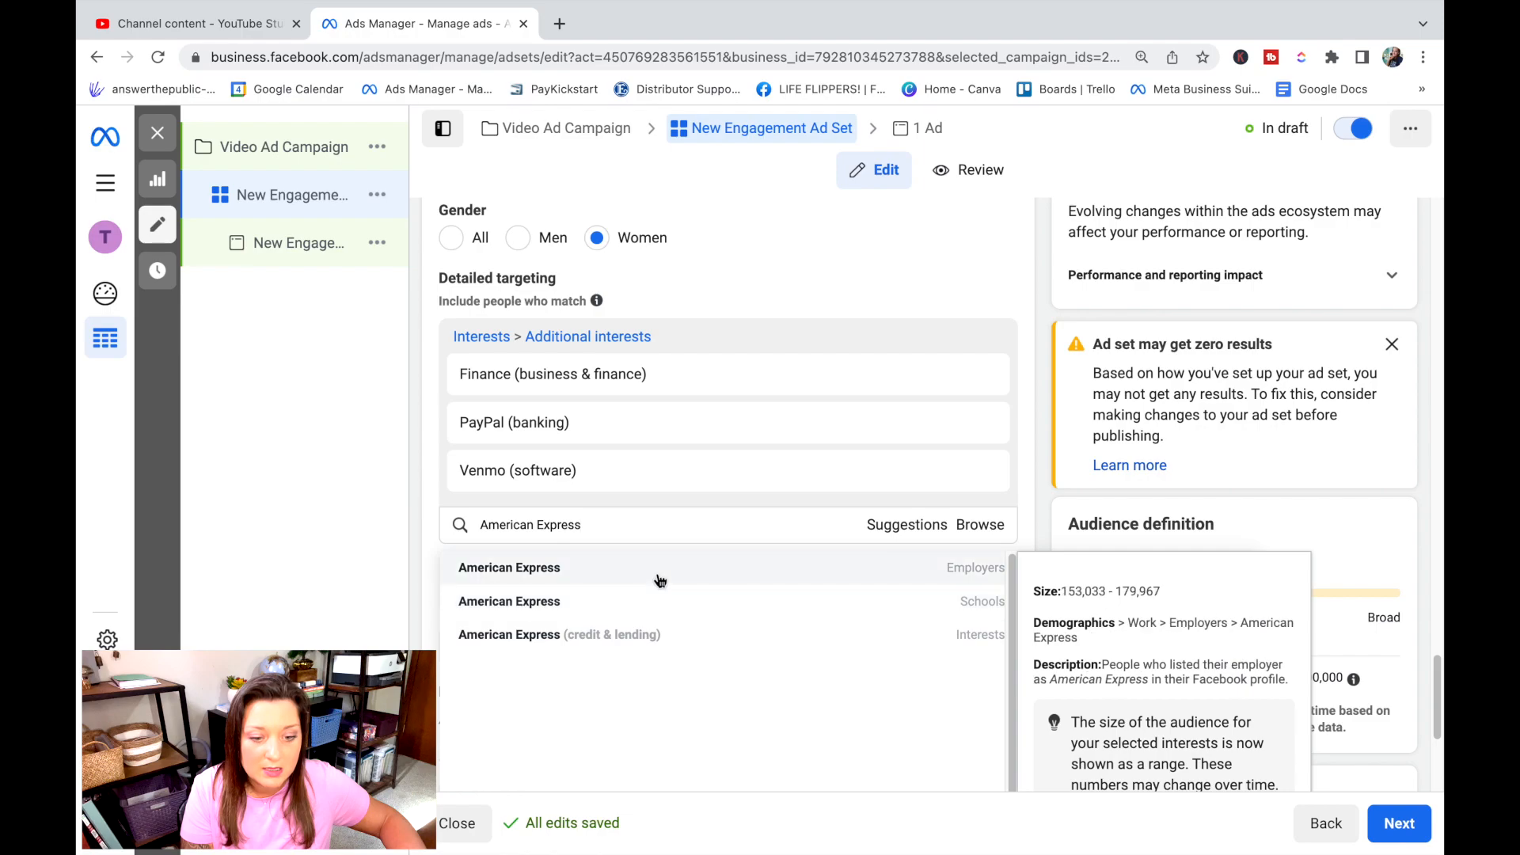
click(670, 635)
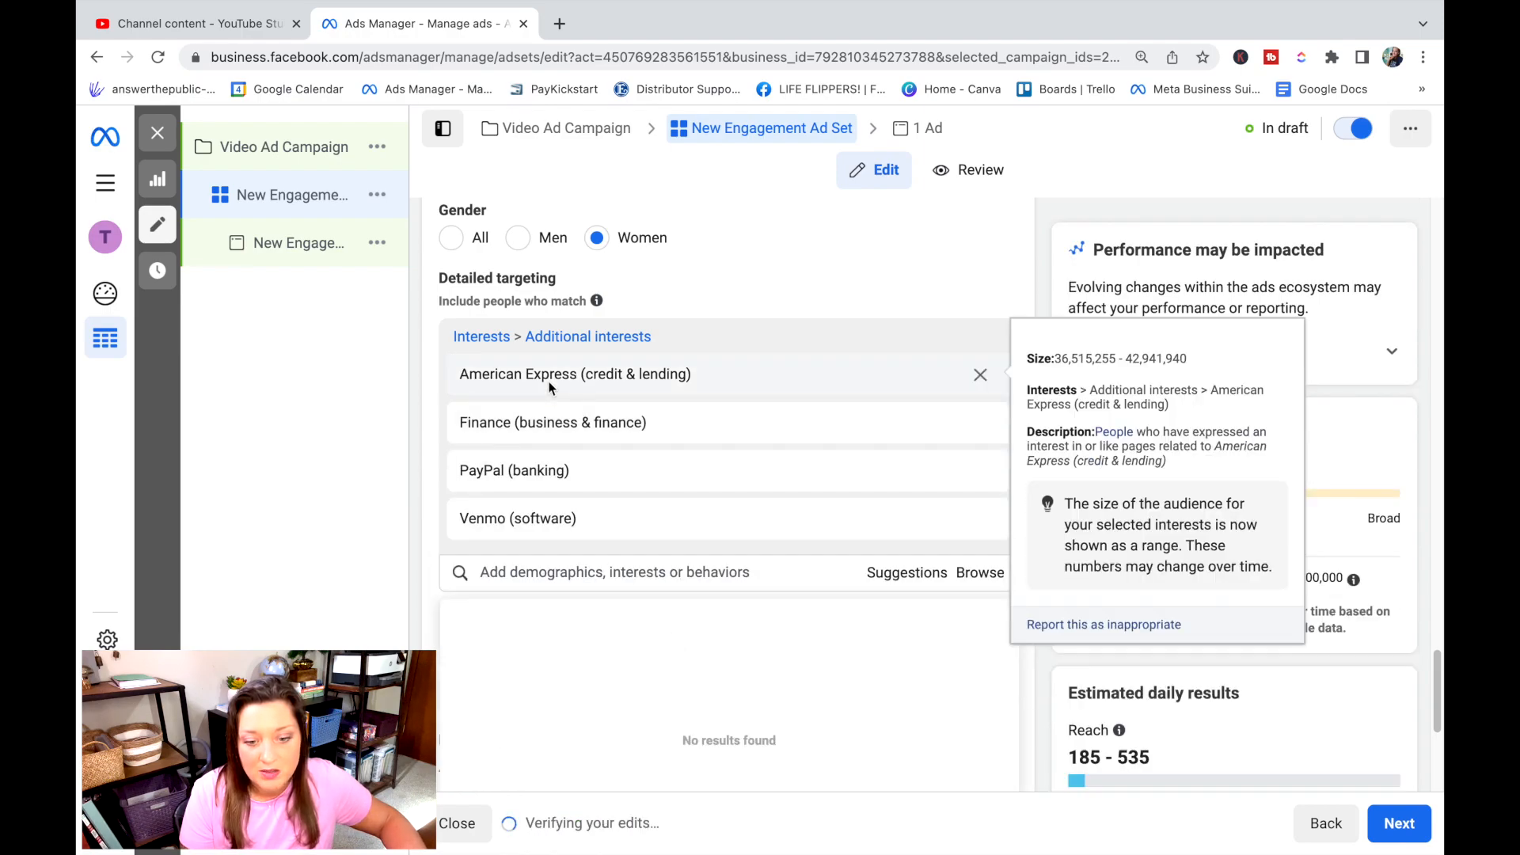
Step: Add the interest "Apple Pay (software)" to the audience's detailed targeting and close the interest suggestions
mouse_move(537, 427)
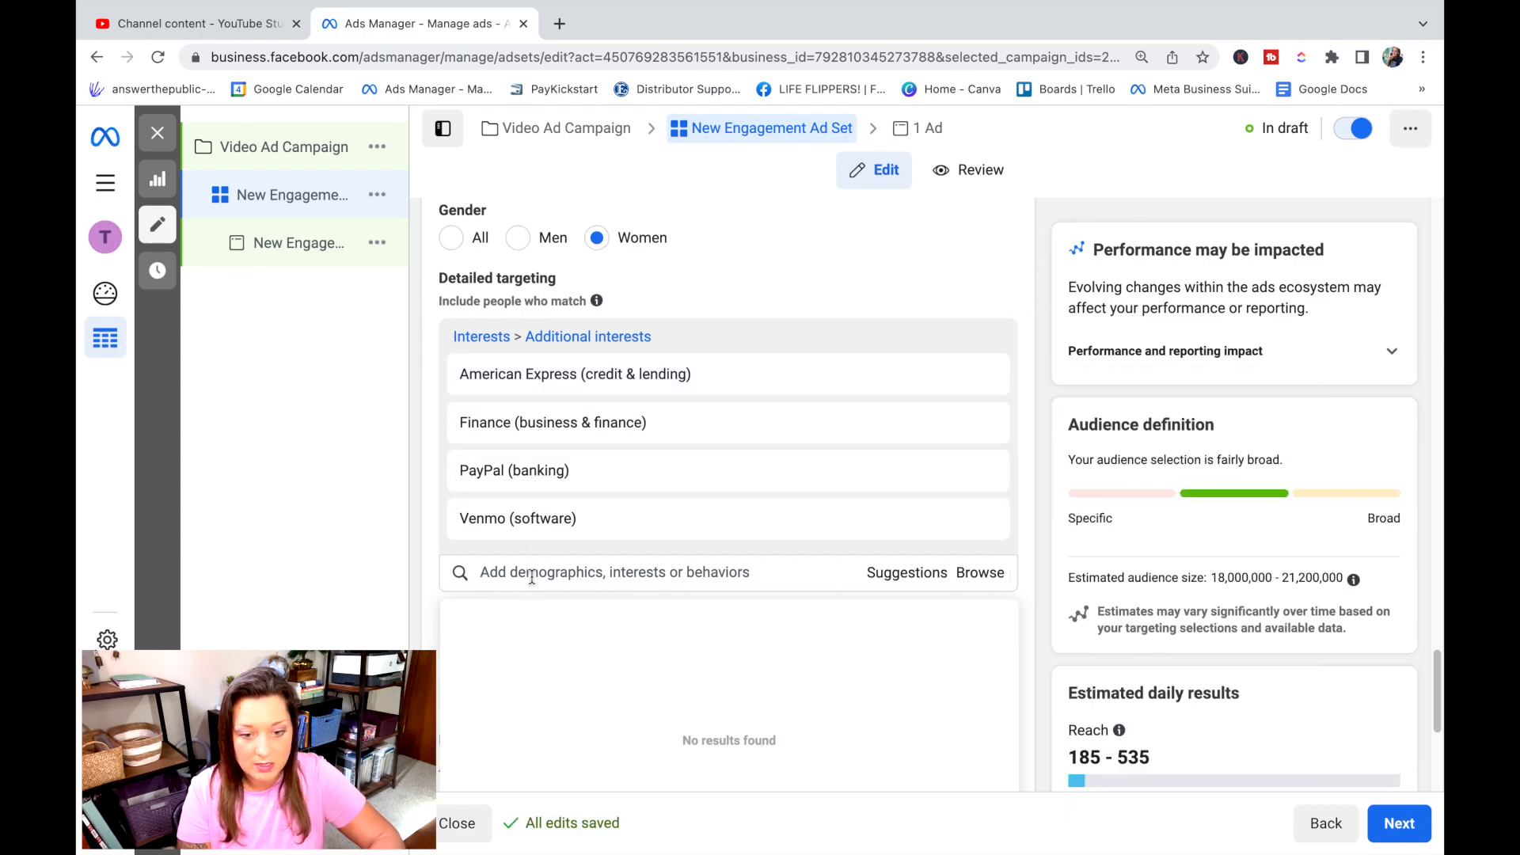
text(Apple)
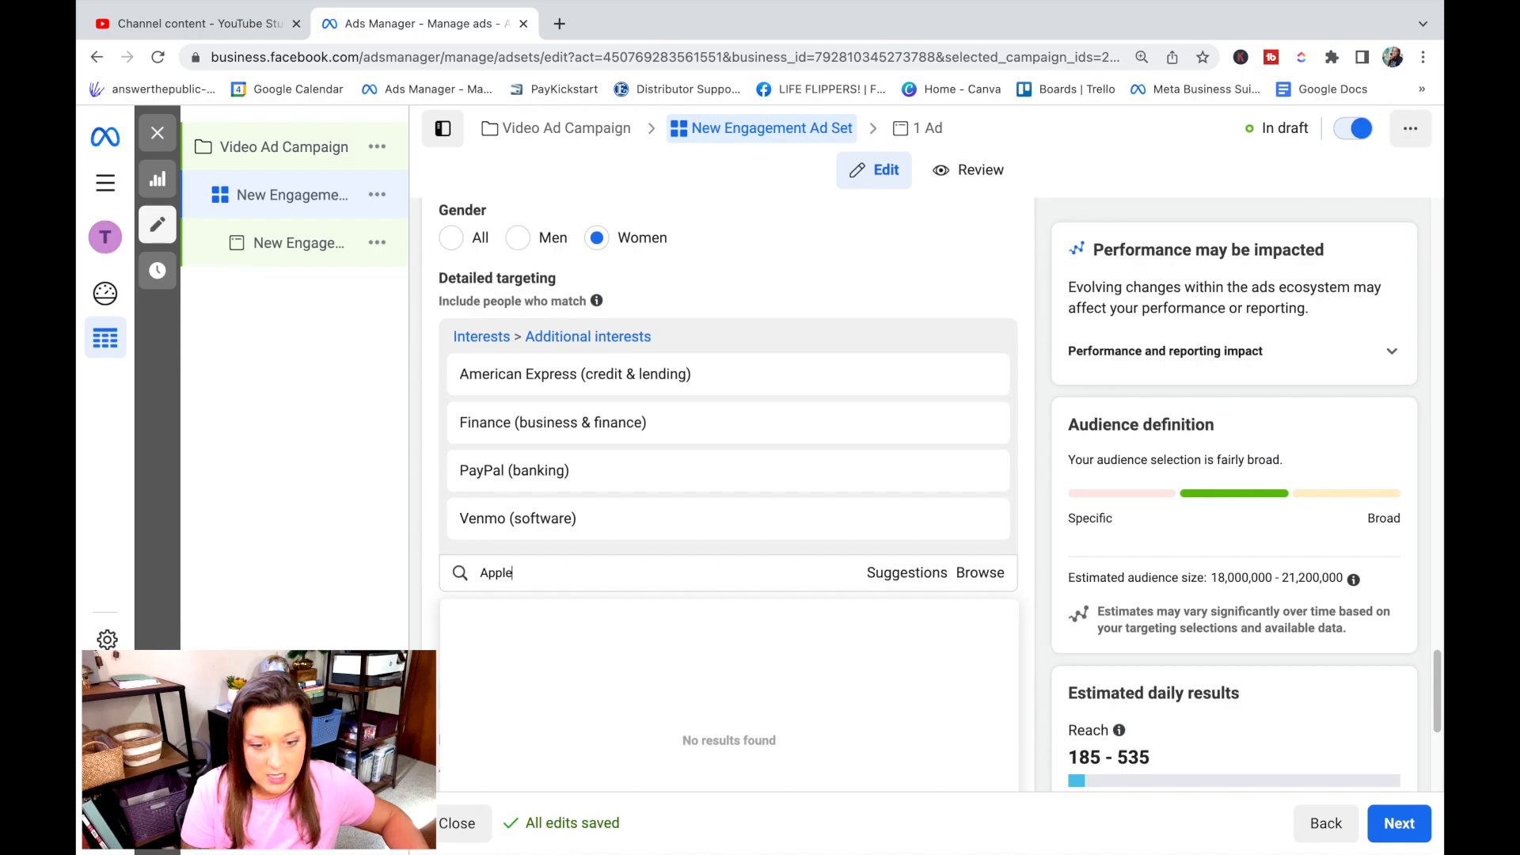
text( Pay)
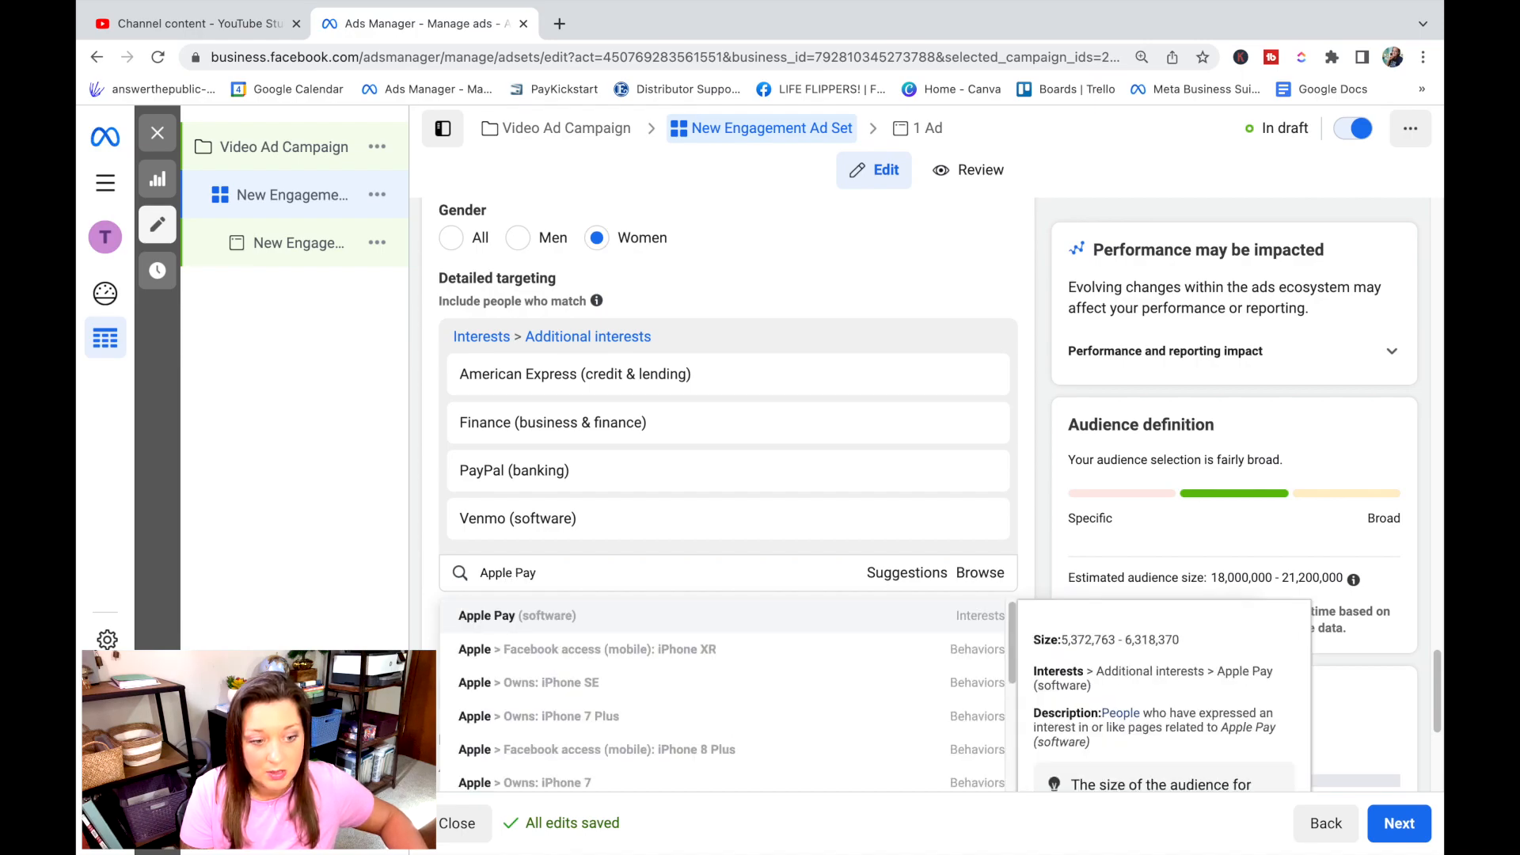
click(577, 618)
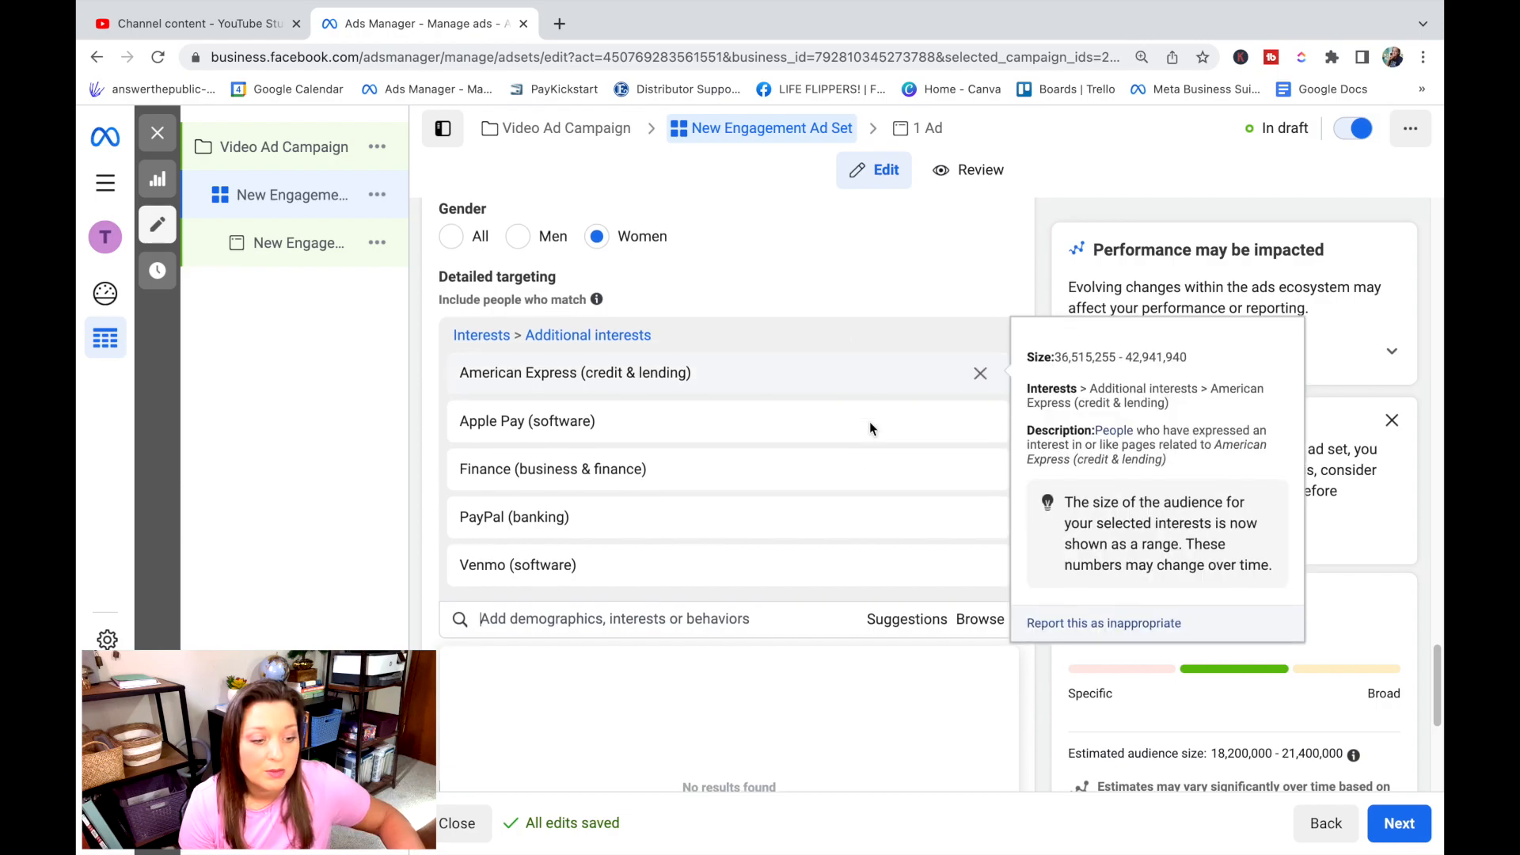
scroll(1382, 611, down, 1)
scroll(1244, 633, down, 1)
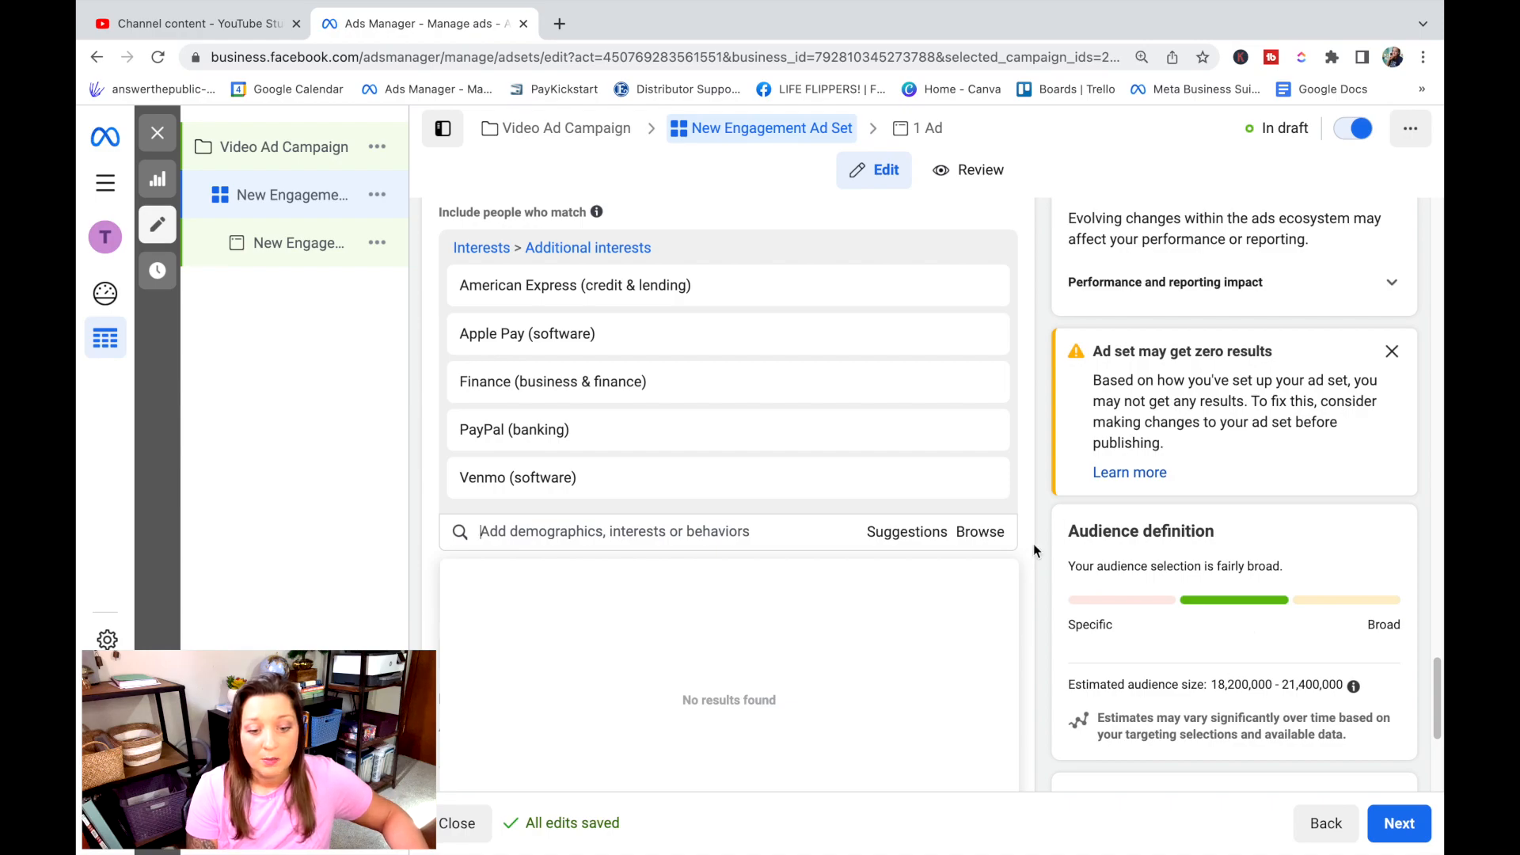
click(1036, 505)
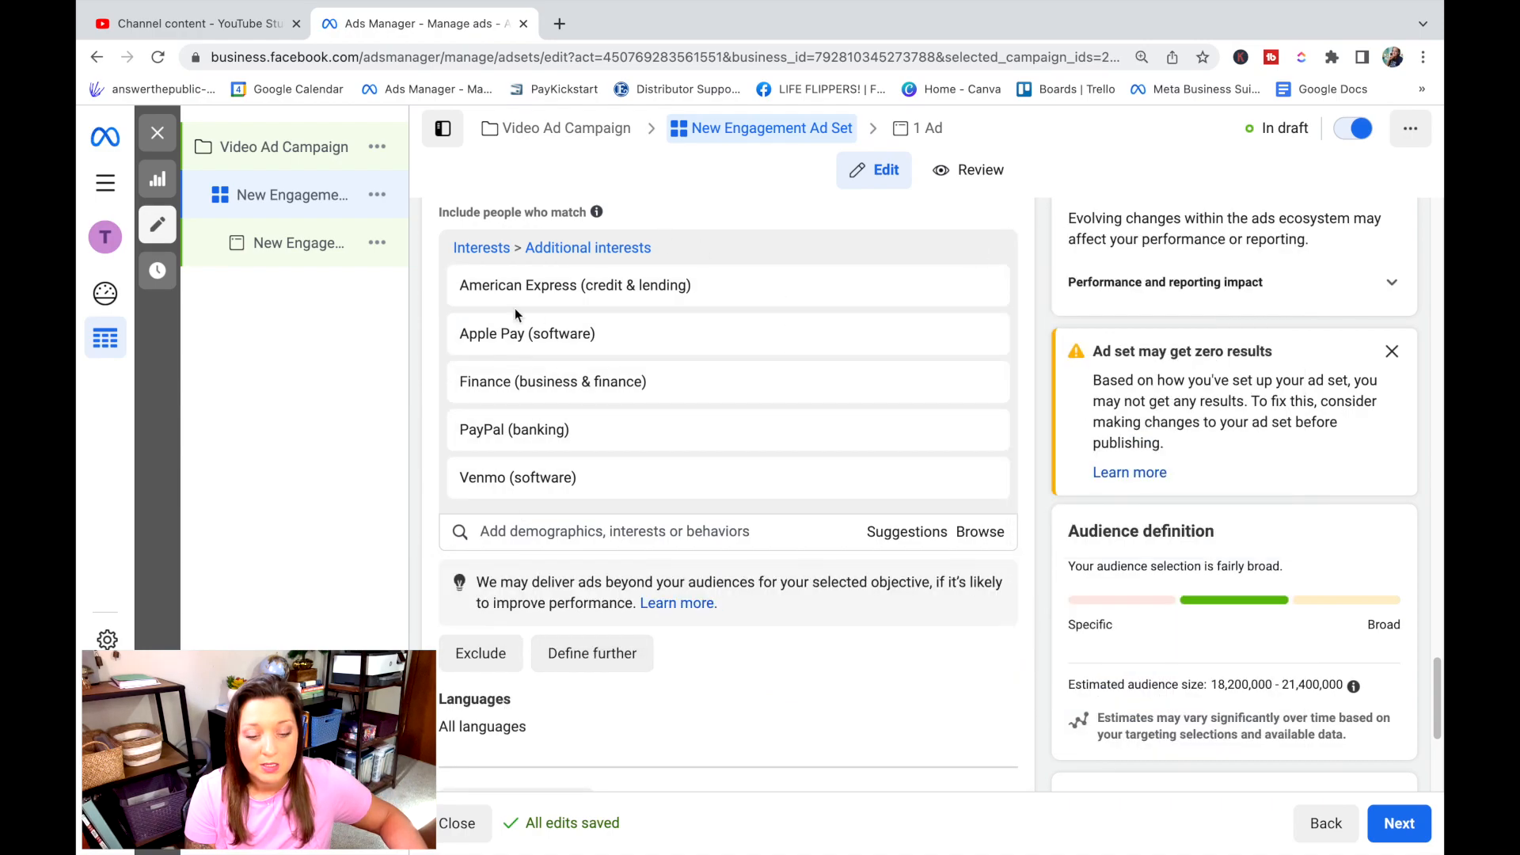
Step: Define the detailed targeting further with a must-also-match condition containing the interest "Business (business & finance)"
click(598, 654)
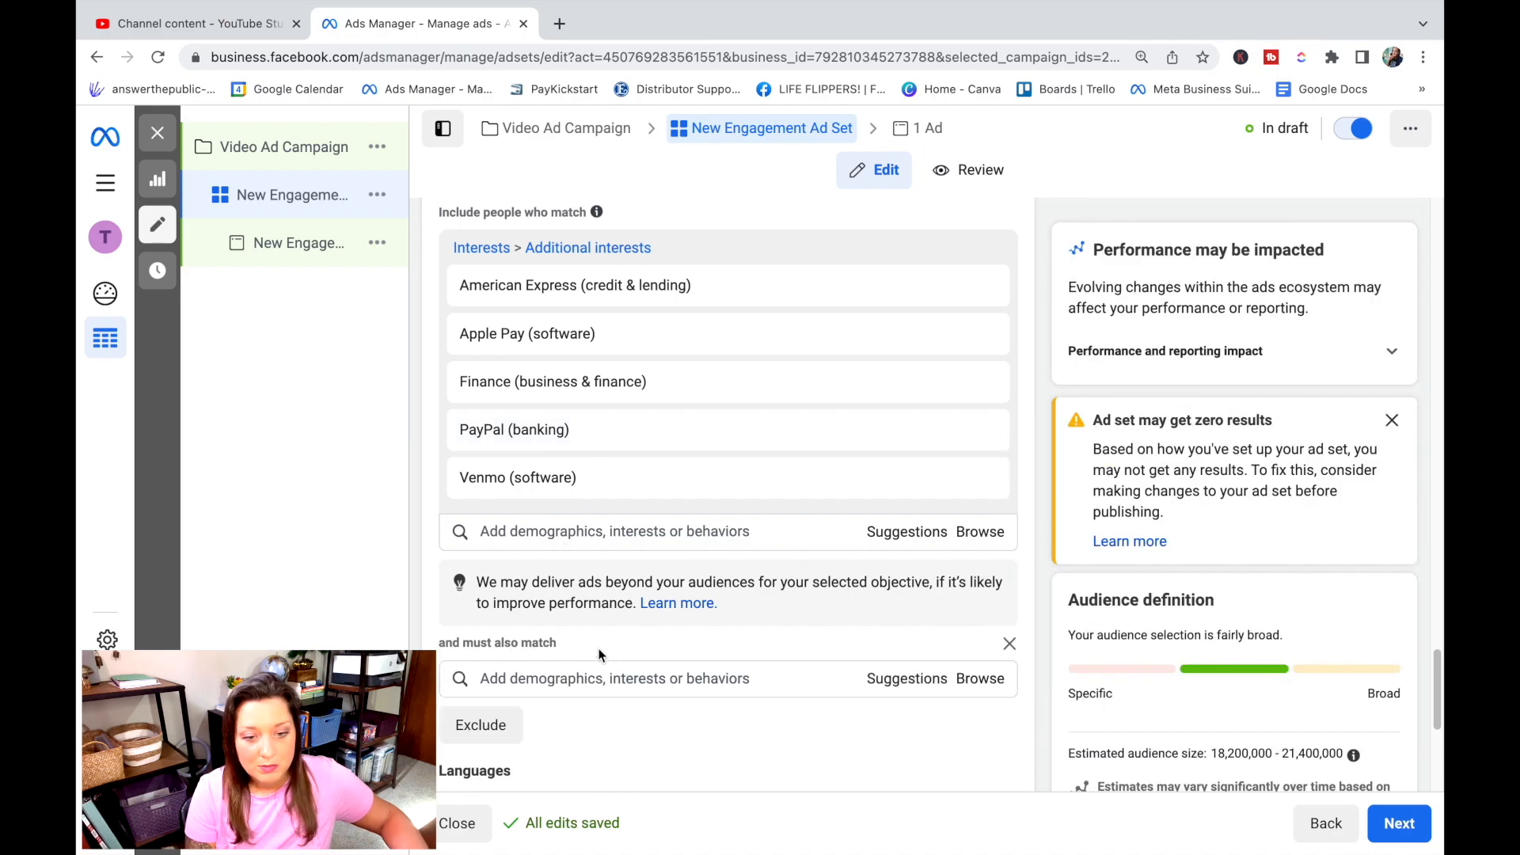
scroll(601, 645, down, 3)
scroll(615, 629, down, 3)
scroll(607, 576, up, 1)
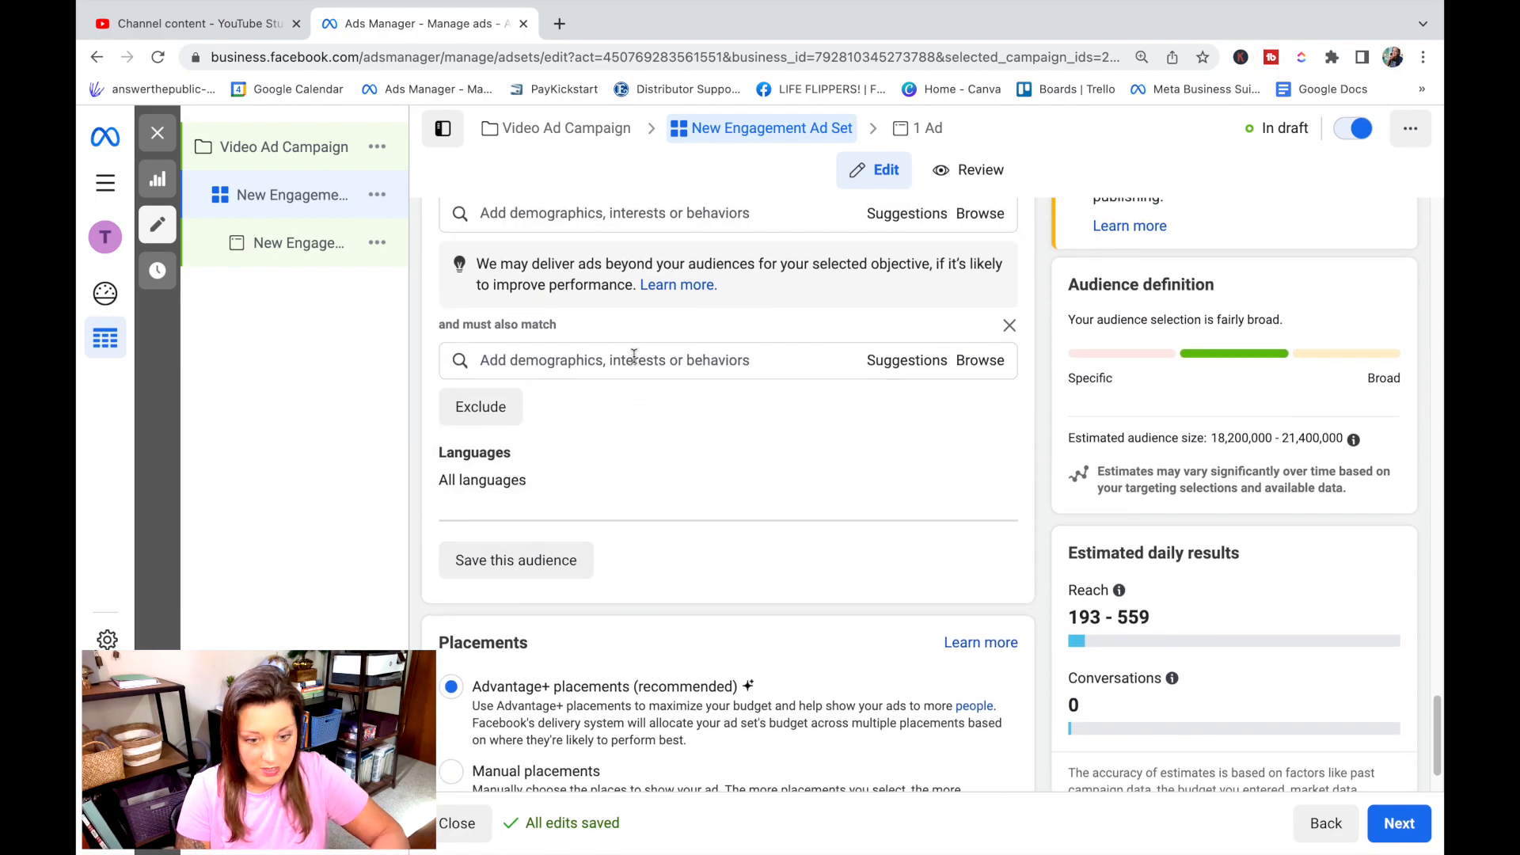
click(563, 359)
text(business)
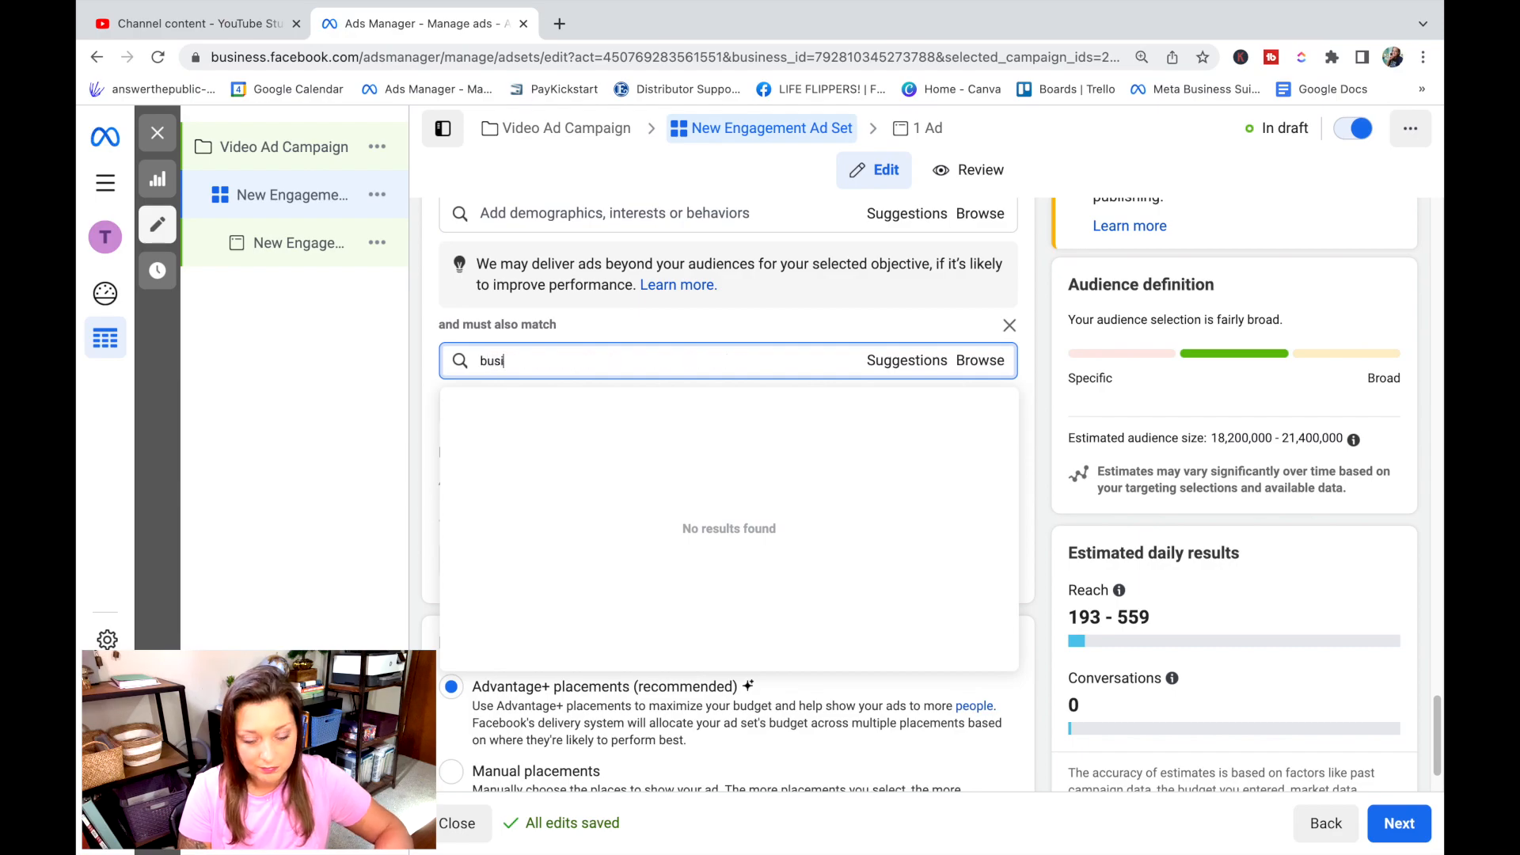
text(ox)
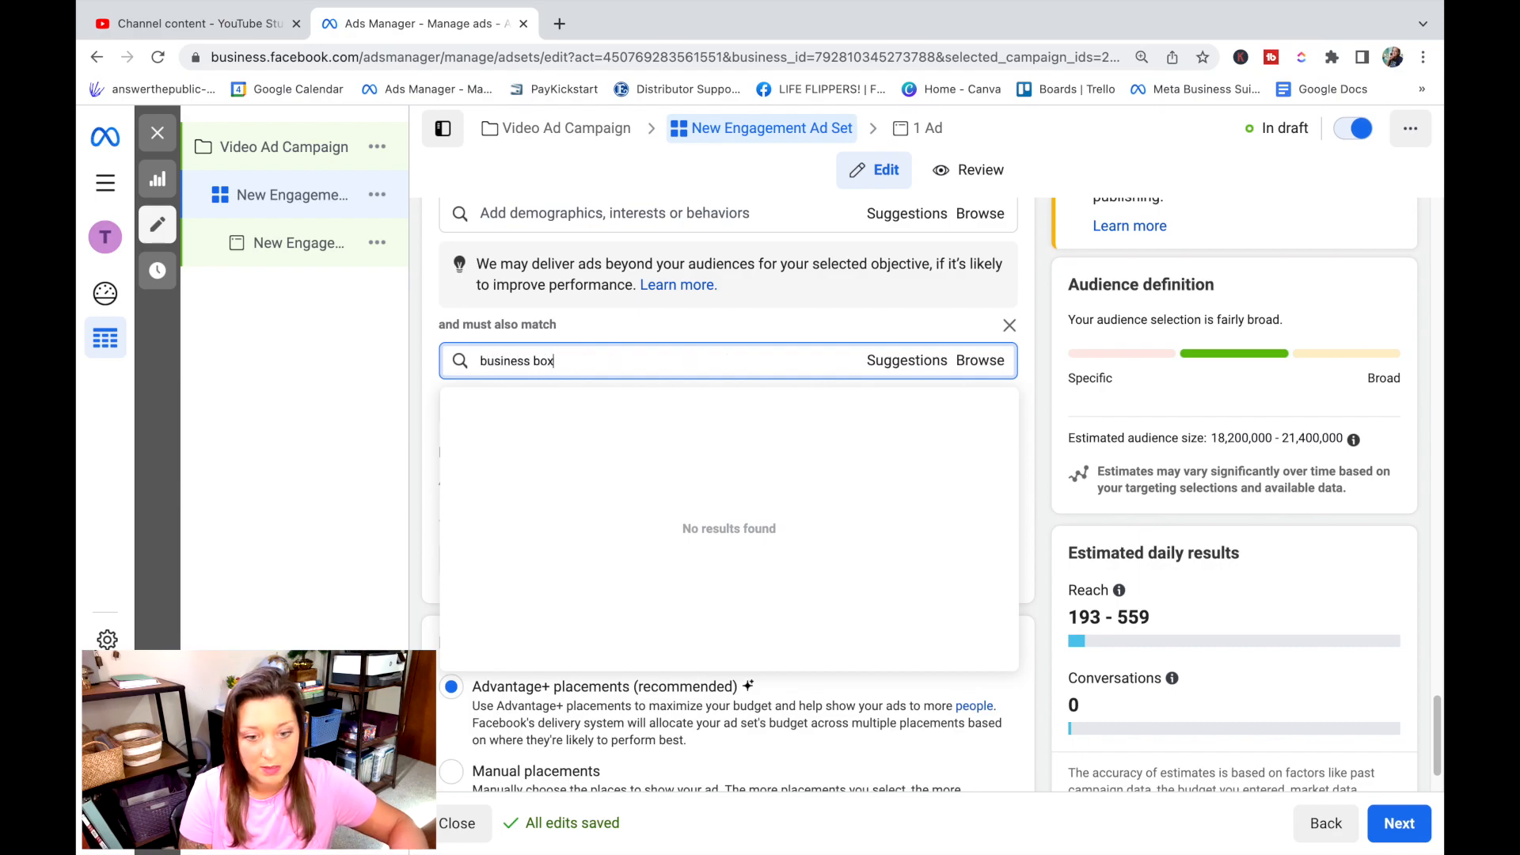
key(BackSpace)
key(BackSpace)
key(BackSpace)
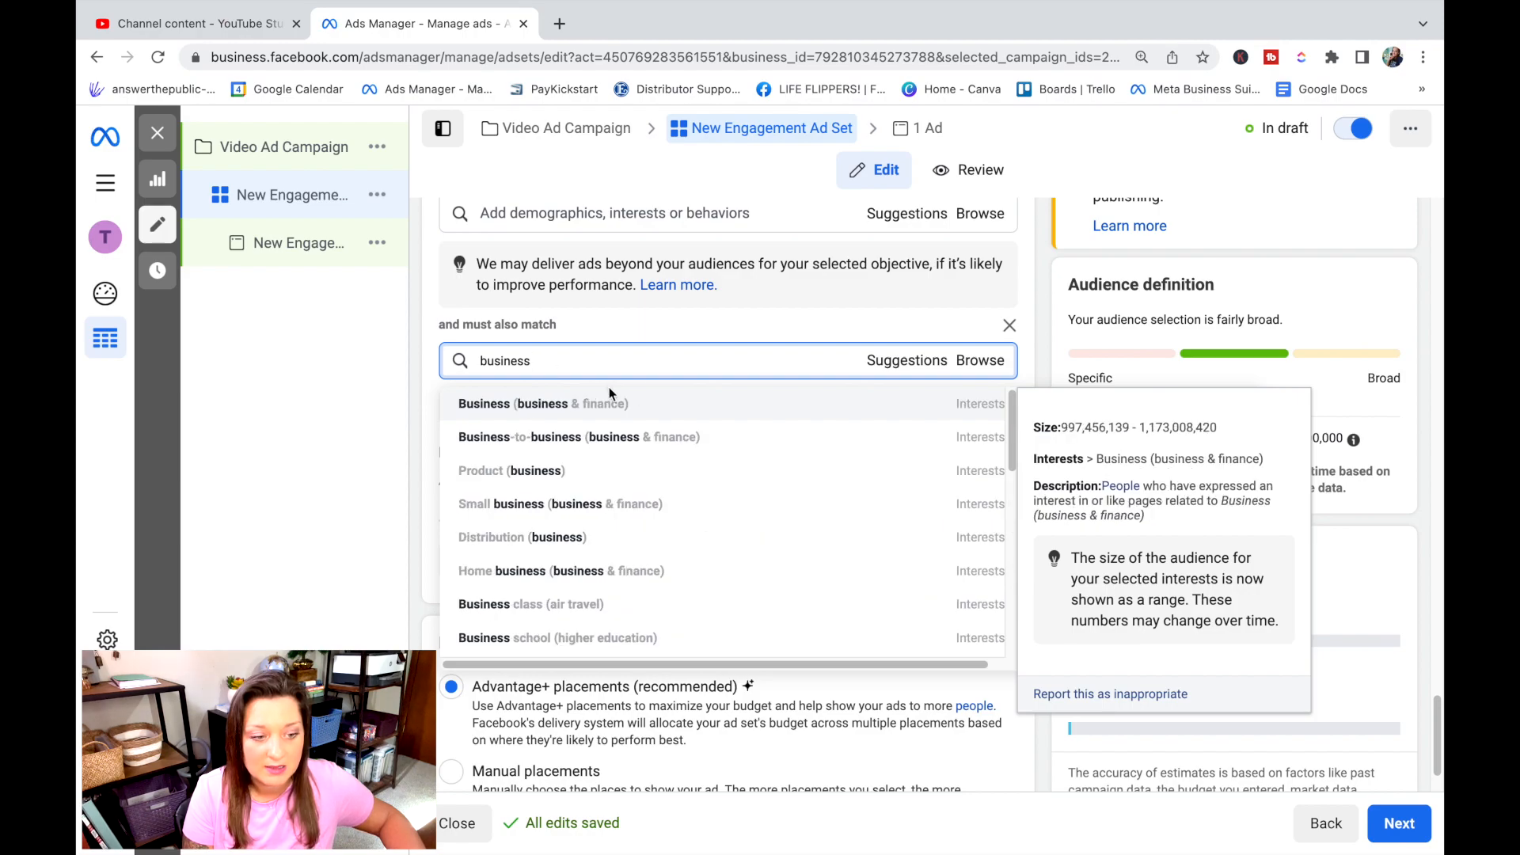
click(643, 408)
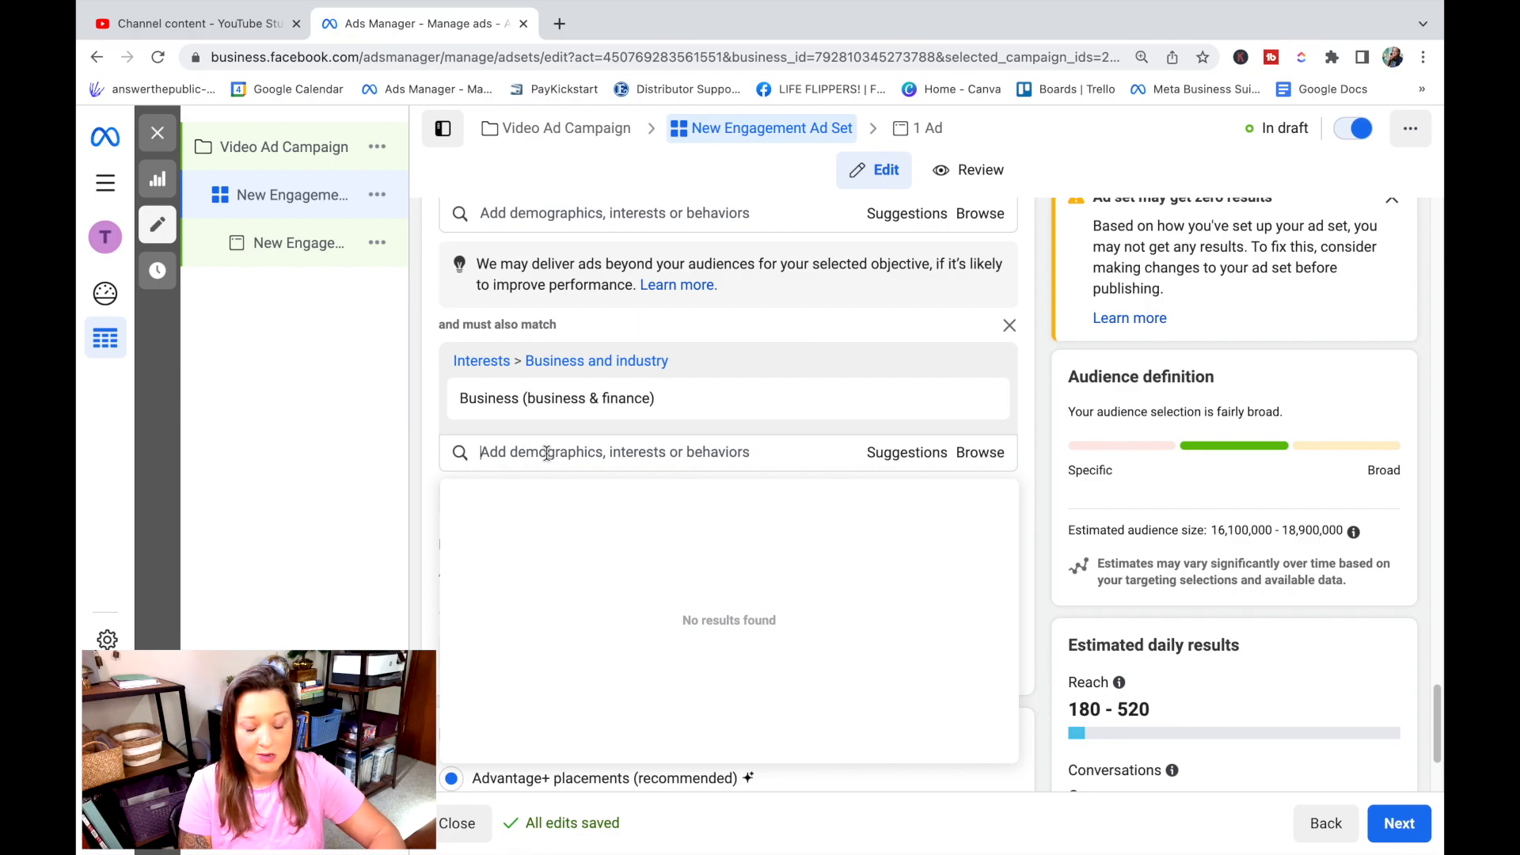
Step: Add the interests "Leadership (social concept)" and "Investment (business & finance)" to the must-also-match condition
text(t)
key(BackSpace)
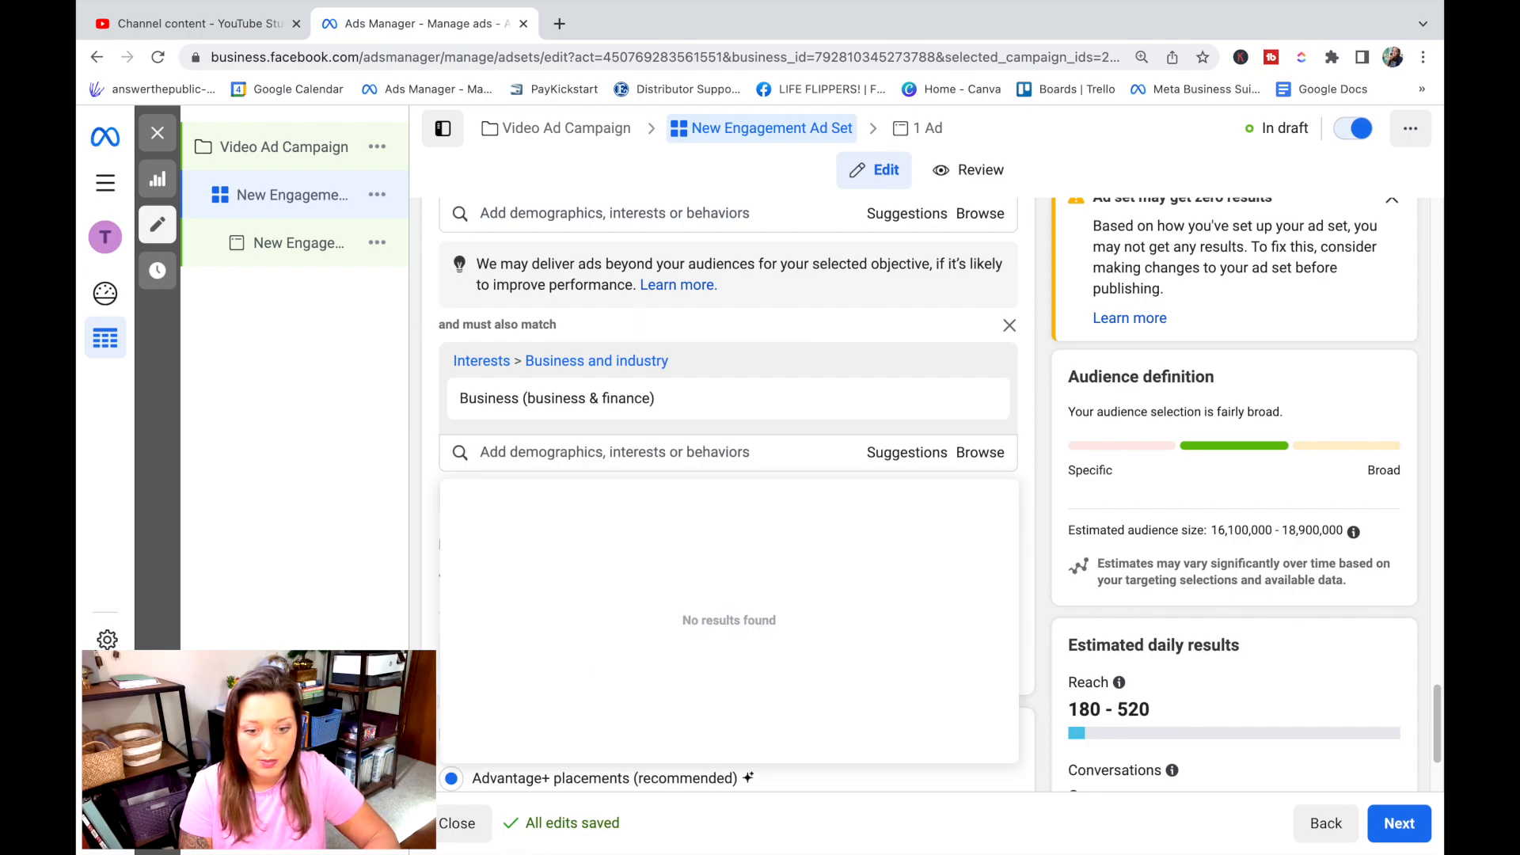
text(leadership)
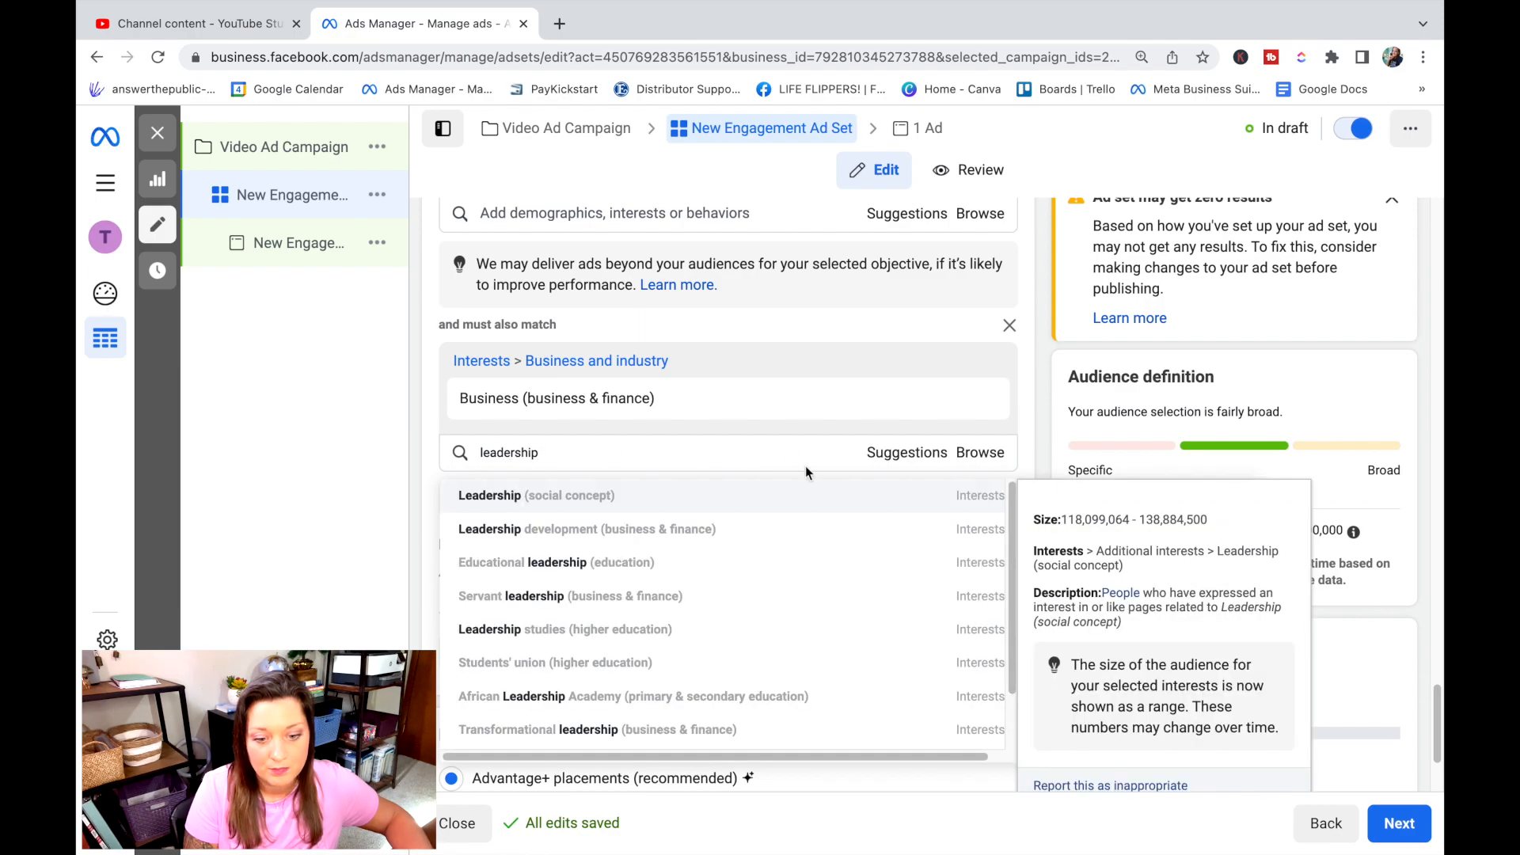
click(649, 495)
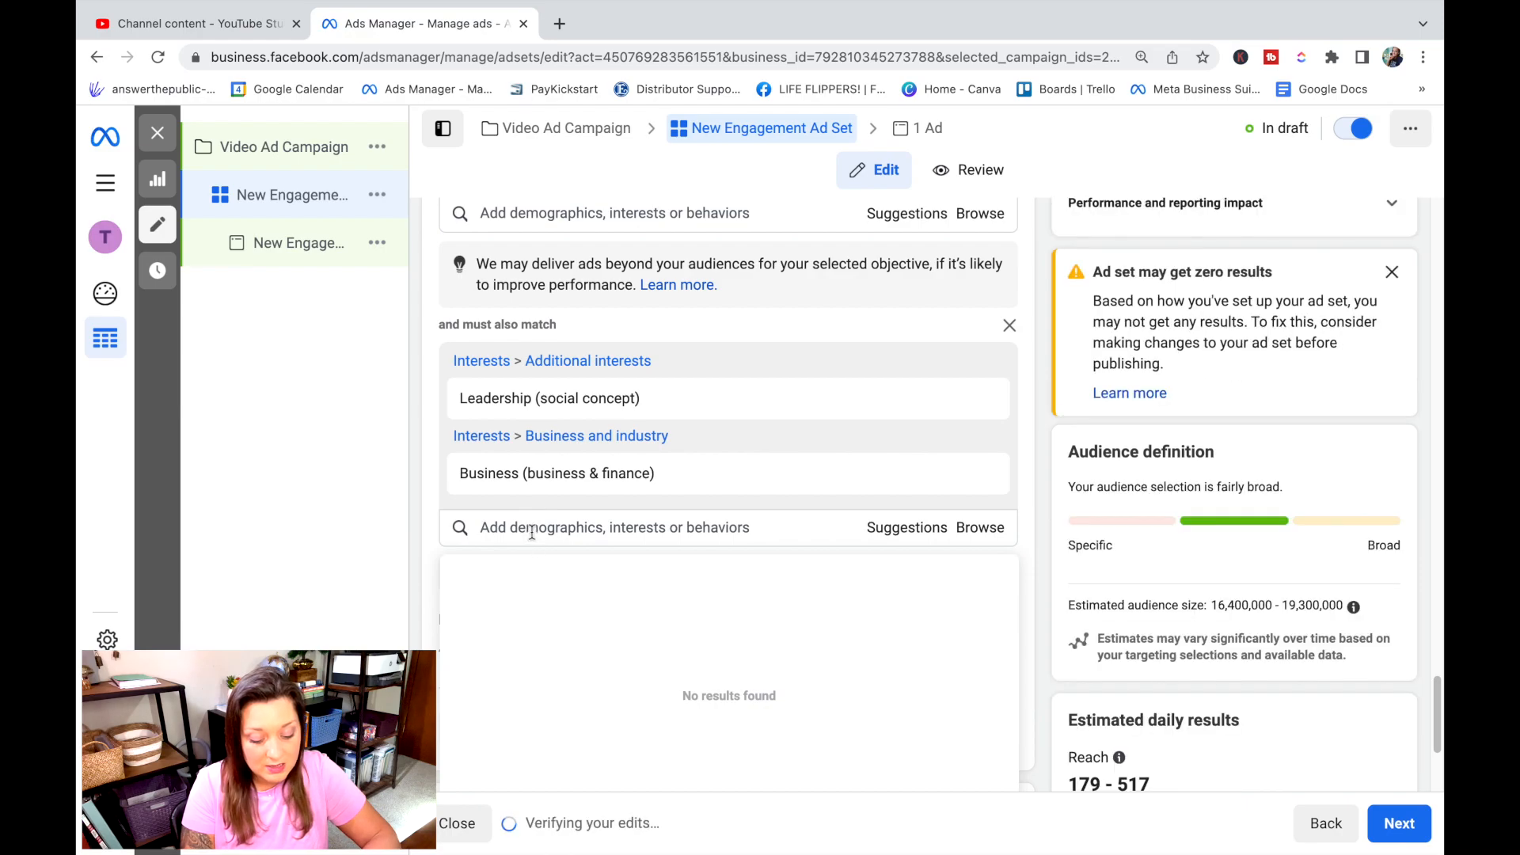
text(investing)
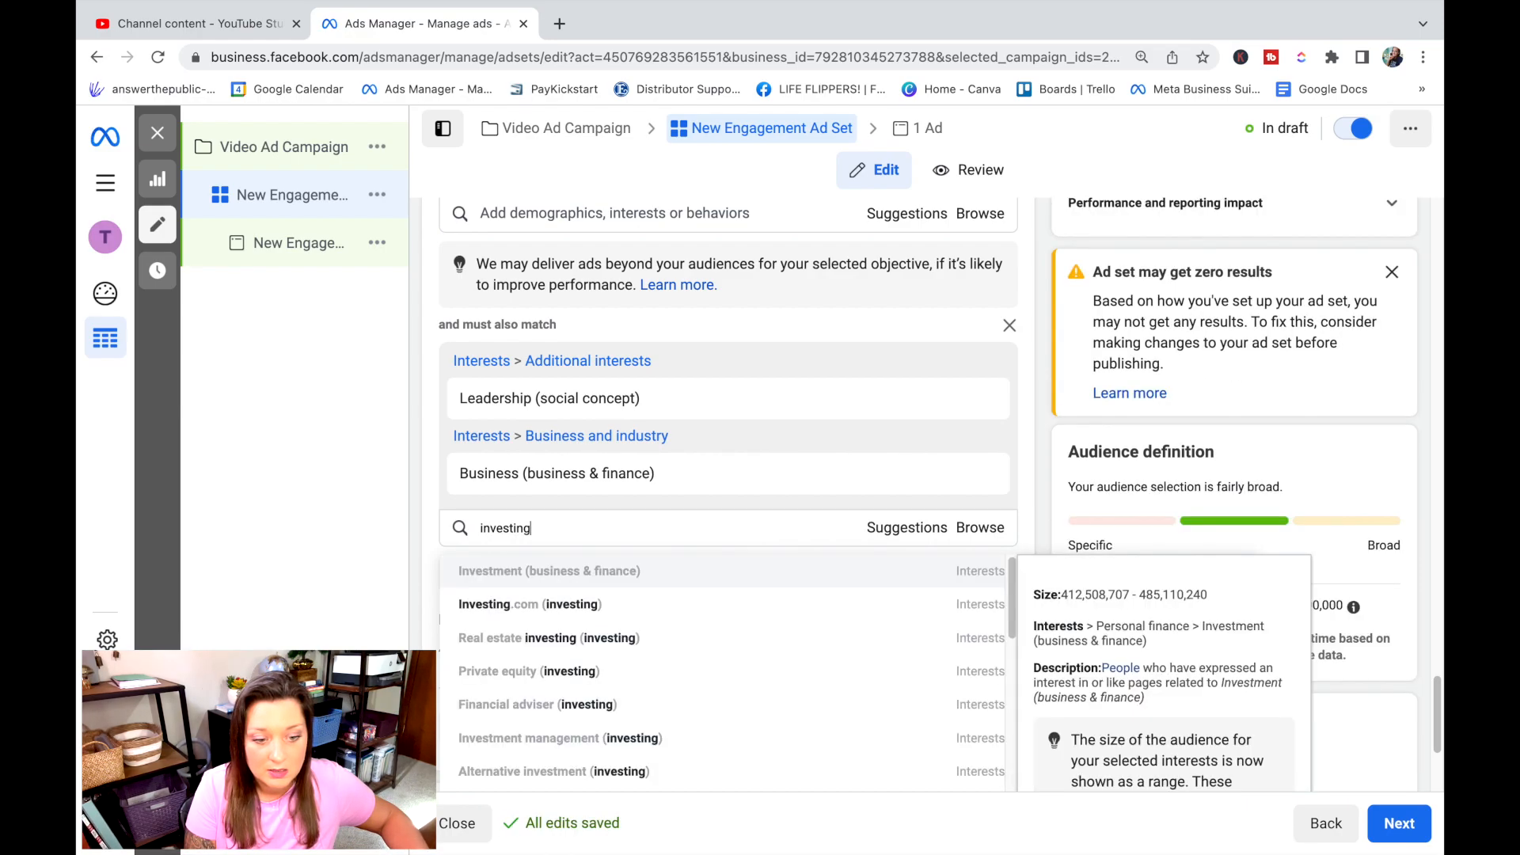
click(721, 577)
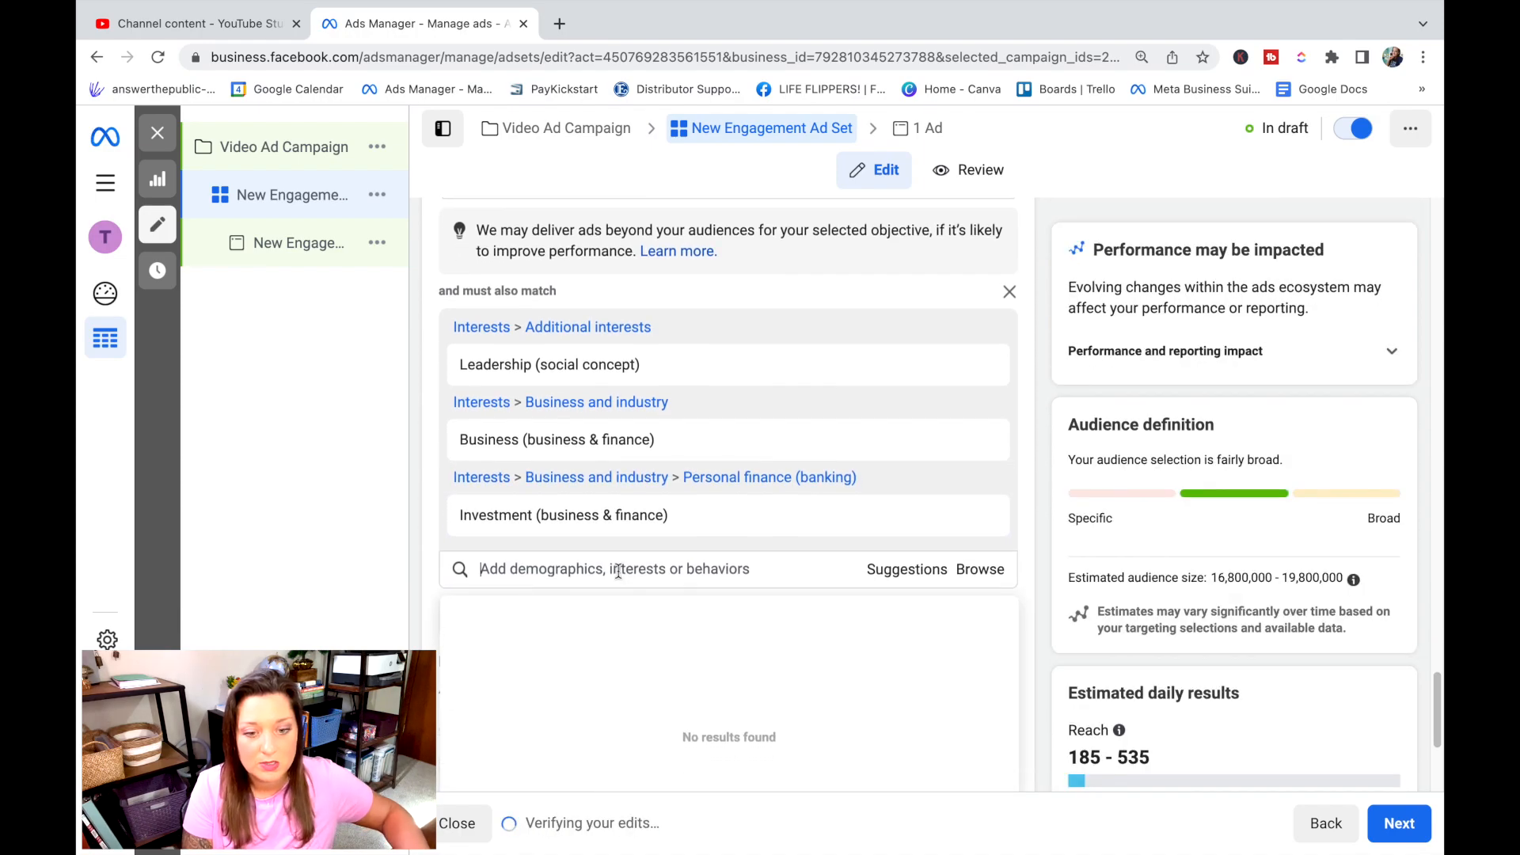
Step: Add the interest "Small business (business & finance)" to the must-also-match condition
click(617, 570)
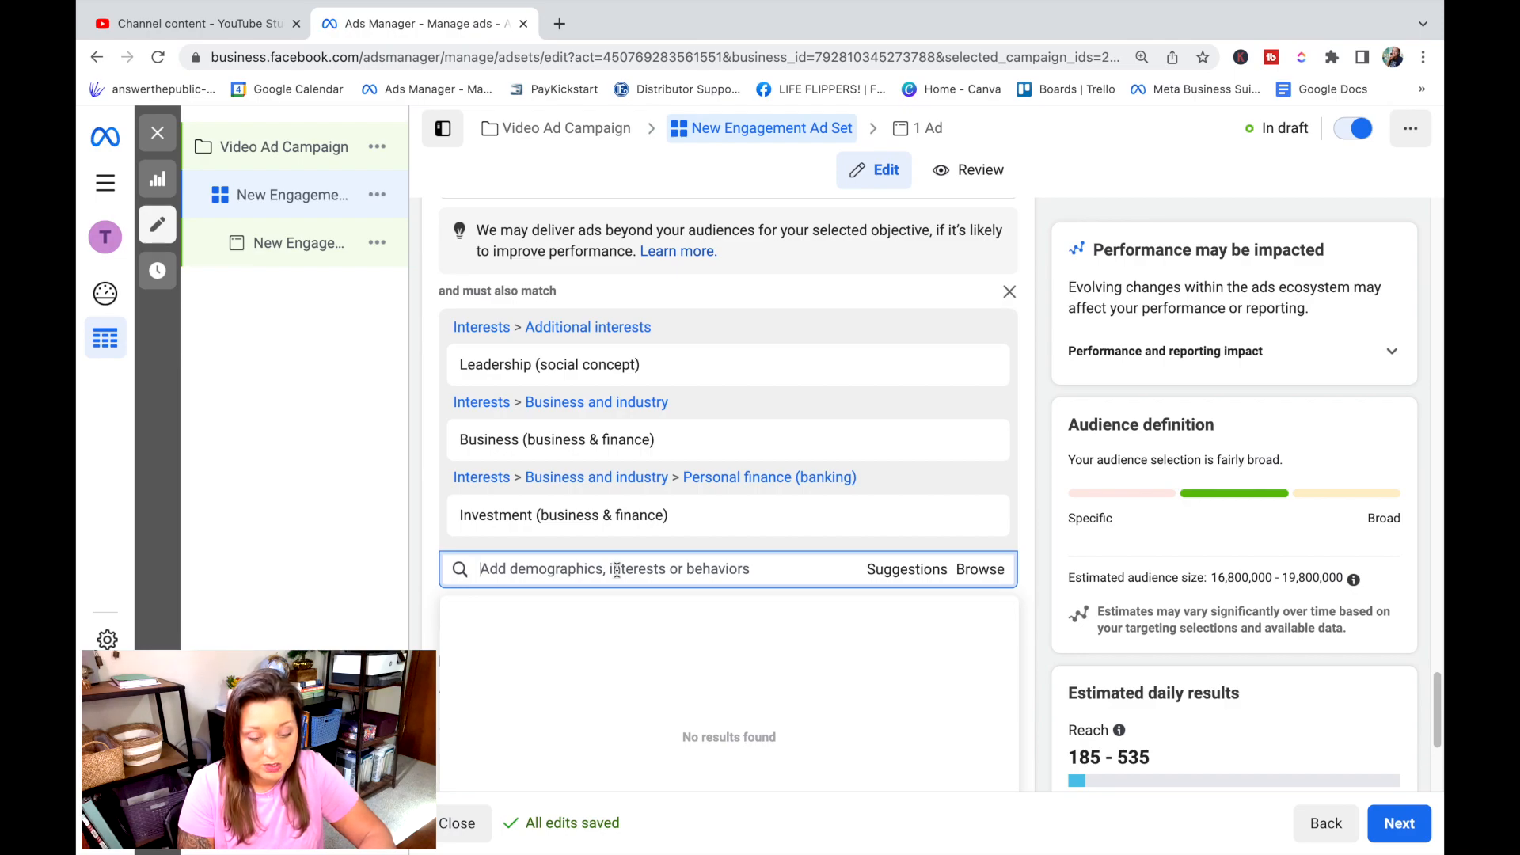
text(small business)
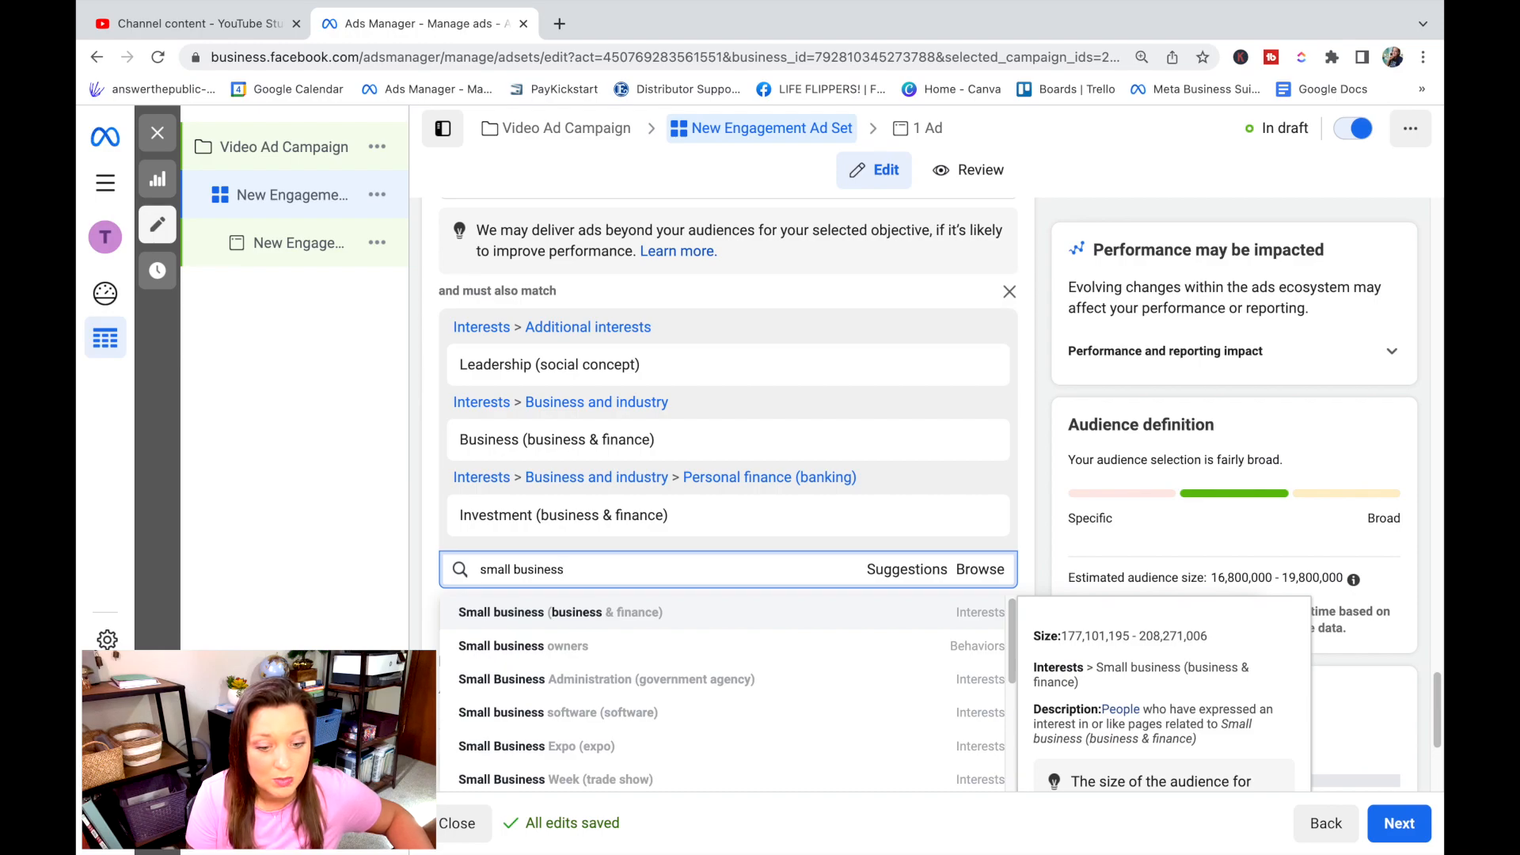
click(721, 614)
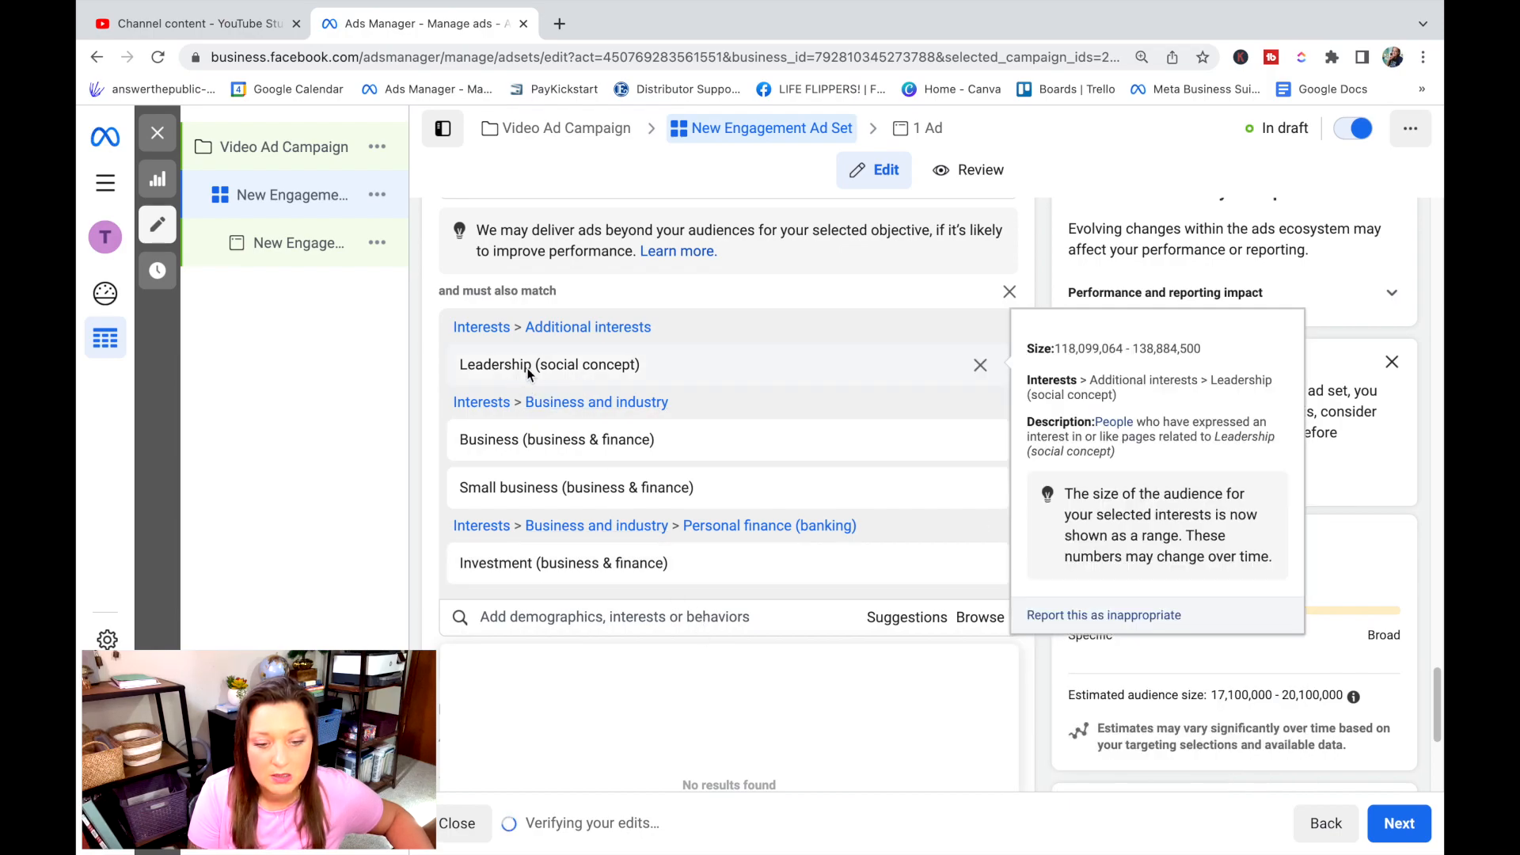
Step: Add the suggested interest "Entrepreneurship (business & finance)" to the must-also-match condition and close the suggestions
mouse_move(653, 507)
scroll(640, 576, down, 1)
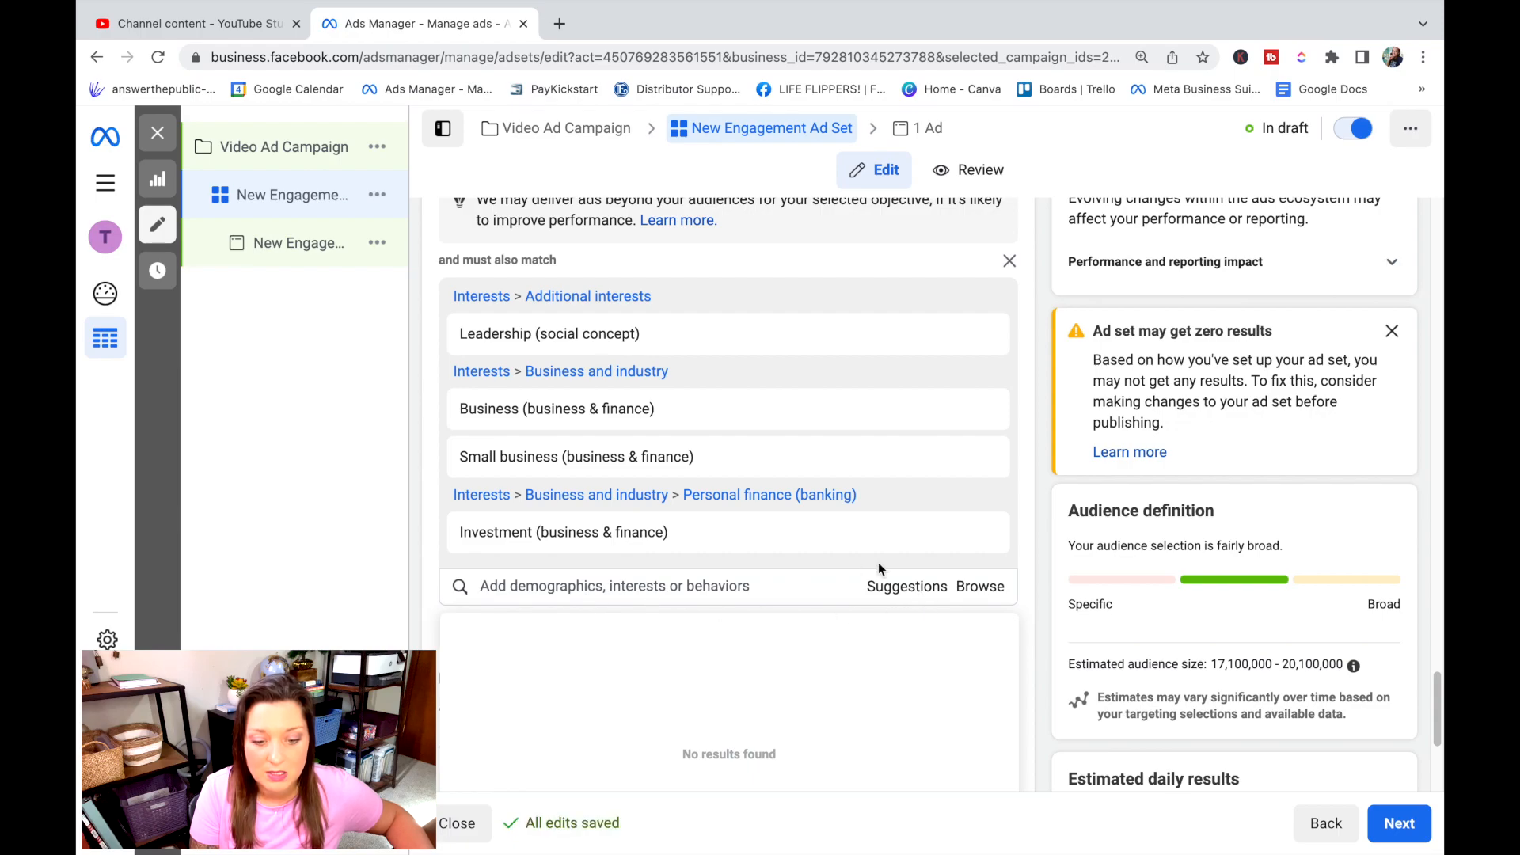
click(916, 591)
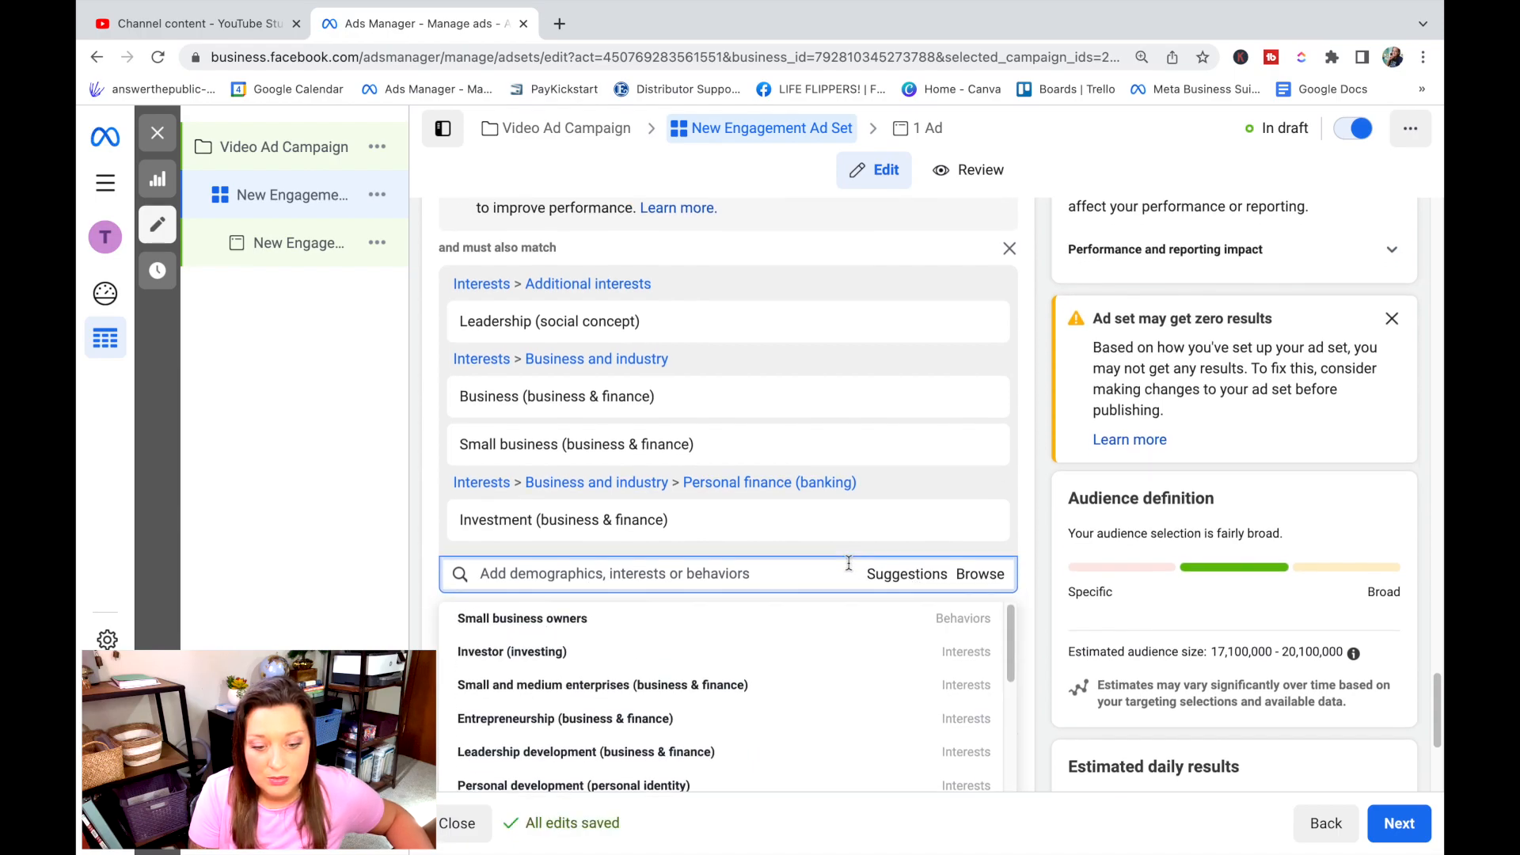
scroll(774, 601, down, 3)
mouse_move(774, 602)
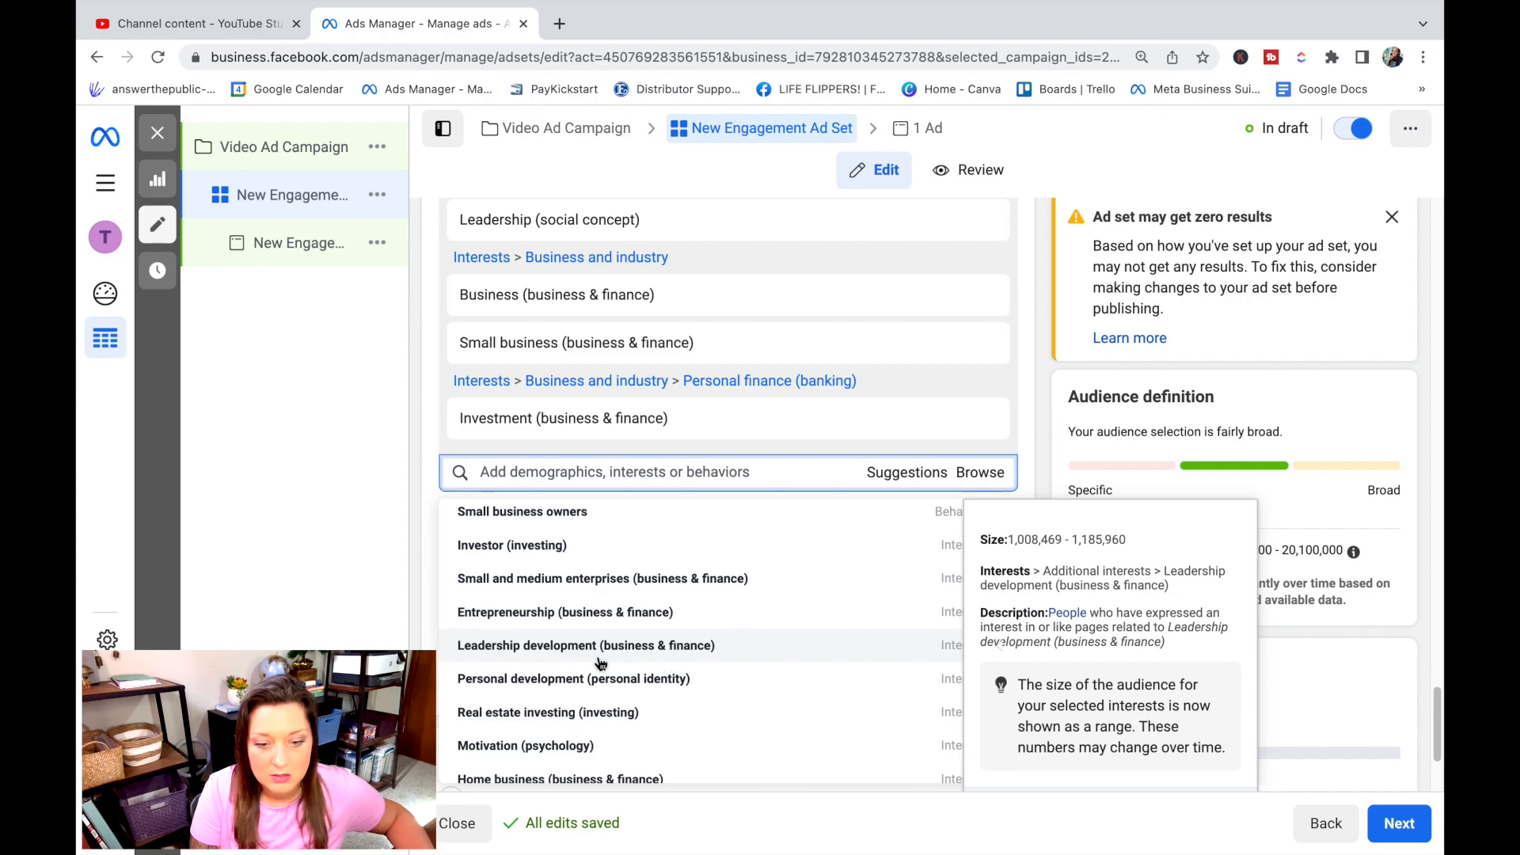
click(535, 614)
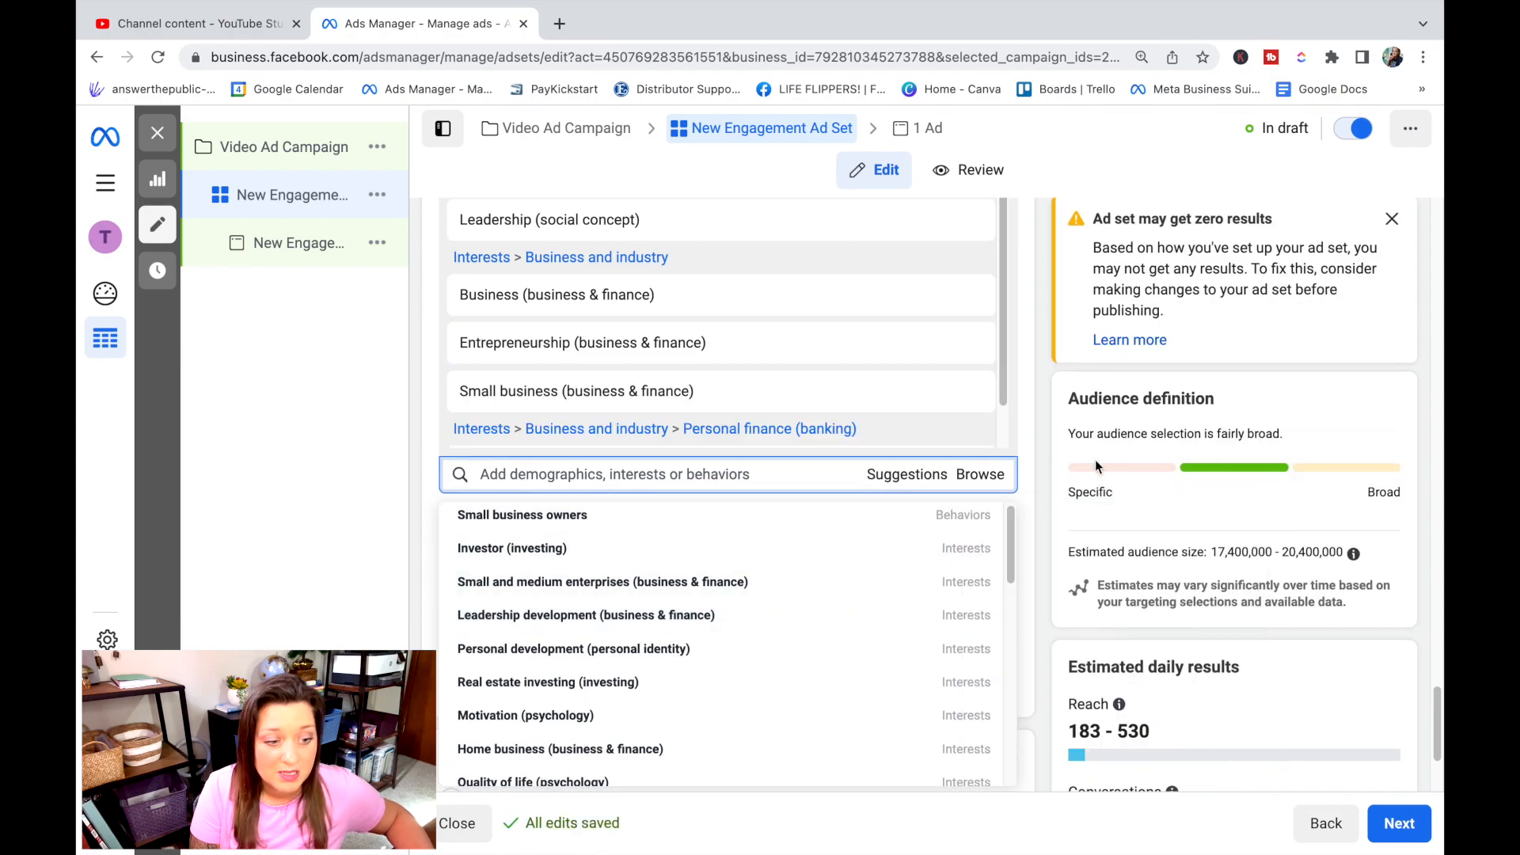
click(1037, 521)
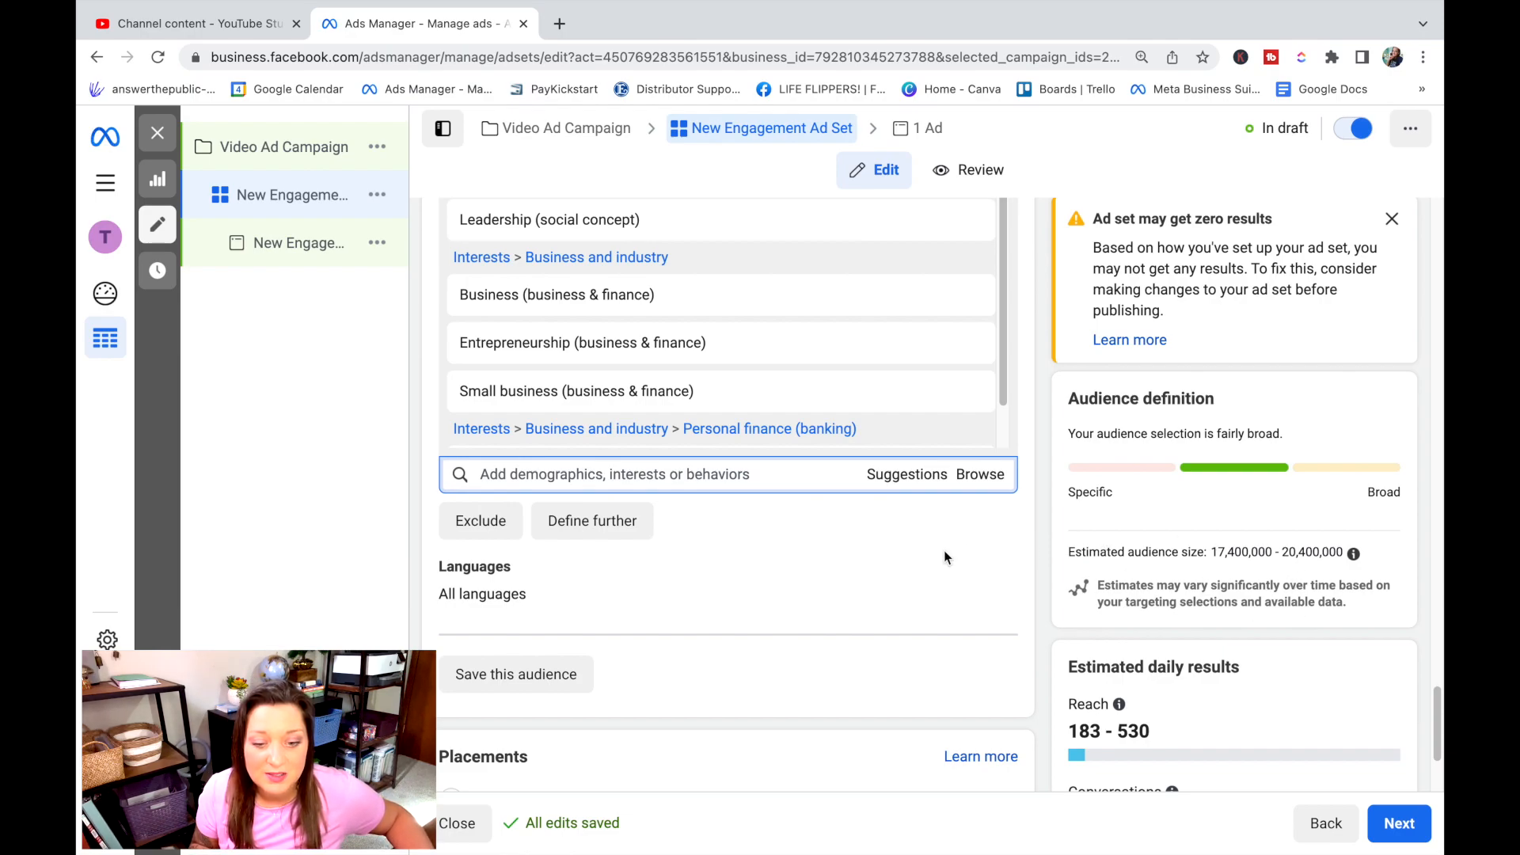
Step: Define the detailed targeting further with another empty must-also-match condition below the business interests
click(597, 529)
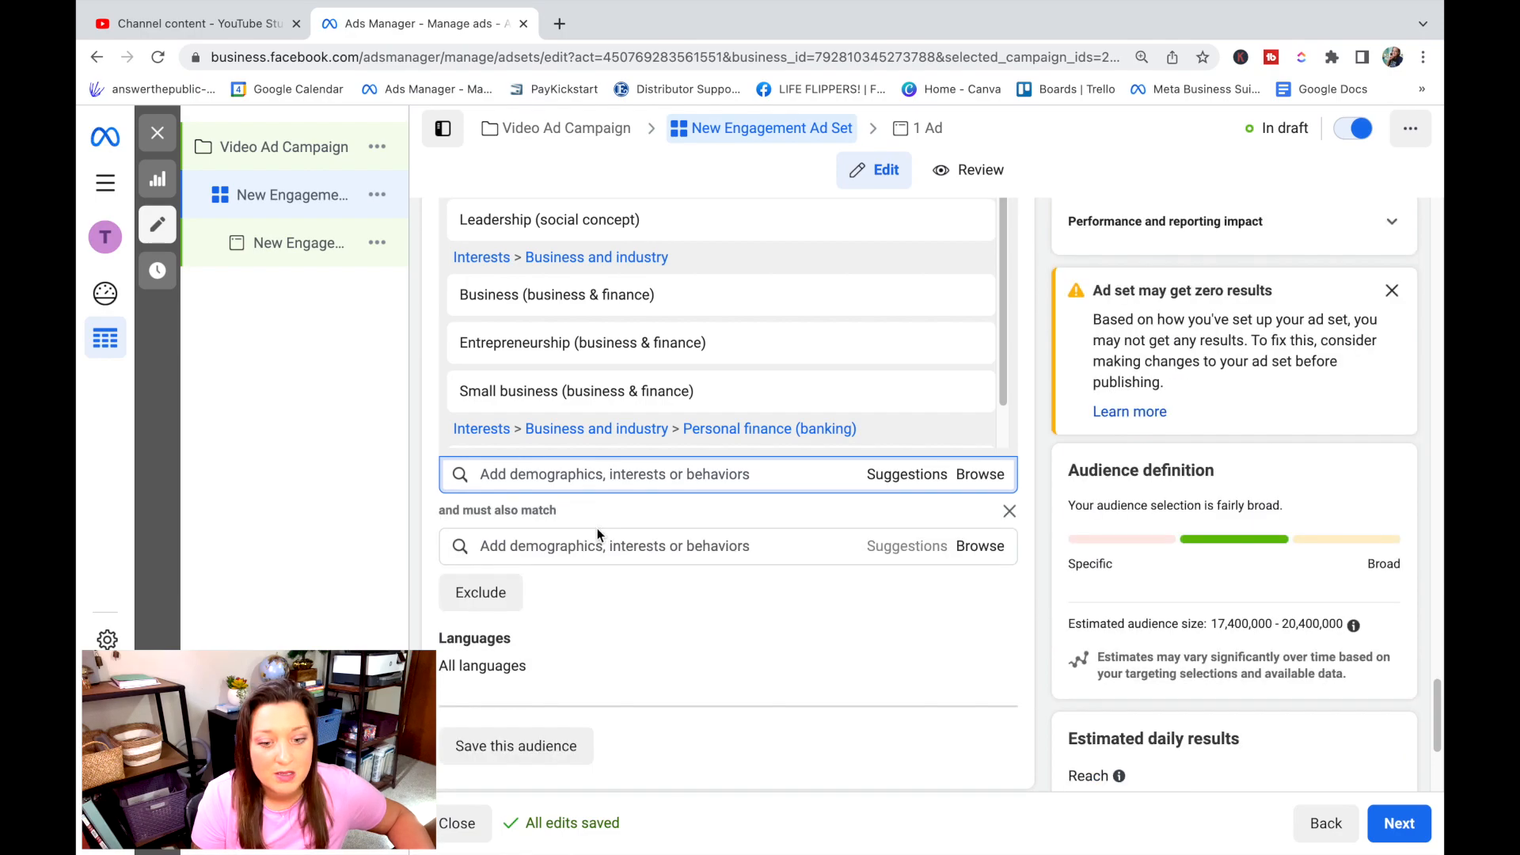
click(593, 548)
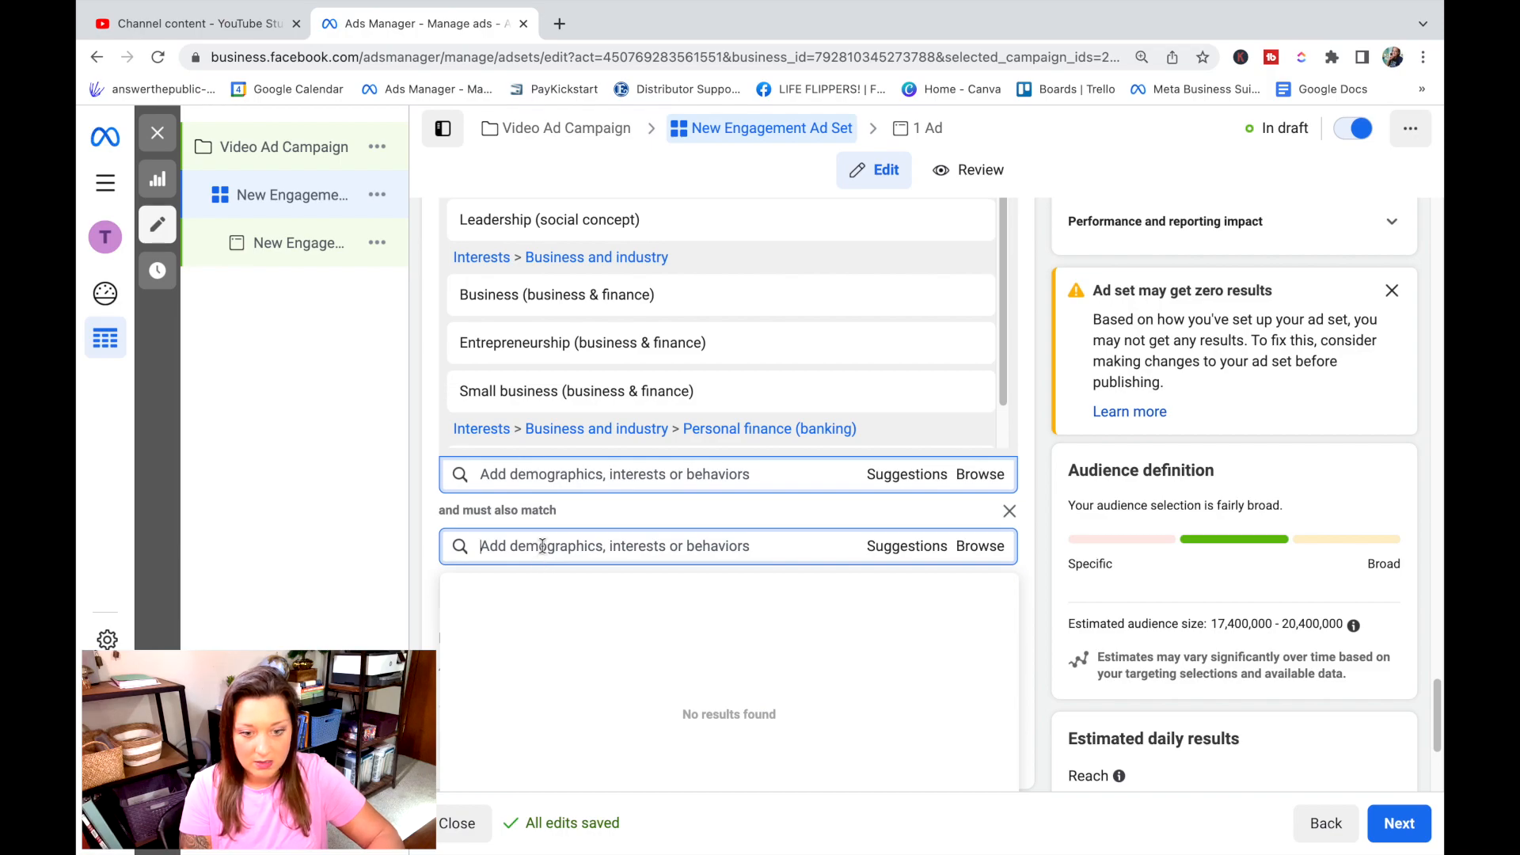
text(persoal)
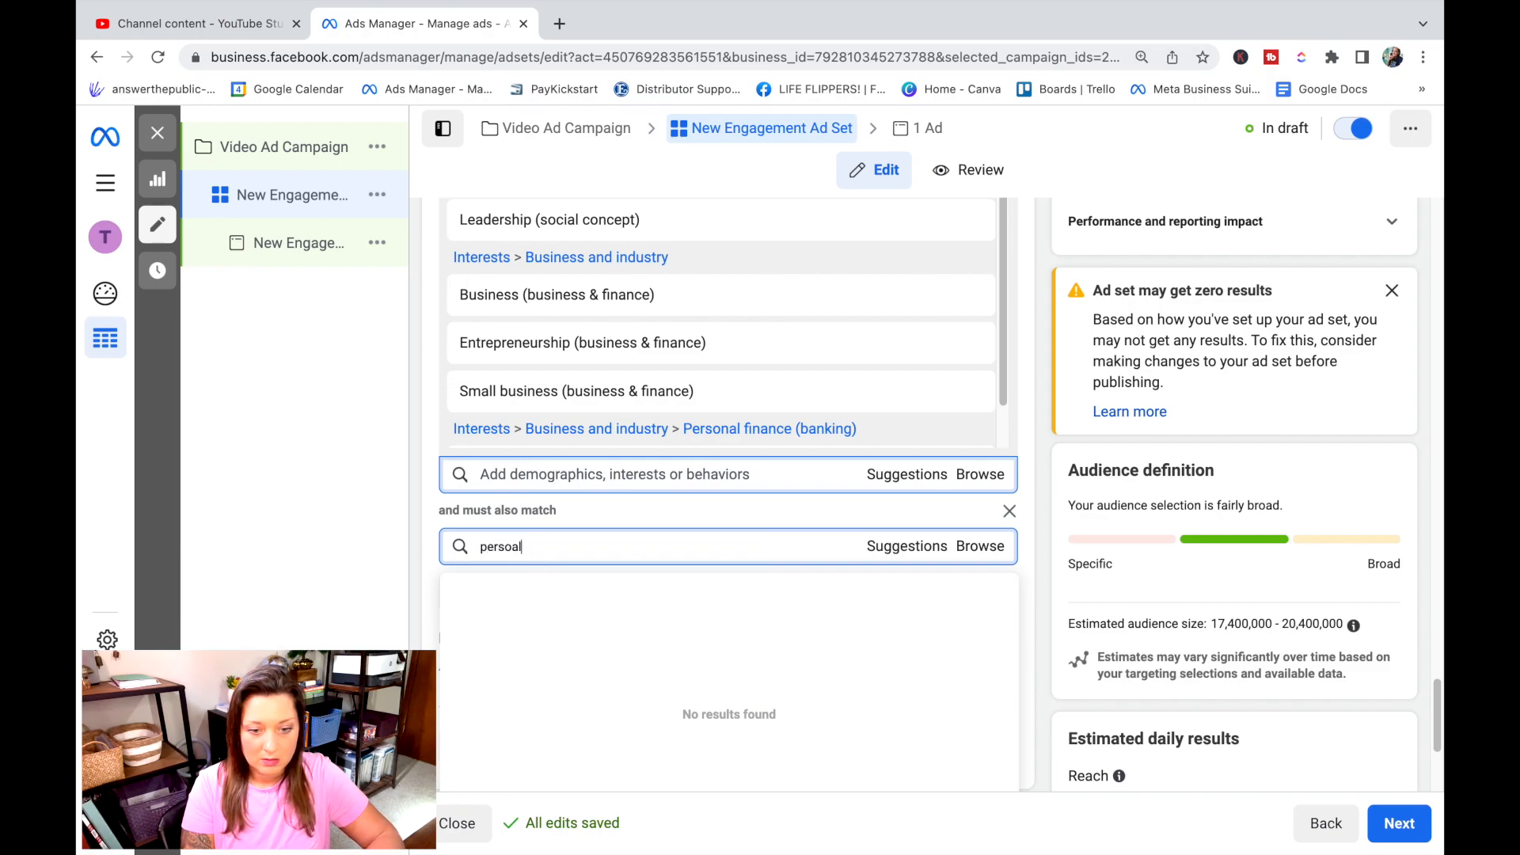
key(BackSpace)
key(BackSpace)
text(nal de)
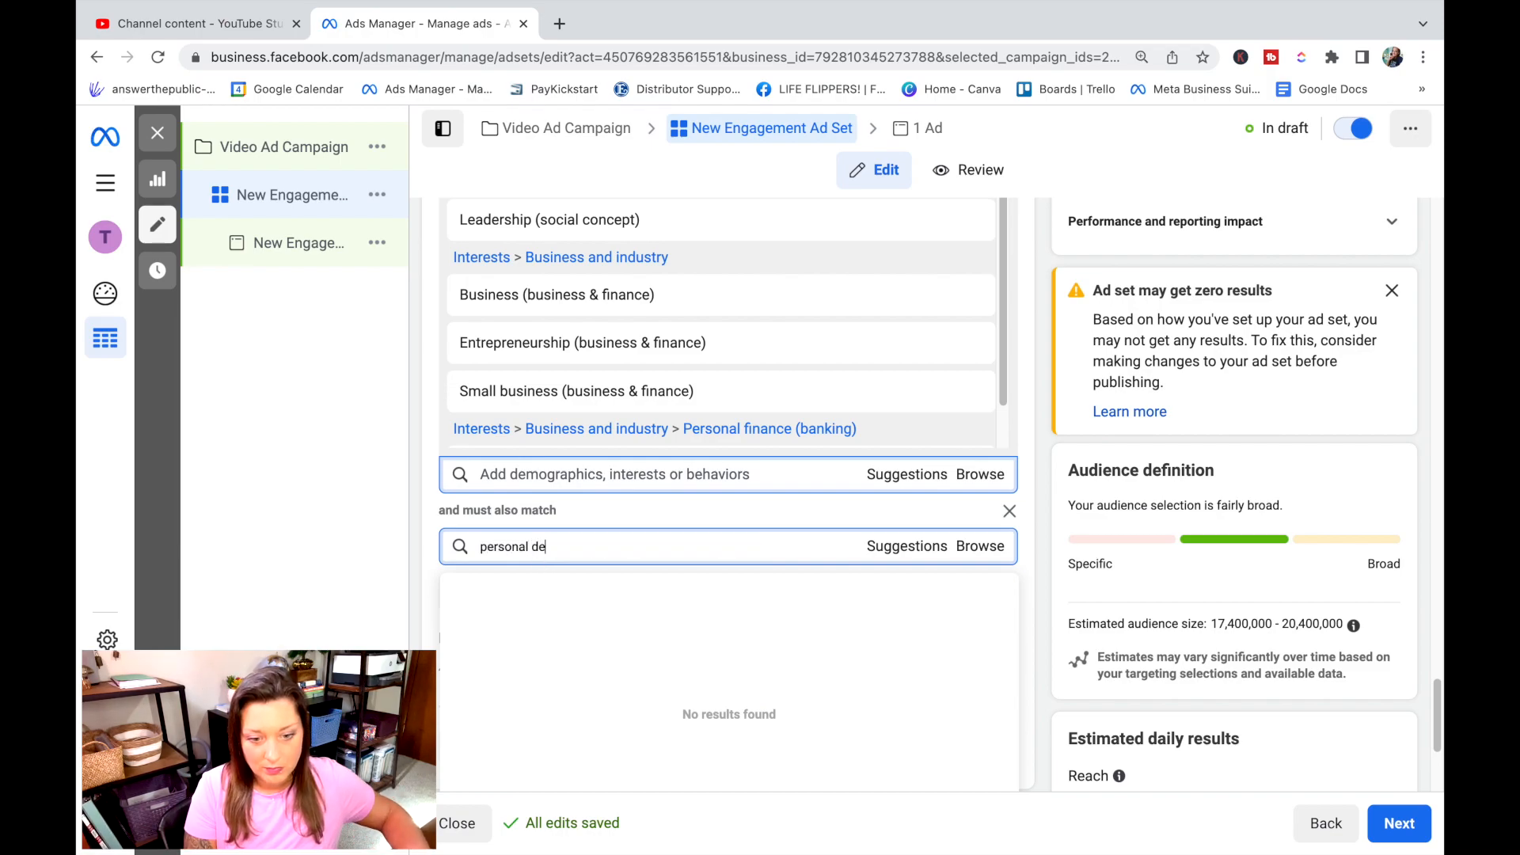
text(velpment)
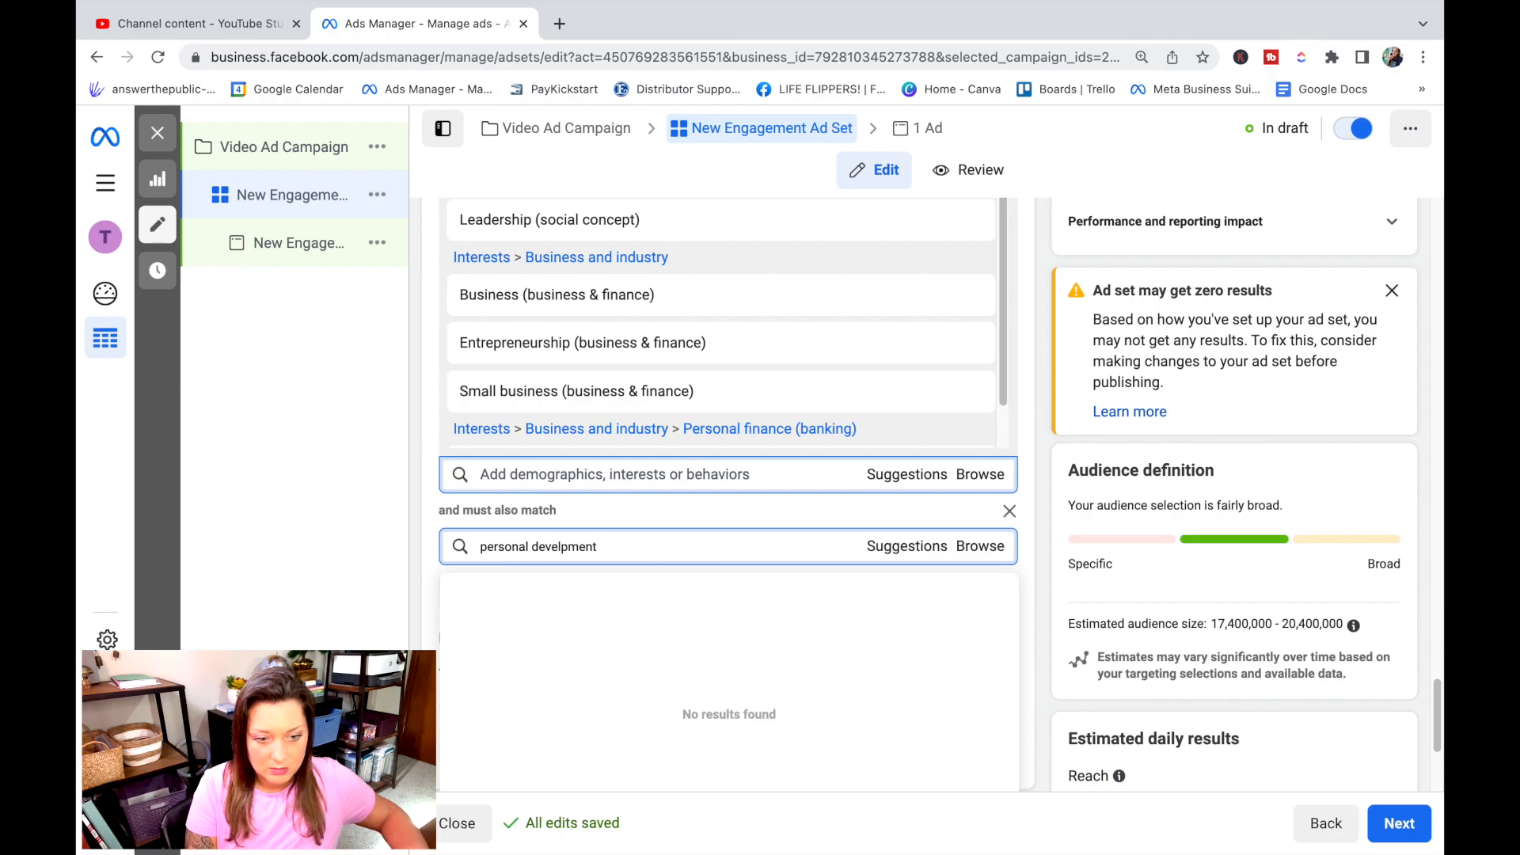
triple_click(647, 548)
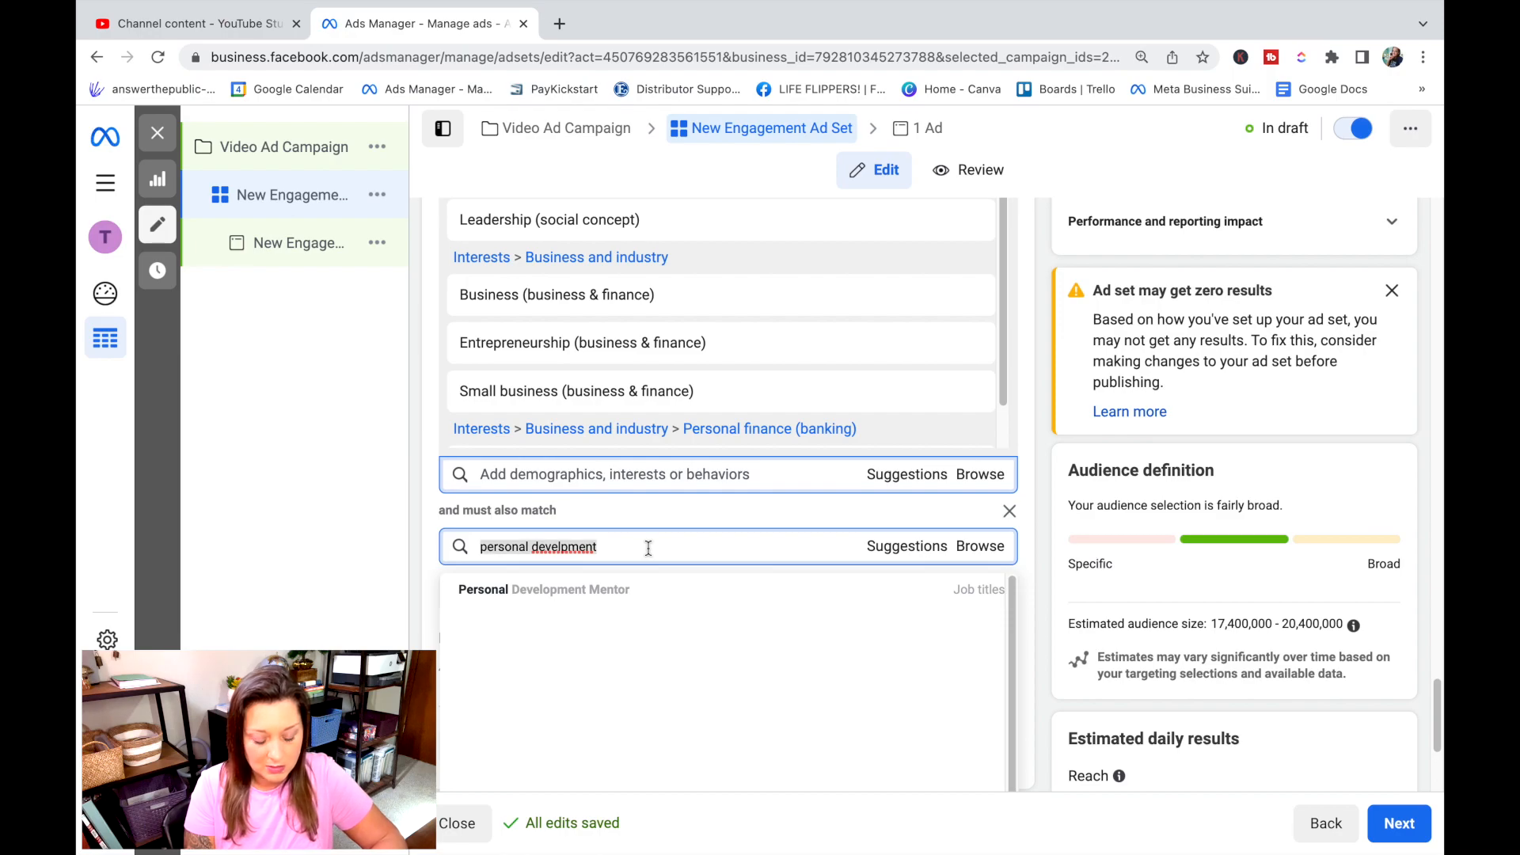
key(BackSpace)
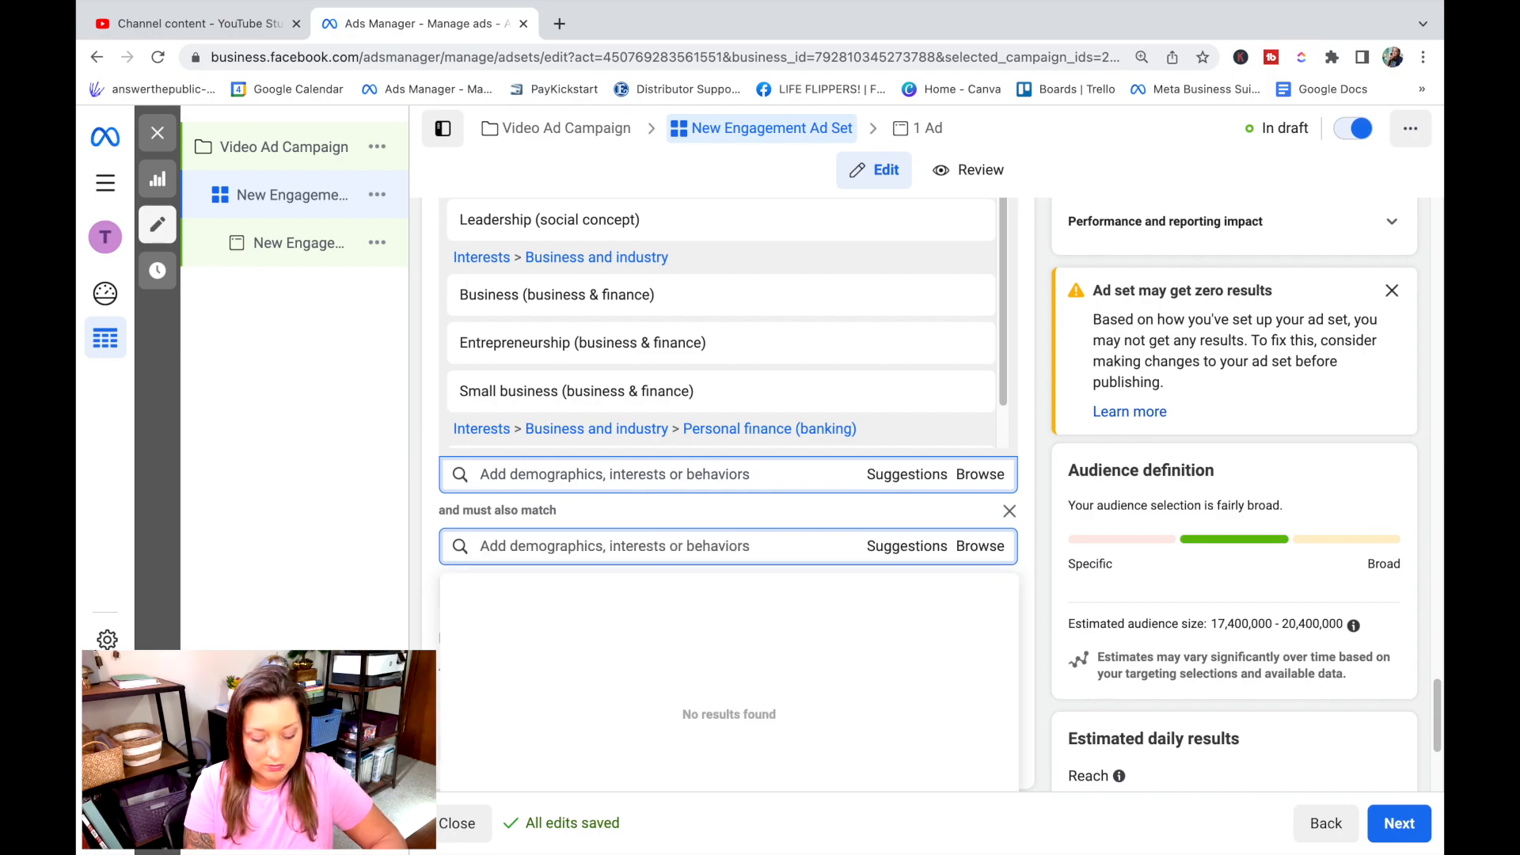
Step: Search for "motivation" and add the interest "Motivation (psychology)" to the new must-also-match condition
text(mo)
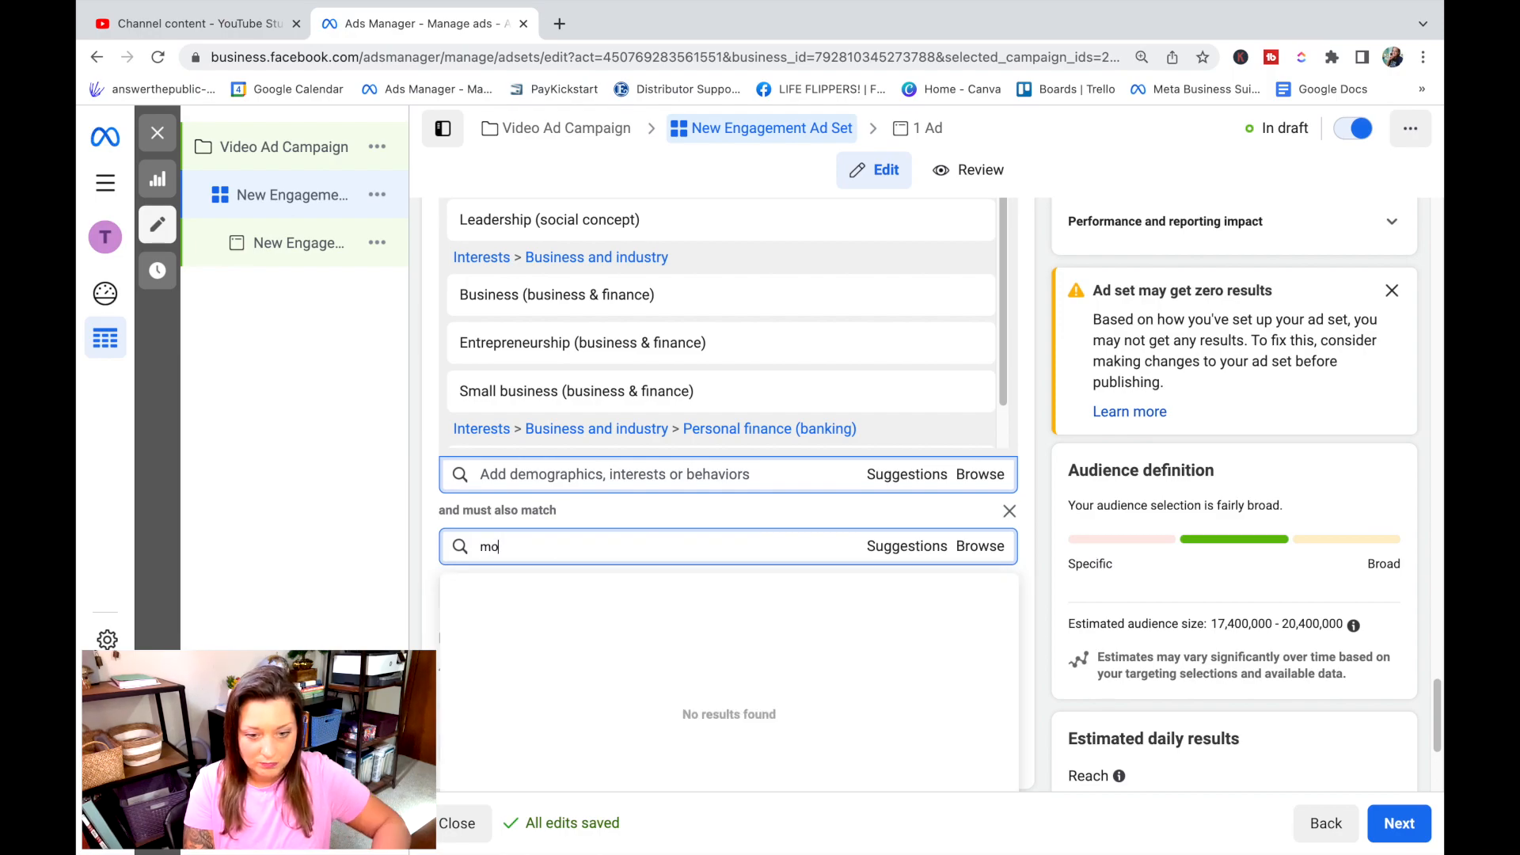
text(tivation)
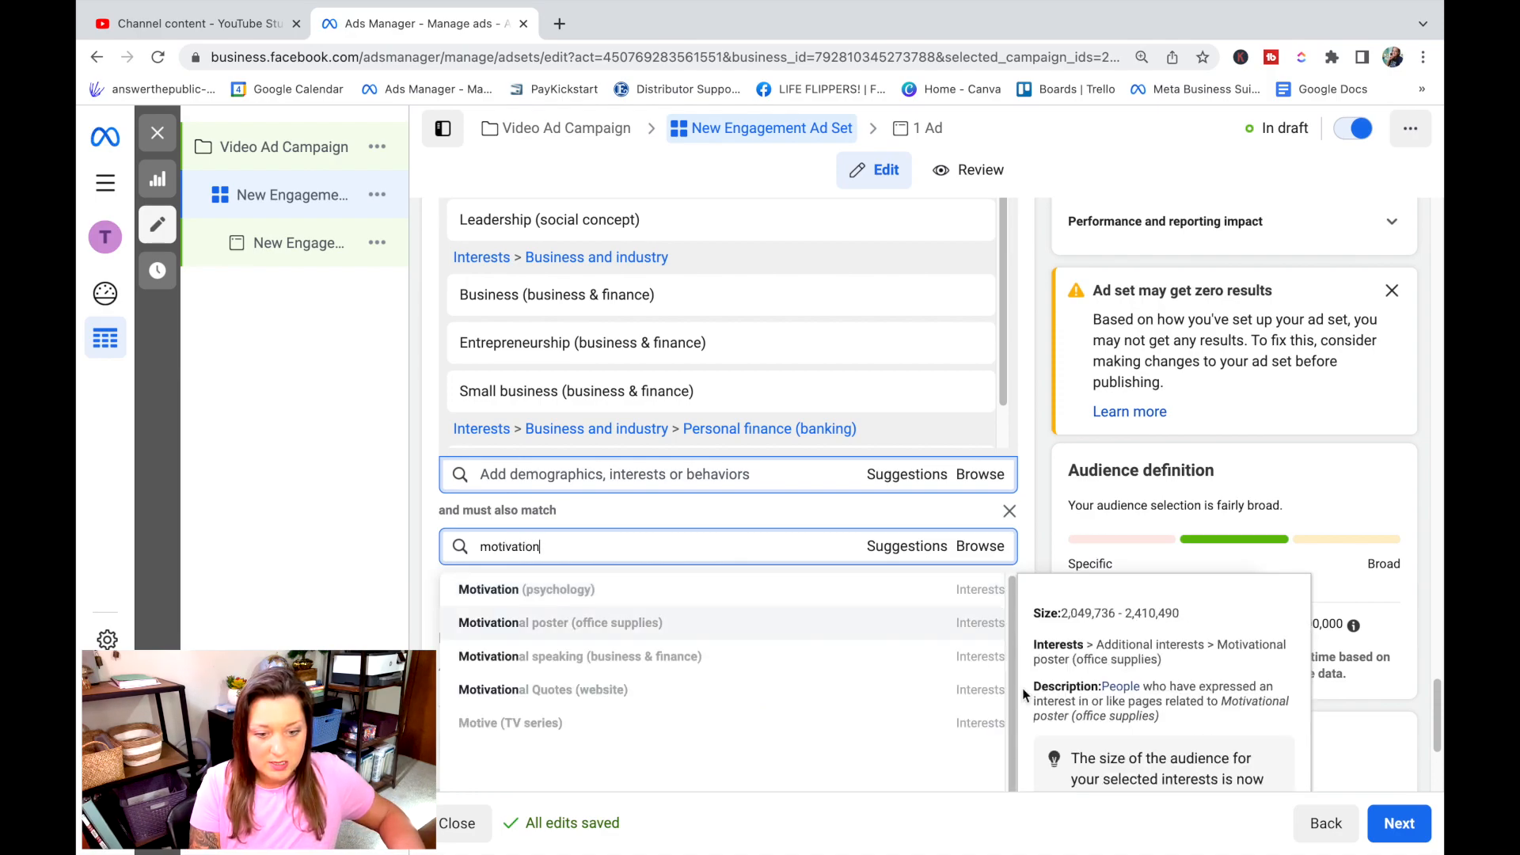
click(745, 599)
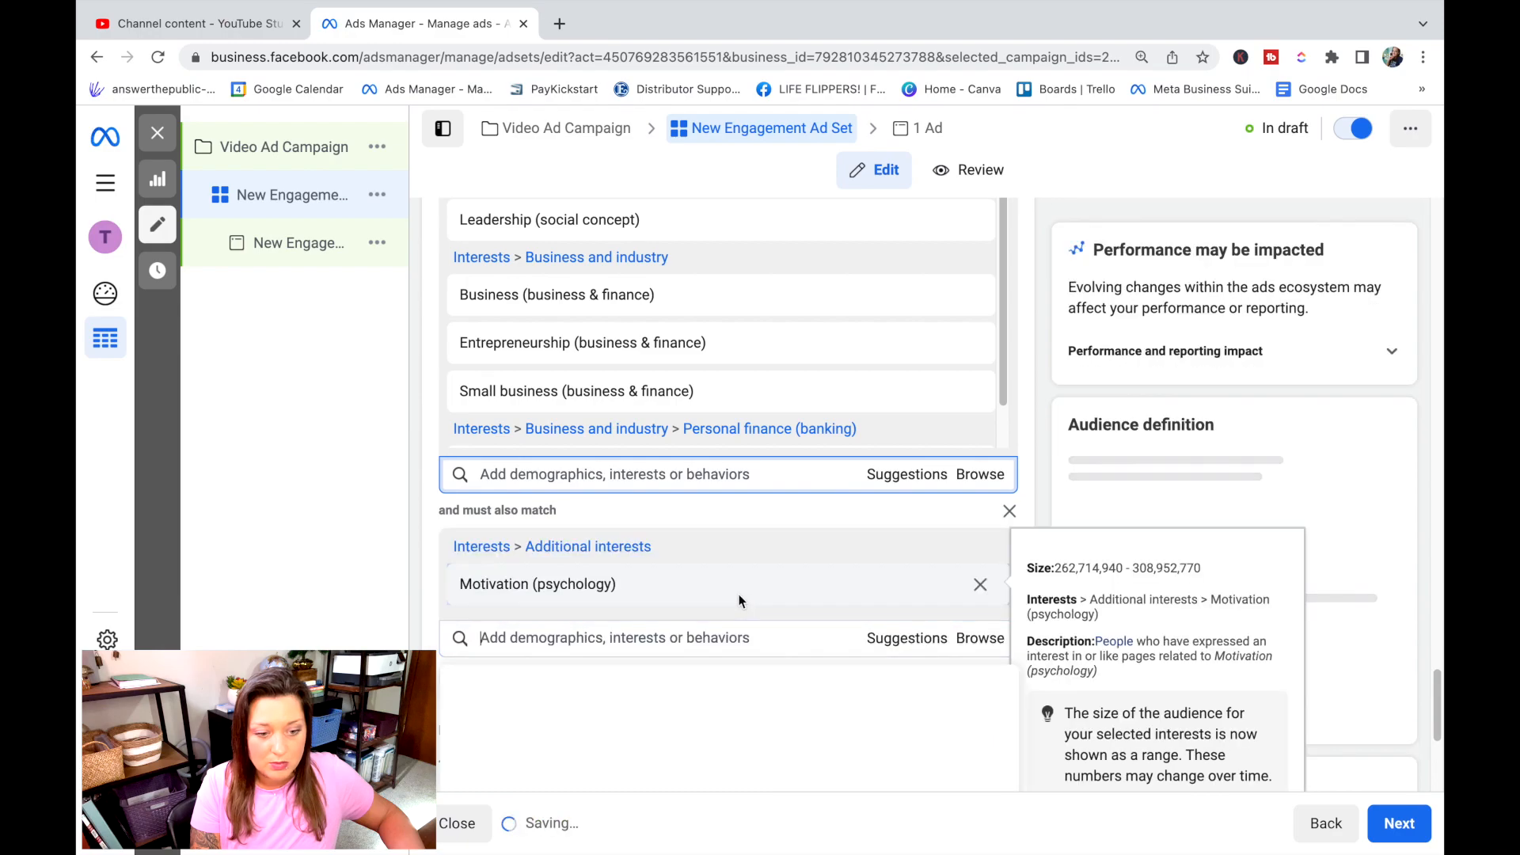
Step: Add the suggested interests "Self-confidence (emotion)" and "Self-awareness (psychology)" to the motivation condition
click(906, 638)
scroll(723, 635, down, 2)
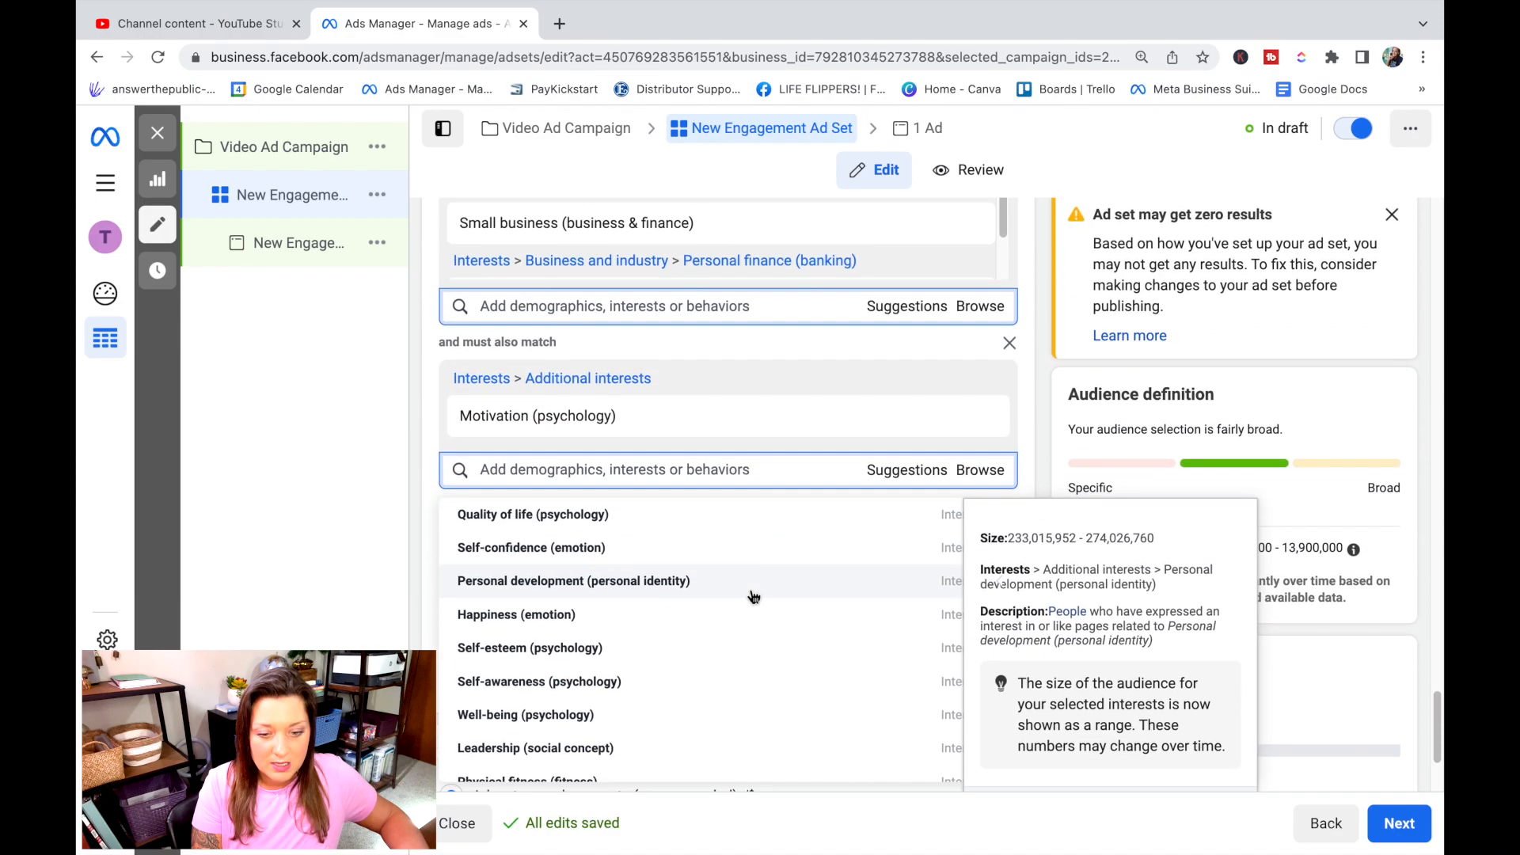
scroll(752, 594, down, 1)
click(672, 526)
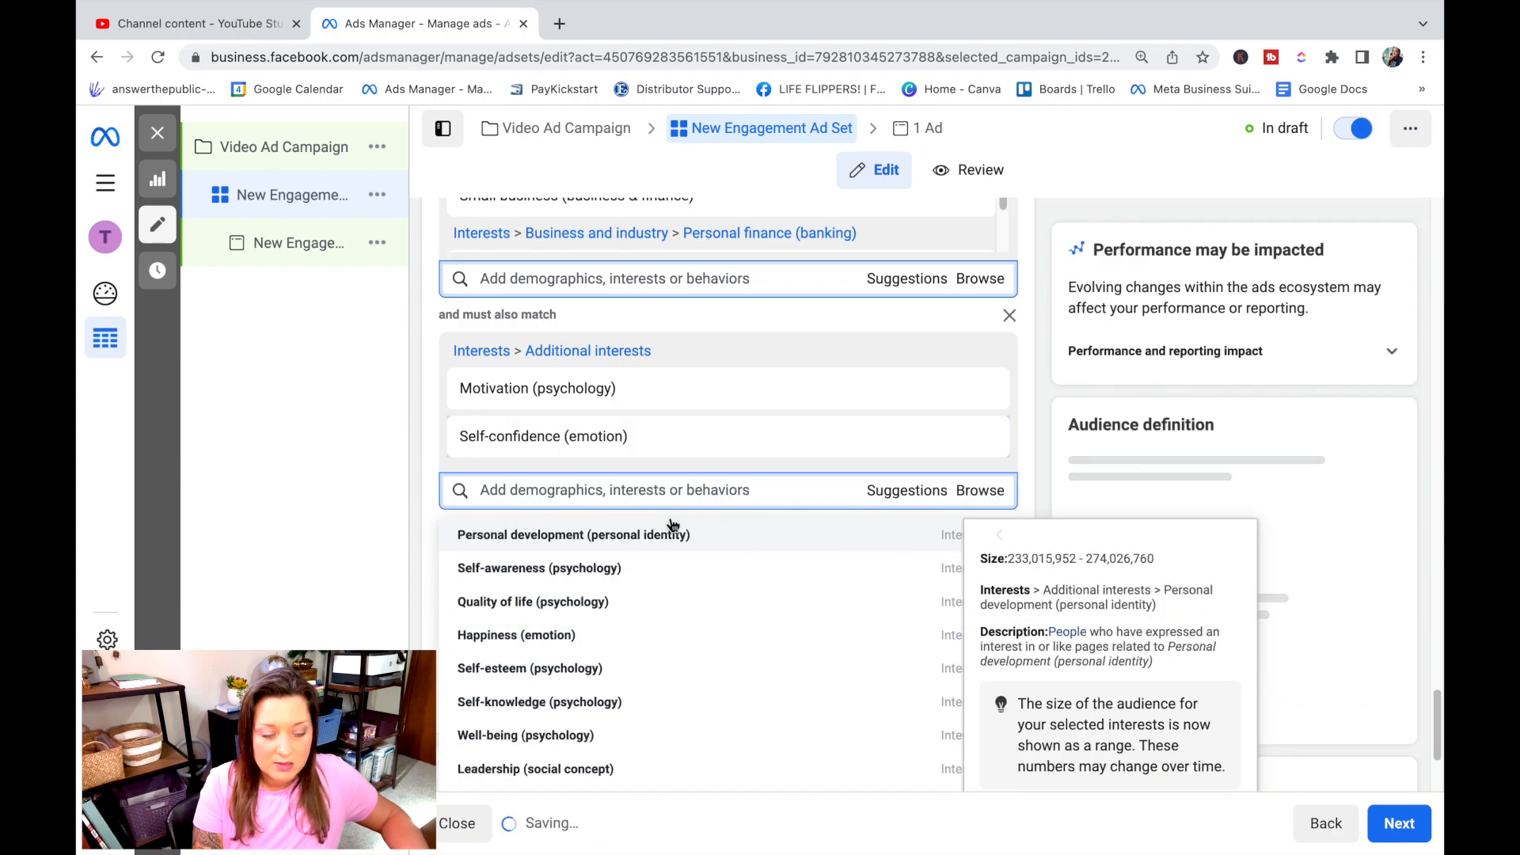
click(652, 579)
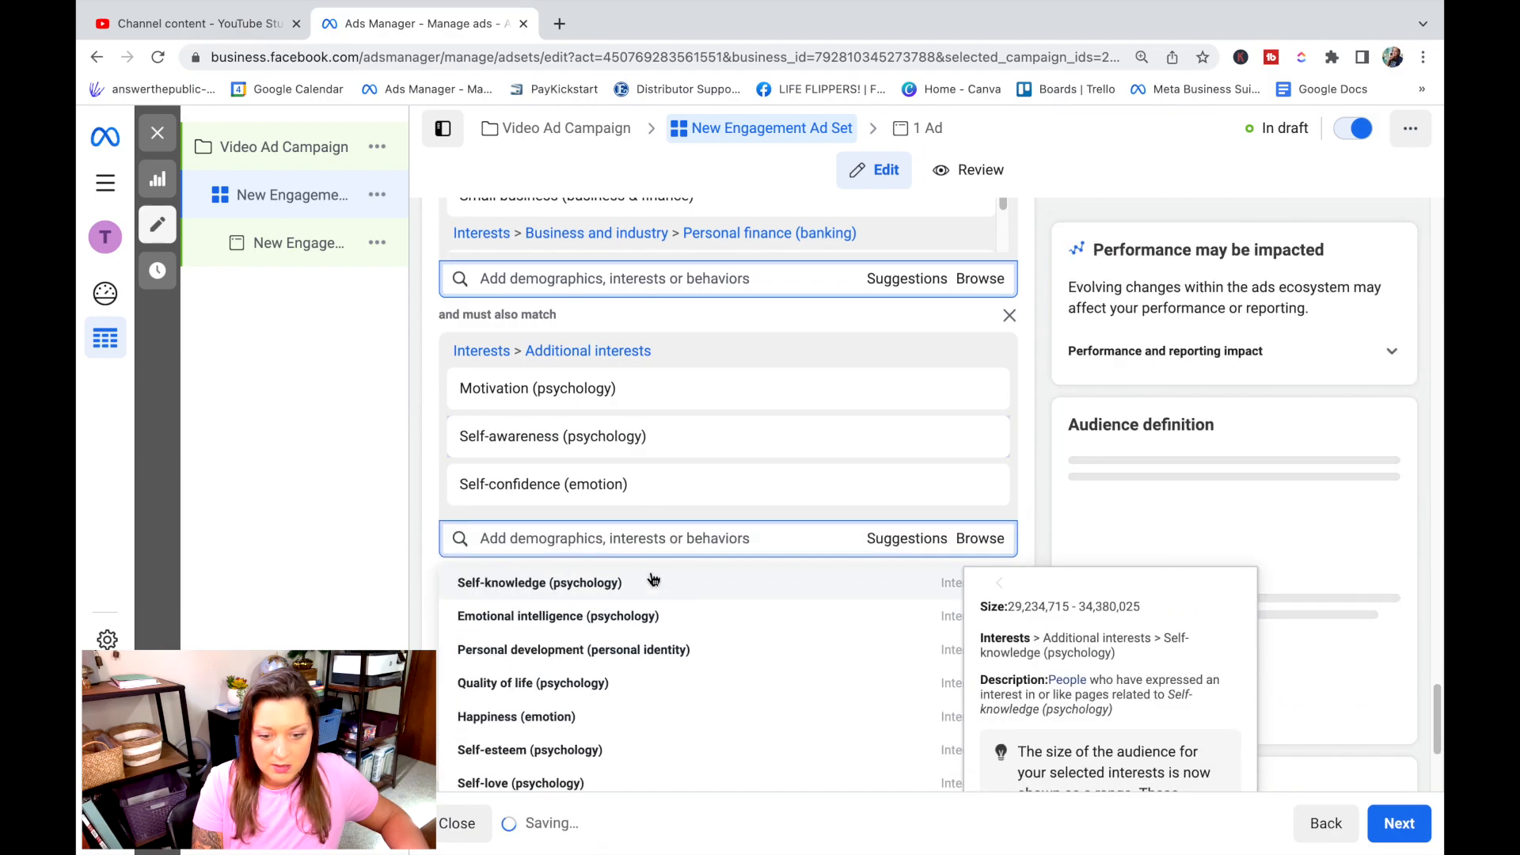
Step: Add the suggested interests "Health & wellness (personal care)" and "Personal development (personal identity)" to the same condition and close the suggestions
scroll(713, 634, down, 2)
scroll(695, 690, down, 1)
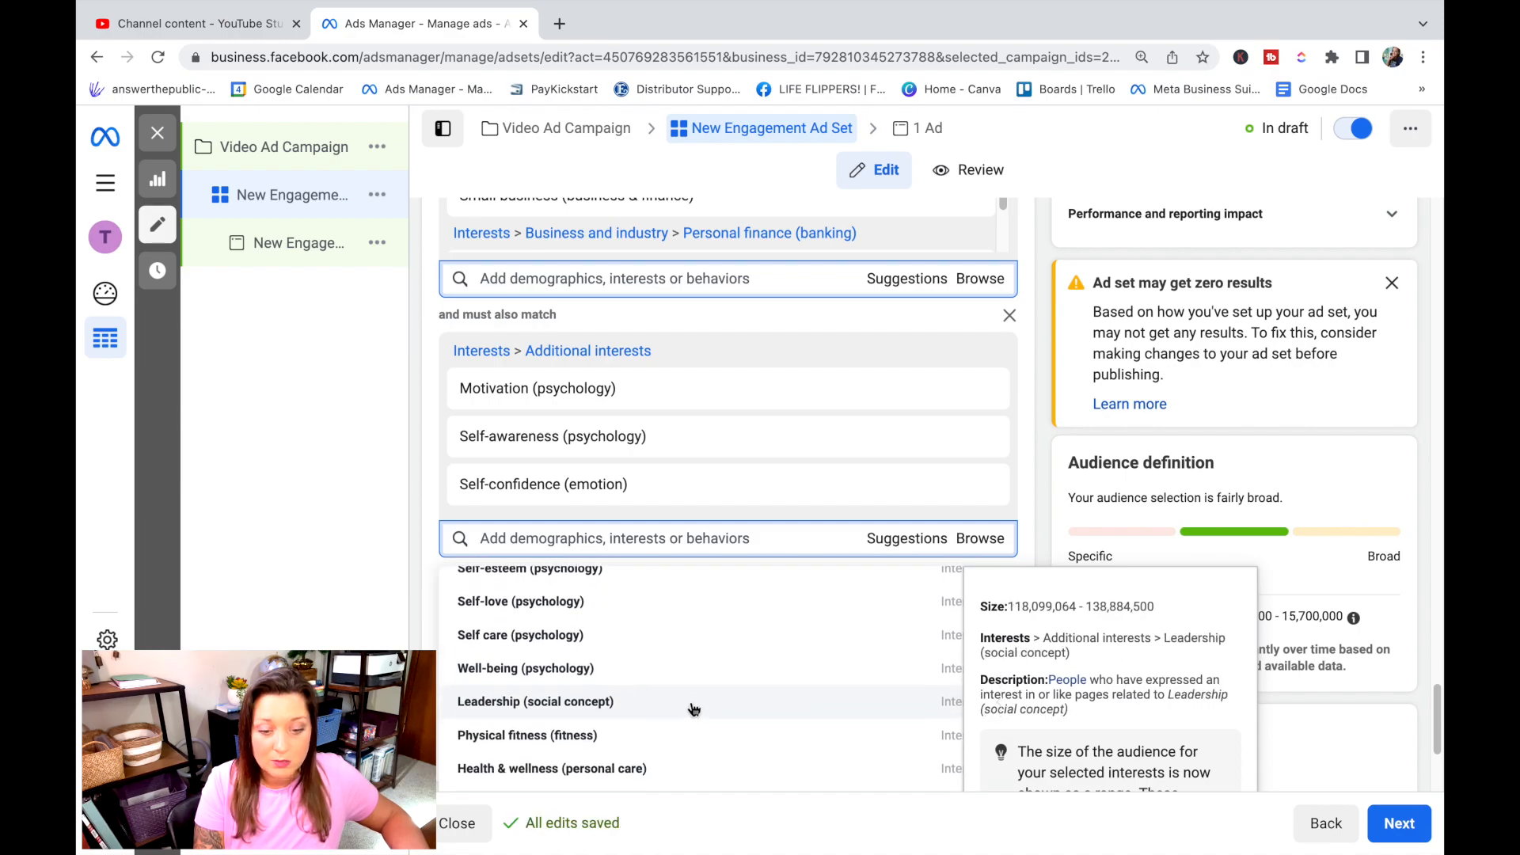
scroll(679, 722, down, 1)
click(715, 745)
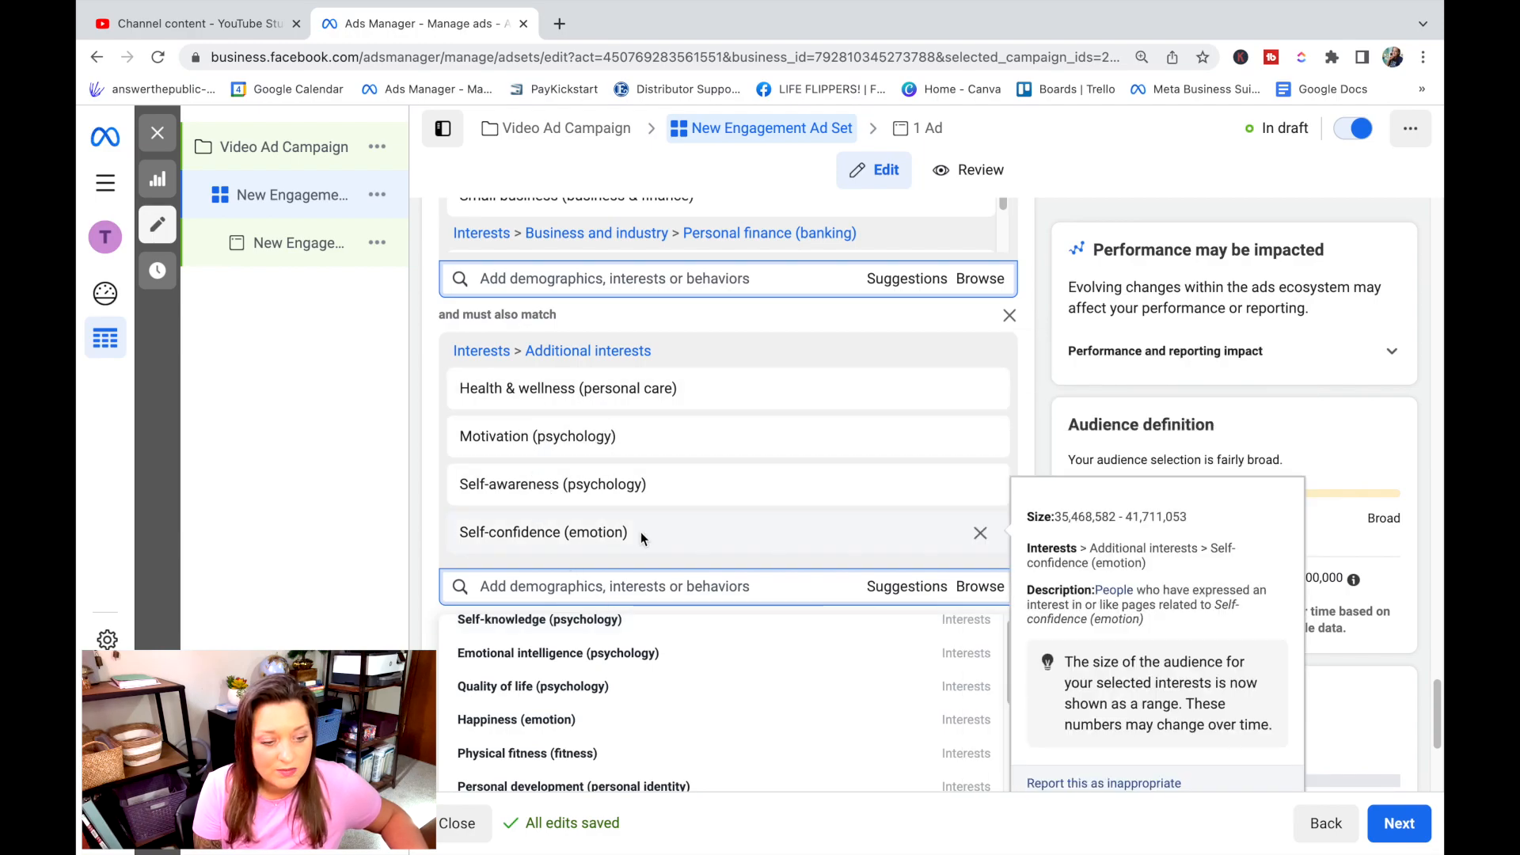
scroll(697, 719, down, 1)
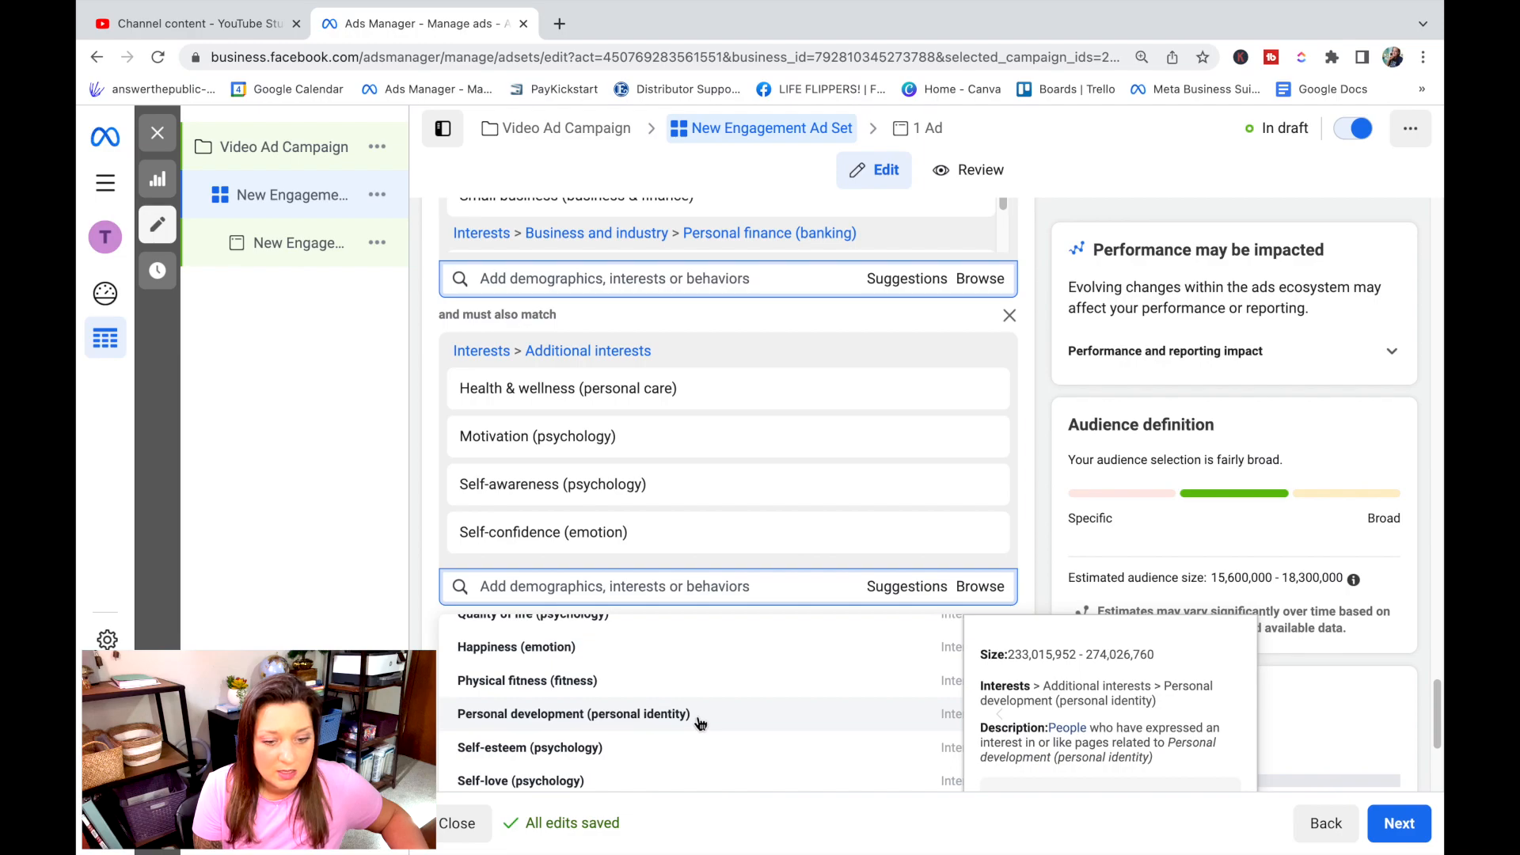
click(696, 718)
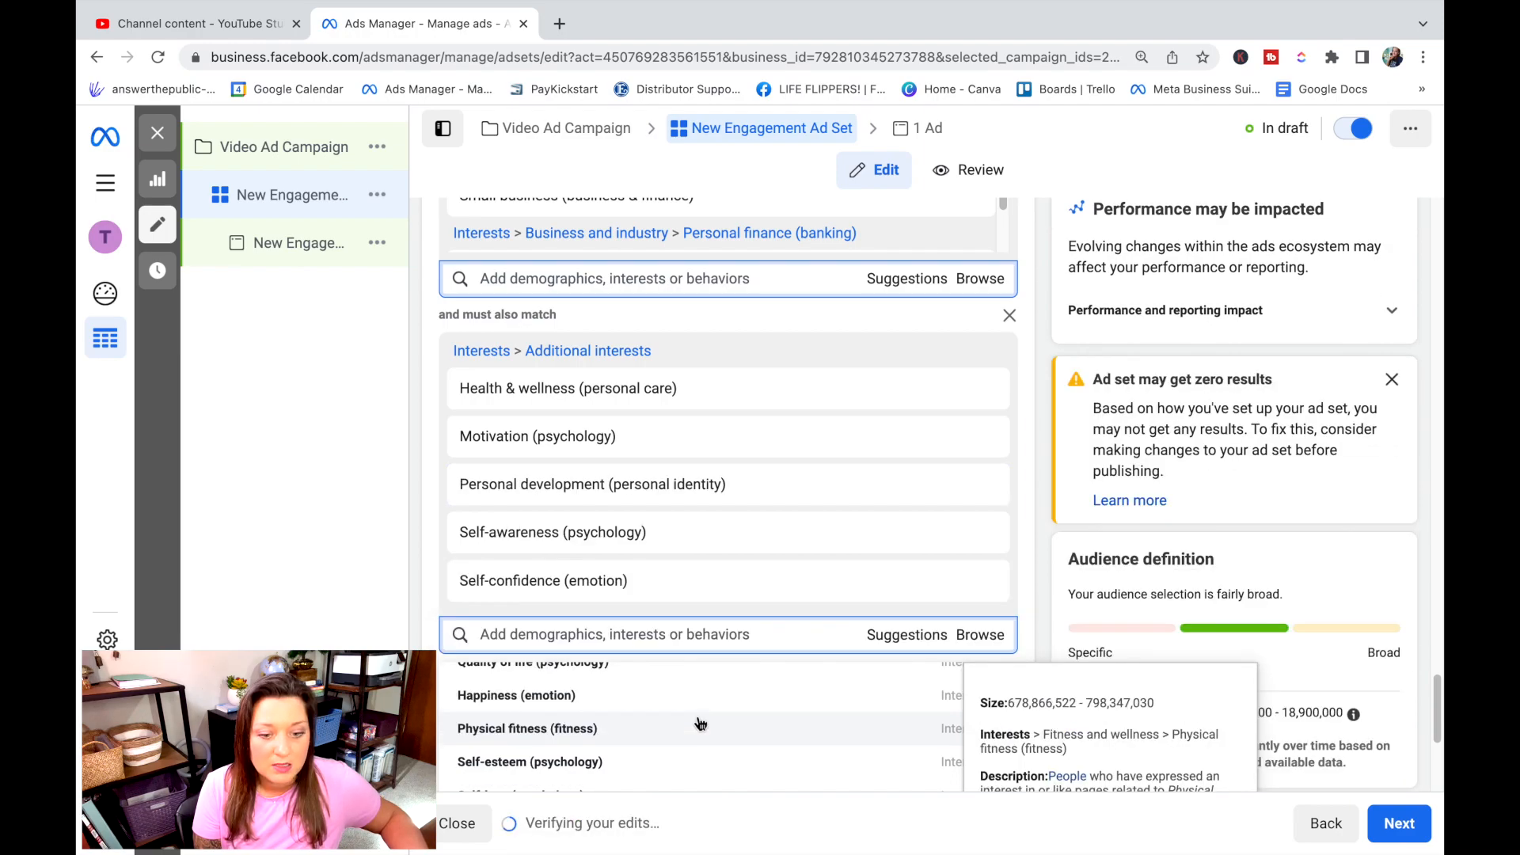
click(1042, 495)
Step: Narrow the audience with one more must-also-match condition below the self-development interests
scroll(1030, 503, down, 4)
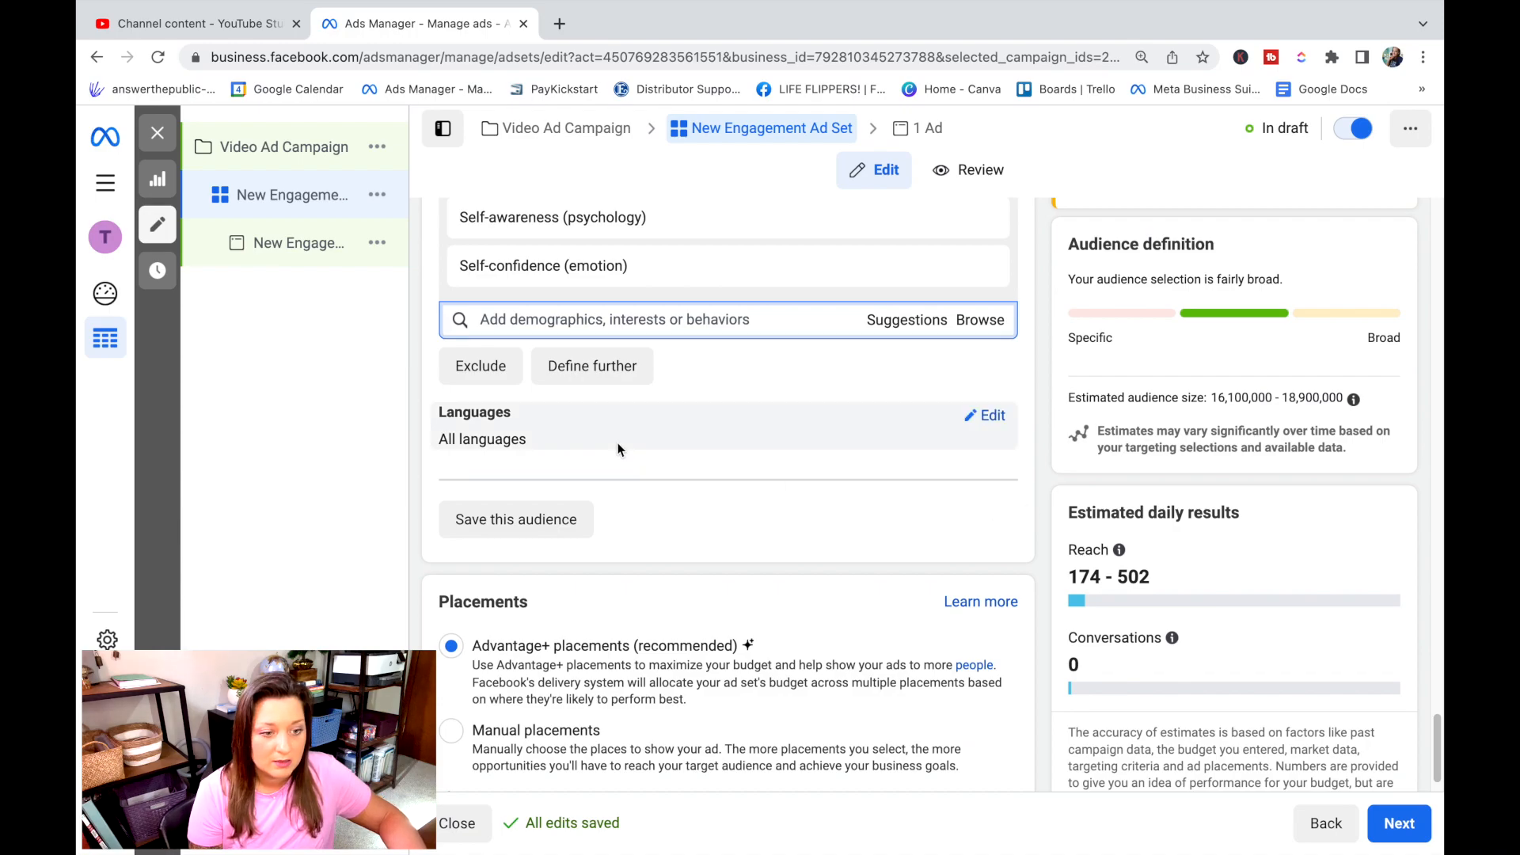
click(611, 367)
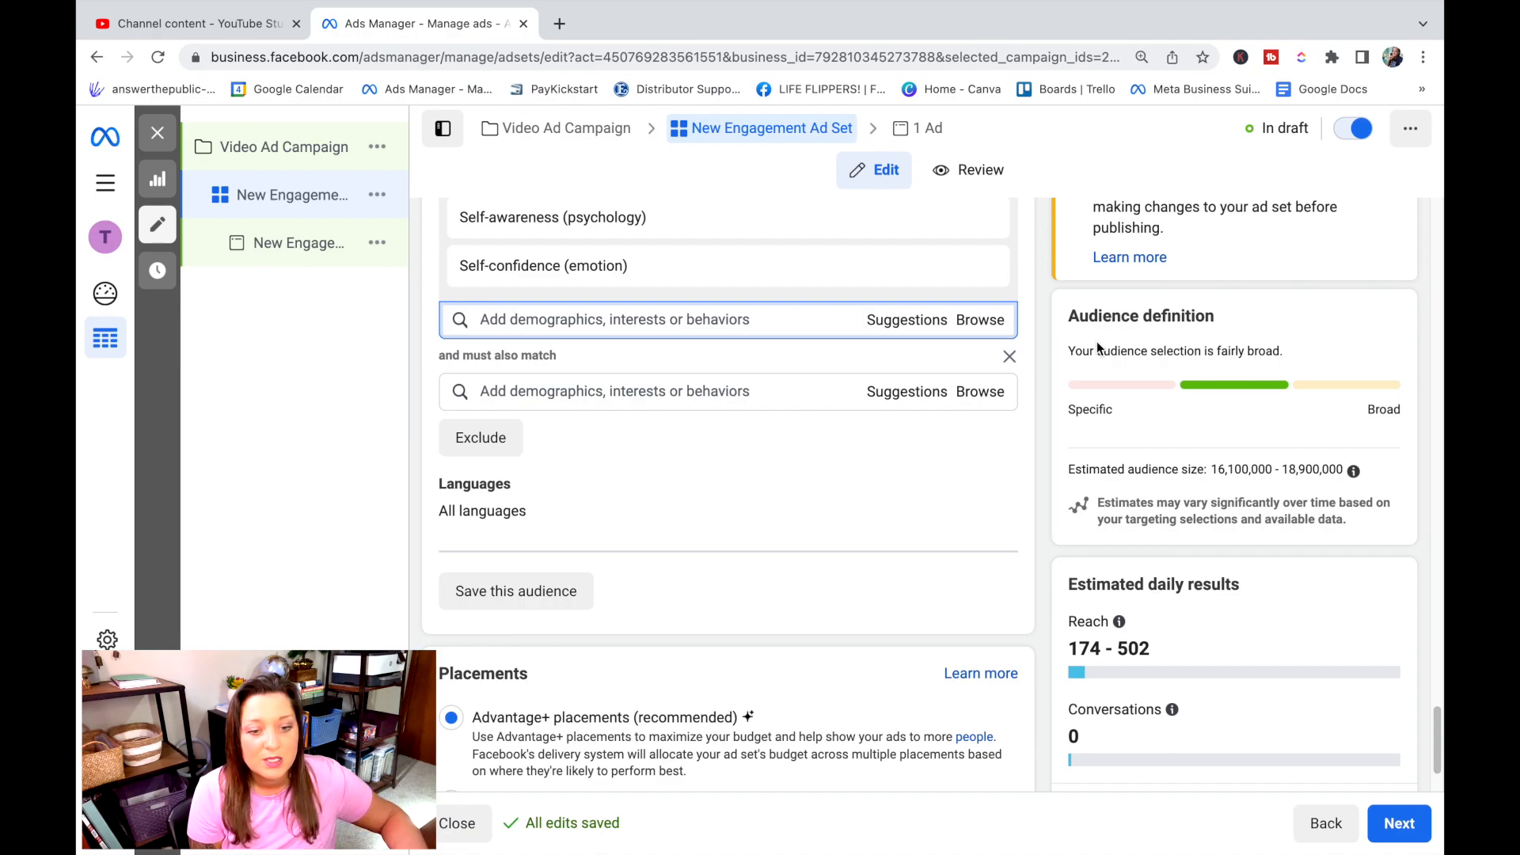
click(563, 393)
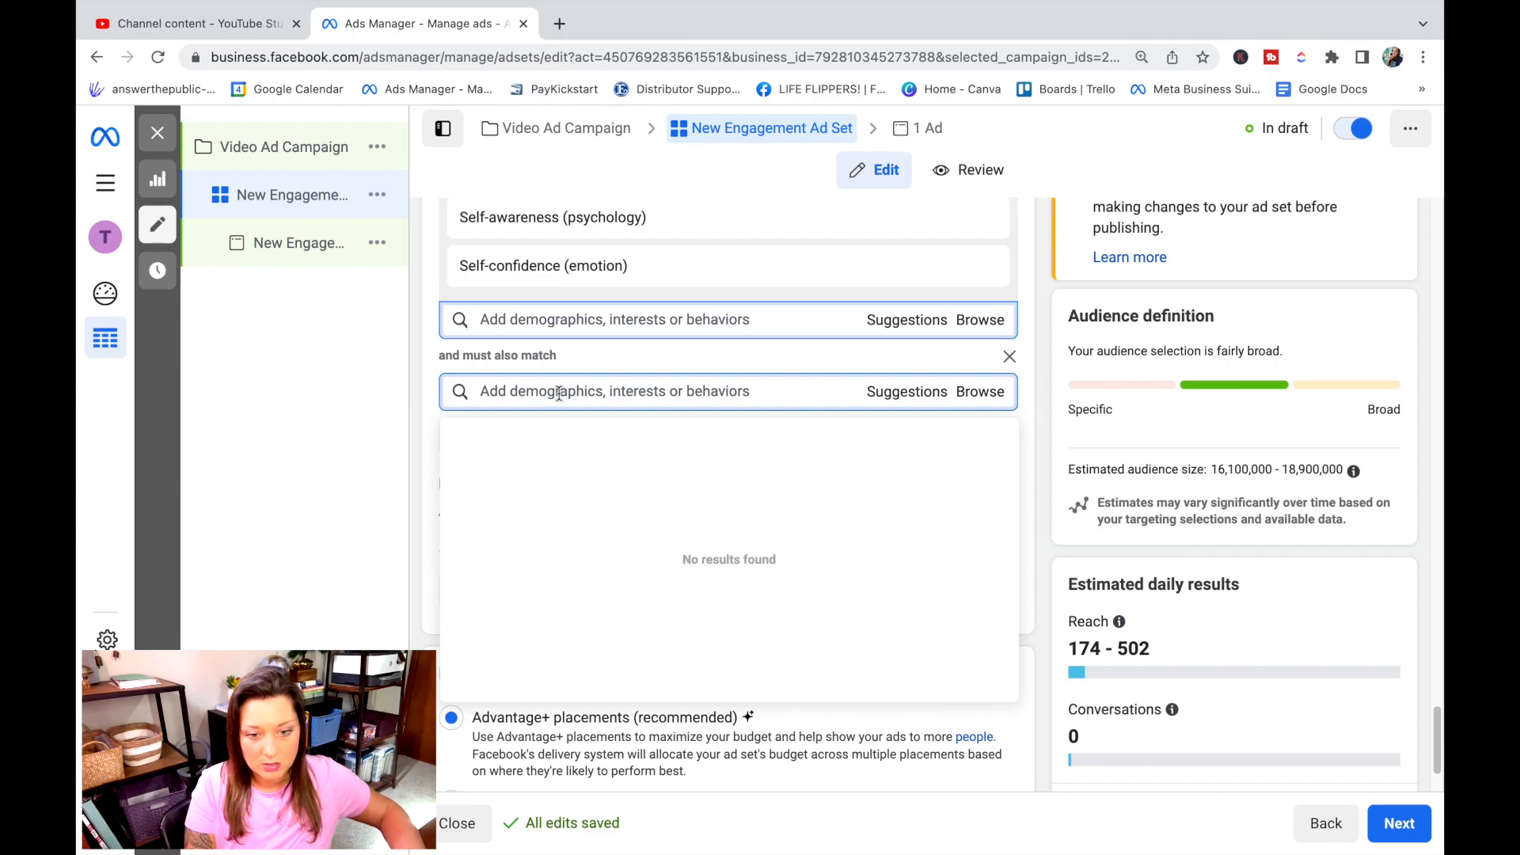
text(travel)
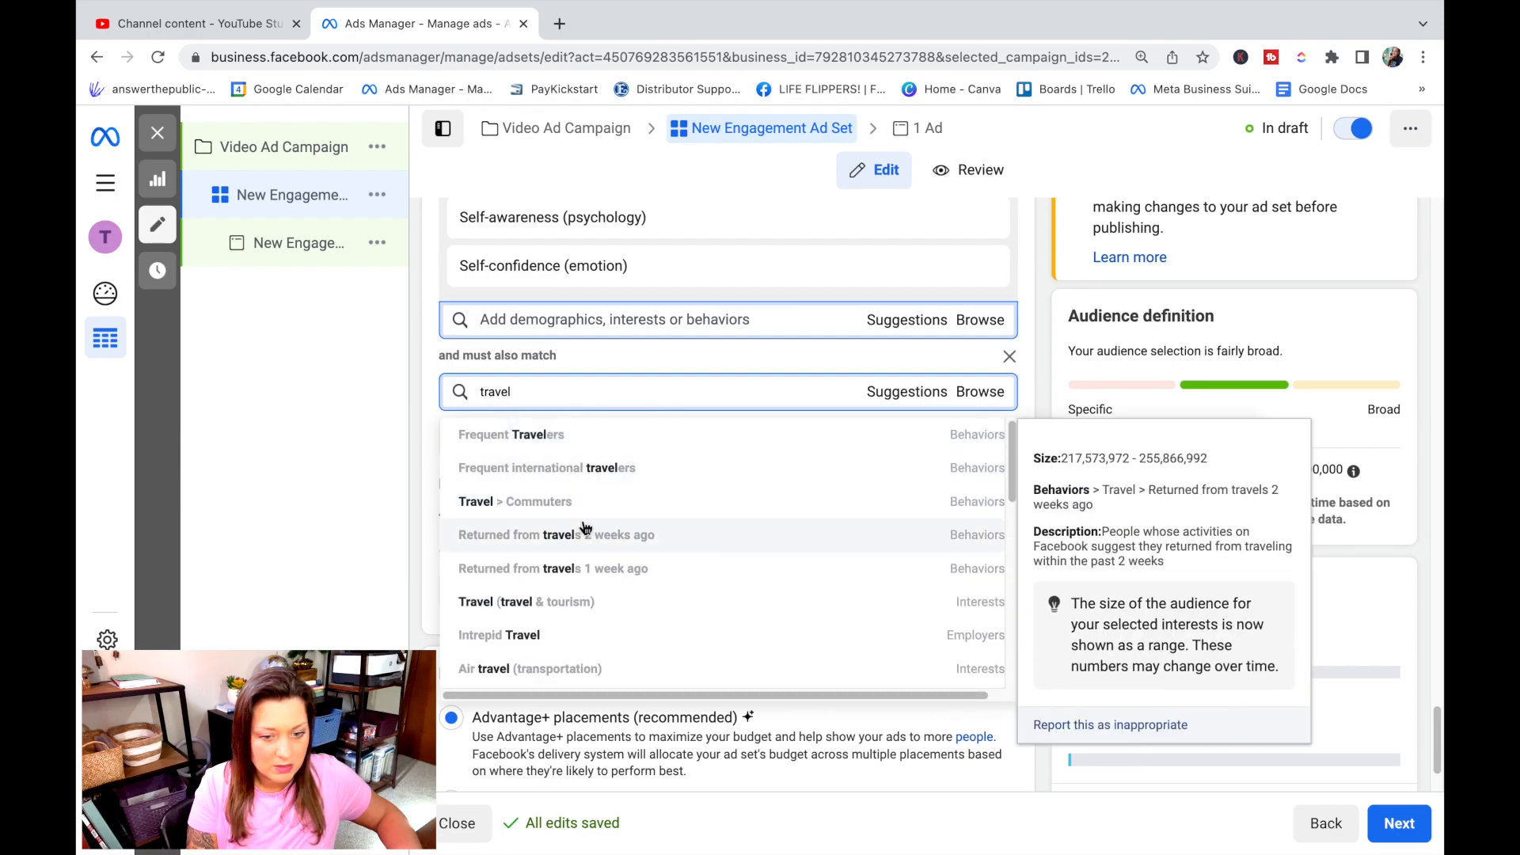
click(586, 604)
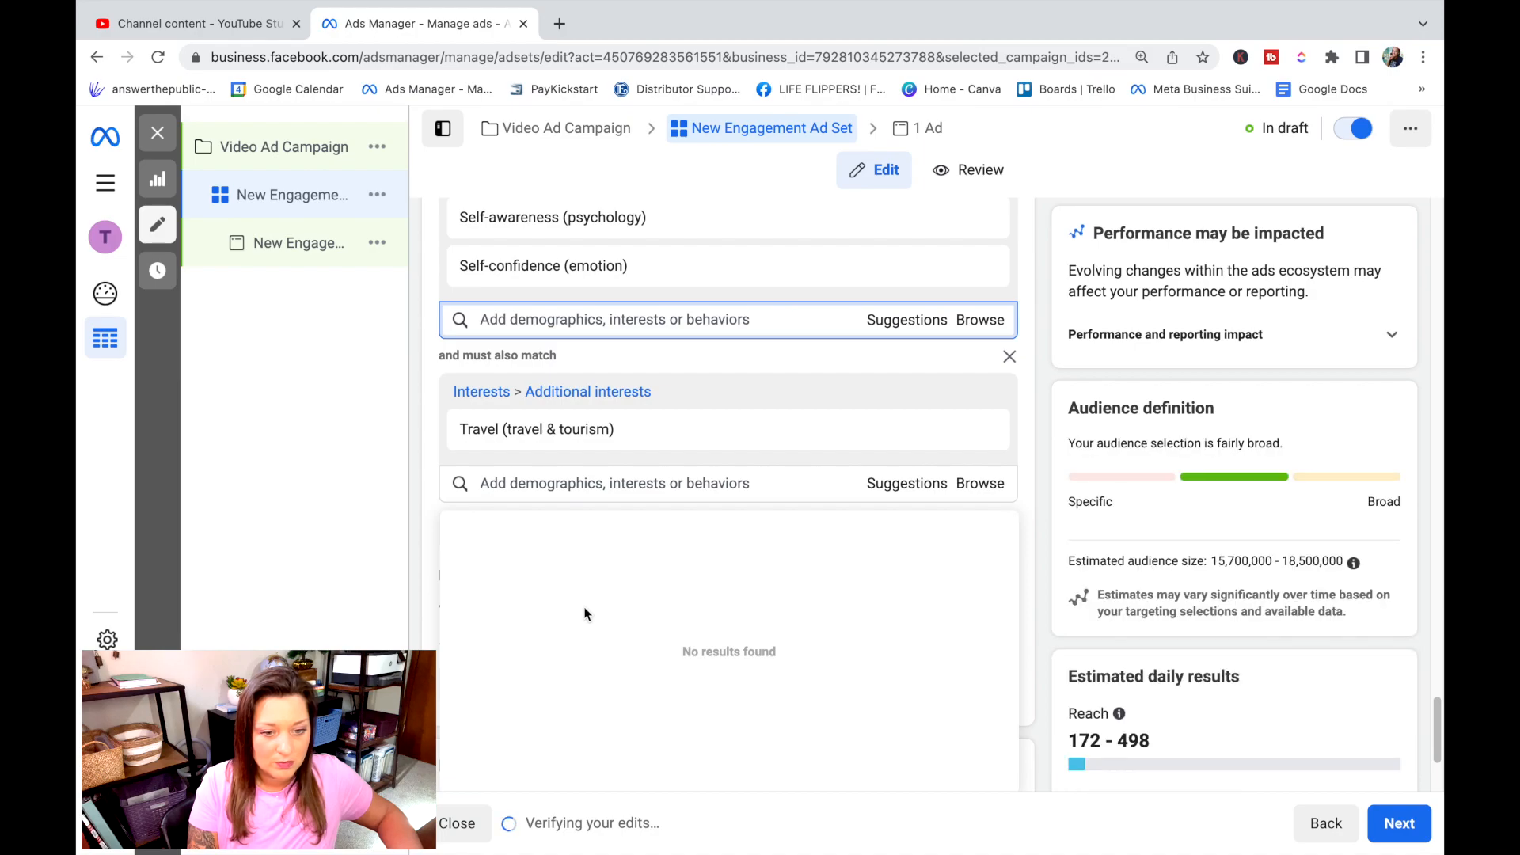
mouse_move(672, 433)
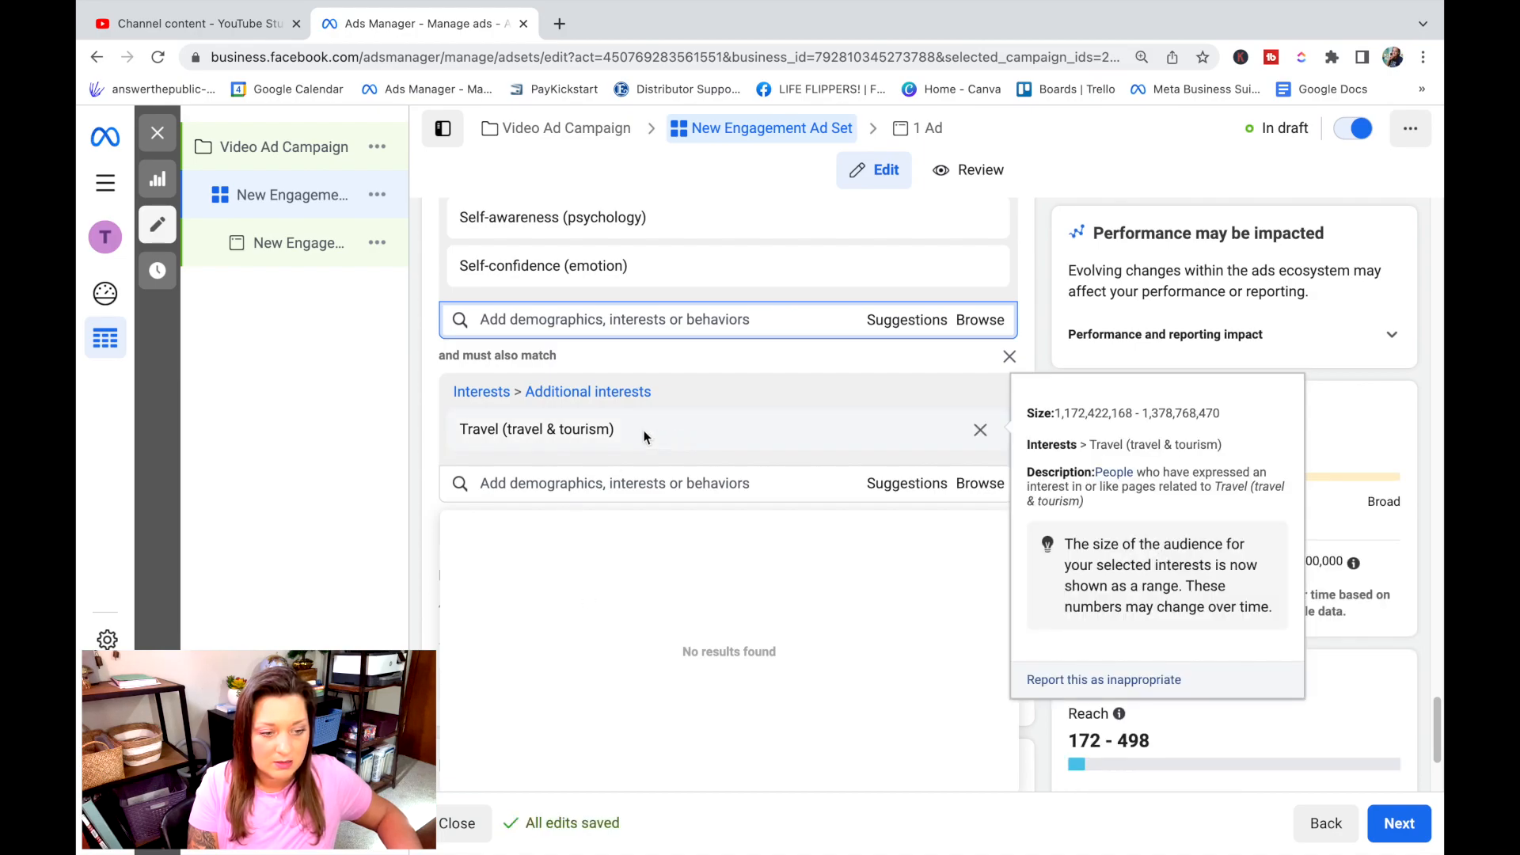
click(981, 430)
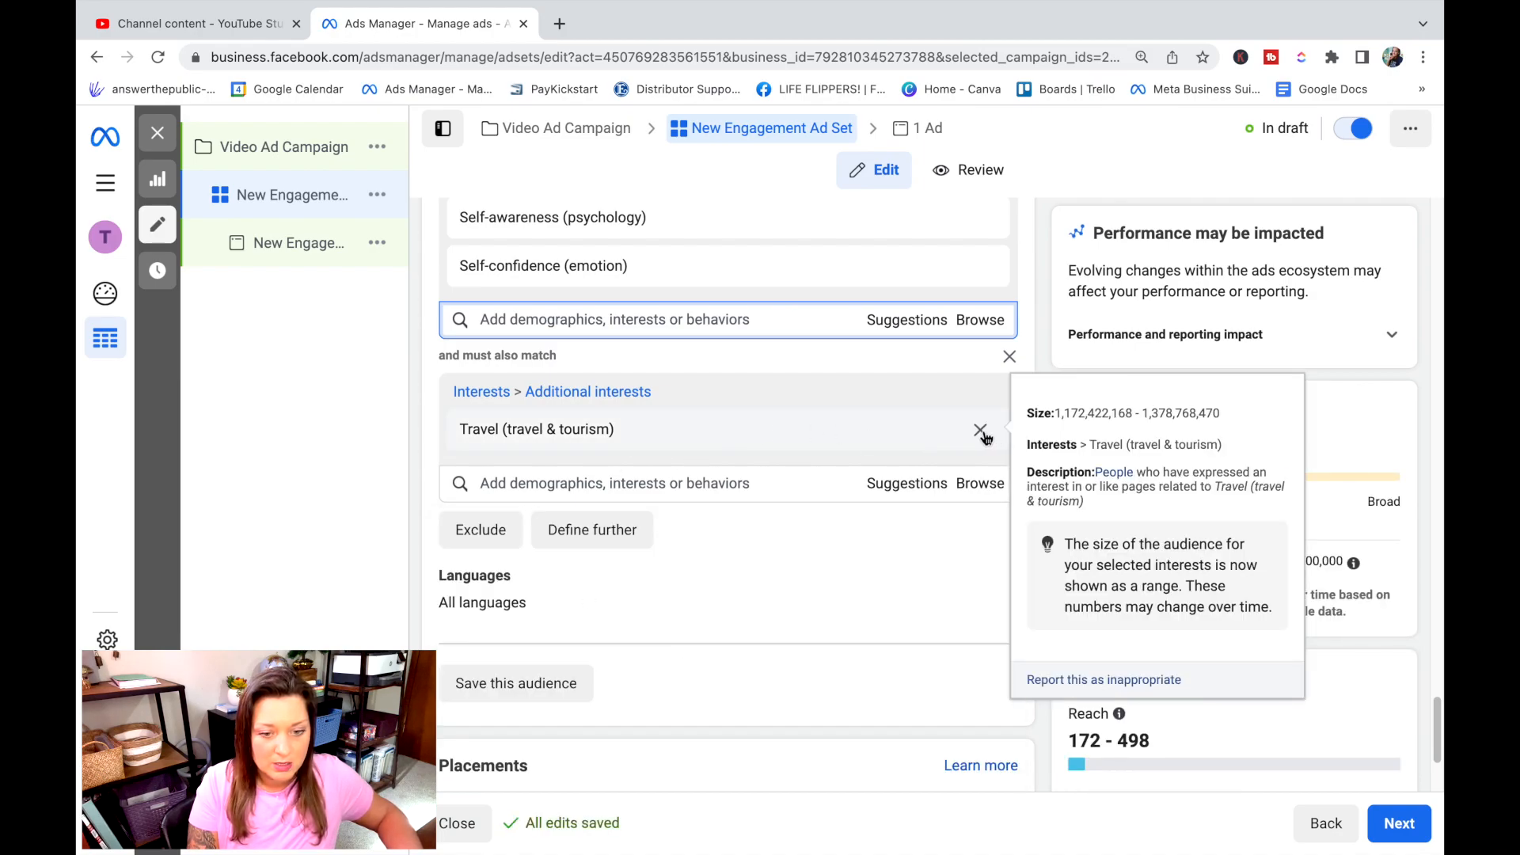
click(909, 396)
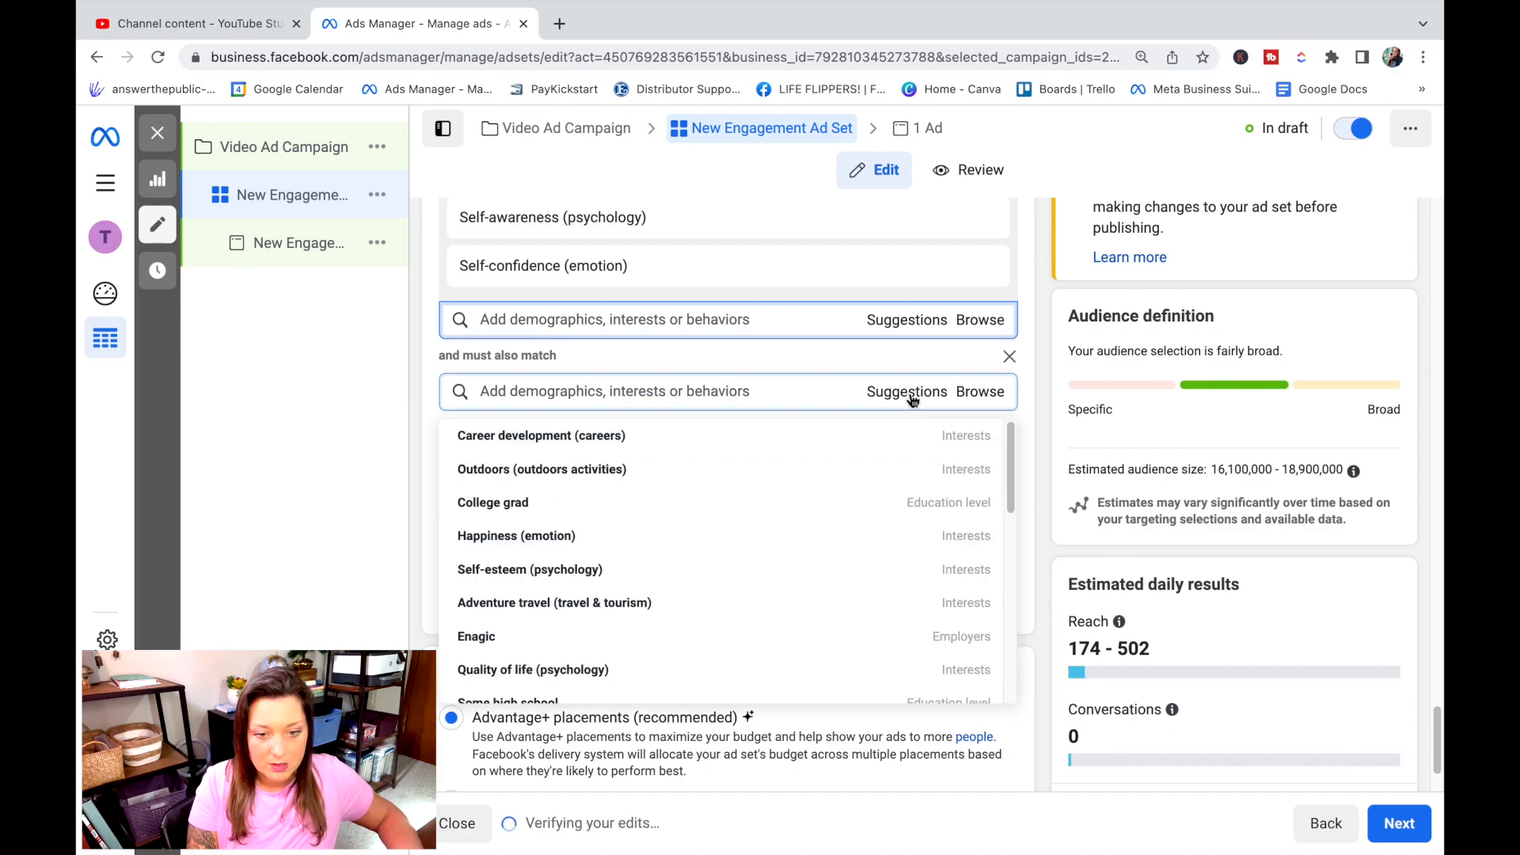
click(533, 396)
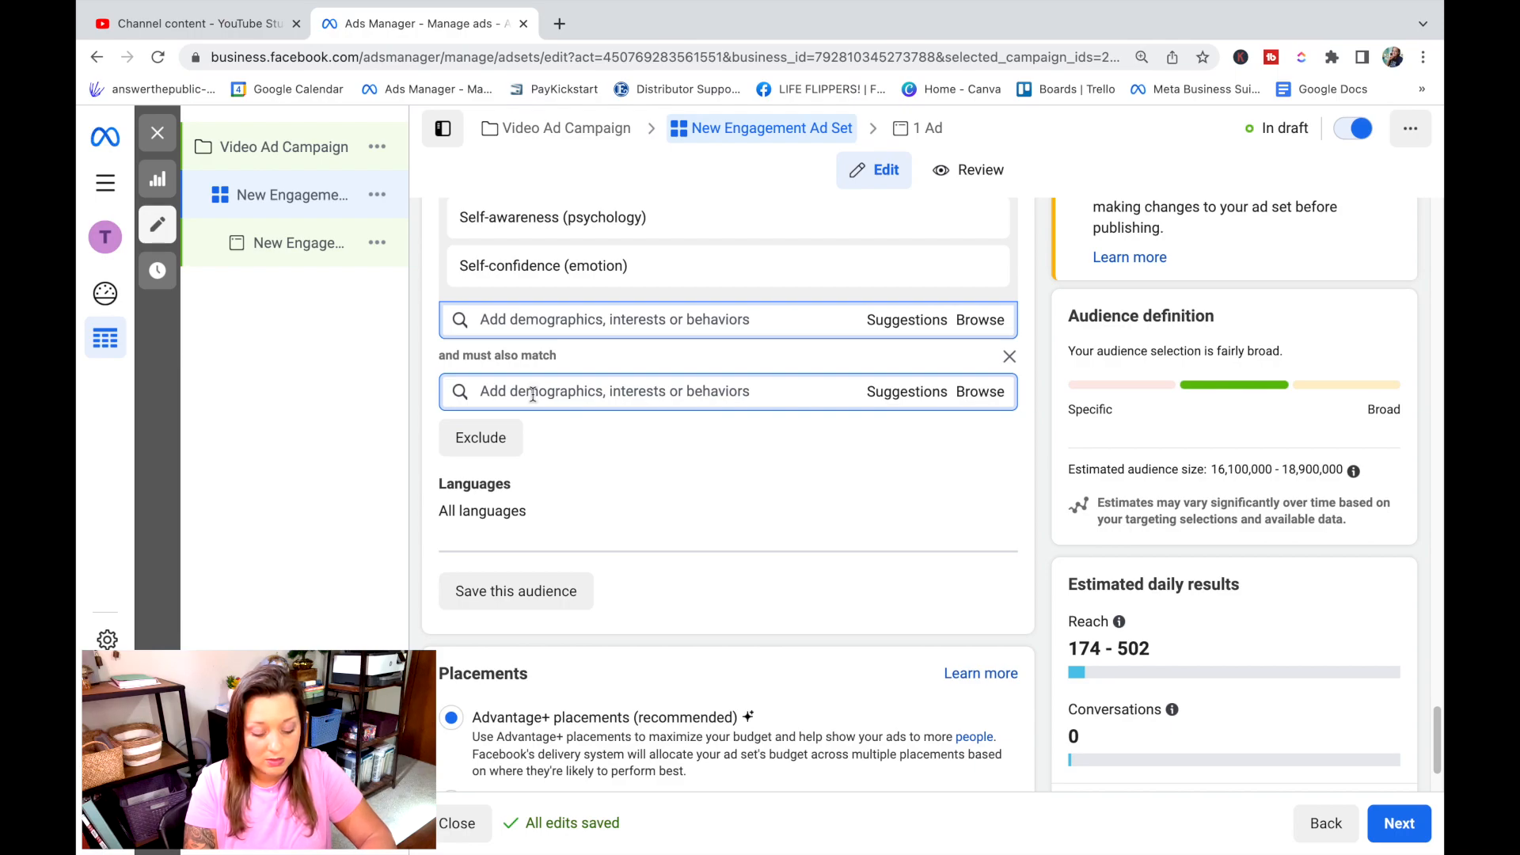
Step: Search for "outdoors" and add the interest "Outdoors (outdoors activities)" to the last must-also-match condition
text(out)
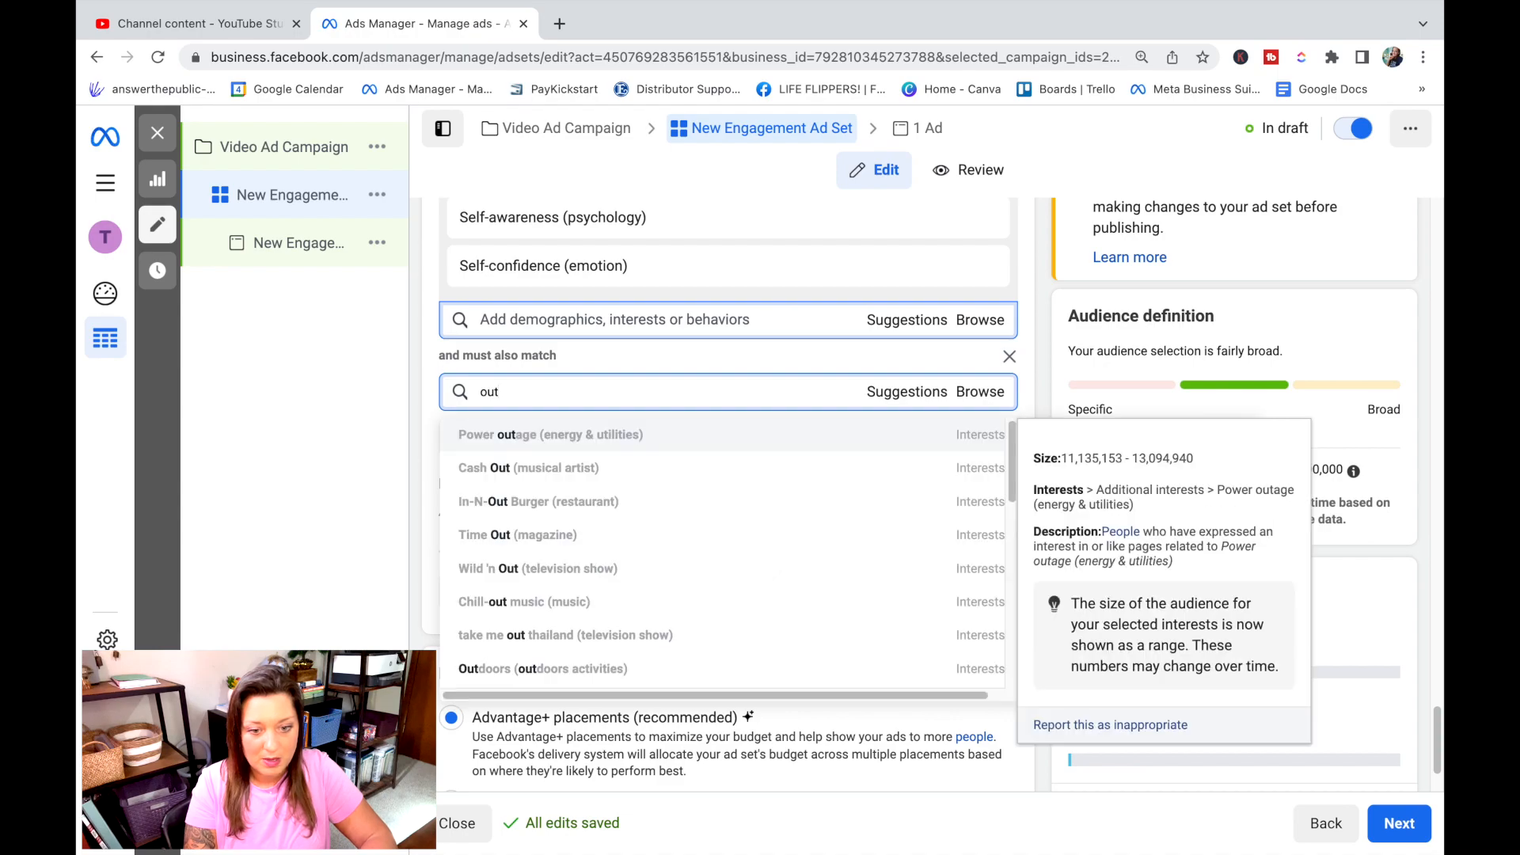
text(doors)
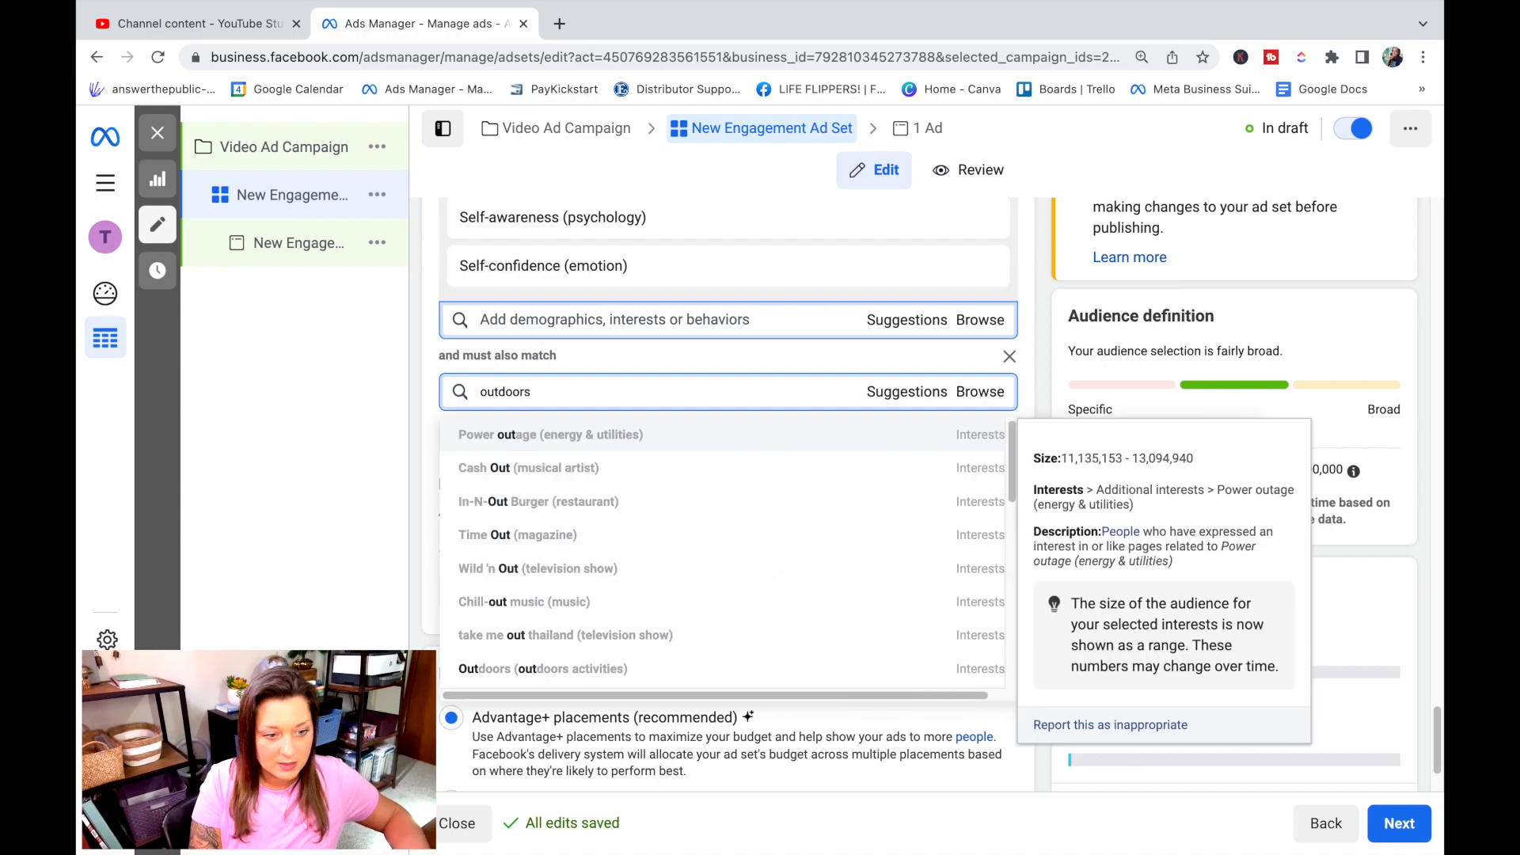
click(542, 668)
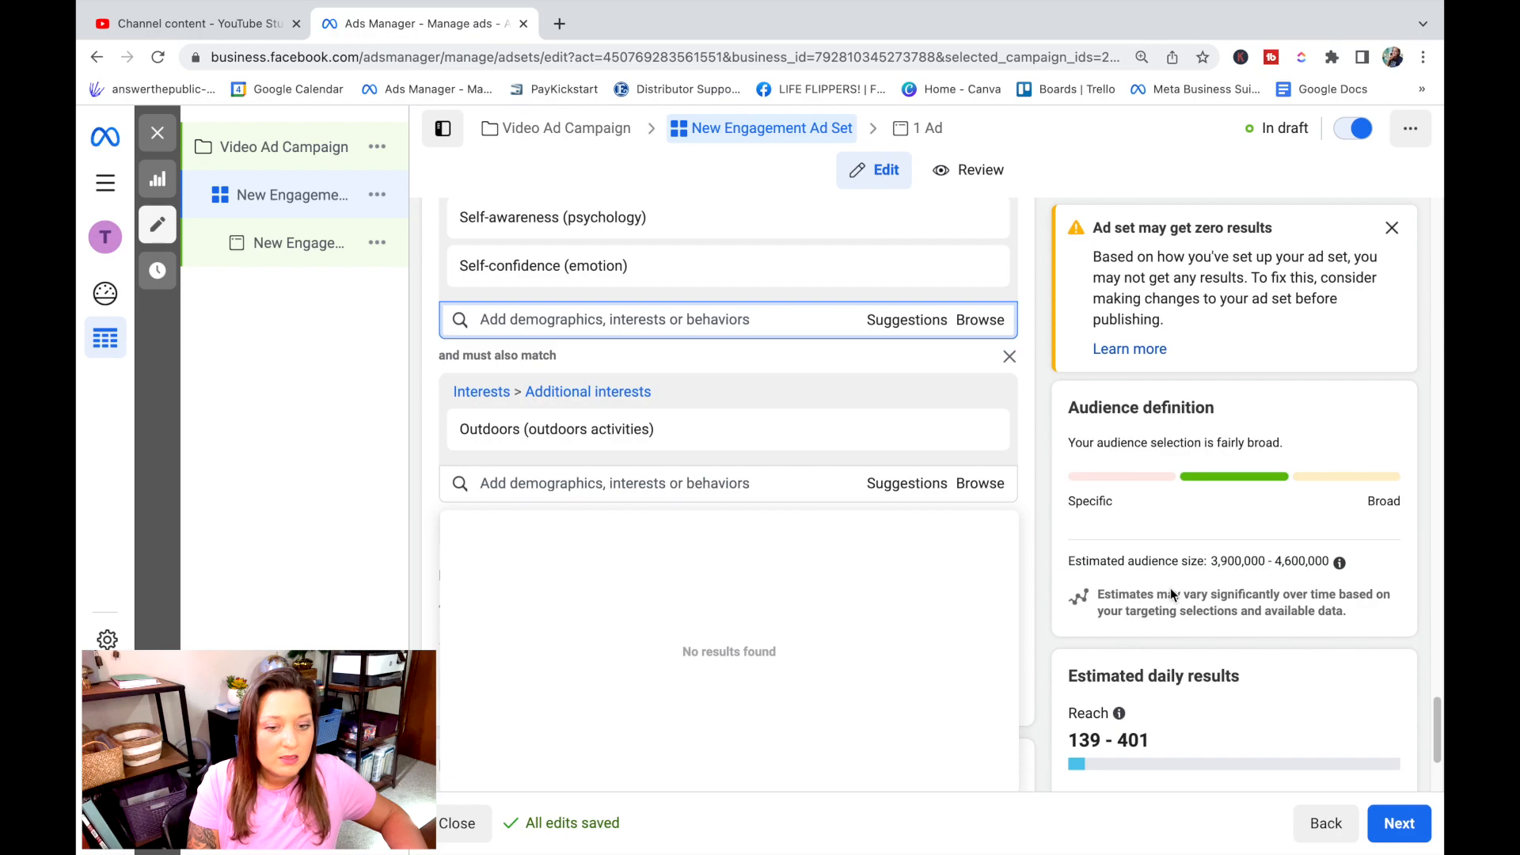
scroll(919, 605, up, 1)
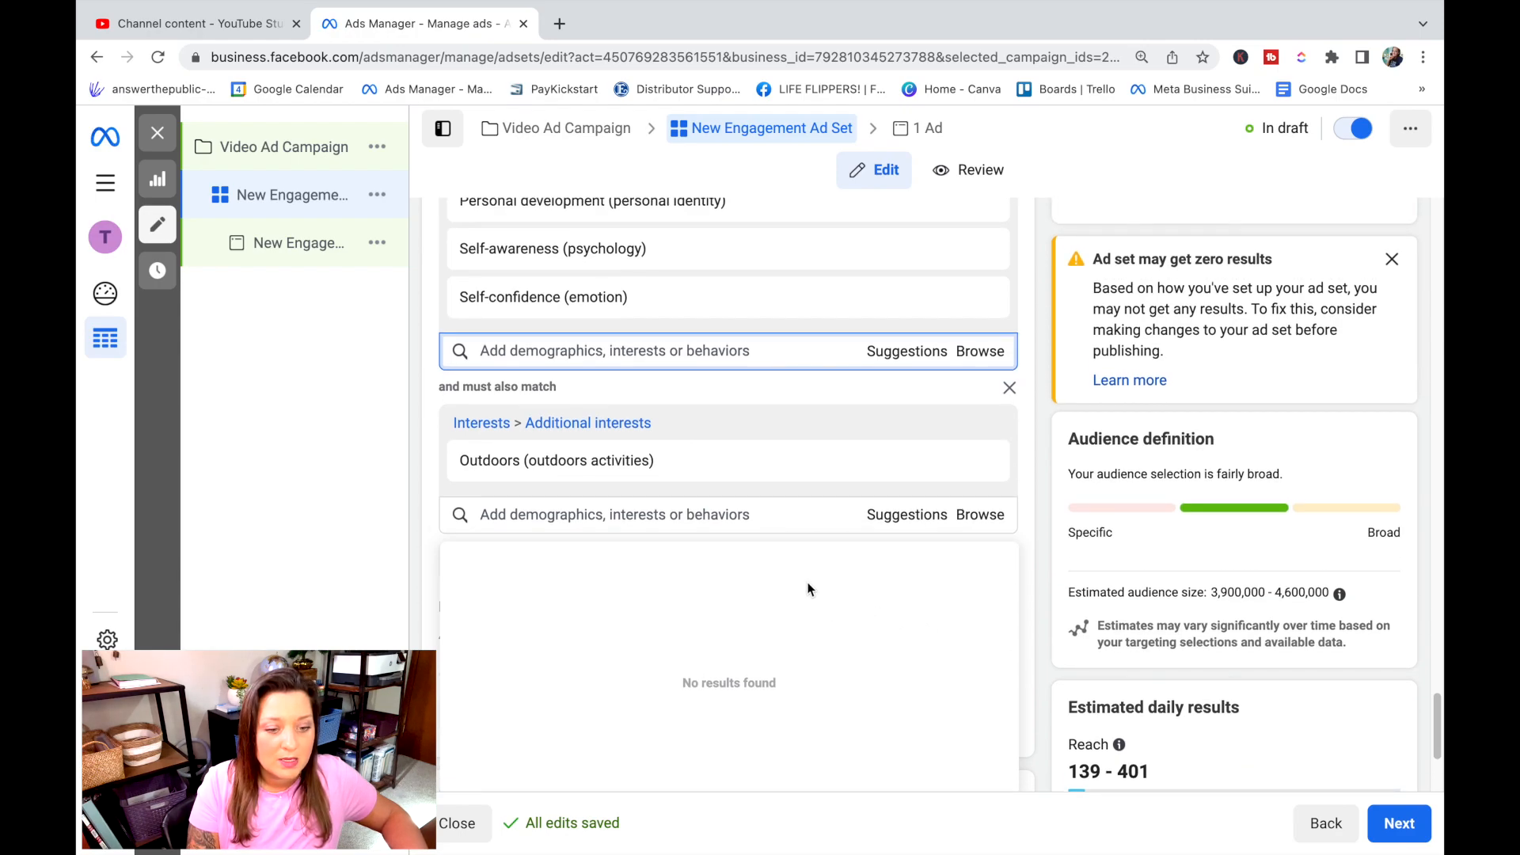
click(905, 516)
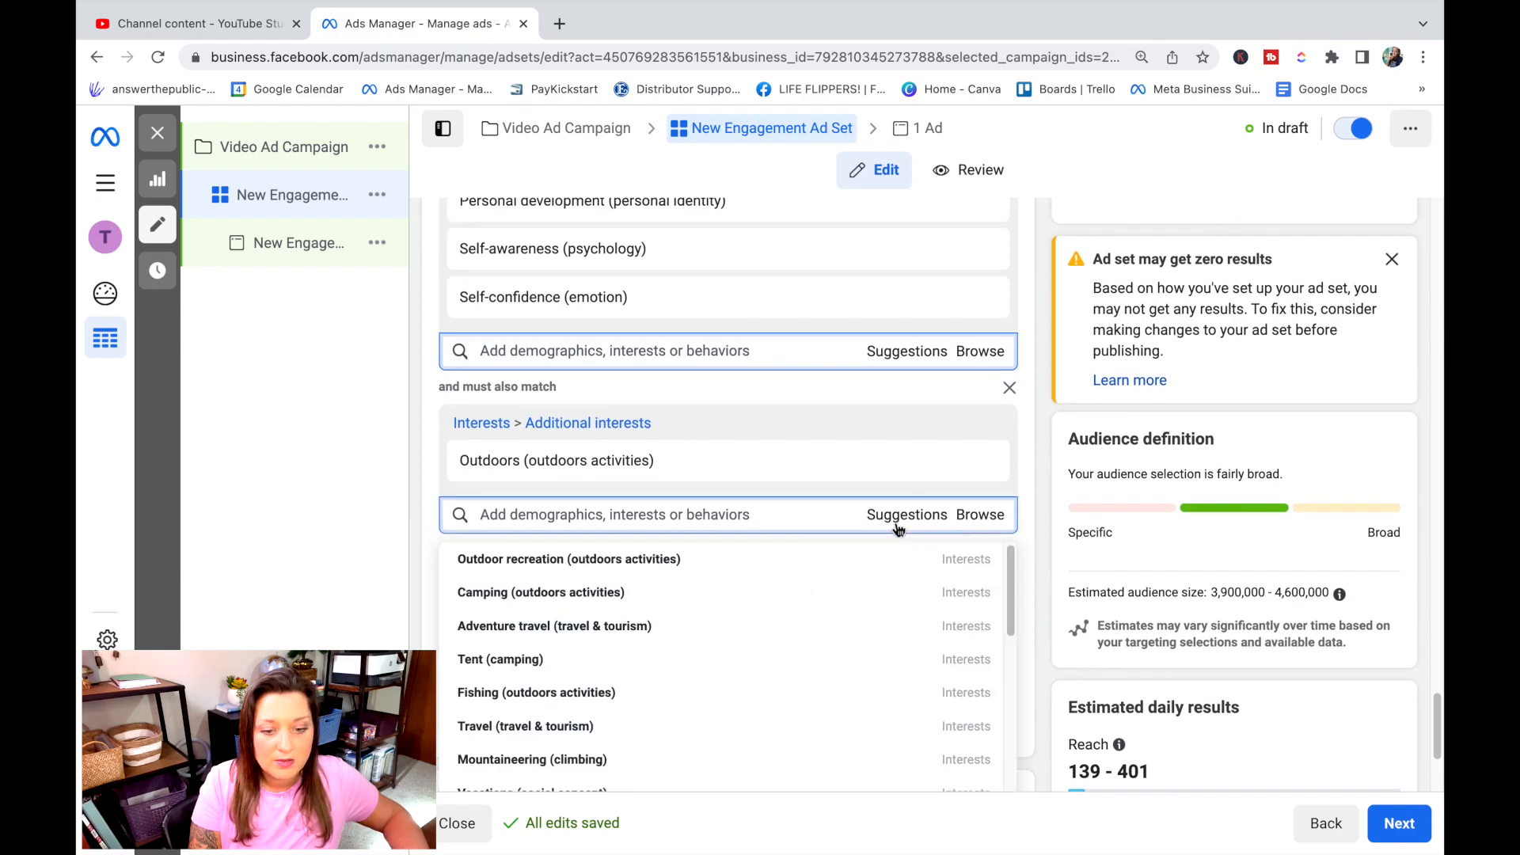
click(590, 594)
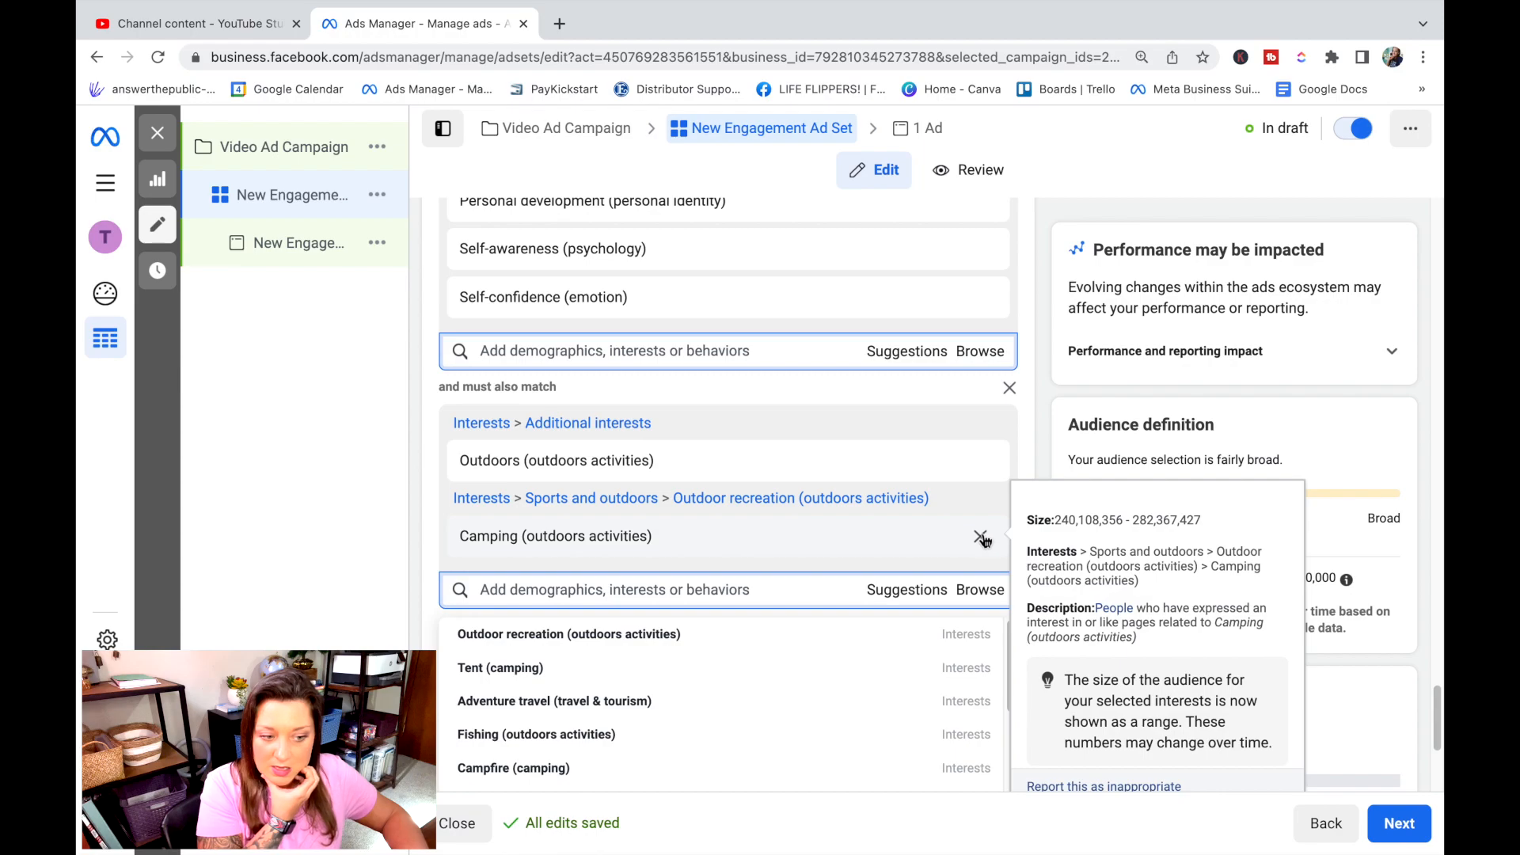
click(985, 539)
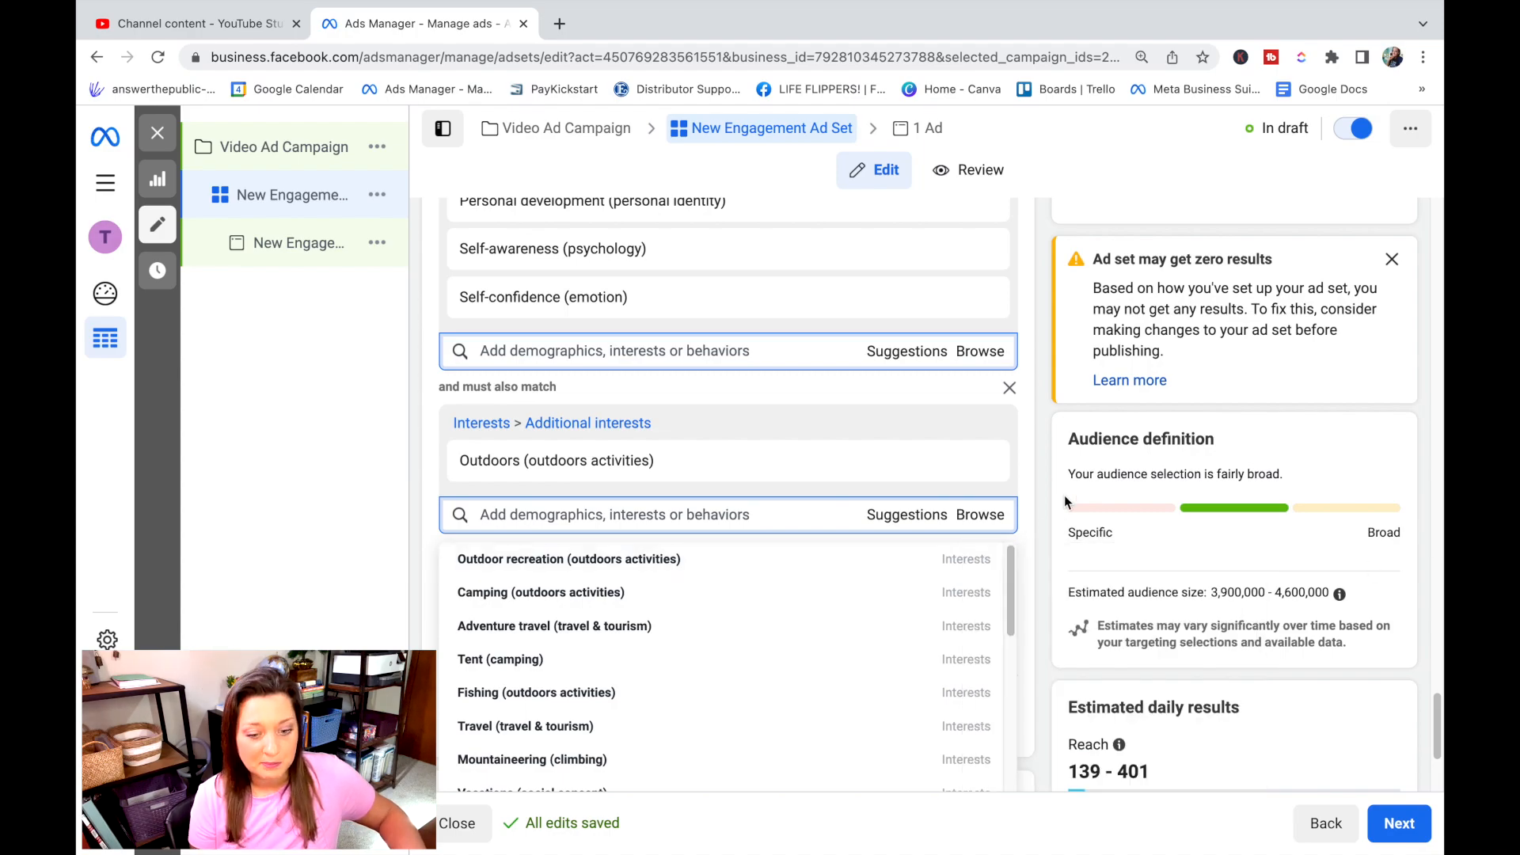
scroll(1026, 522, down, 1)
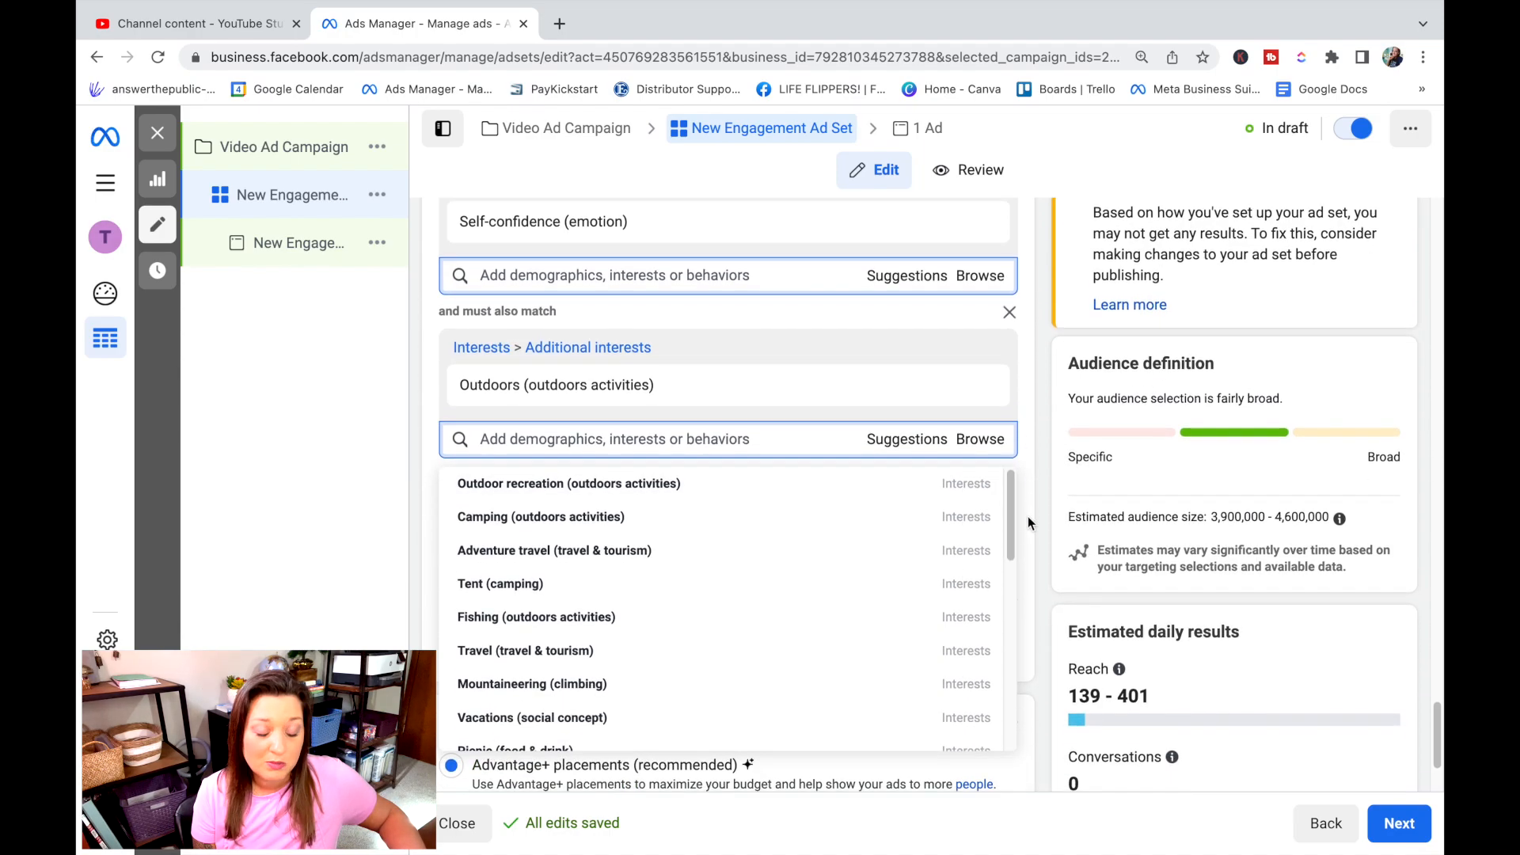
click(1039, 523)
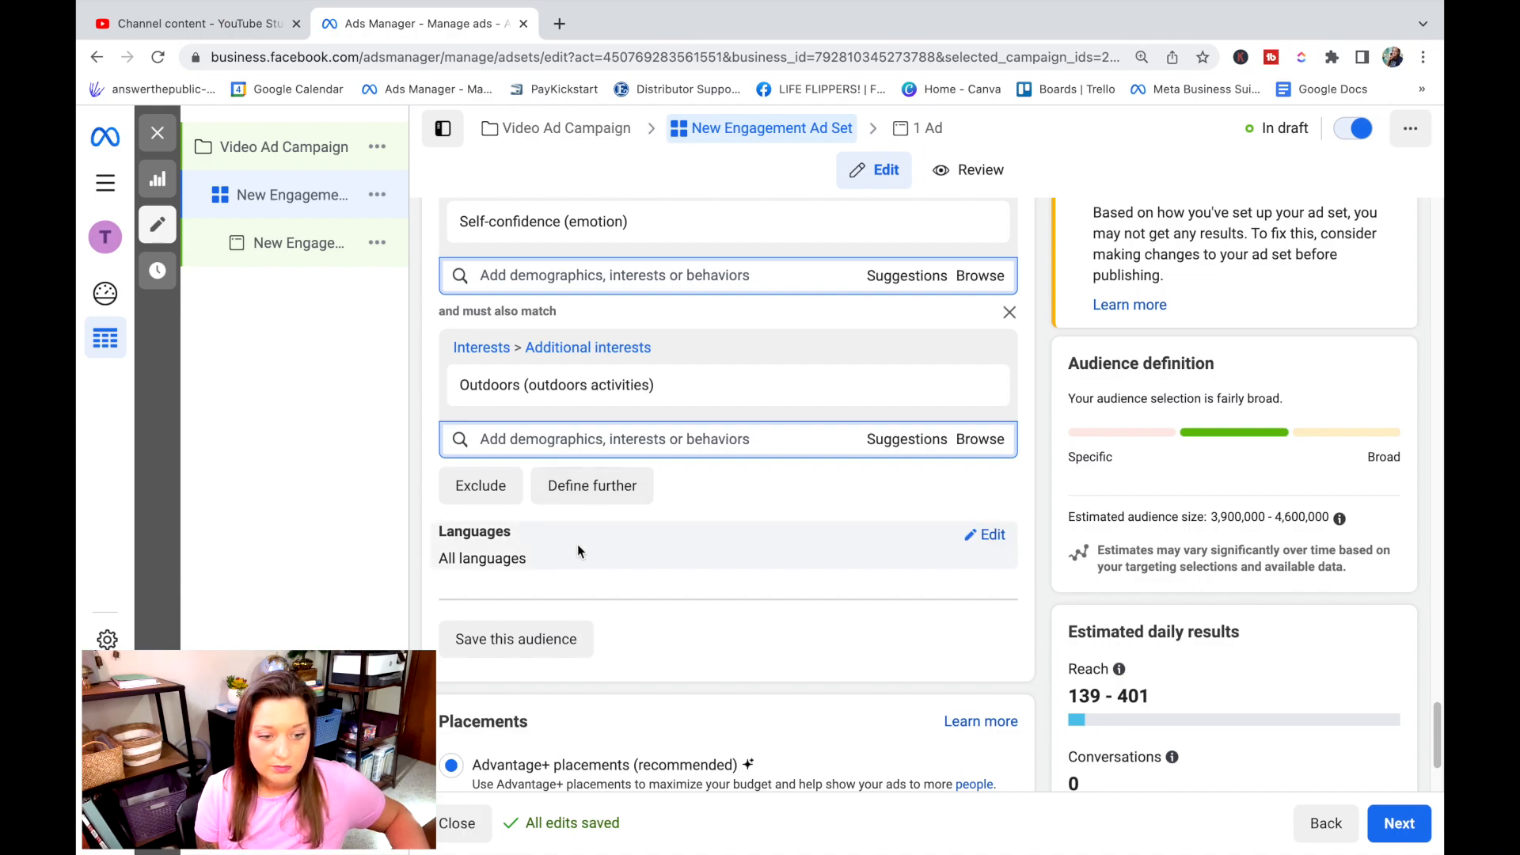
Step: Restrict the ad set's audience language to English (US)
scroll(683, 432, up, 1)
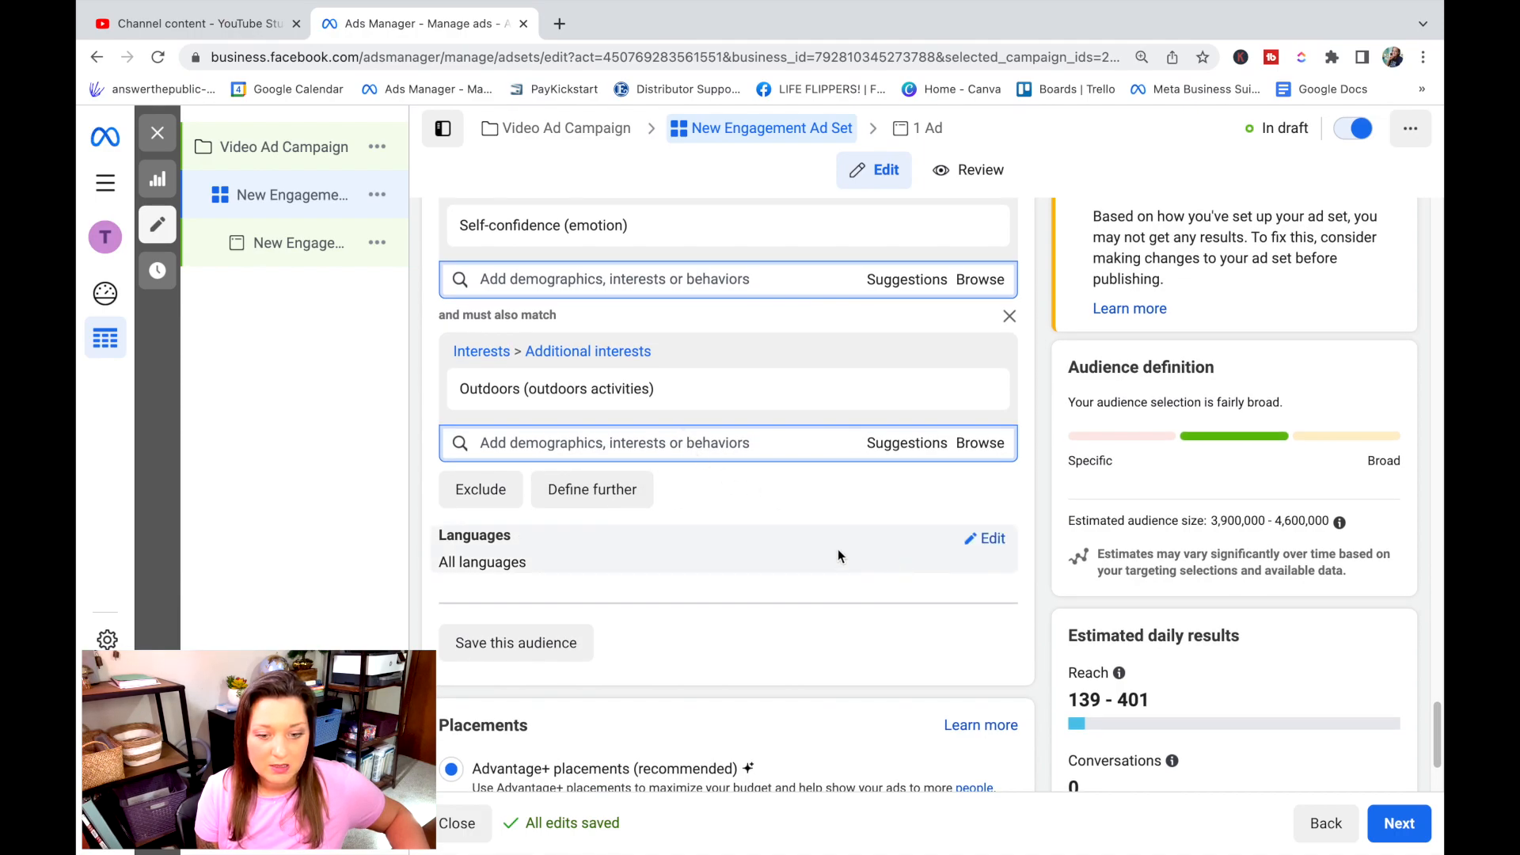
click(990, 542)
click(651, 573)
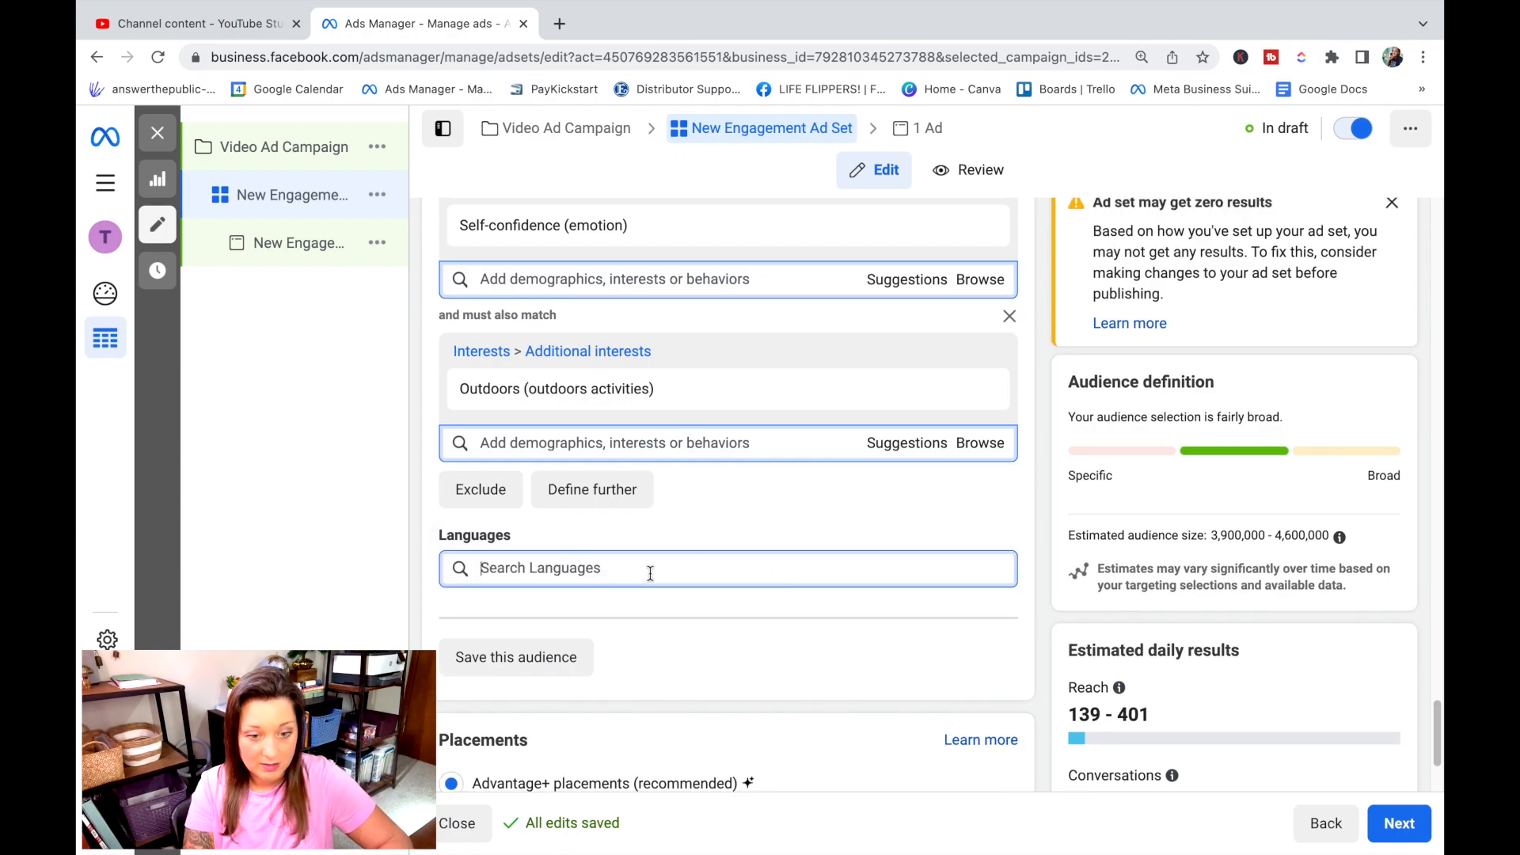
text(english)
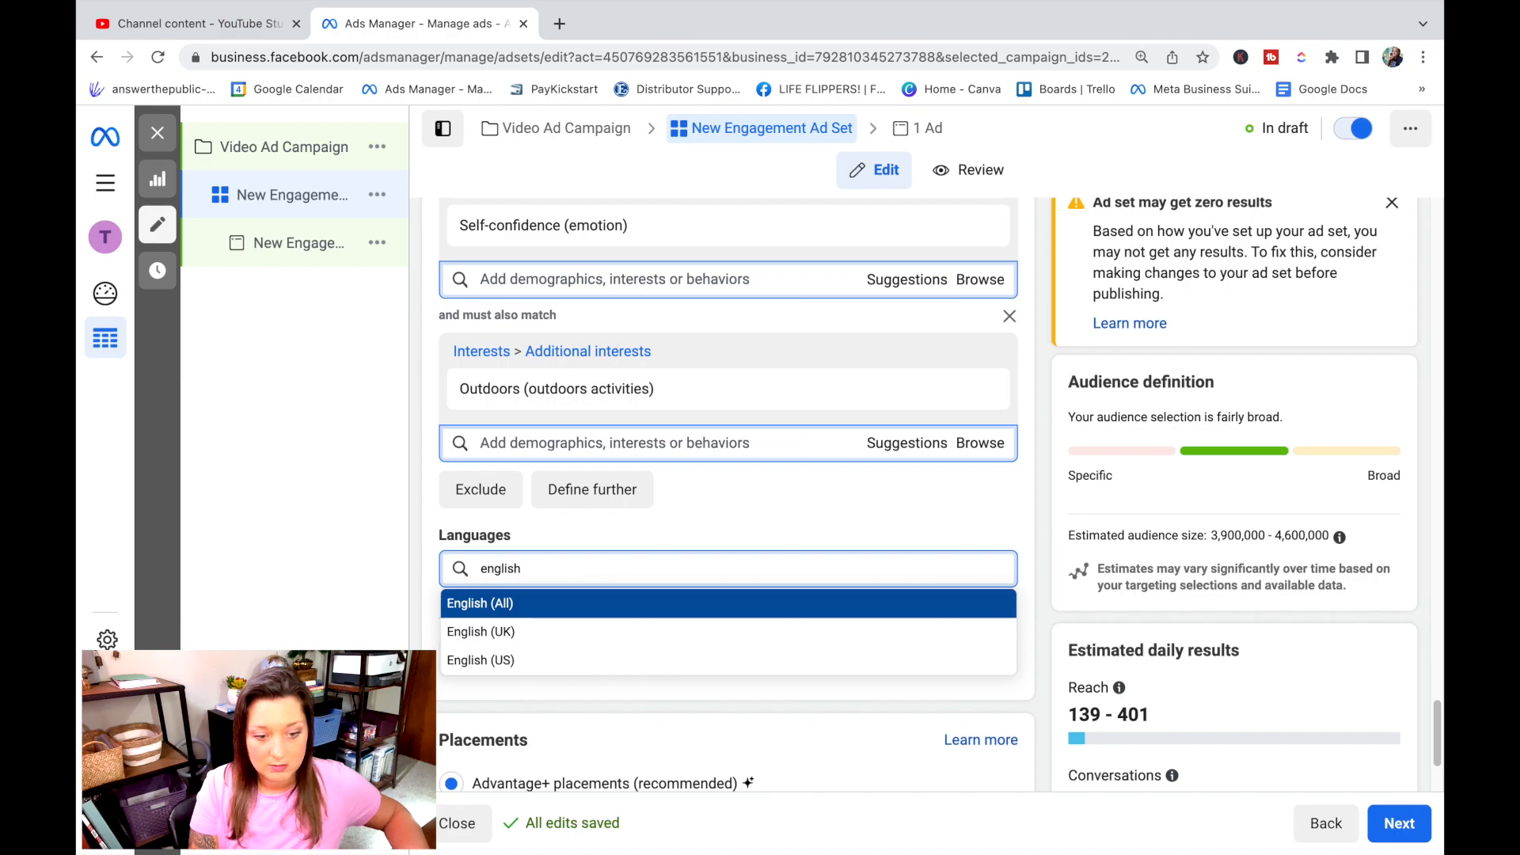
click(830, 665)
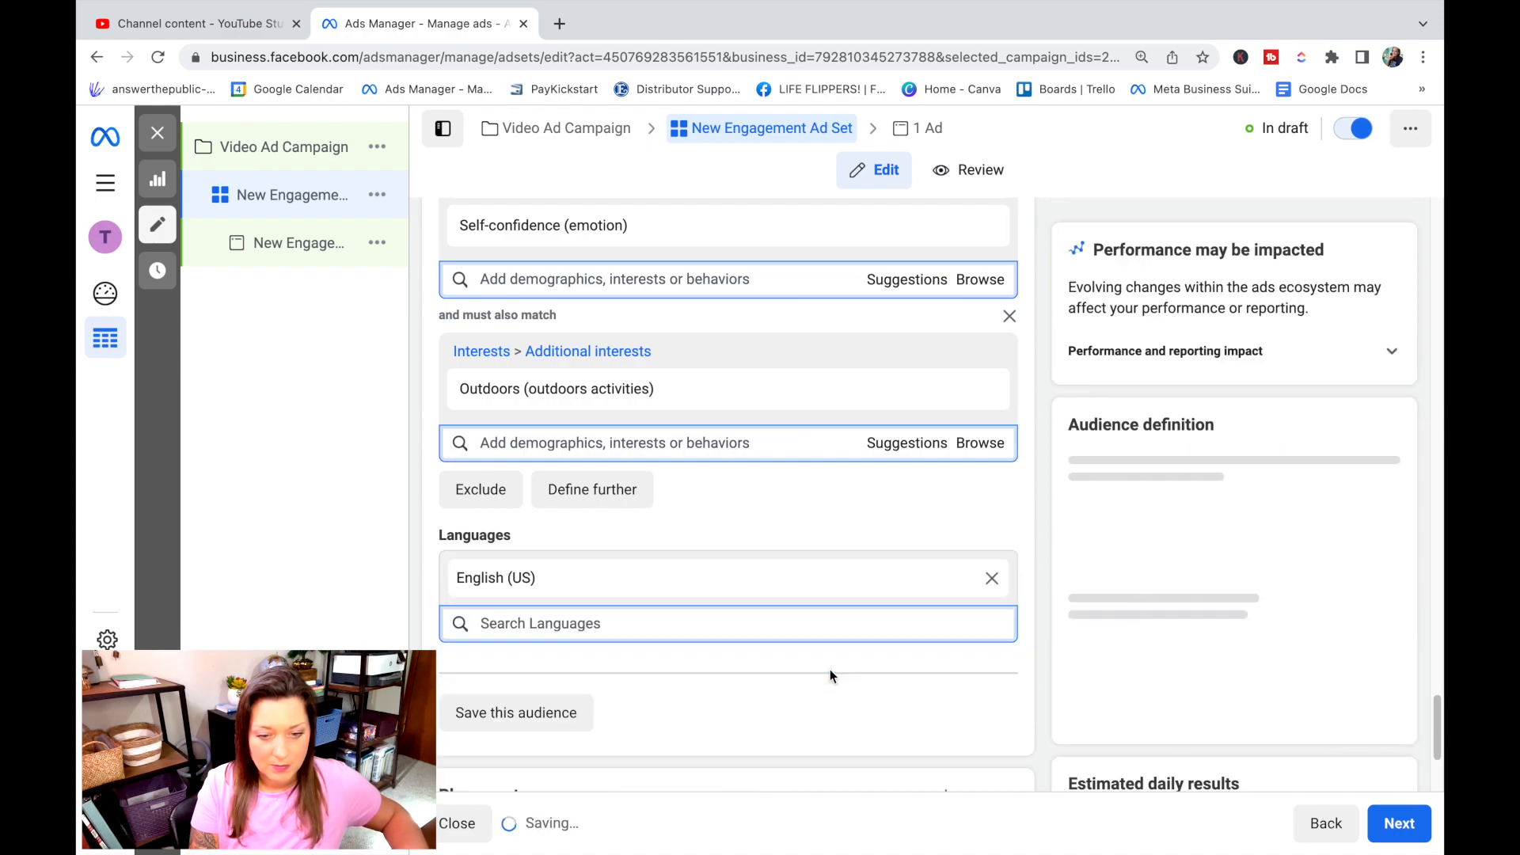
Step: Save the configured targeting as a reusable audience named "Video Aud. Camping"
scroll(830, 670, down, 3)
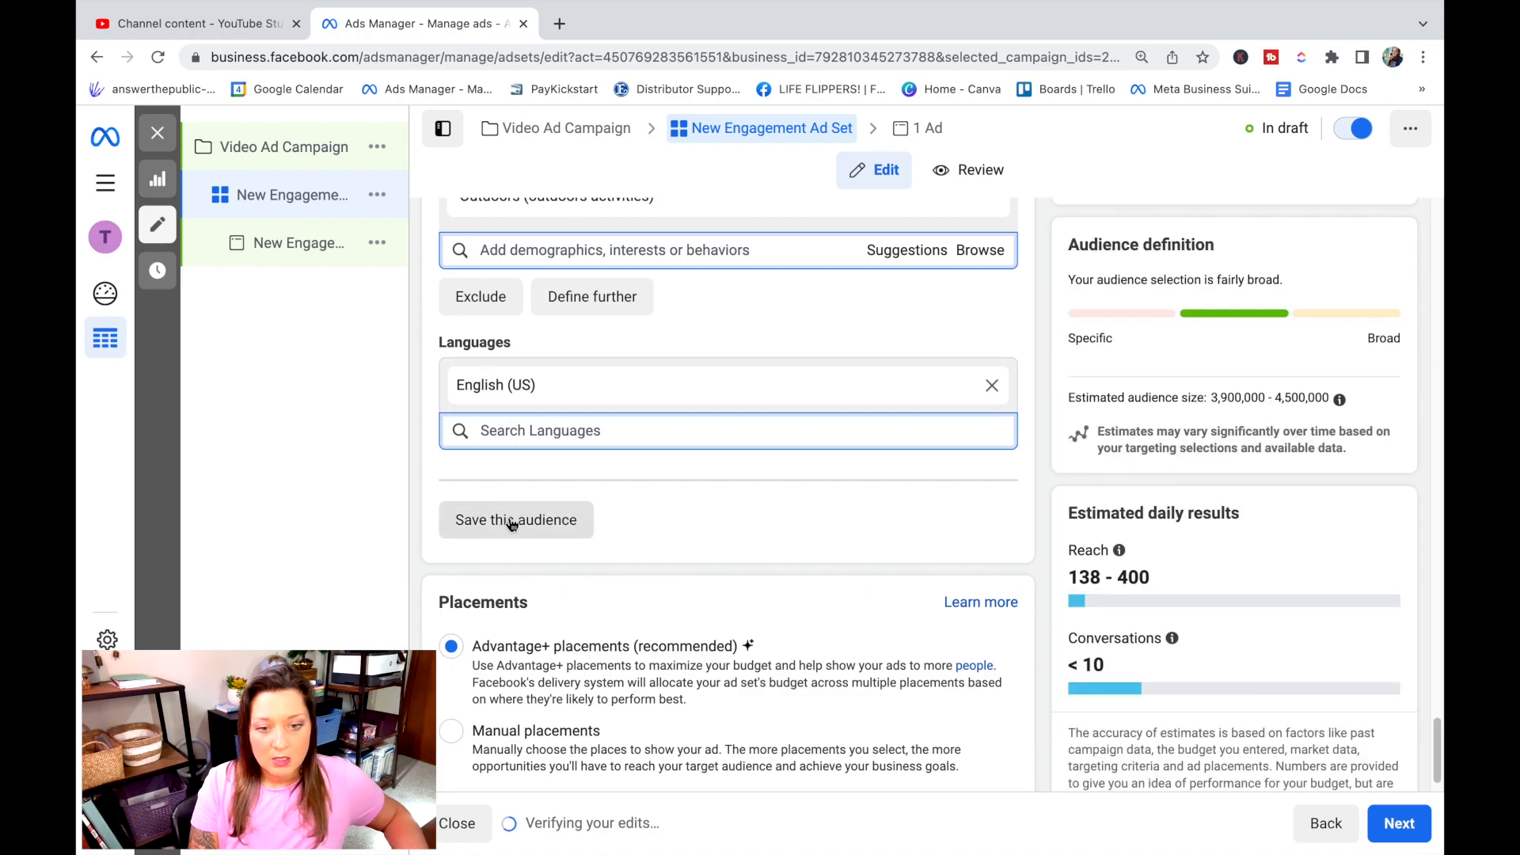
scroll(515, 522, up, 15)
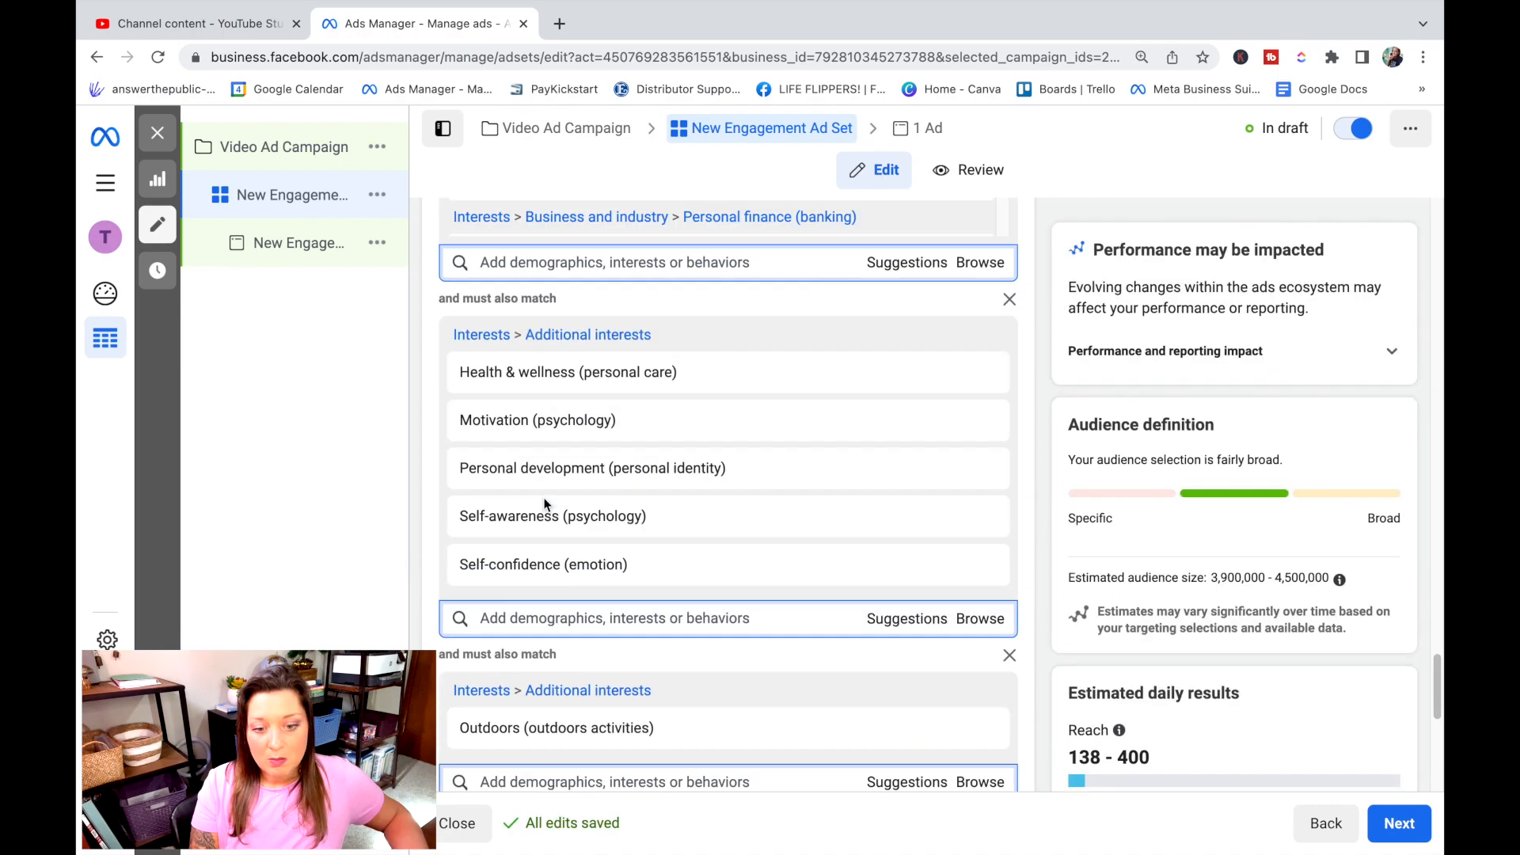
scroll(602, 586, down, 12)
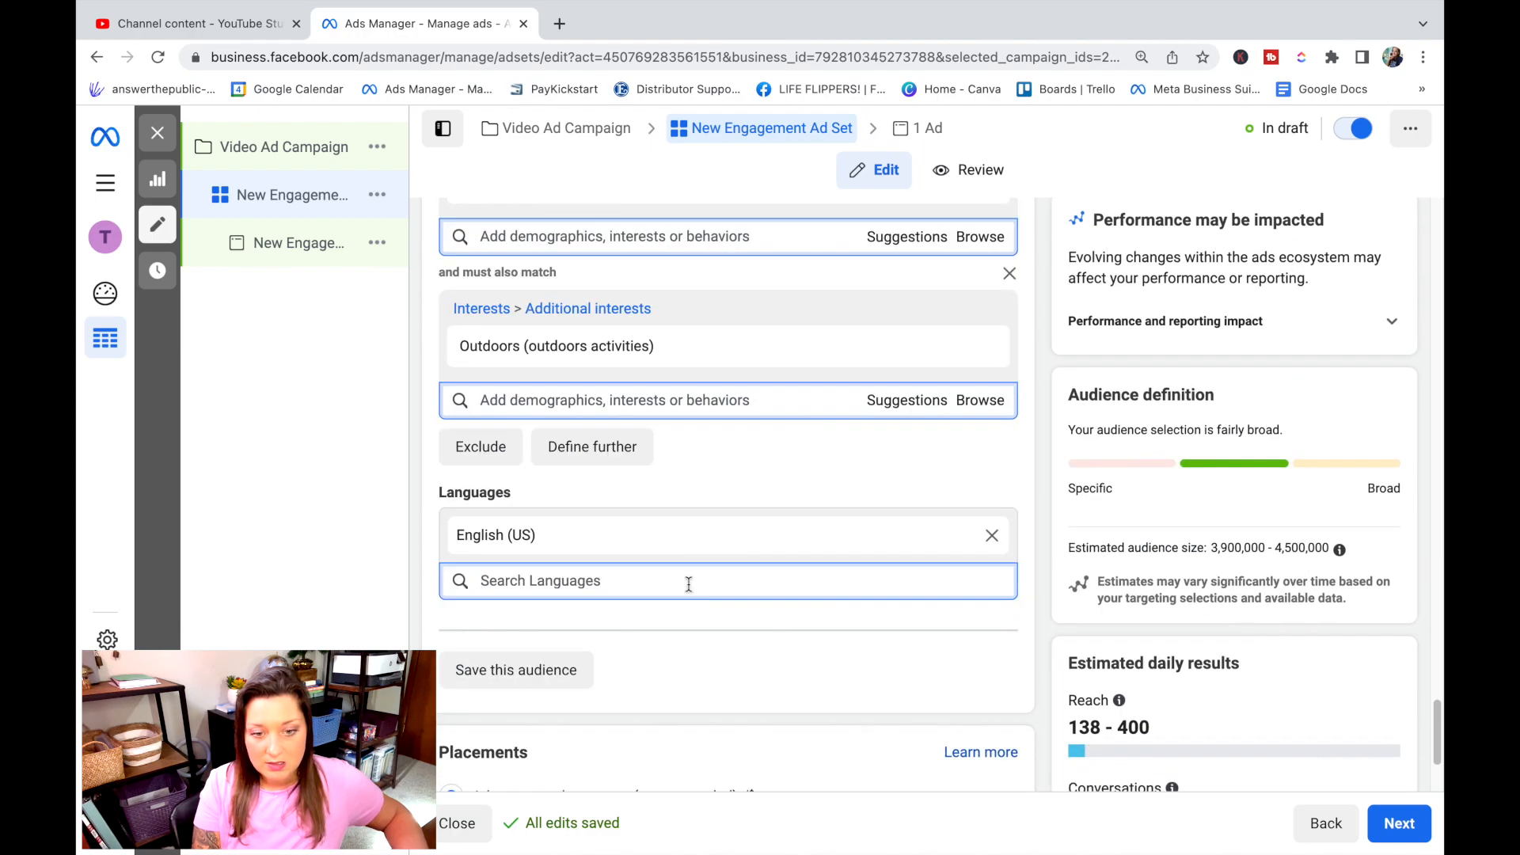
click(523, 668)
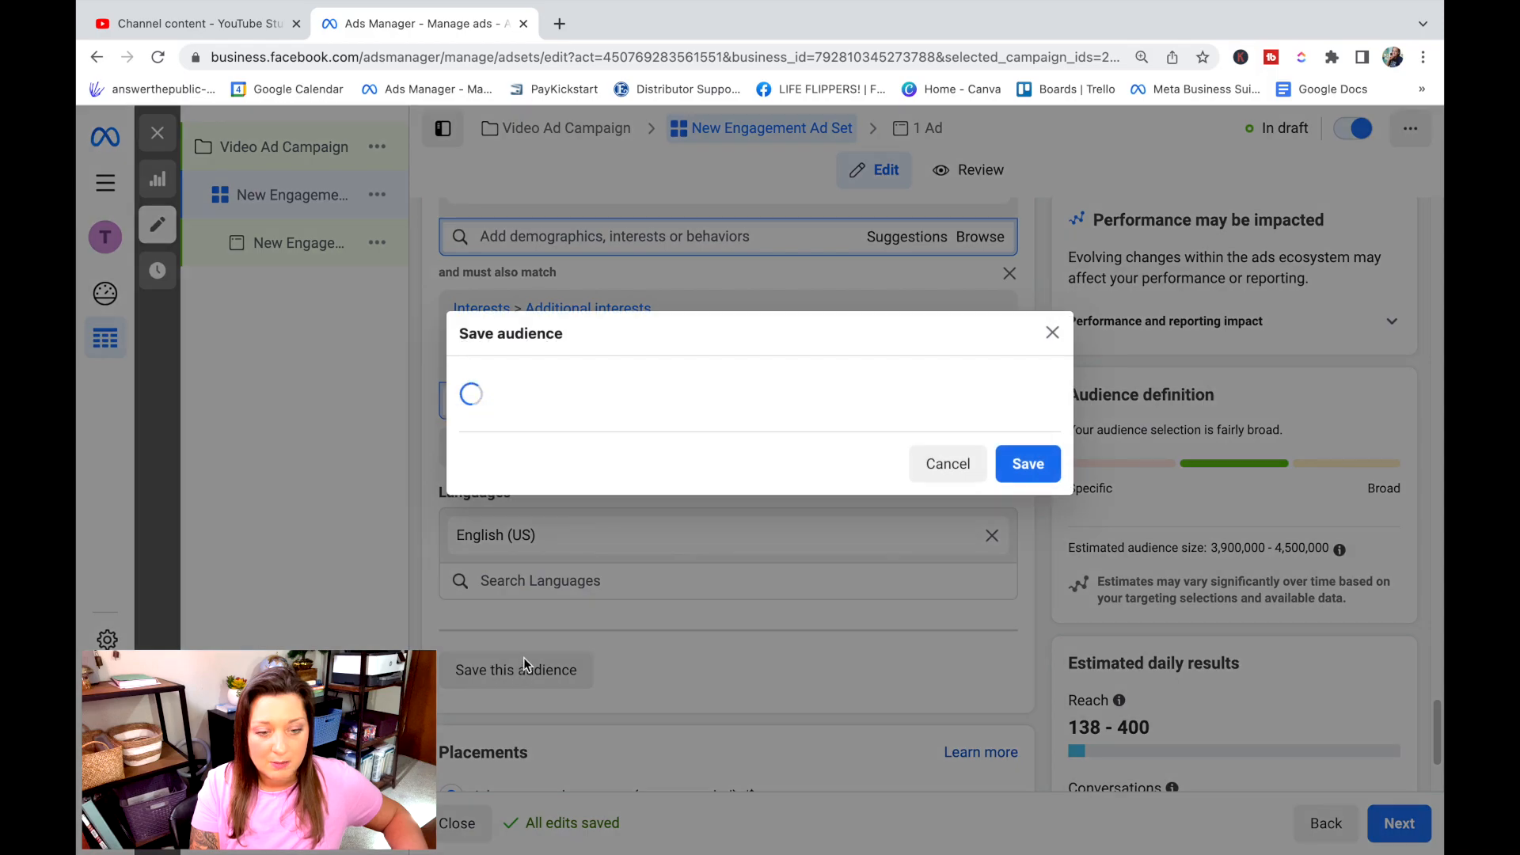
drag(744, 311, 513, 283)
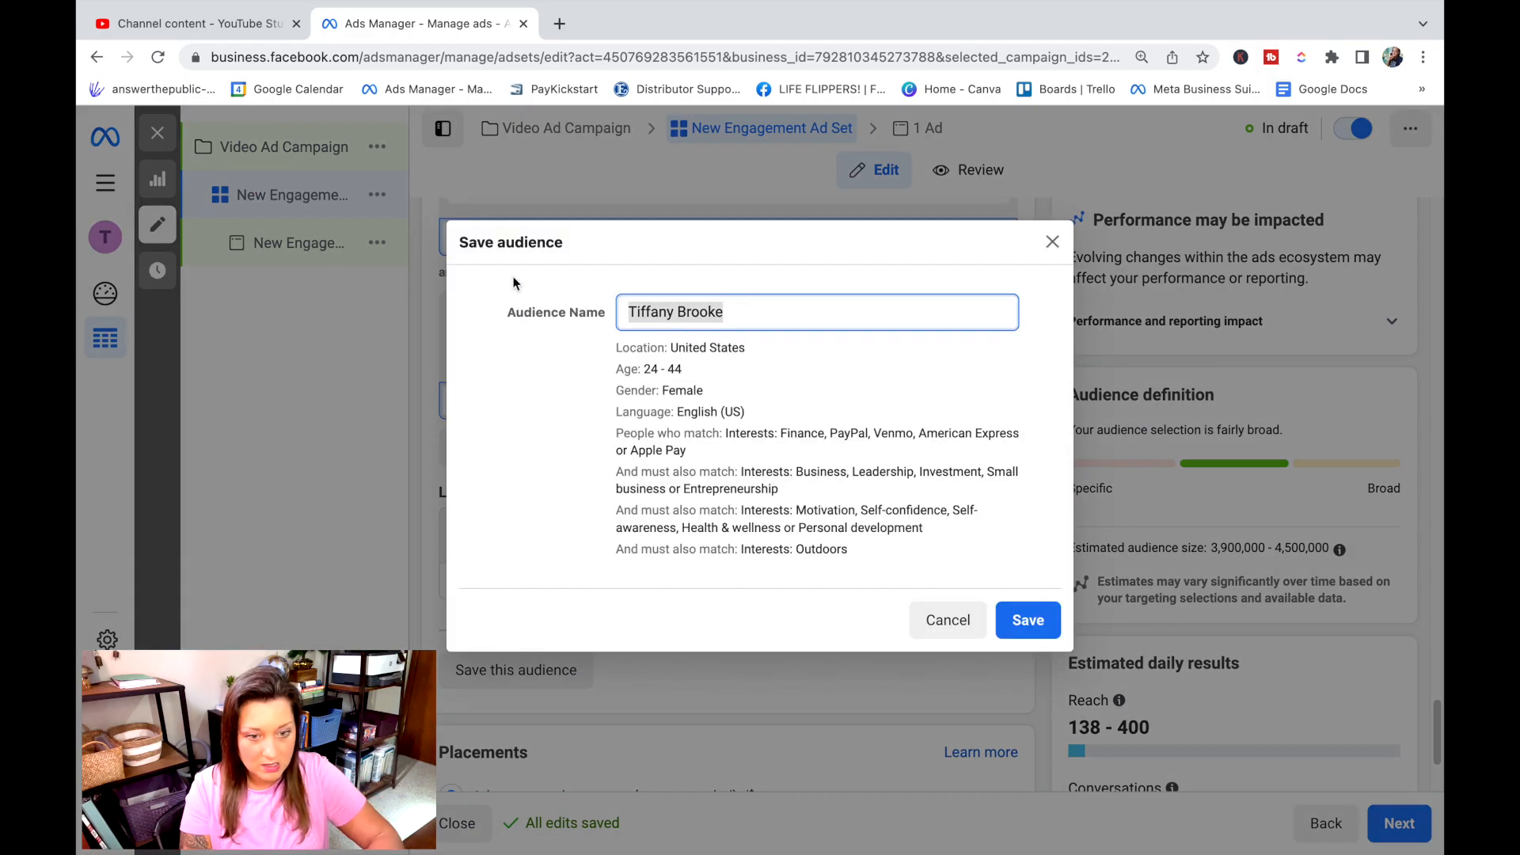
text(Video )
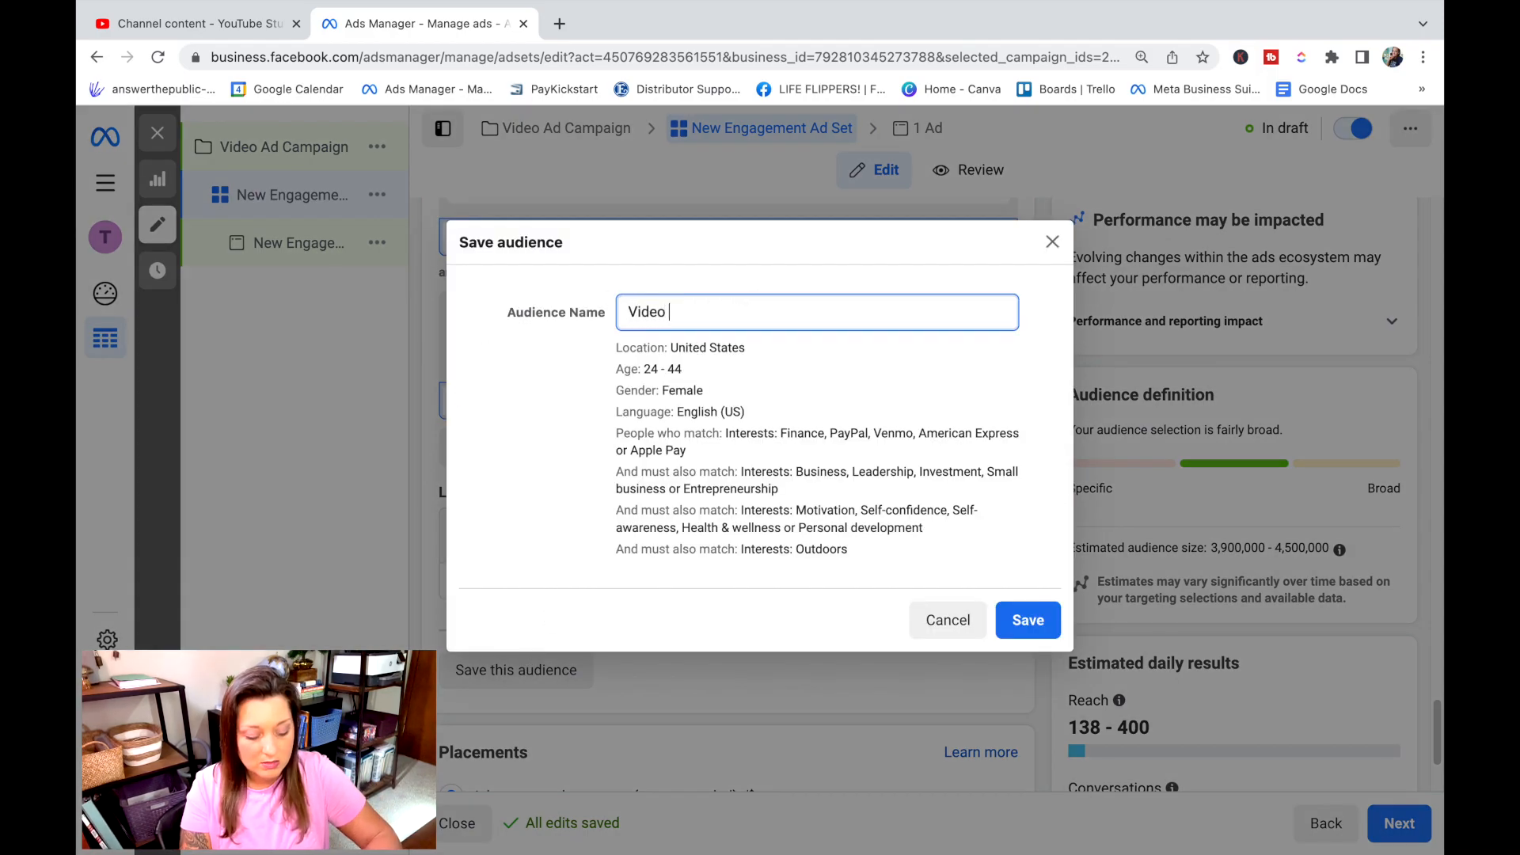
text(Aud.)
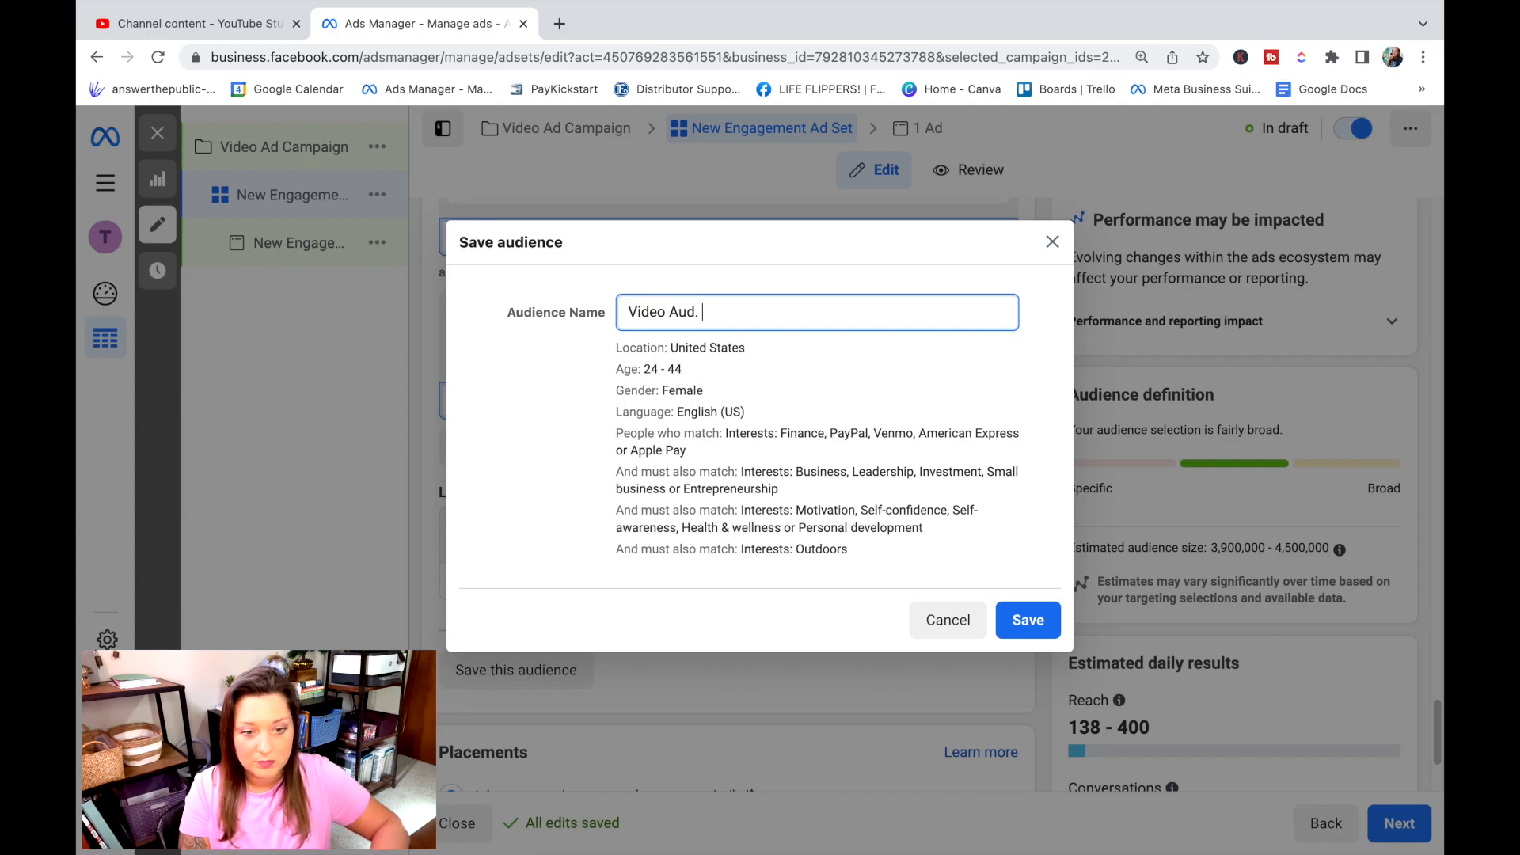
text( Camping)
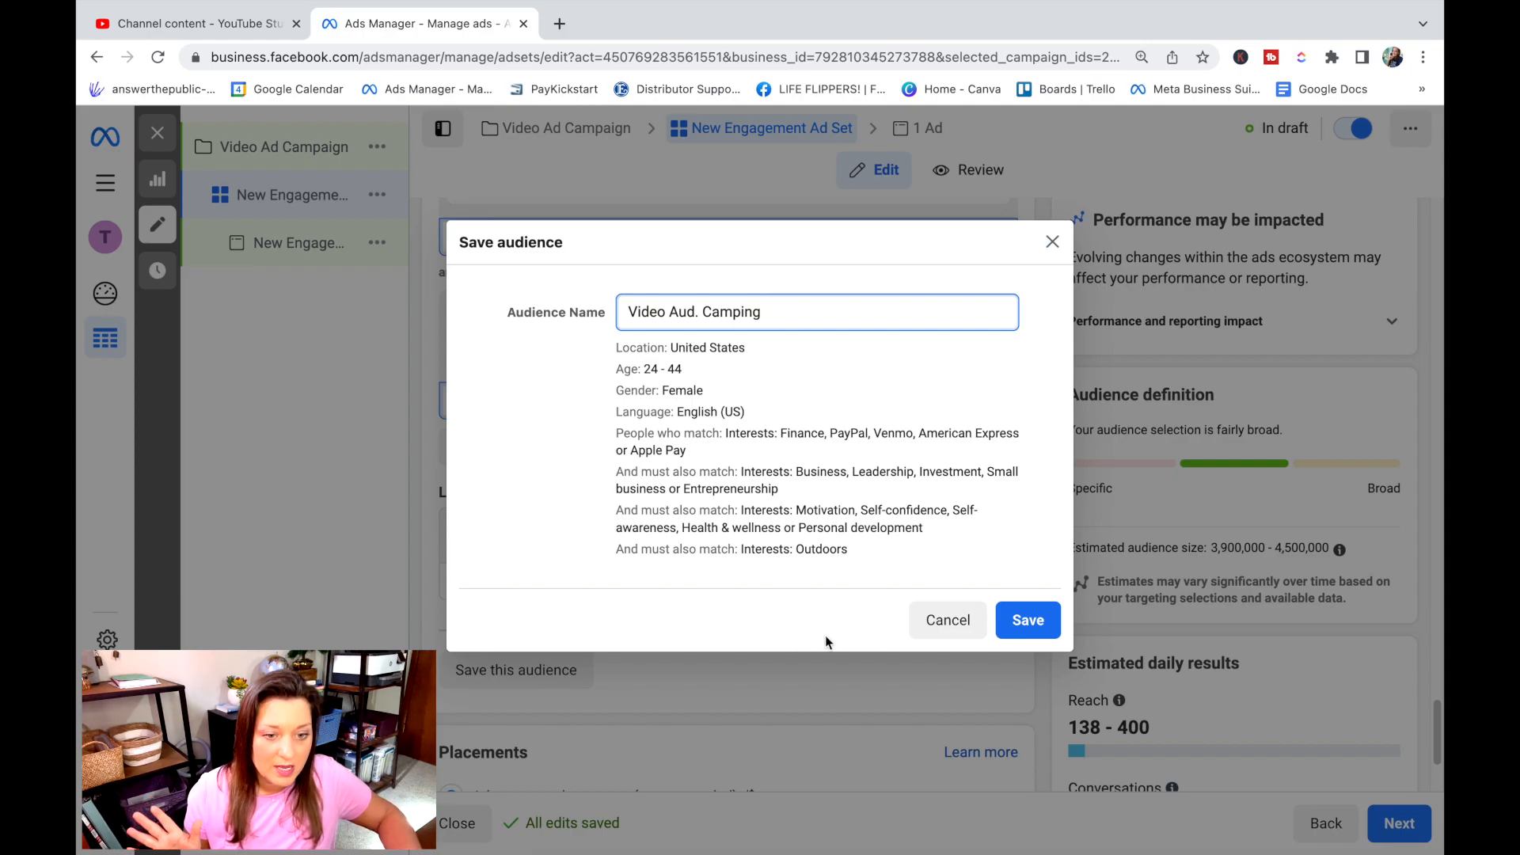
click(1027, 621)
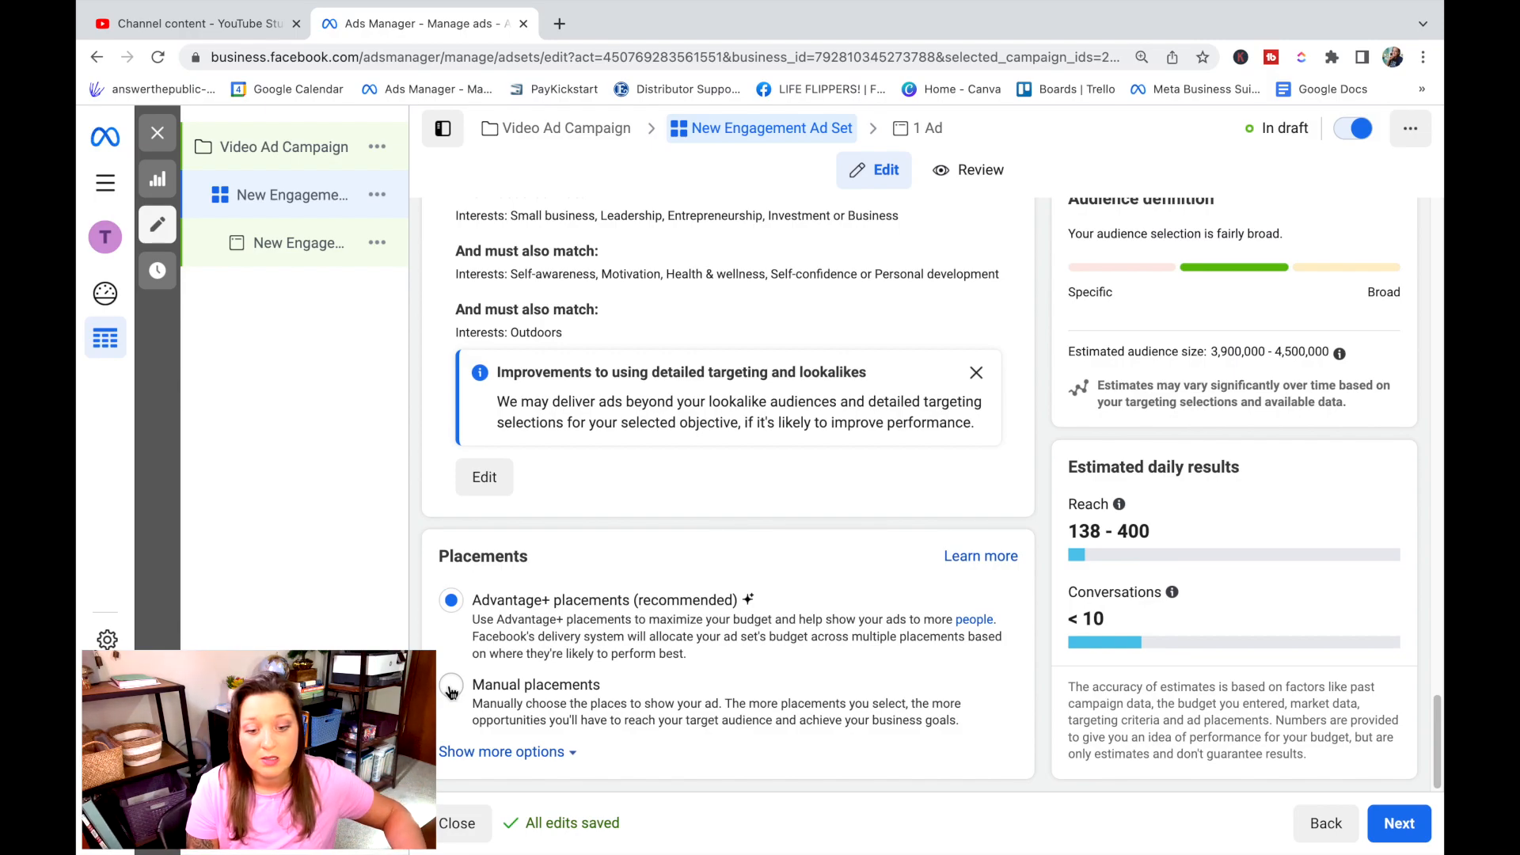
Step: Switch the ad set to manual placements and exclude the Facebook platform, keeping Instagram
click(452, 688)
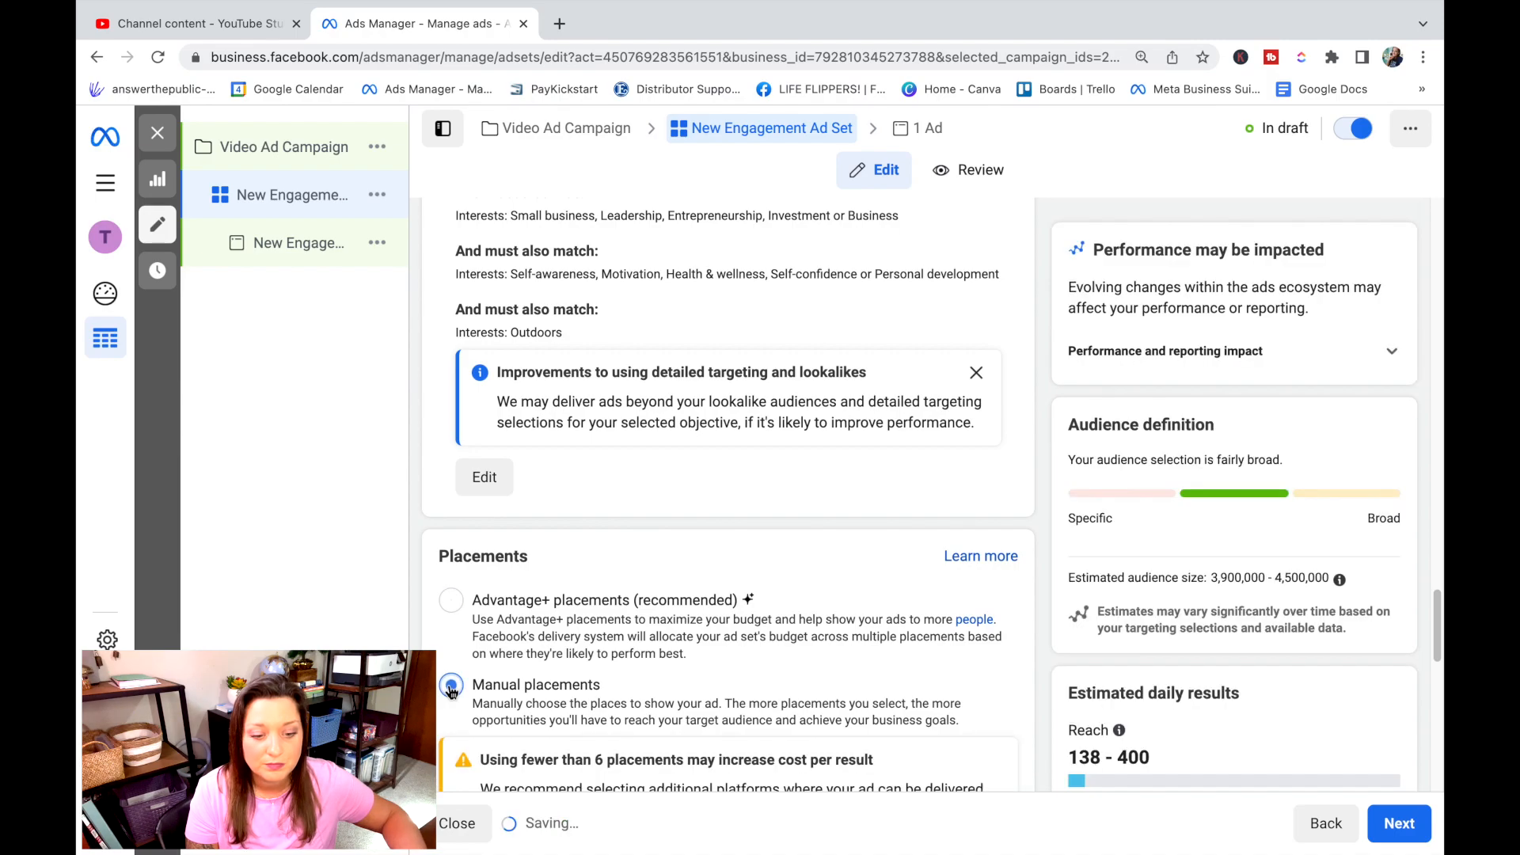
scroll(726, 654, down, 2)
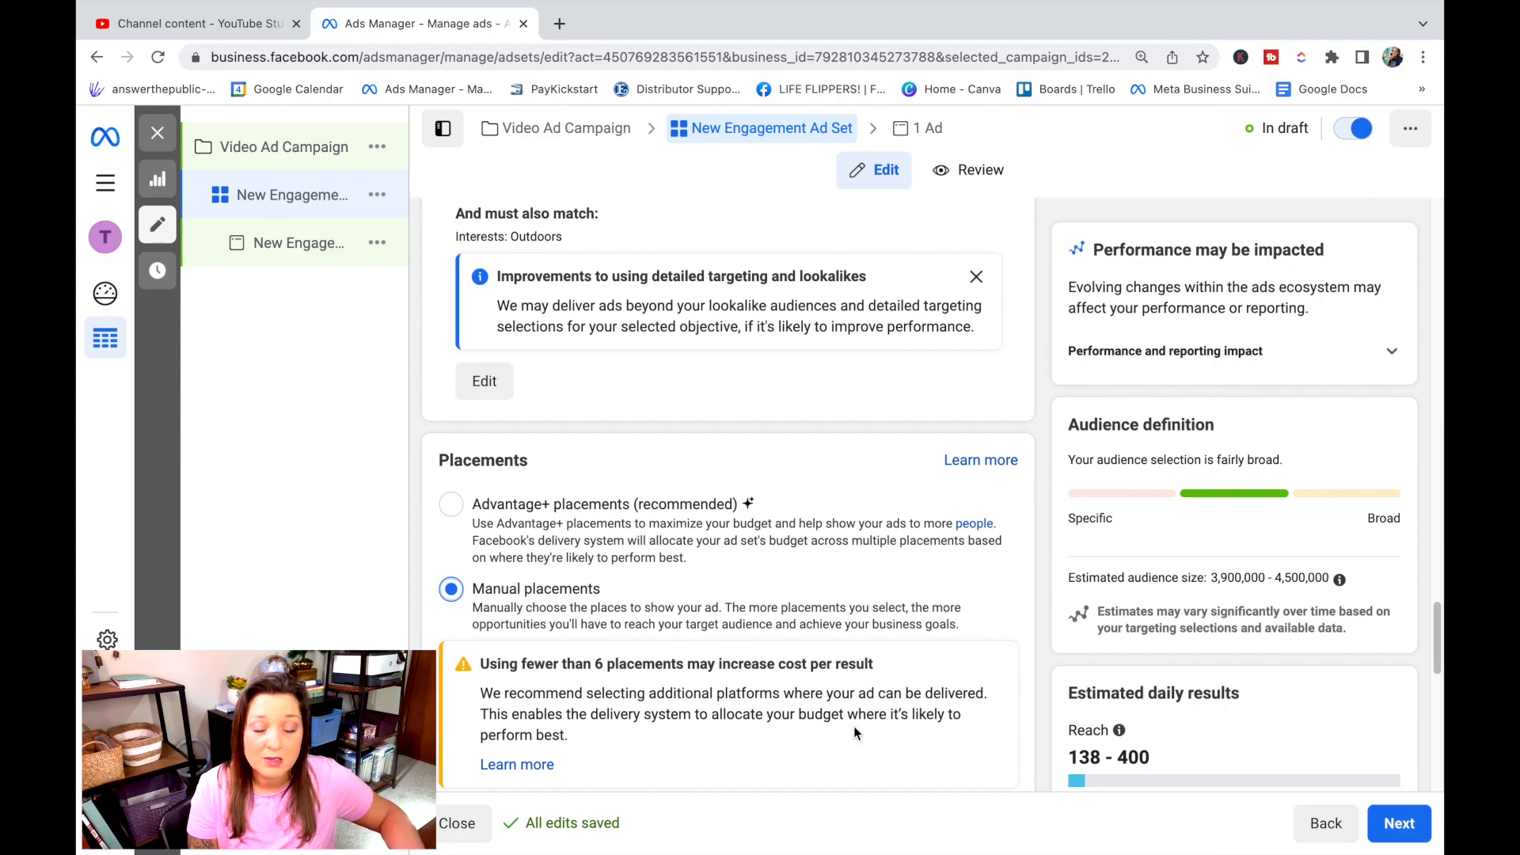
scroll(857, 734, down, 1)
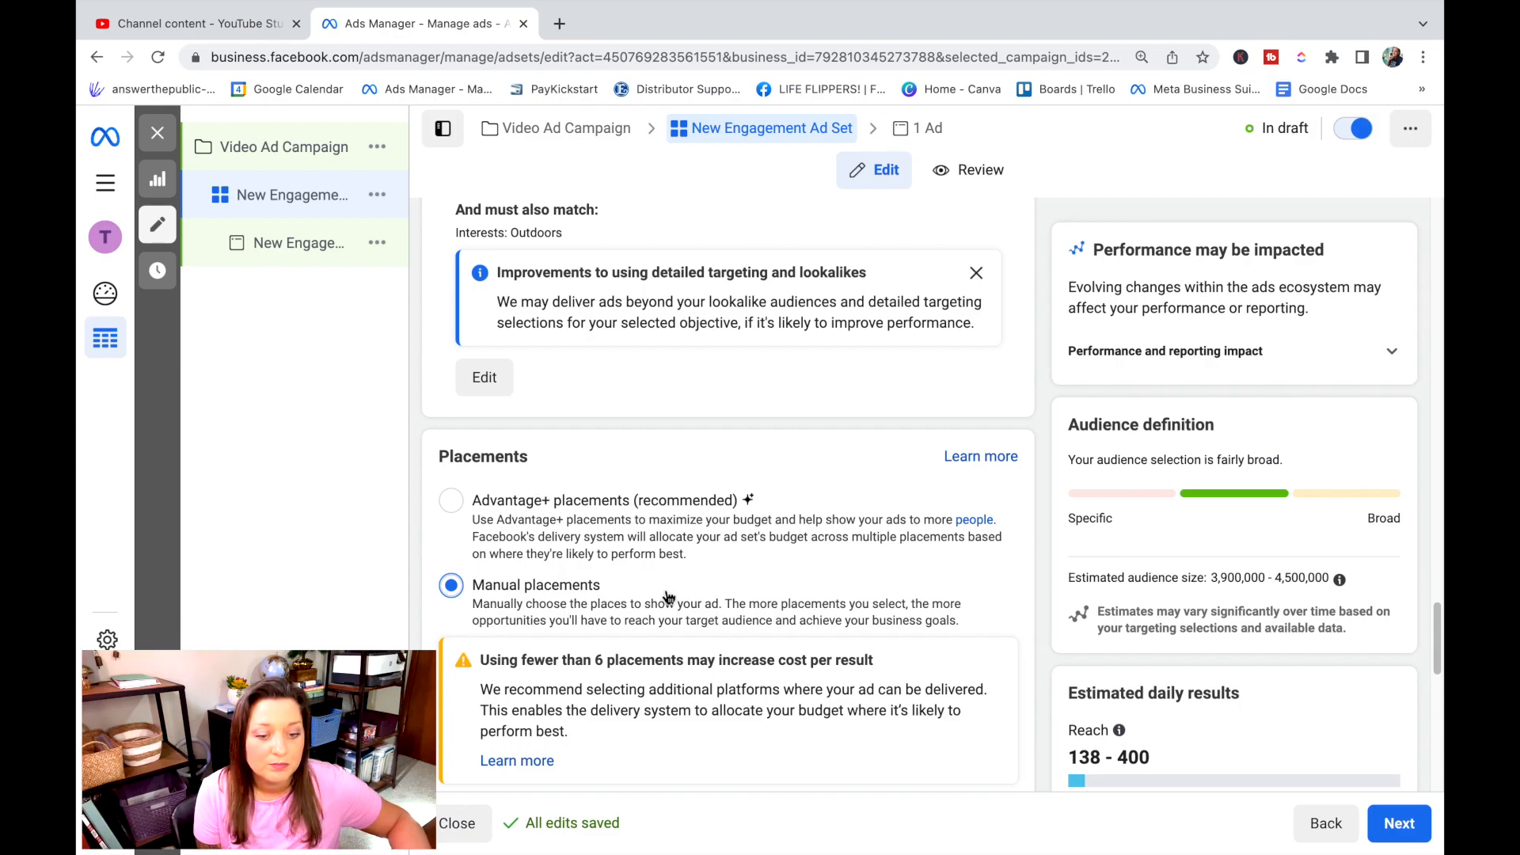
scroll(662, 671, down, 3)
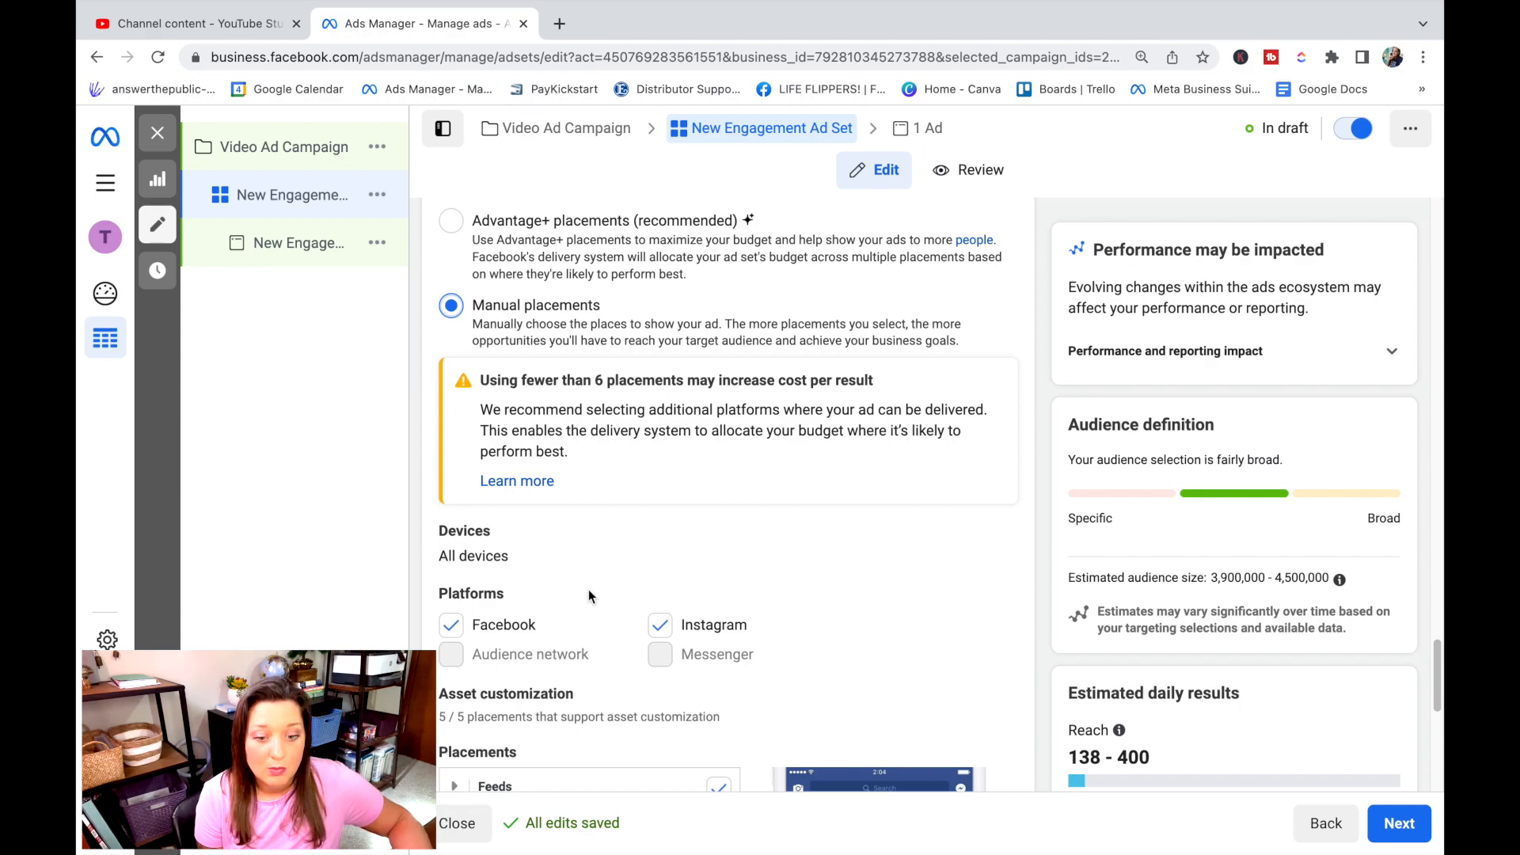
click(463, 626)
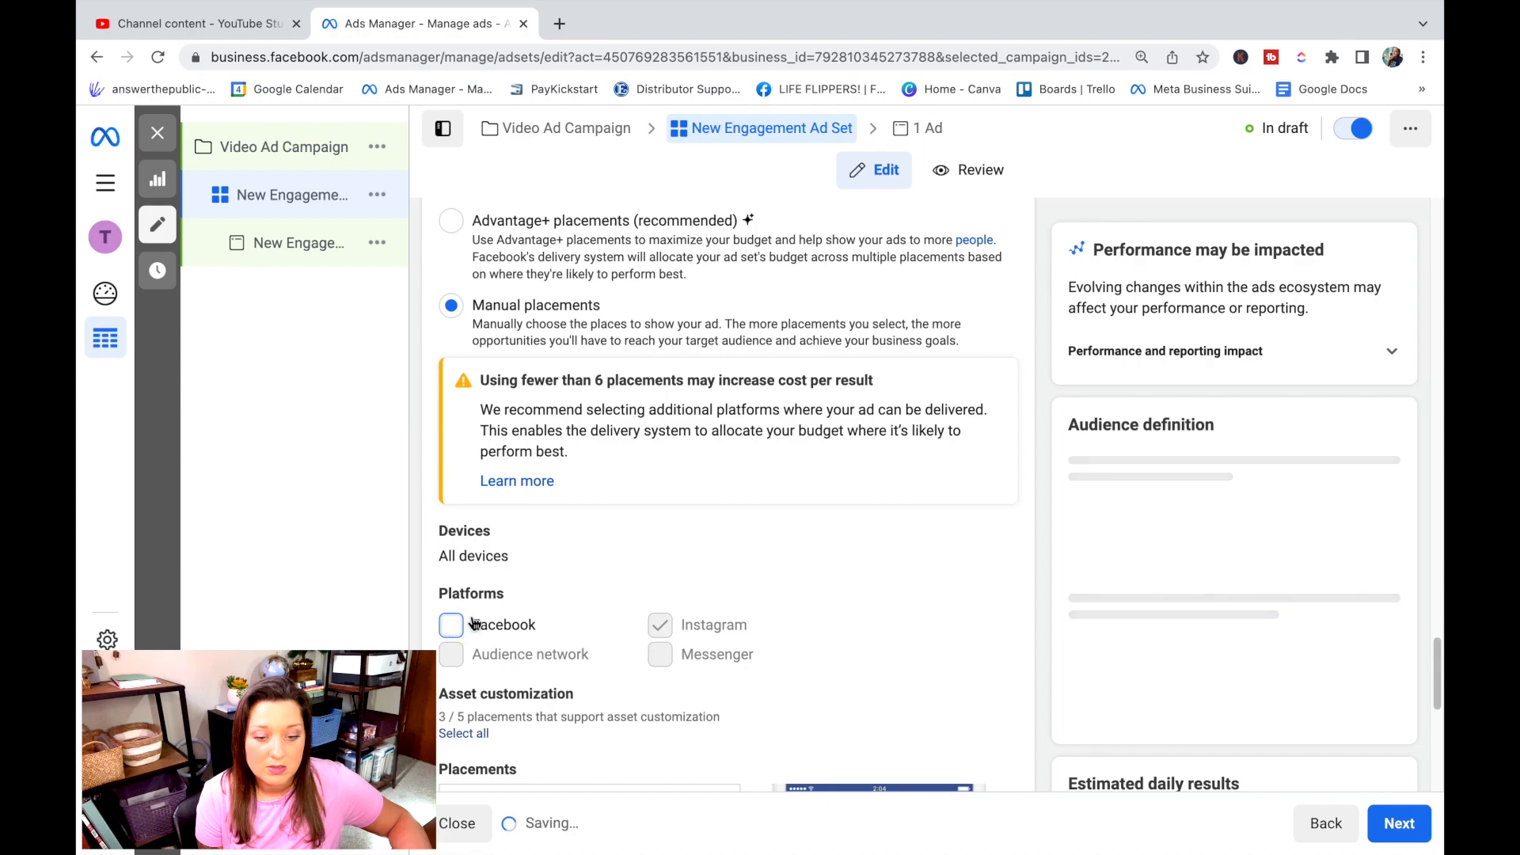
Step: Examine the individual placements under Feeds, Stories and Reels, and Messages, and continue to the ad level
scroll(820, 605, down, 2)
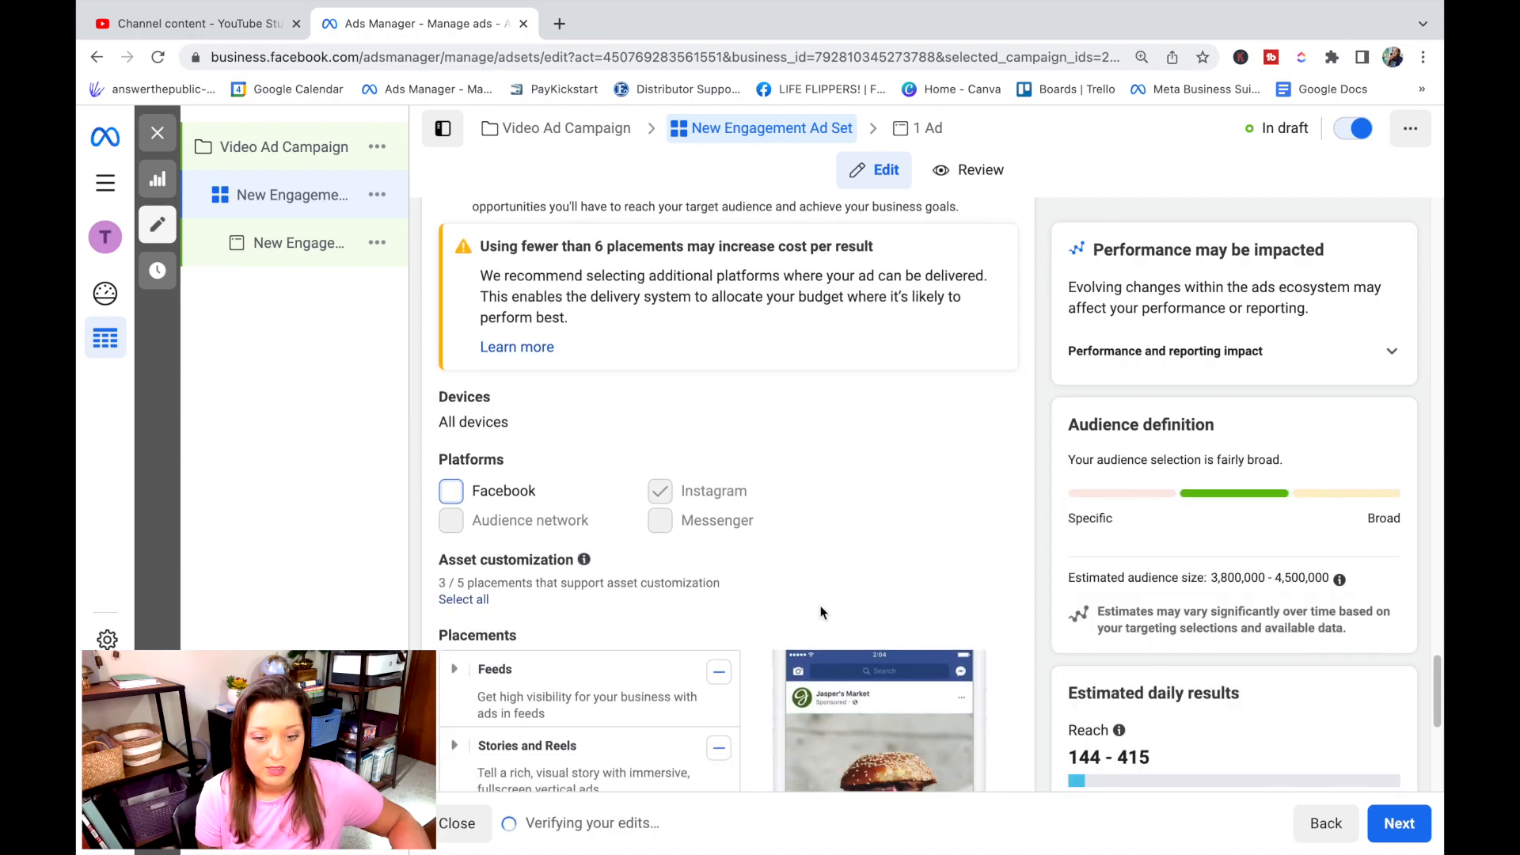
scroll(758, 616, down, 1)
scroll(751, 618, down, 3)
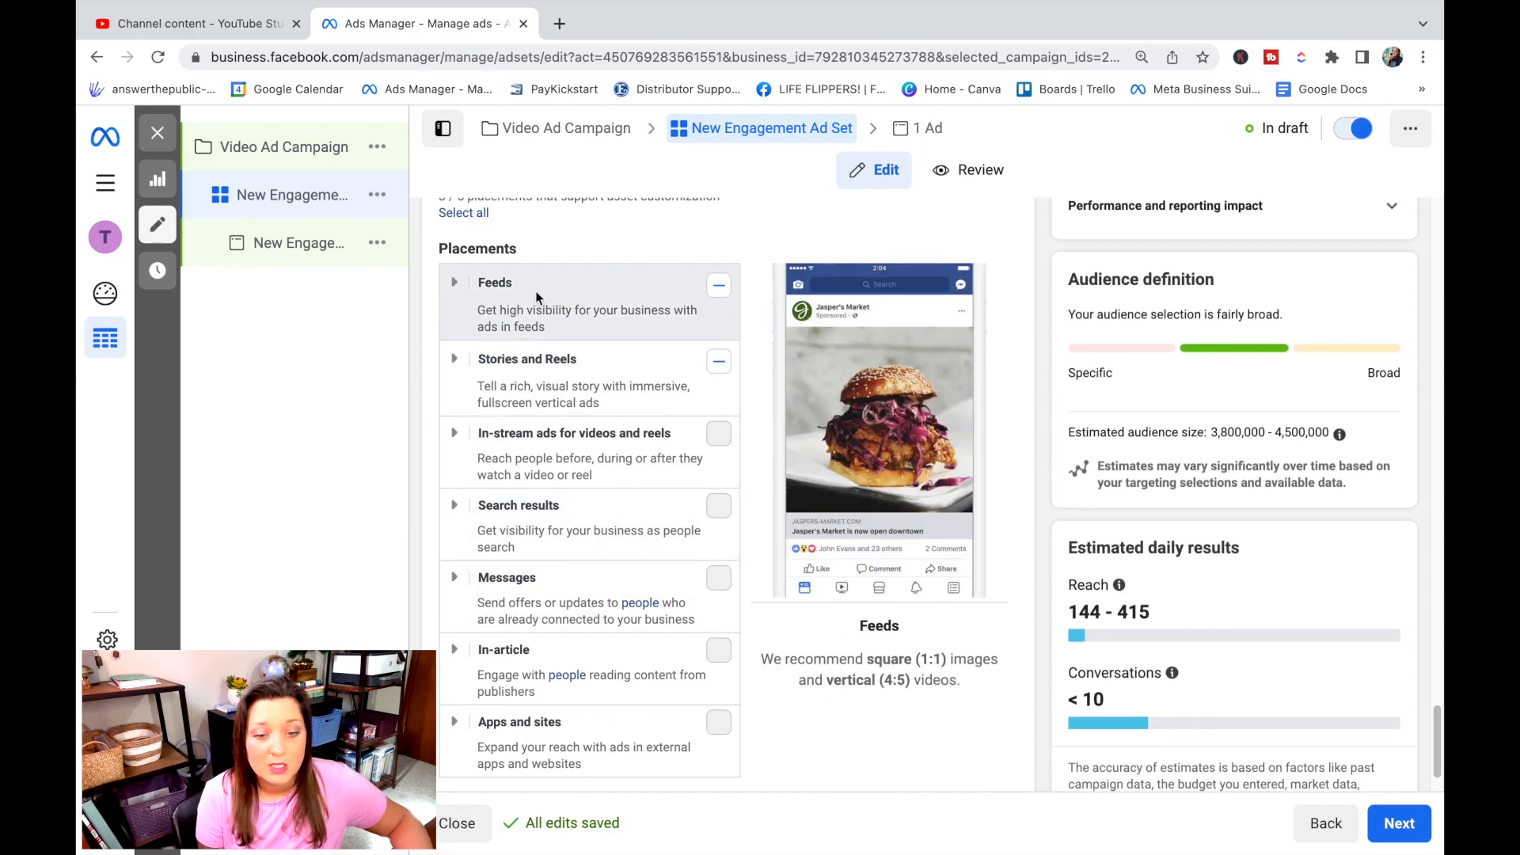
click(454, 284)
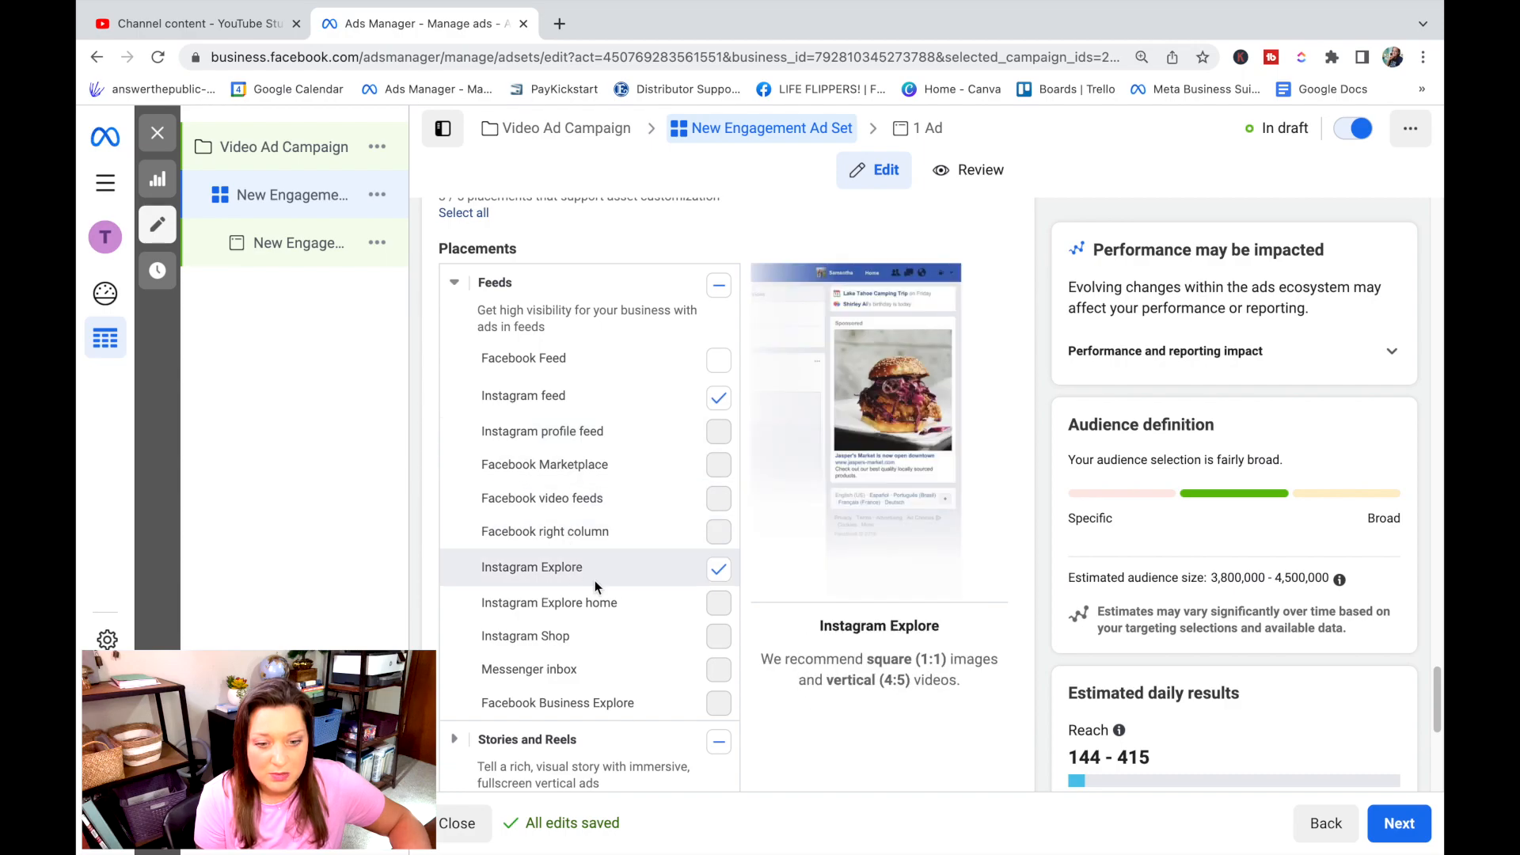
scroll(547, 563, down, 3)
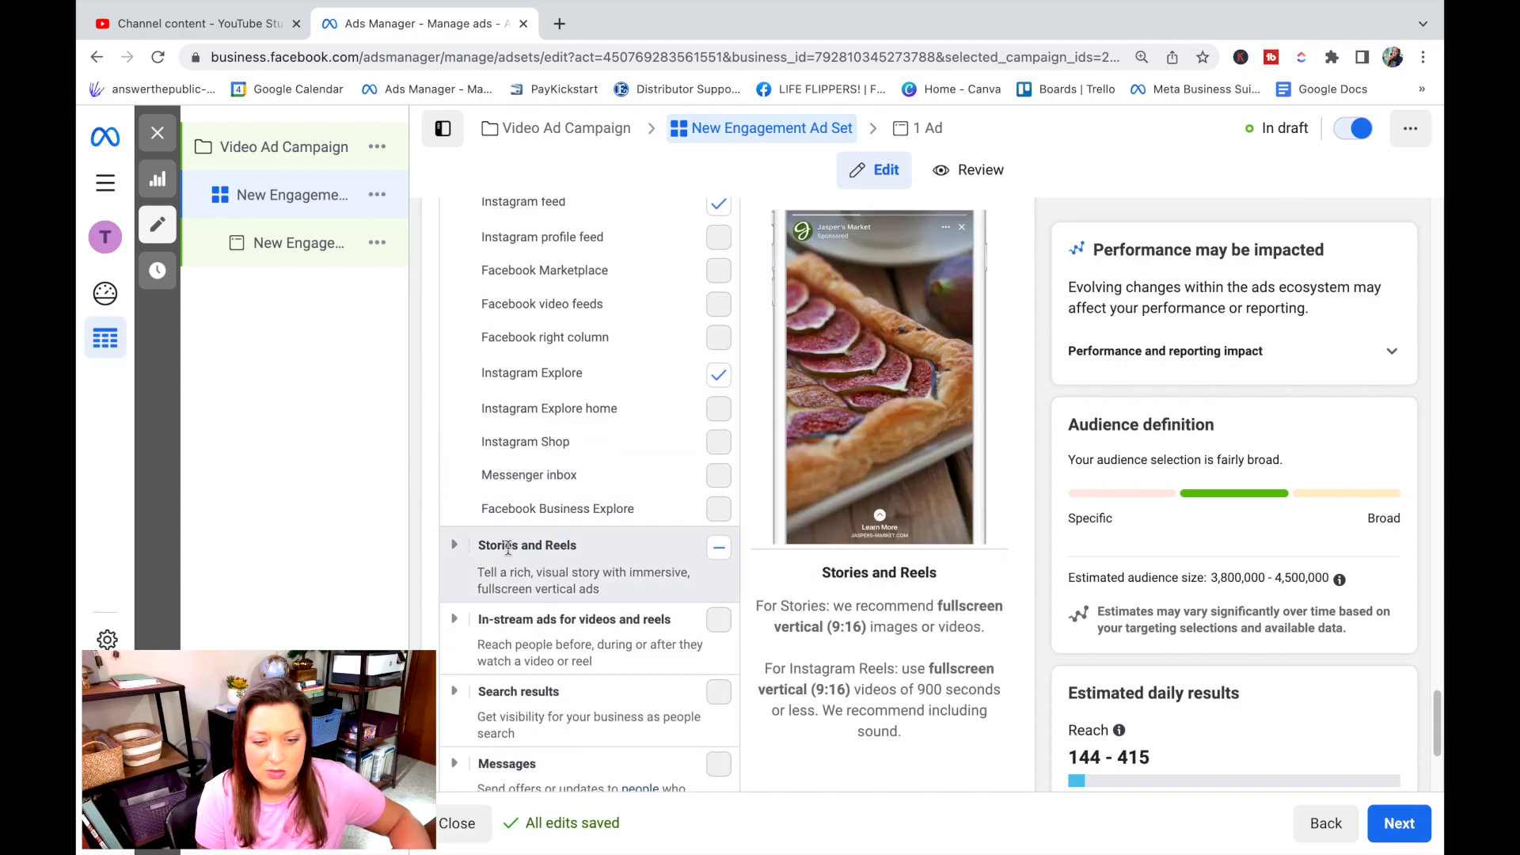
click(454, 546)
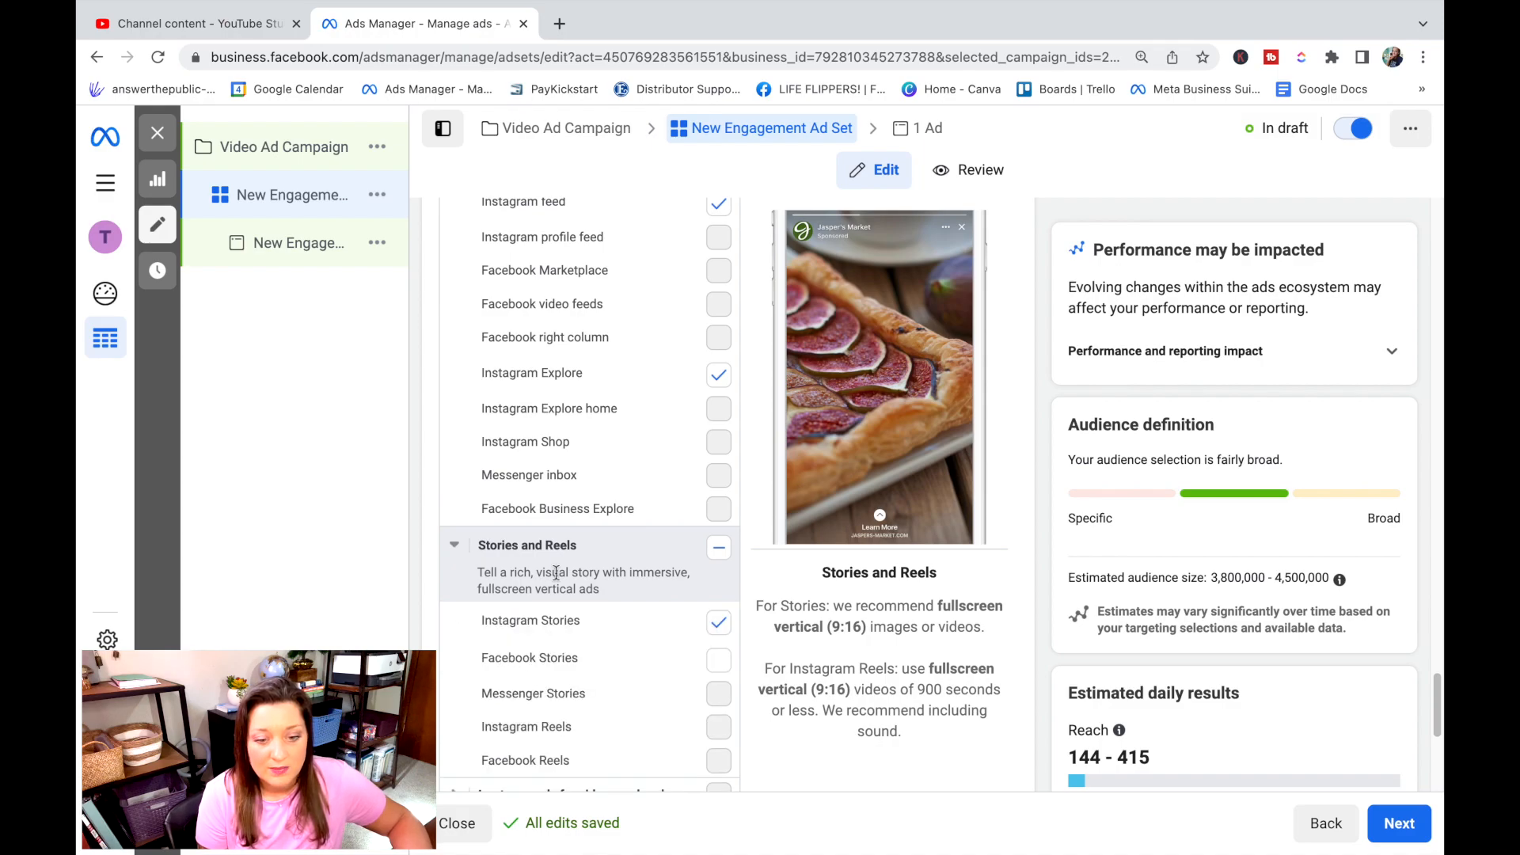
scroll(610, 586, down, 2)
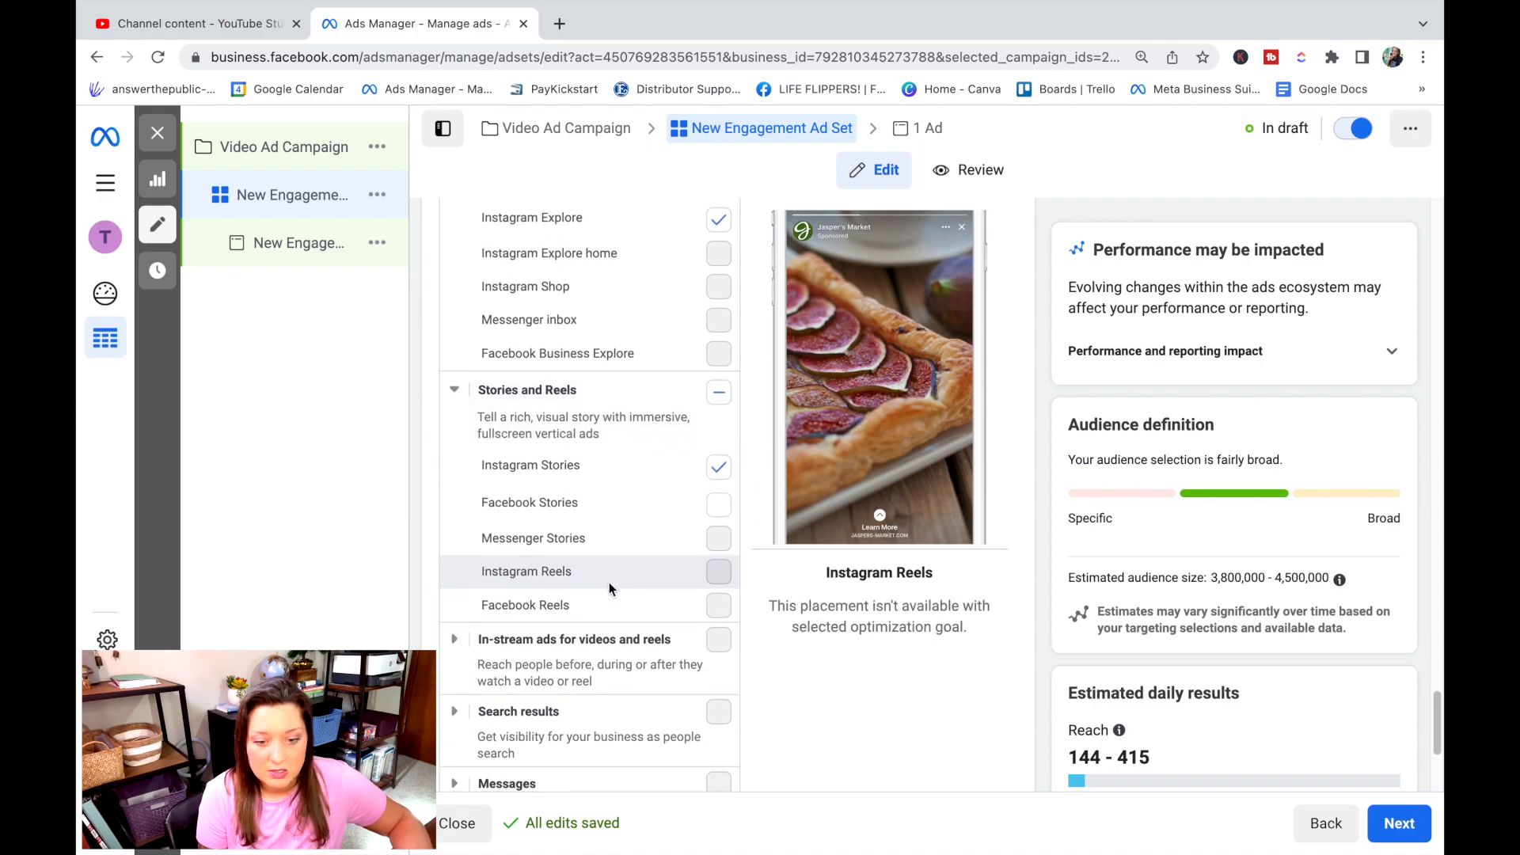
scroll(596, 526, down, 2)
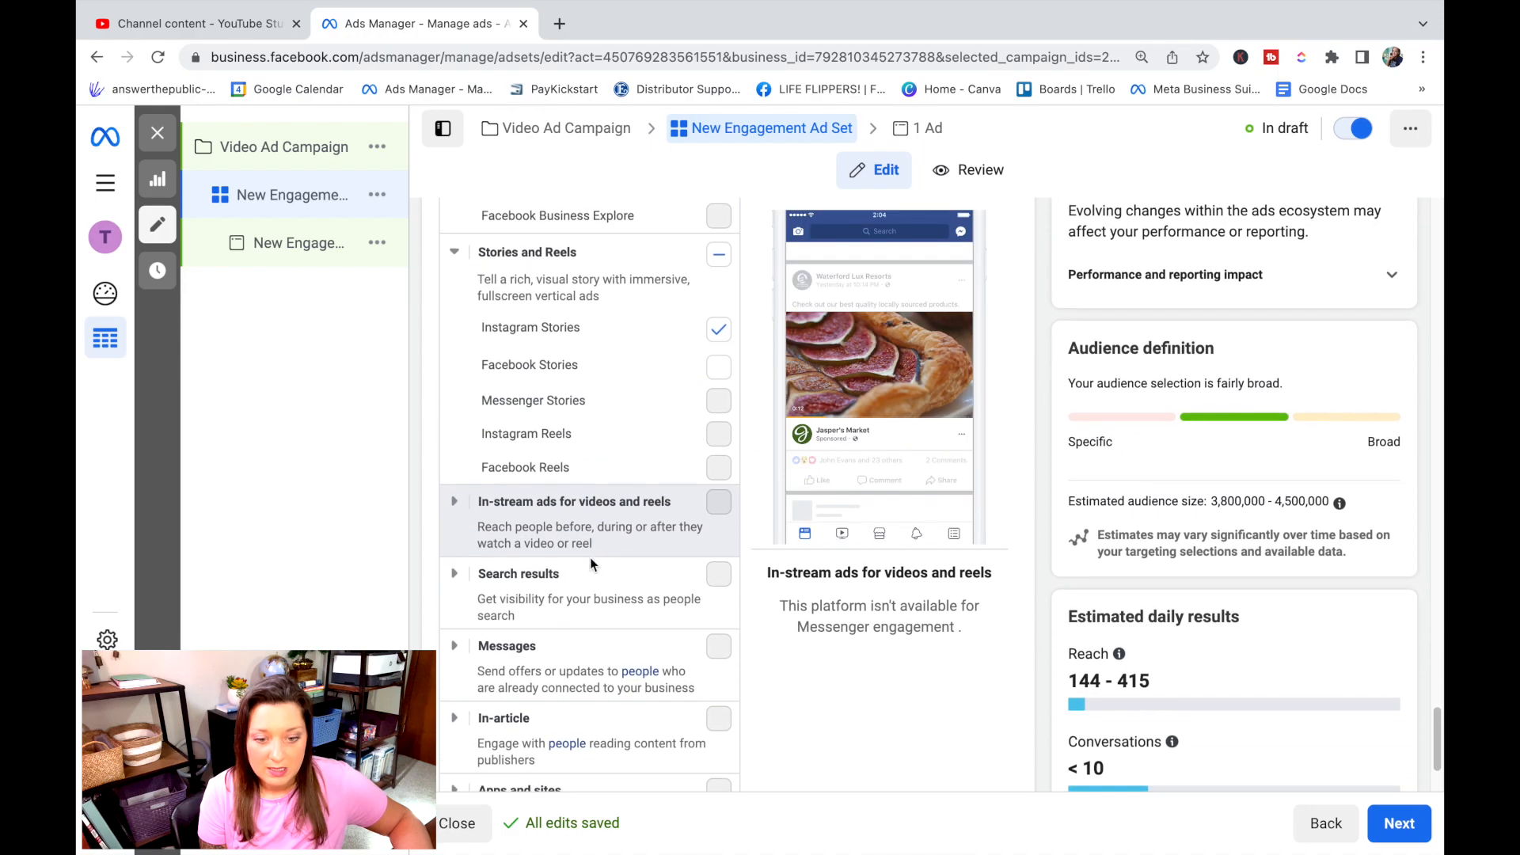
scroll(592, 557, down, 1)
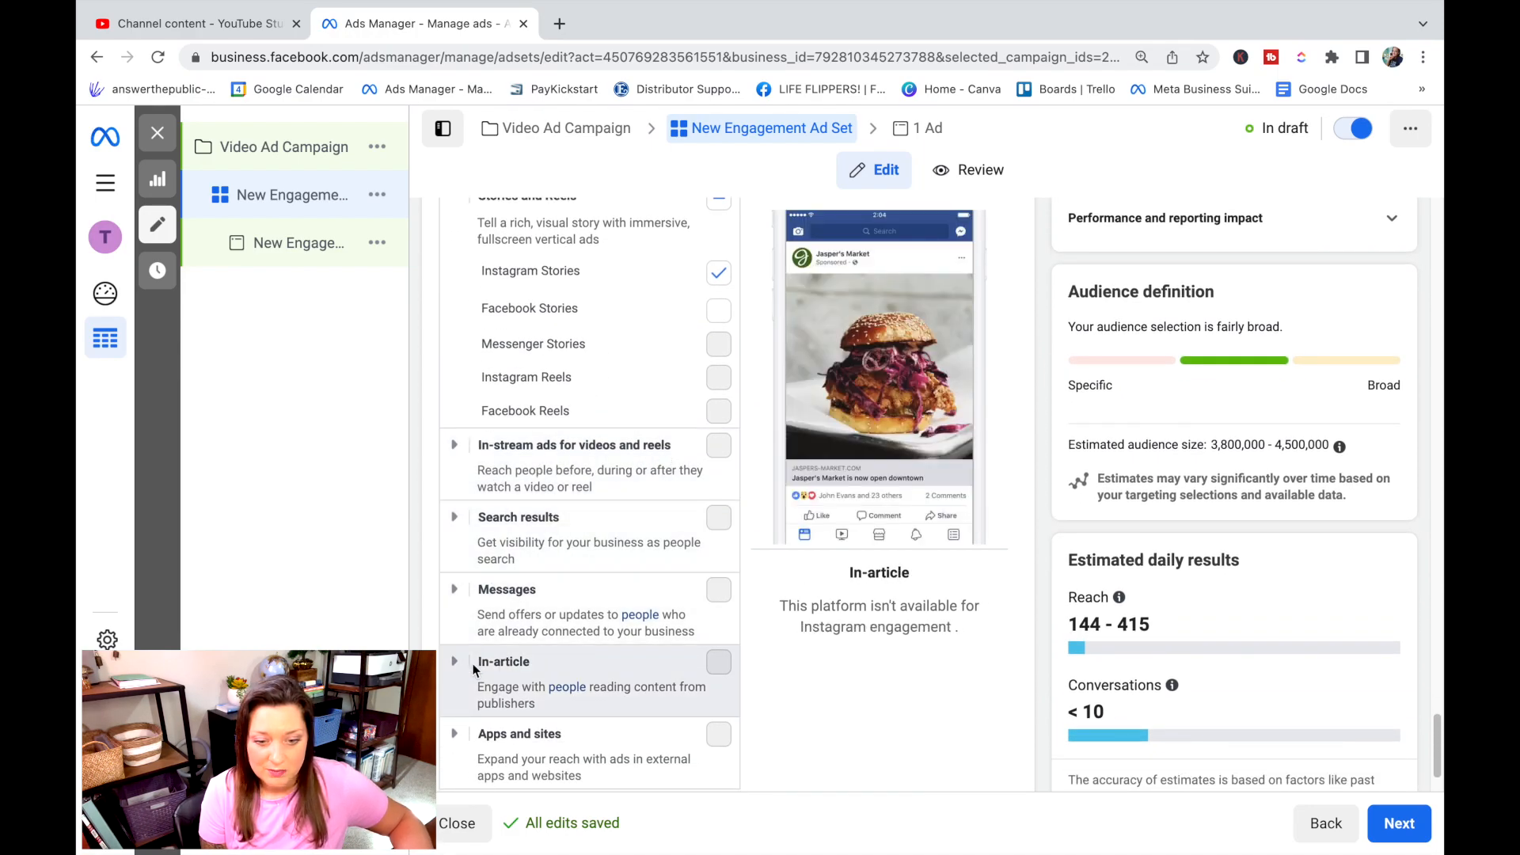
click(455, 594)
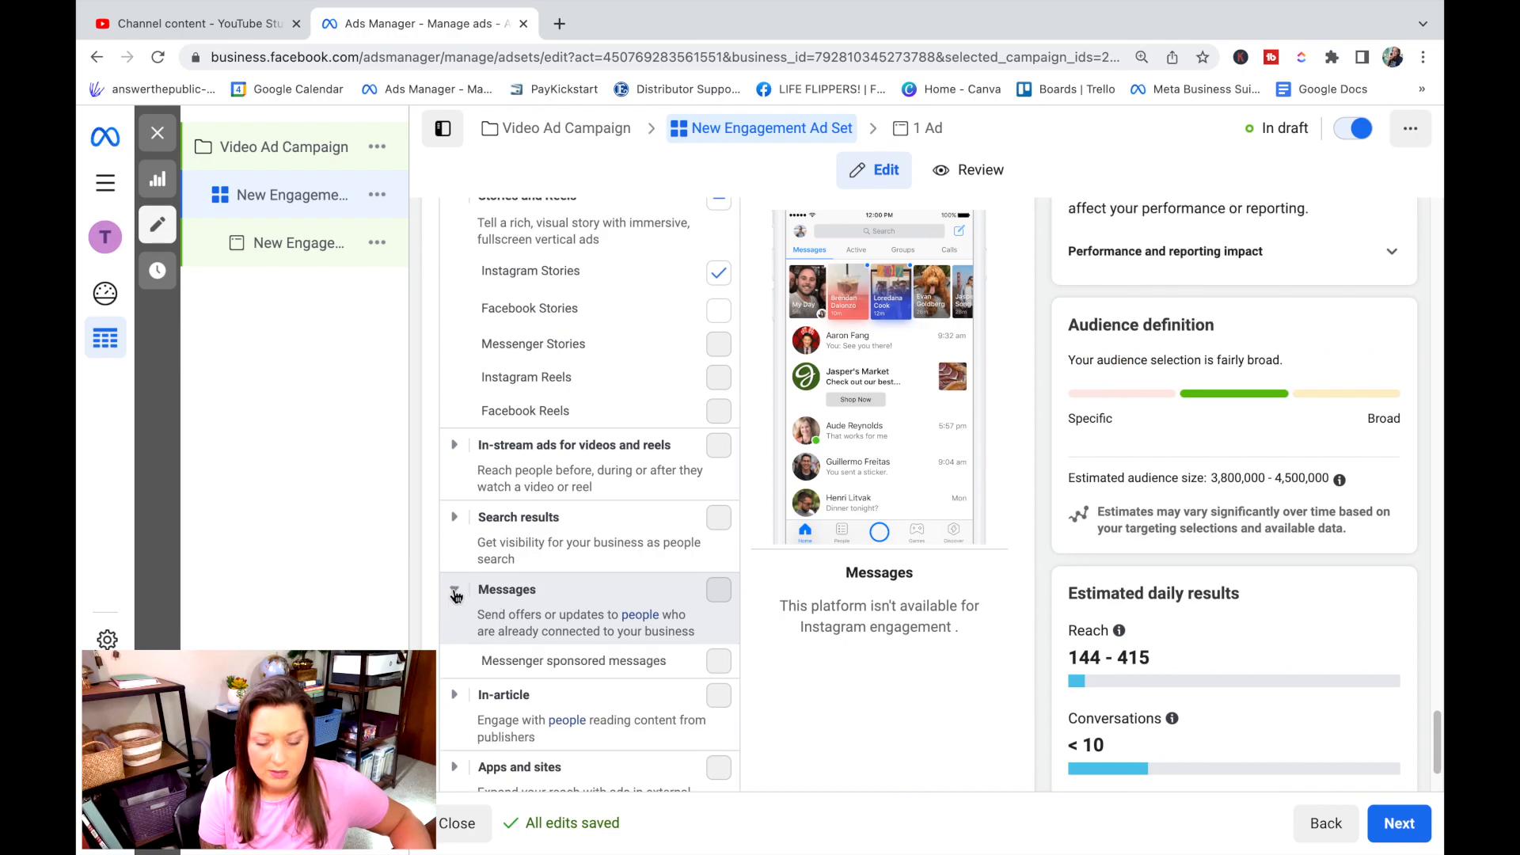
scroll(682, 659, down, 2)
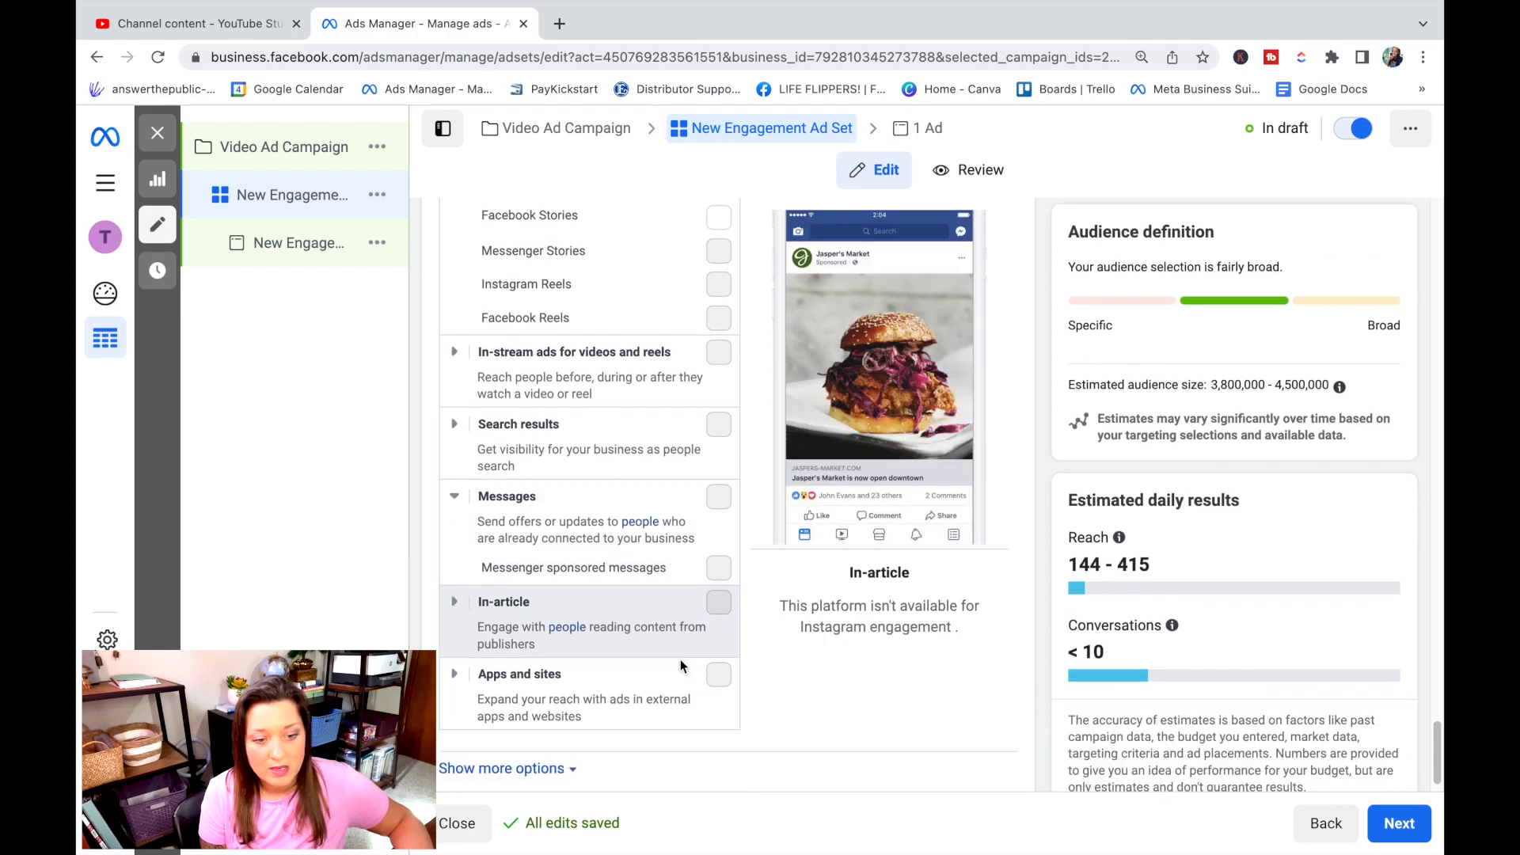
scroll(582, 631, down, 1)
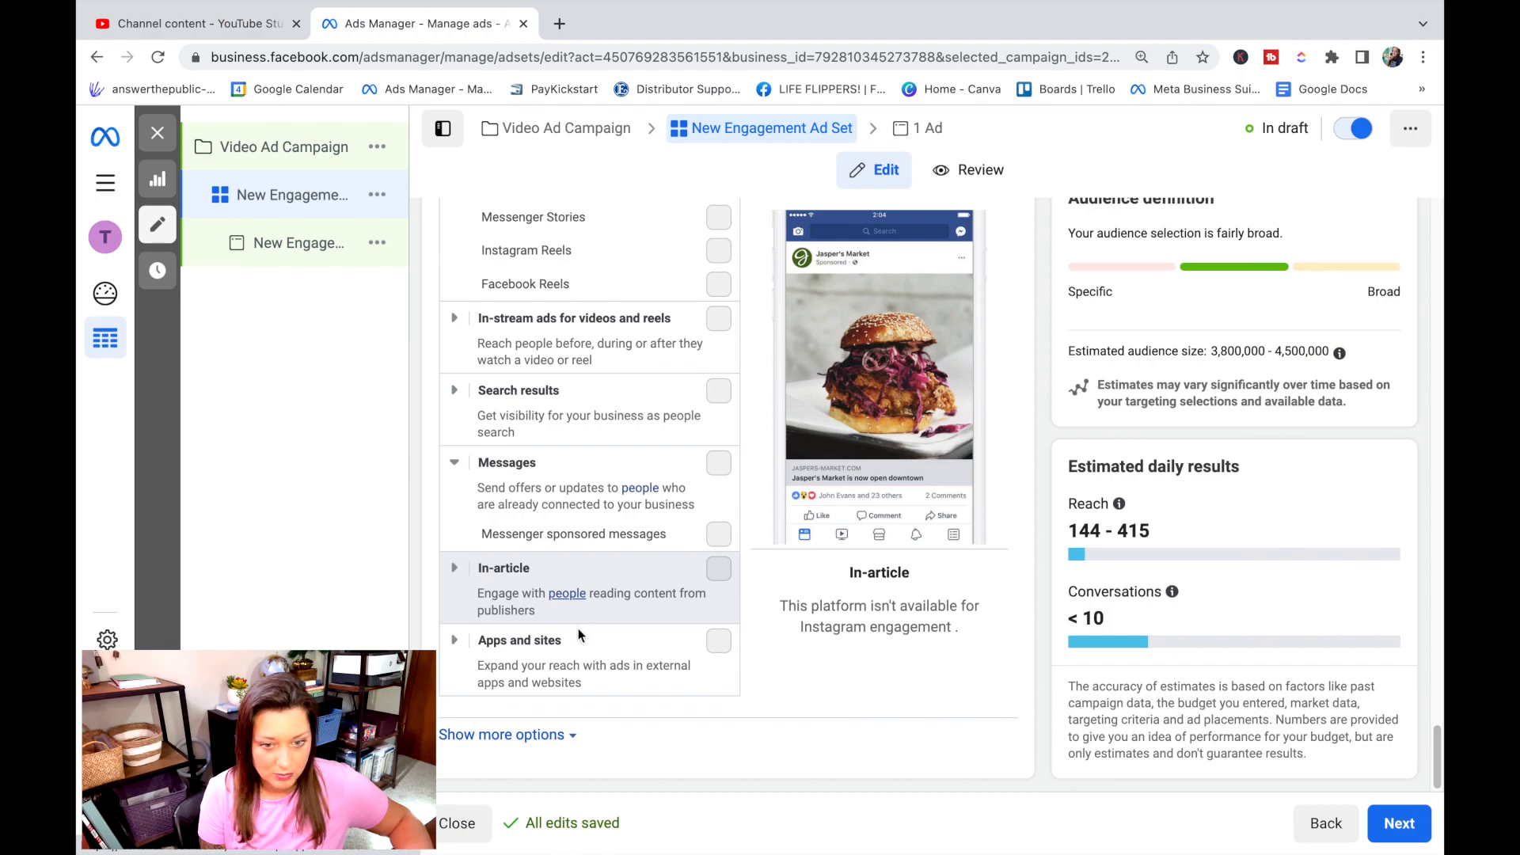
scroll(578, 632, up, 10)
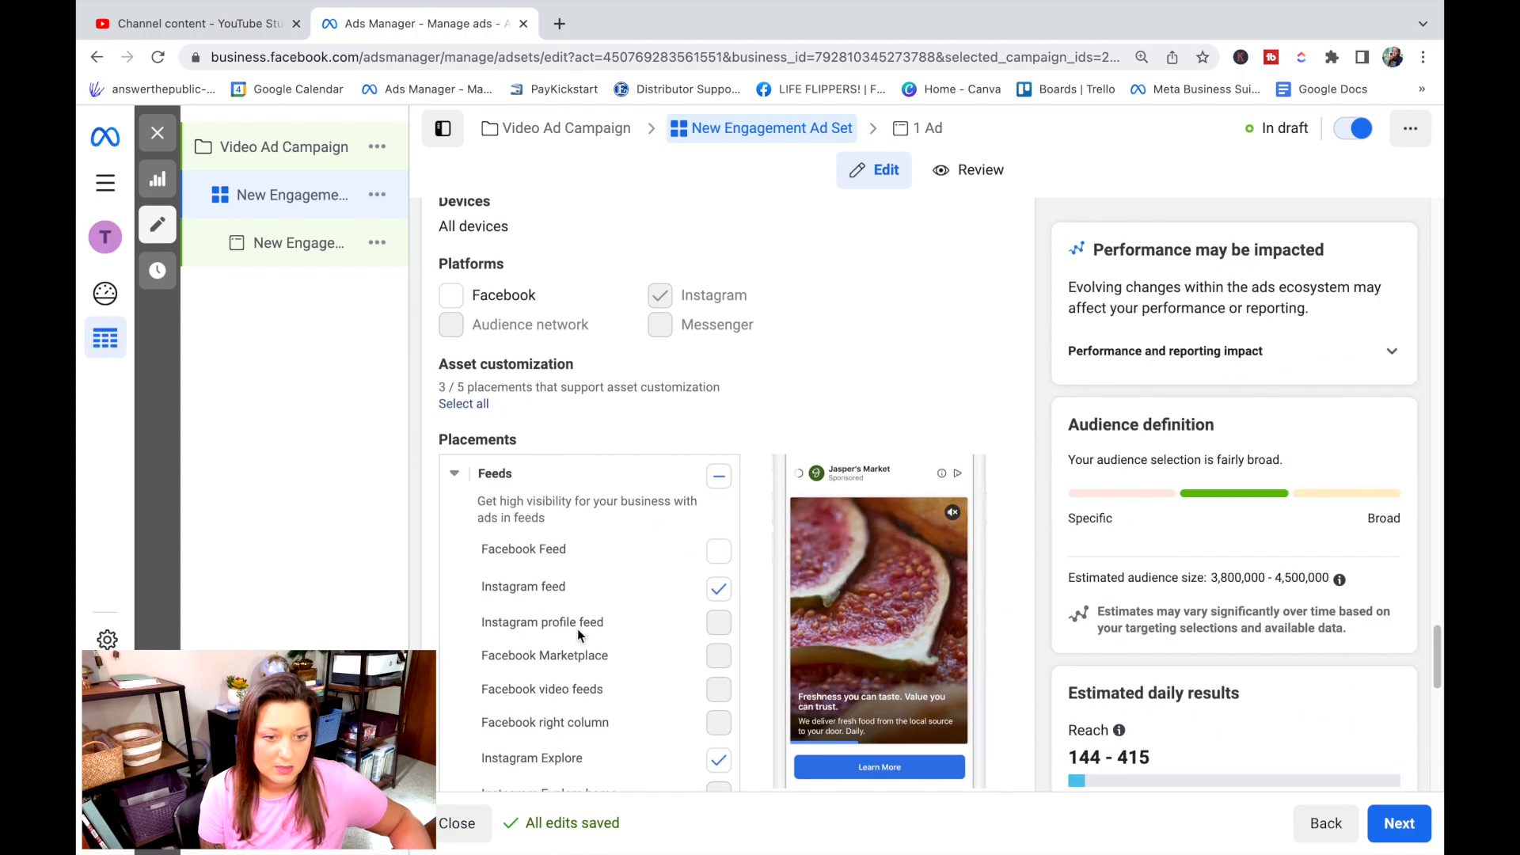
scroll(578, 628, up, 1)
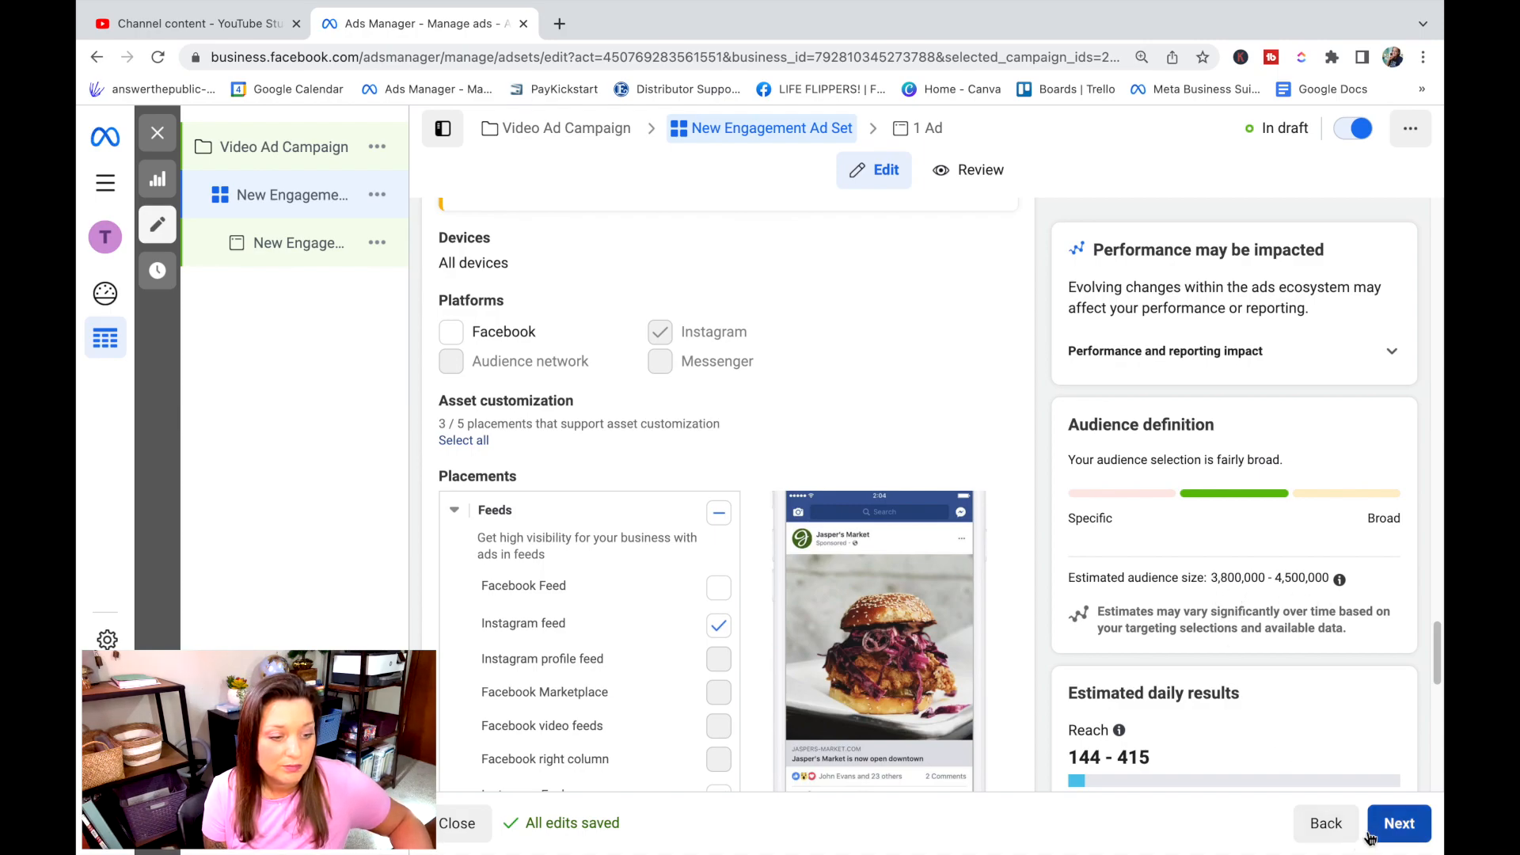
click(1410, 824)
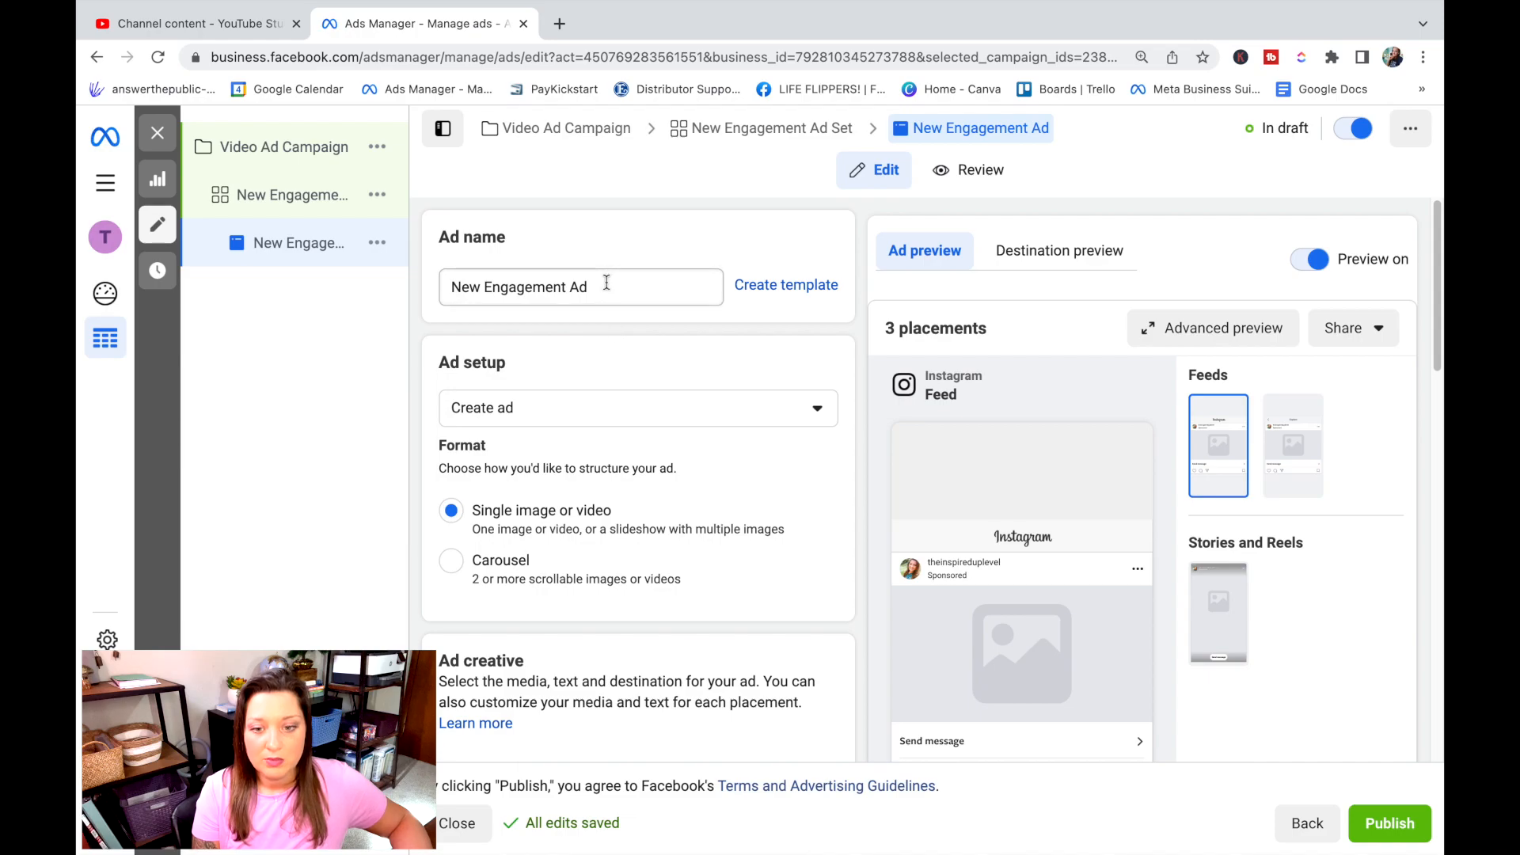
Step: Rename the ad set as "Video Ad- Camping"
click(278, 207)
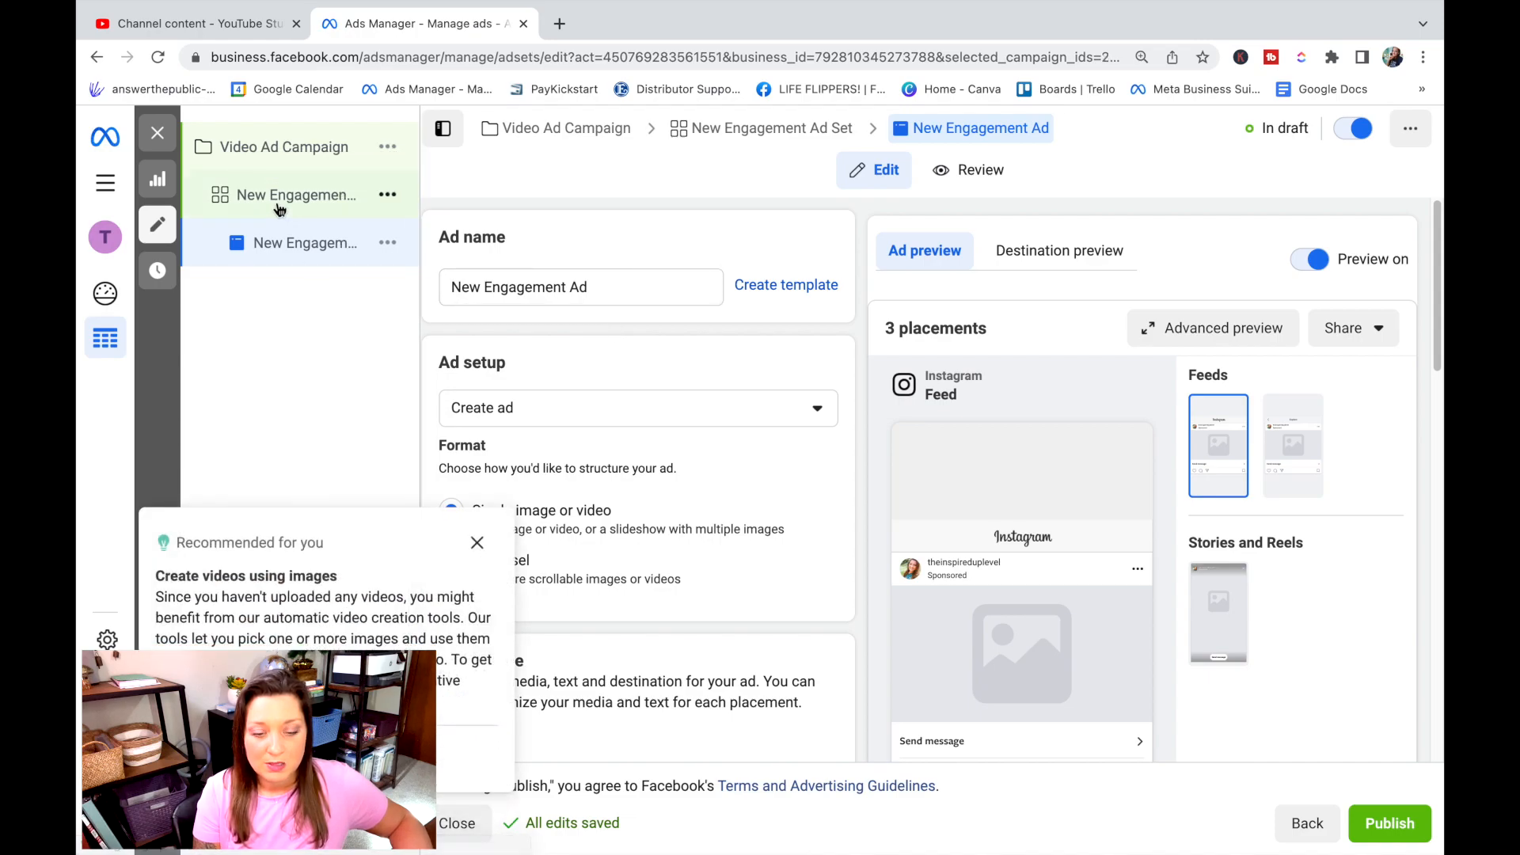
drag(638, 288, 571, 281)
key(BackSpace)
key(BackSpace)
key(BackSpace)
key(BackSpace)
key(BackSpace)
key(BackSpace)
key(BackSpace)
key(BackSpace)
key(BackSpace)
key(BackSpace)
key(BackSpace)
key(BackSpace)
key(BackSpace)
key(BackSpace)
key(BackSpace)
key(BackSpace)
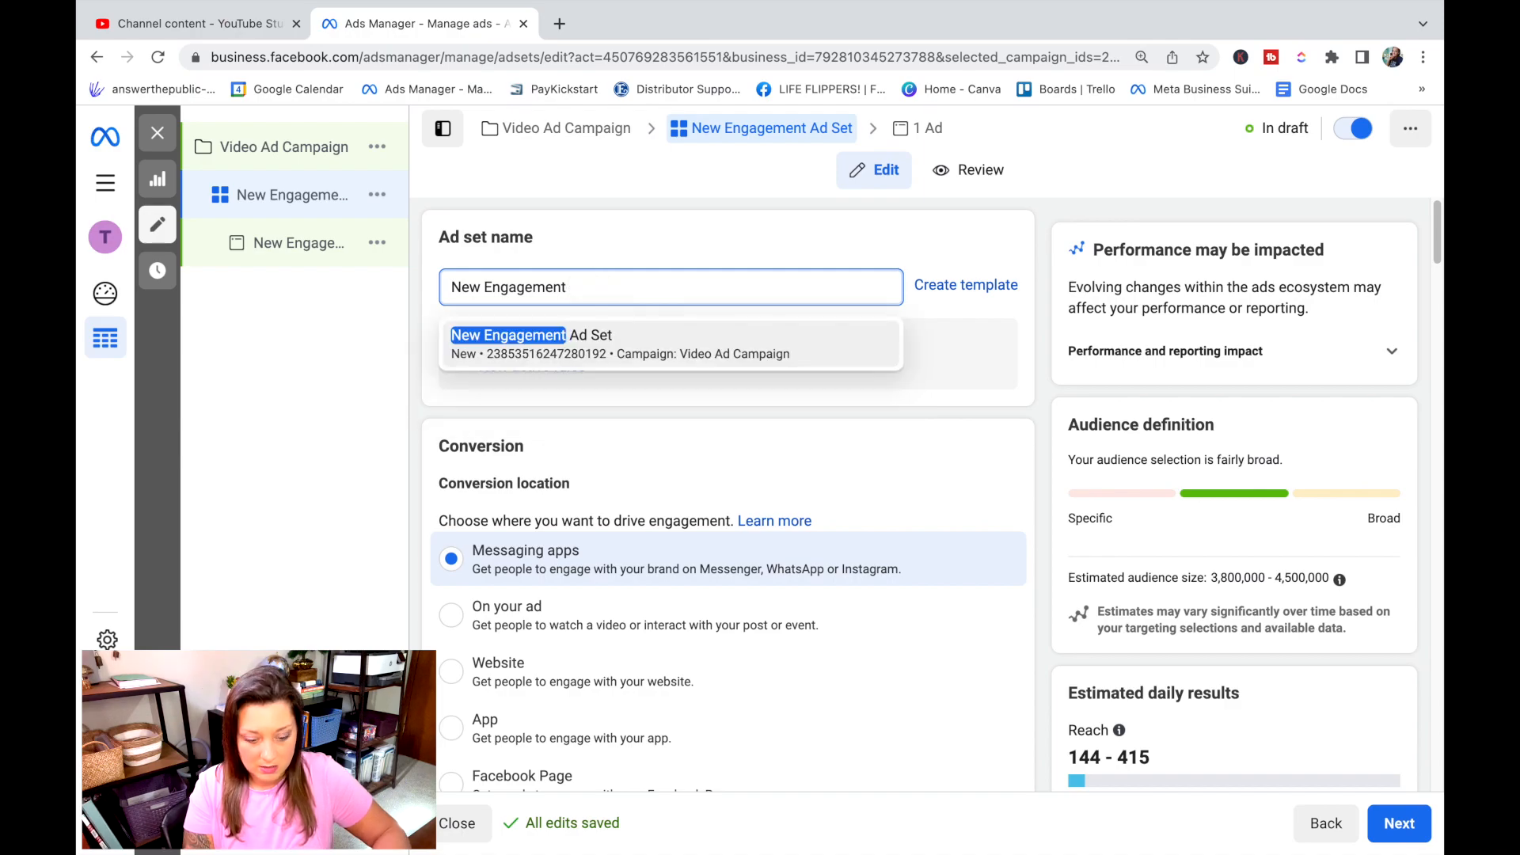
text(Vid)
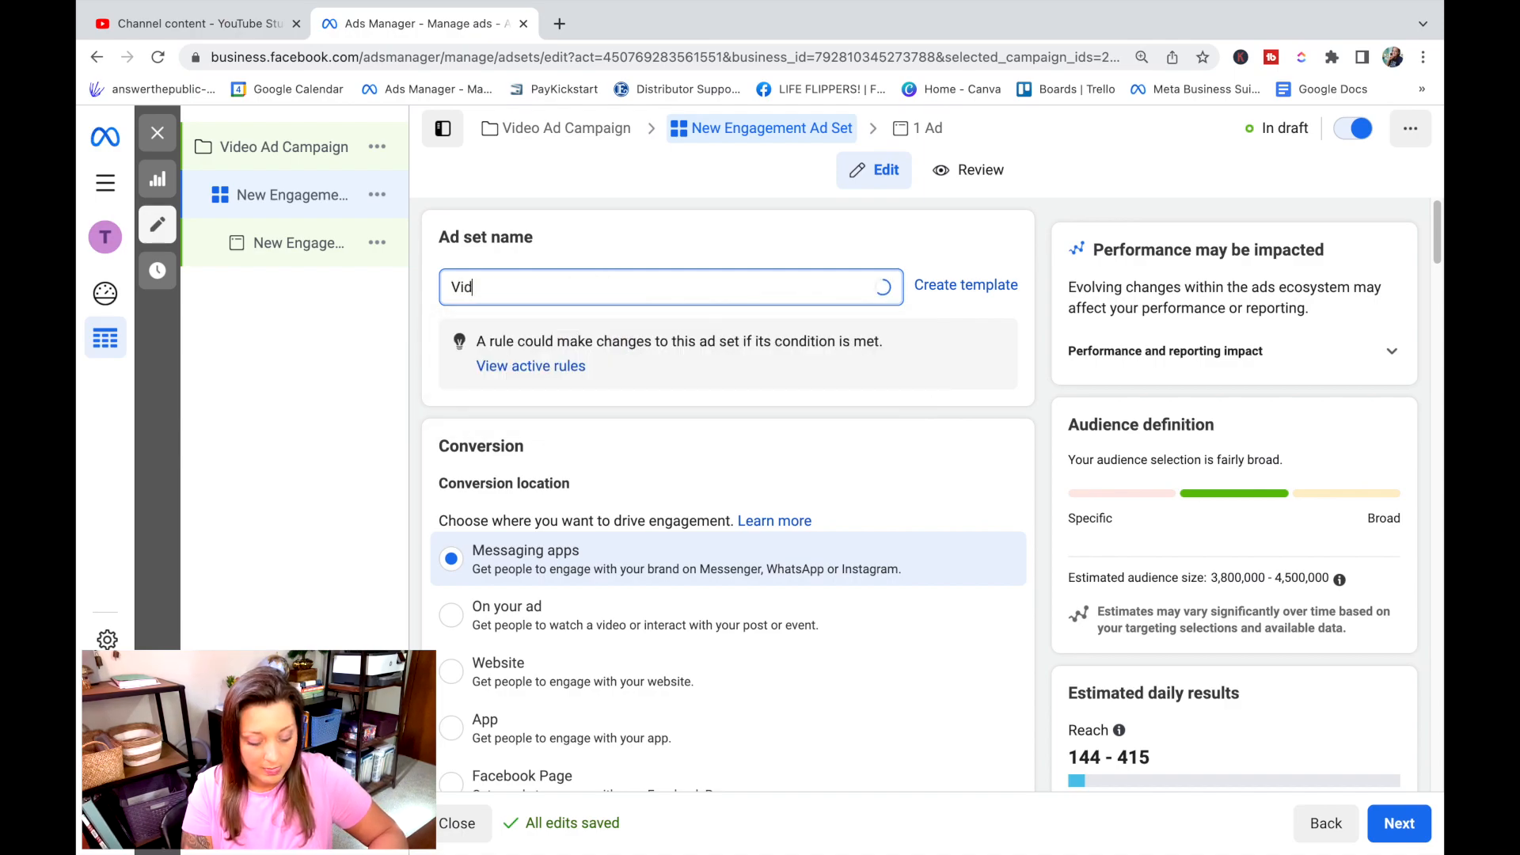
text(eo Ad- Camping)
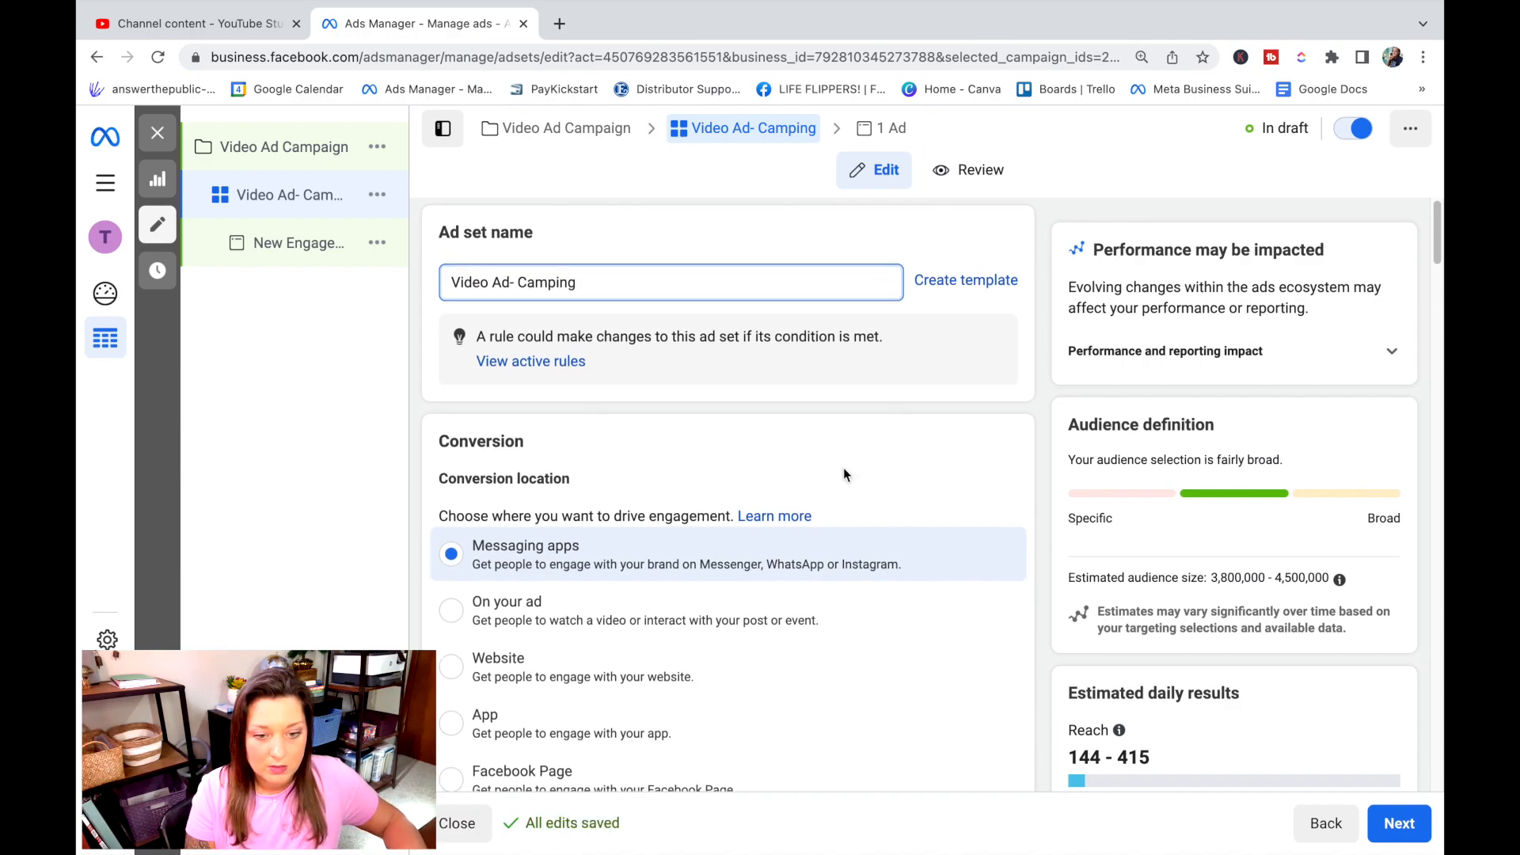
Step: Review the ad set's messaging apps, budget, saved audience and manual placements
scroll(846, 471, down, 3)
scroll(846, 473, down, 4)
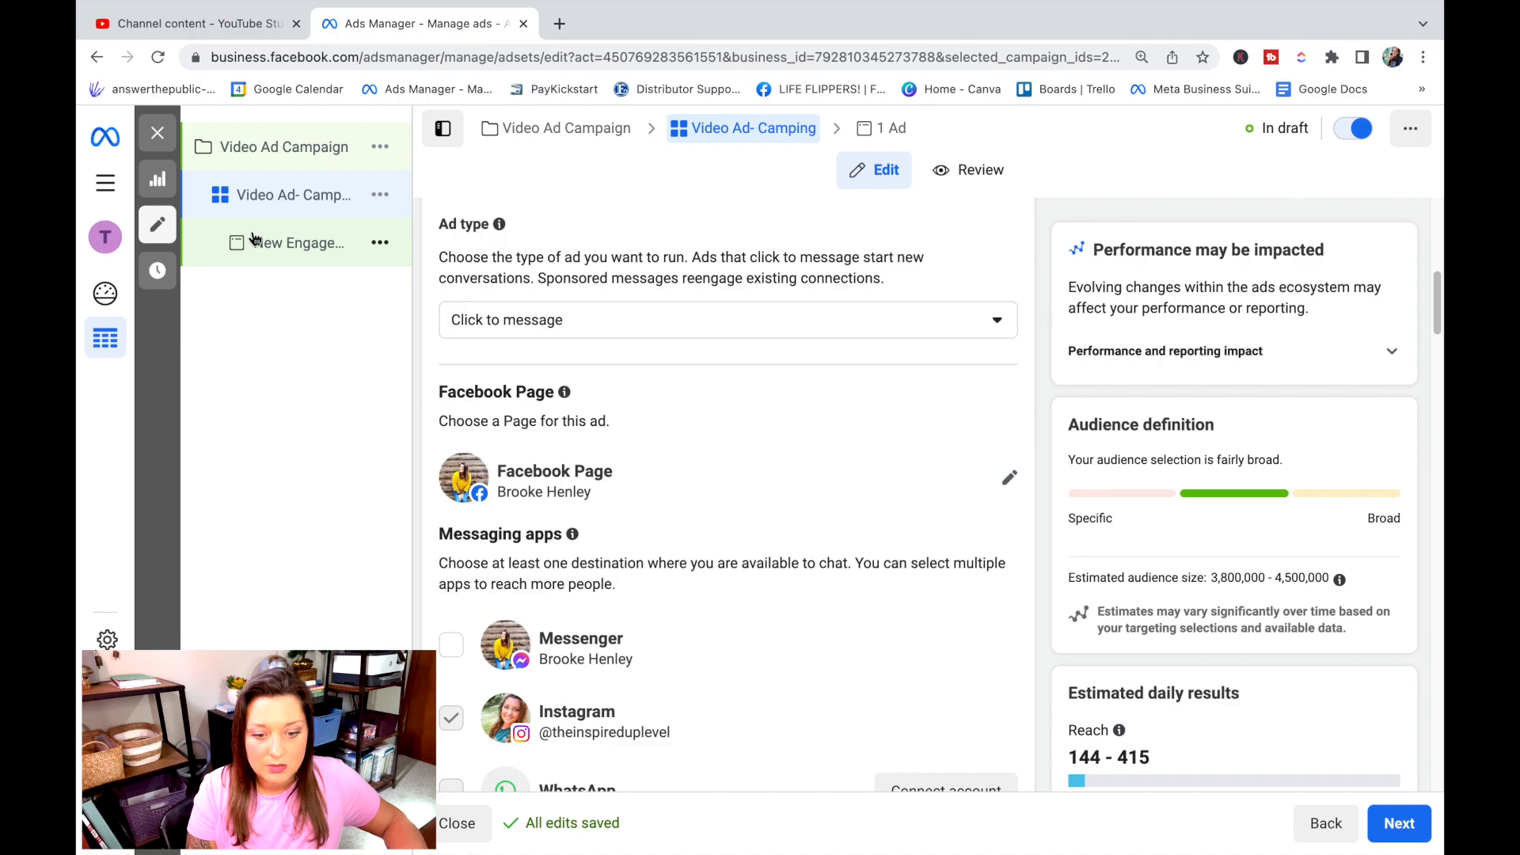
scroll(719, 487, down, 9)
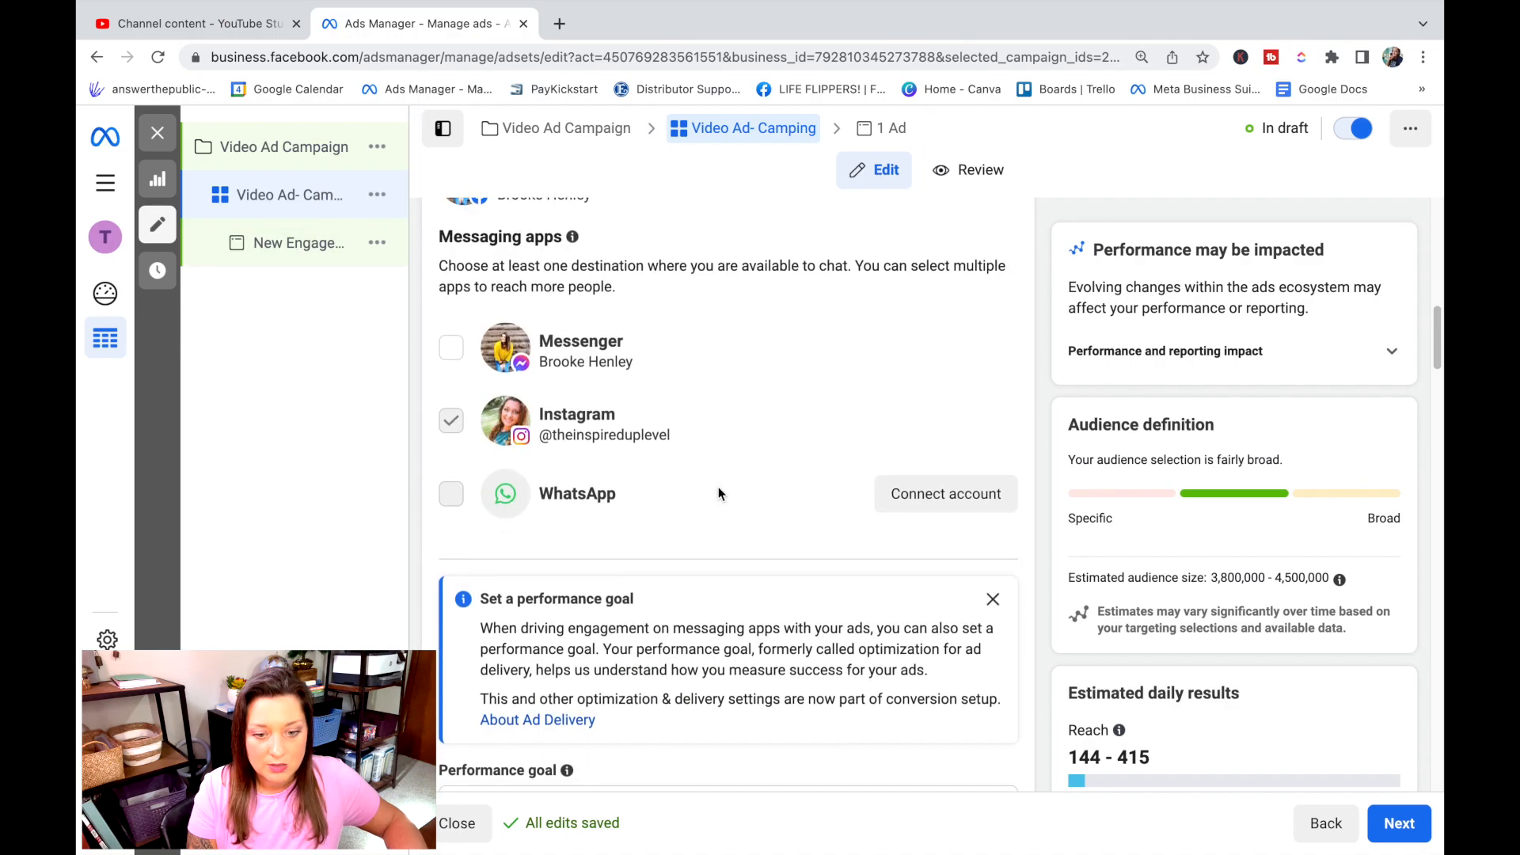
scroll(717, 499, down, 3)
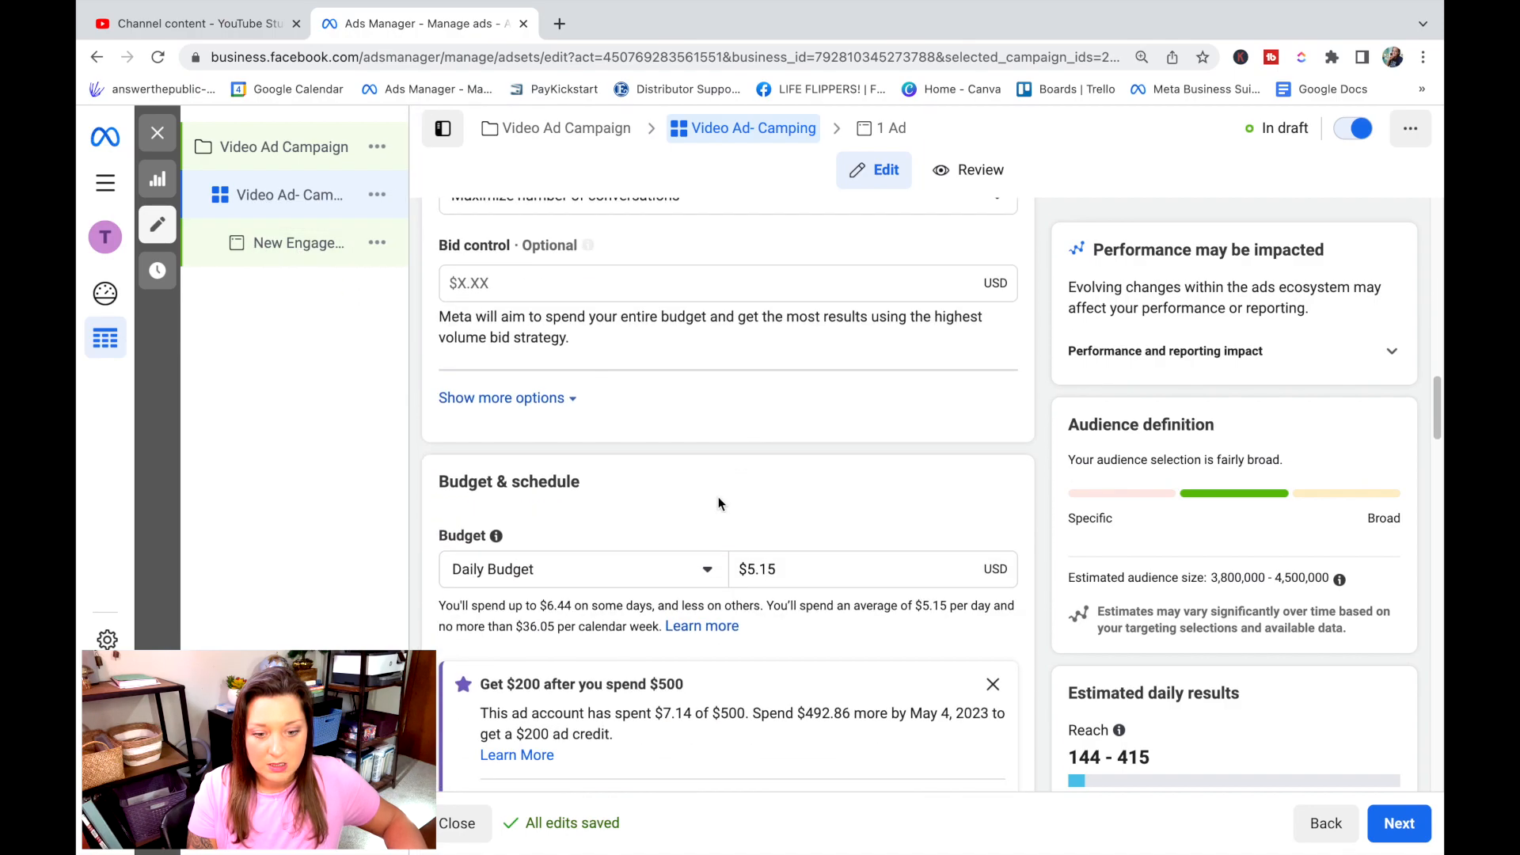
scroll(725, 523, down, 2)
scroll(729, 547, down, 10)
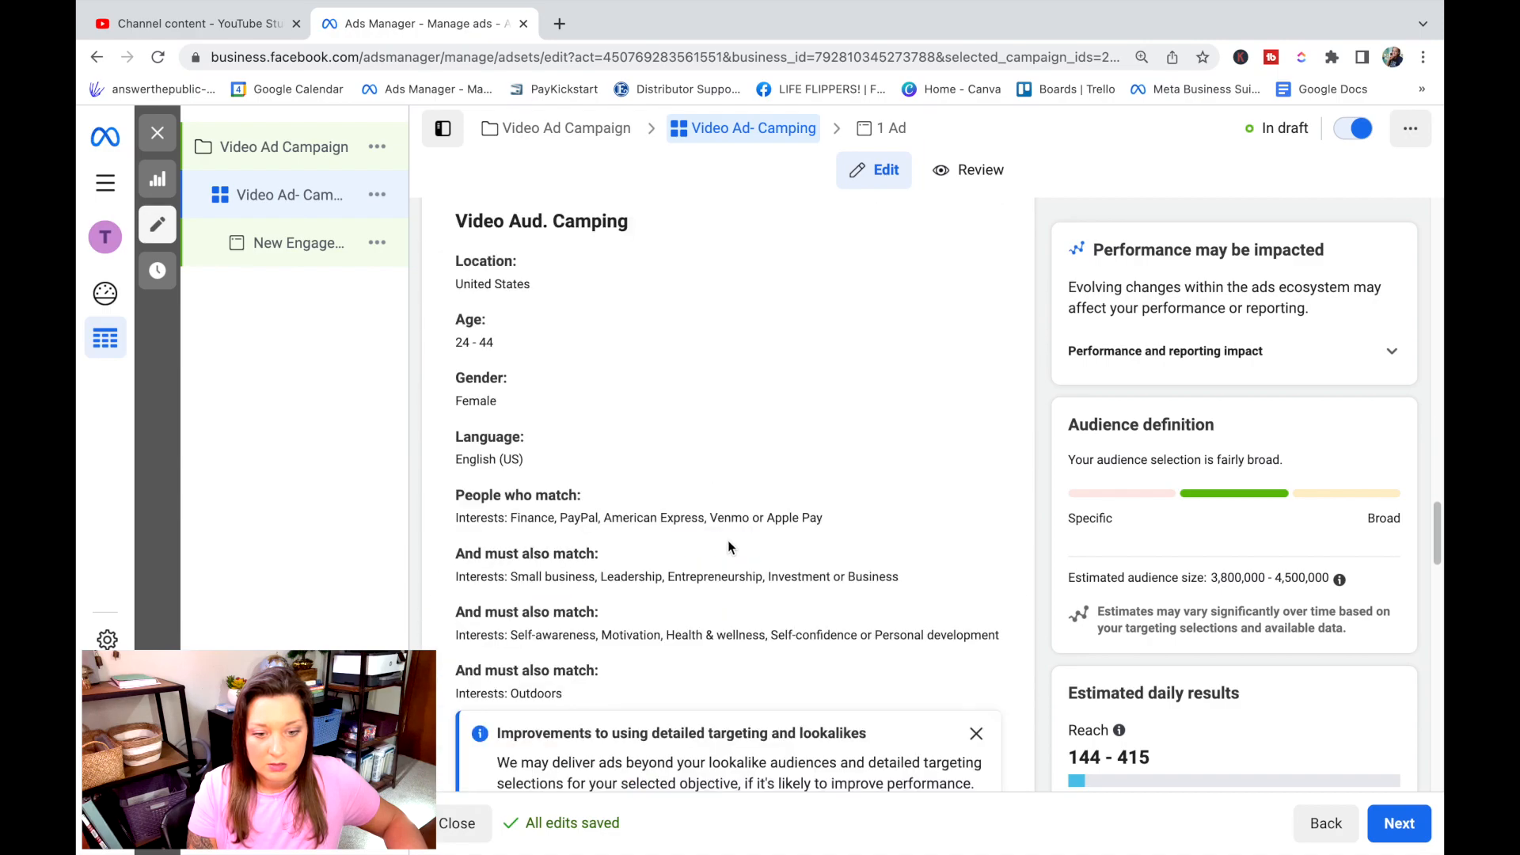
scroll(729, 547, down, 2)
scroll(729, 546, down, 12)
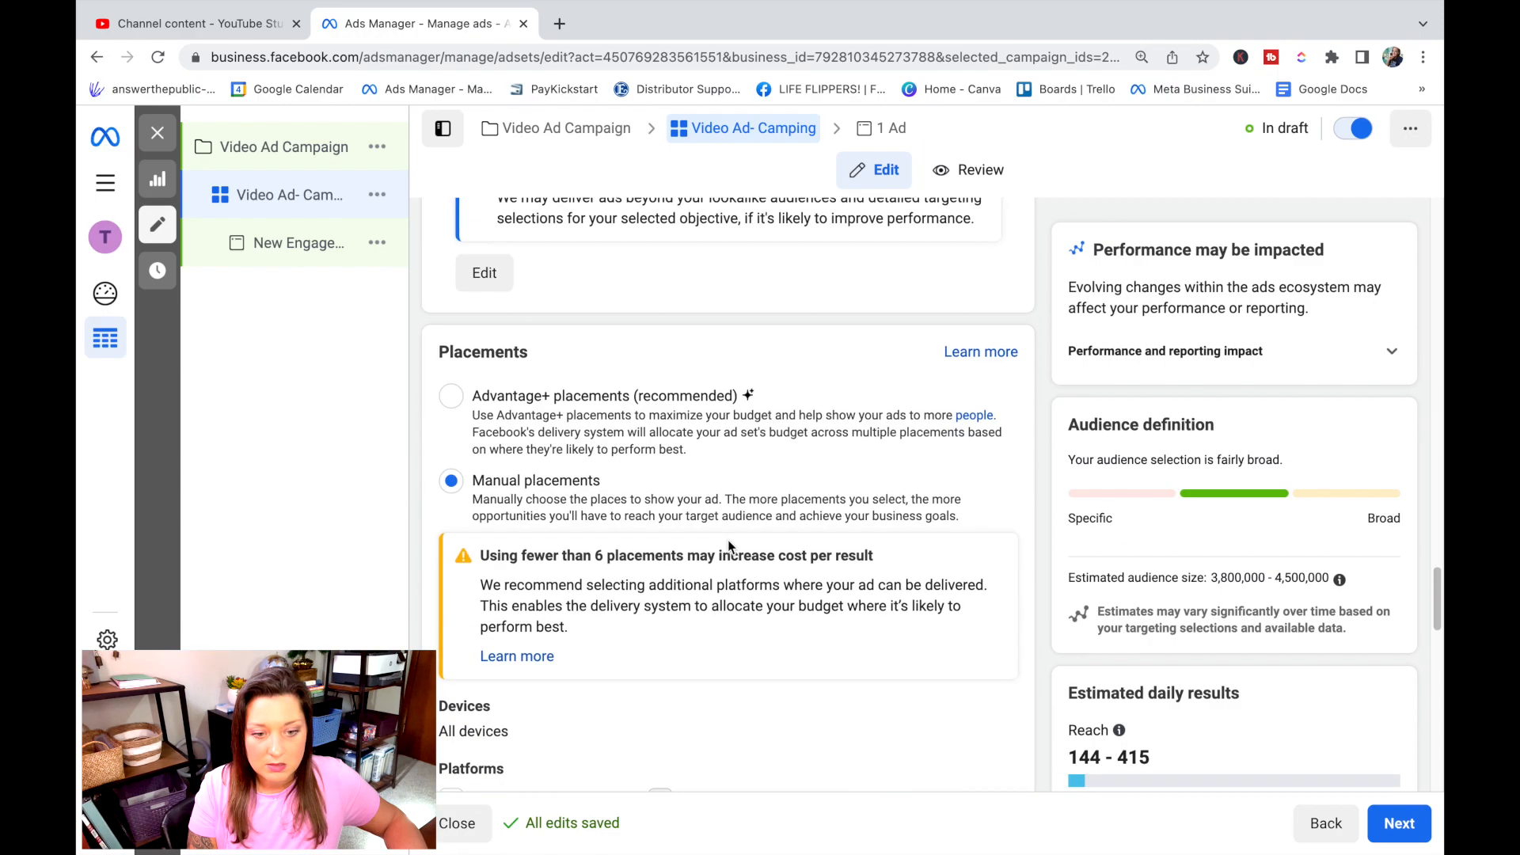
scroll(727, 544, down, 2)
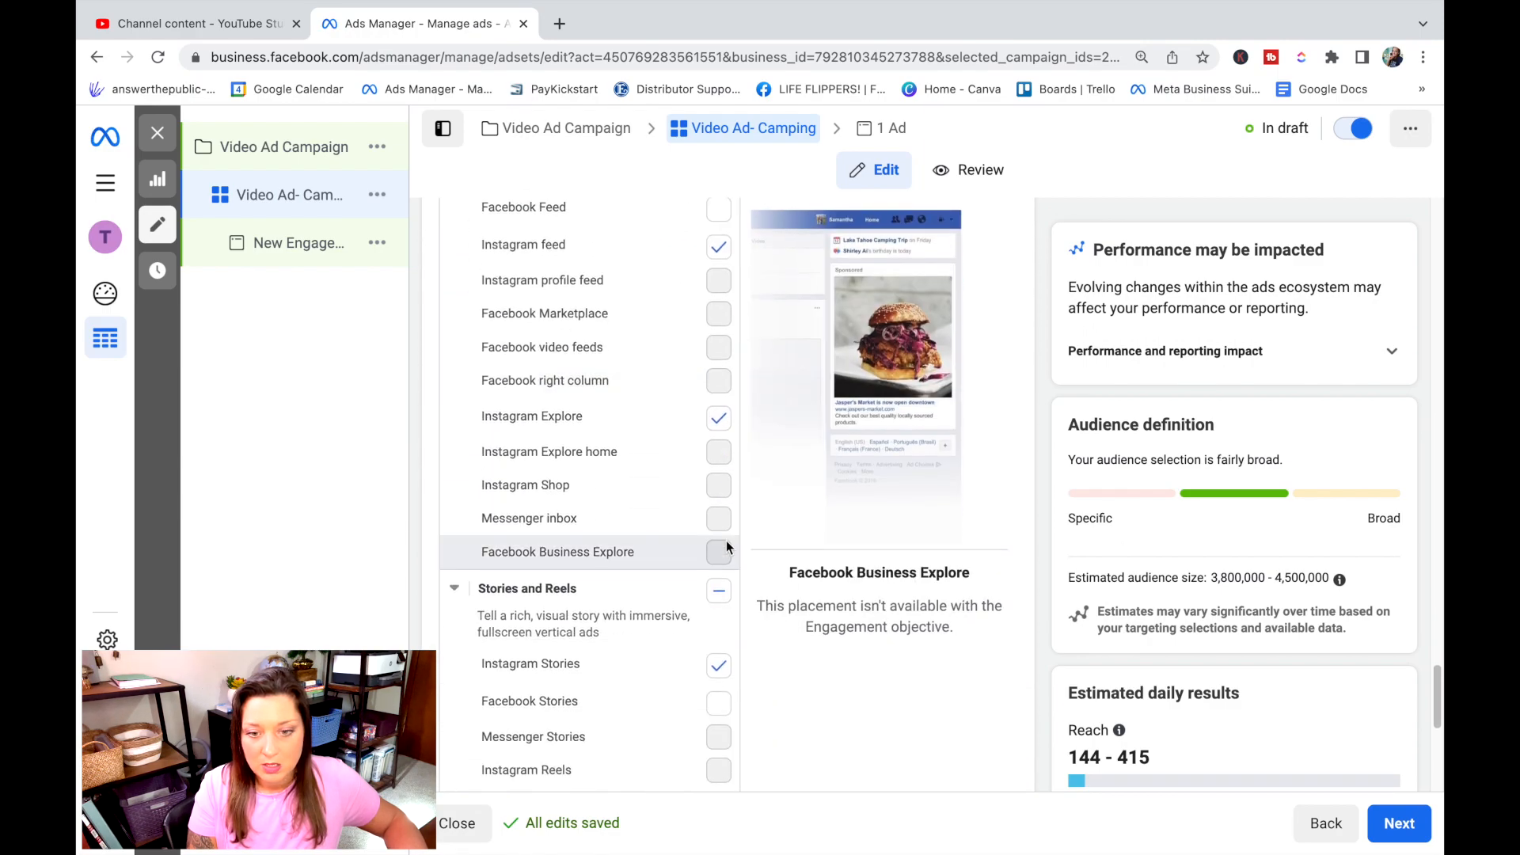
scroll(725, 540, down, 2)
Step: Rename the ad under the ad set as "Video Ad- Camping"
click(301, 246)
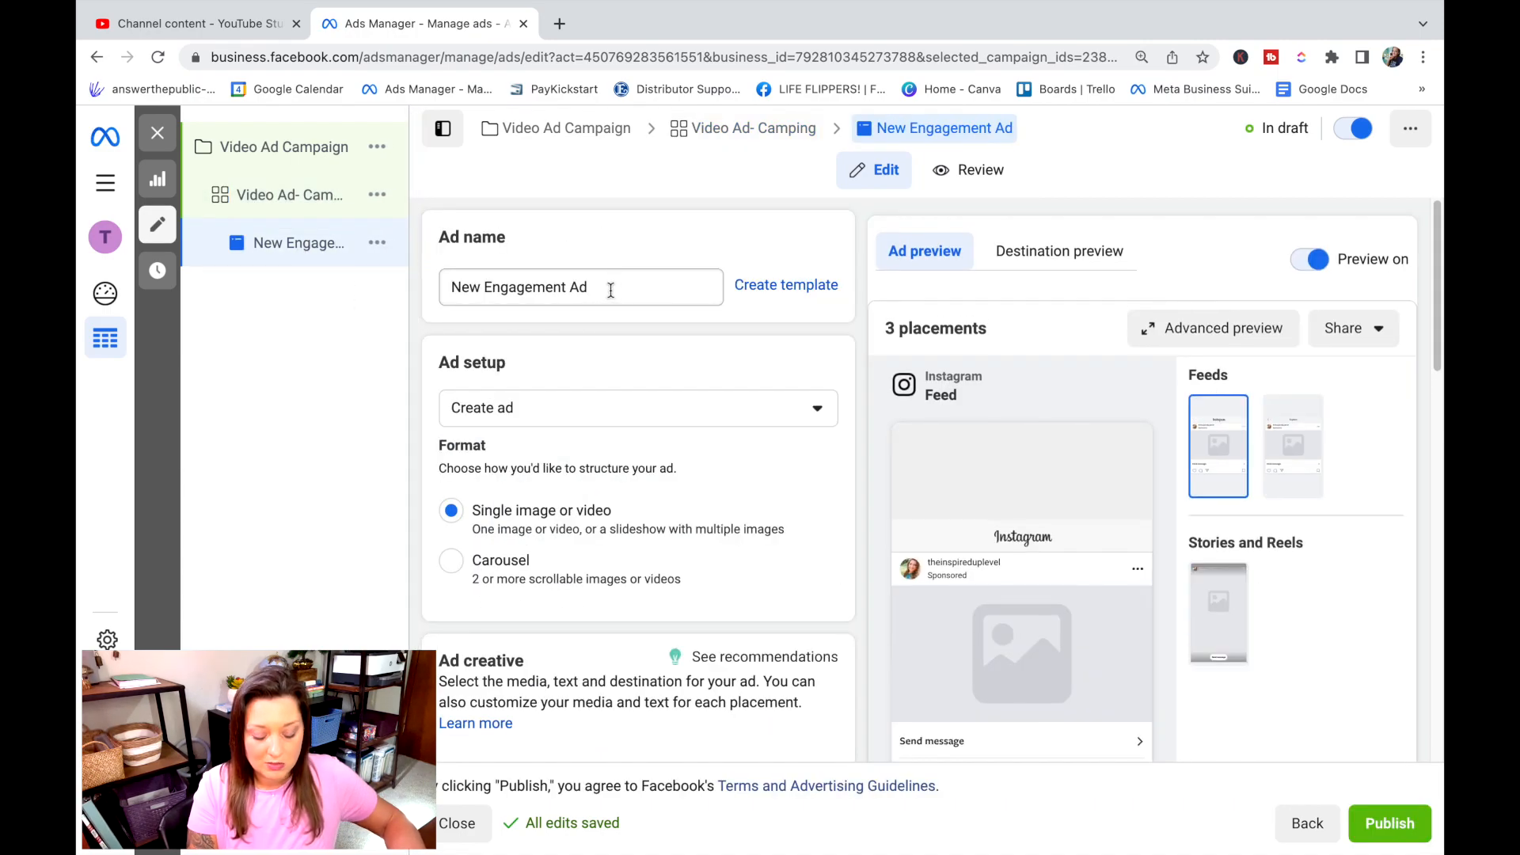
drag(610, 288, 418, 297)
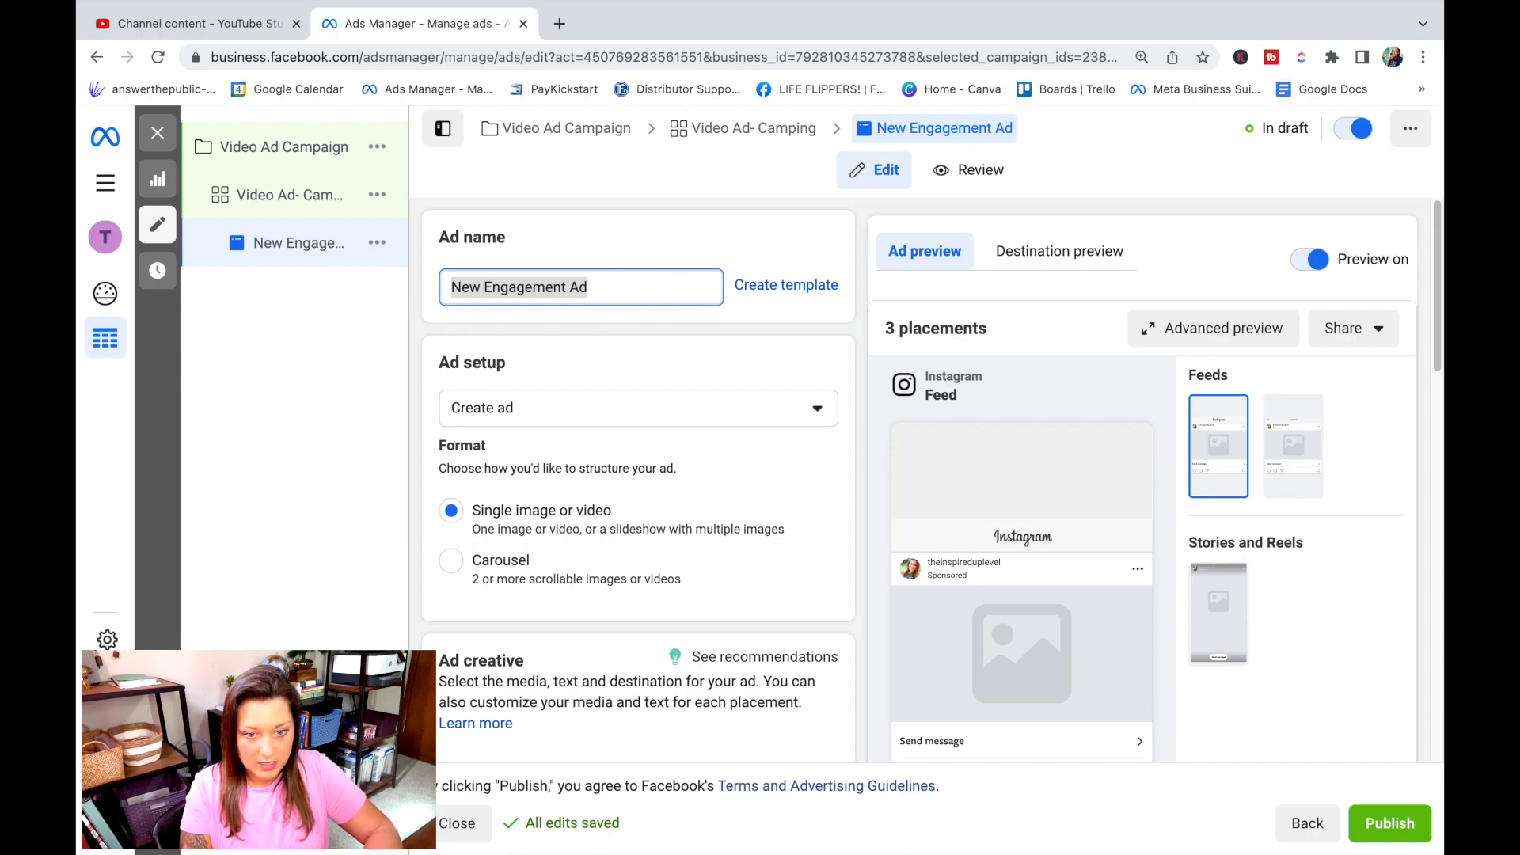
text(Video Ad)
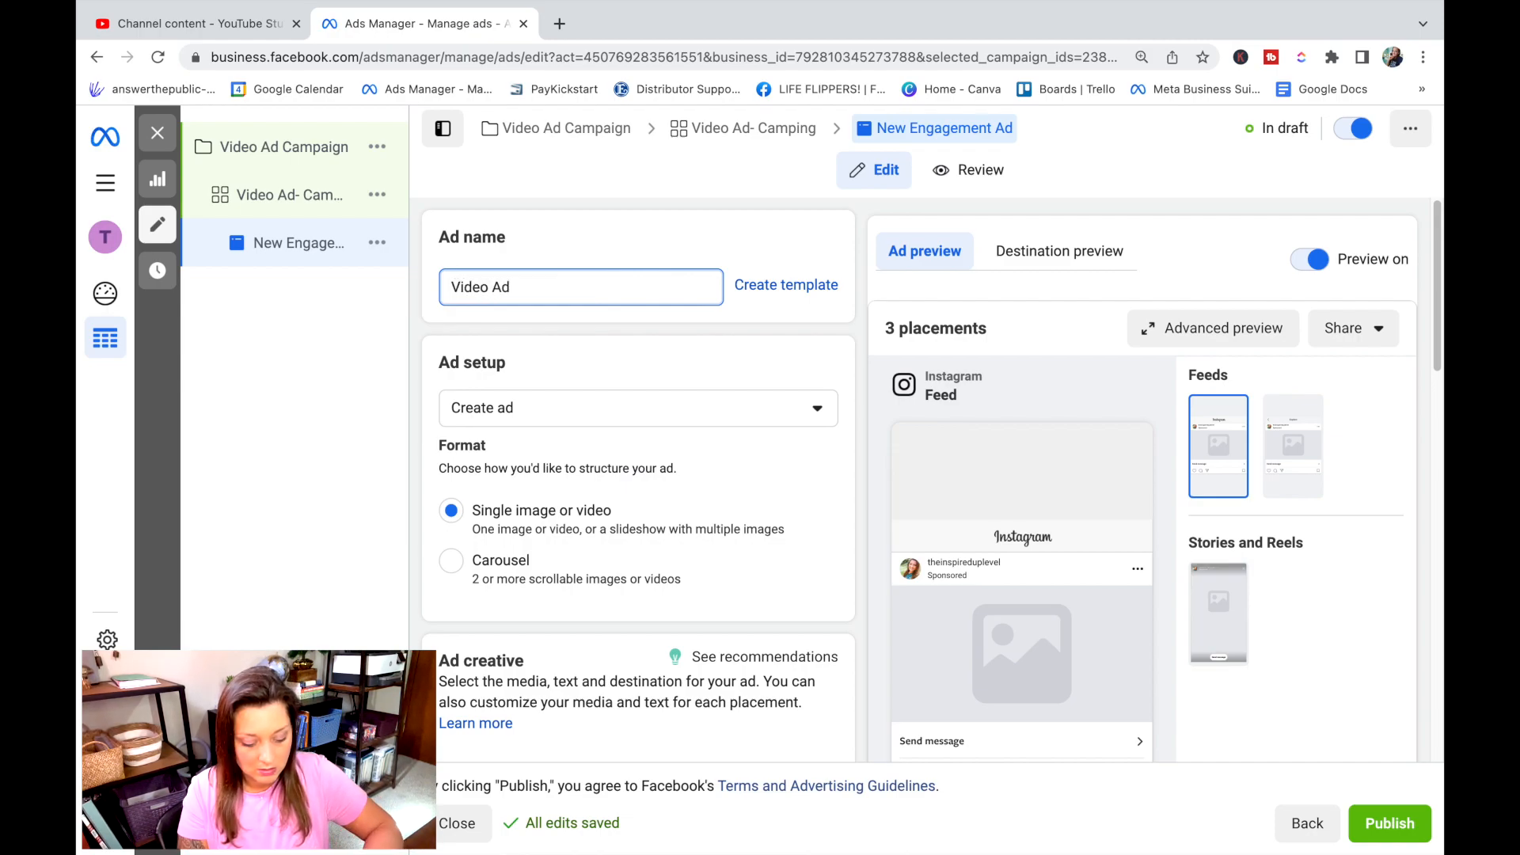
text(- Camping)
Step: Change the ad setup to use an existing post
scroll(633, 380, down, 2)
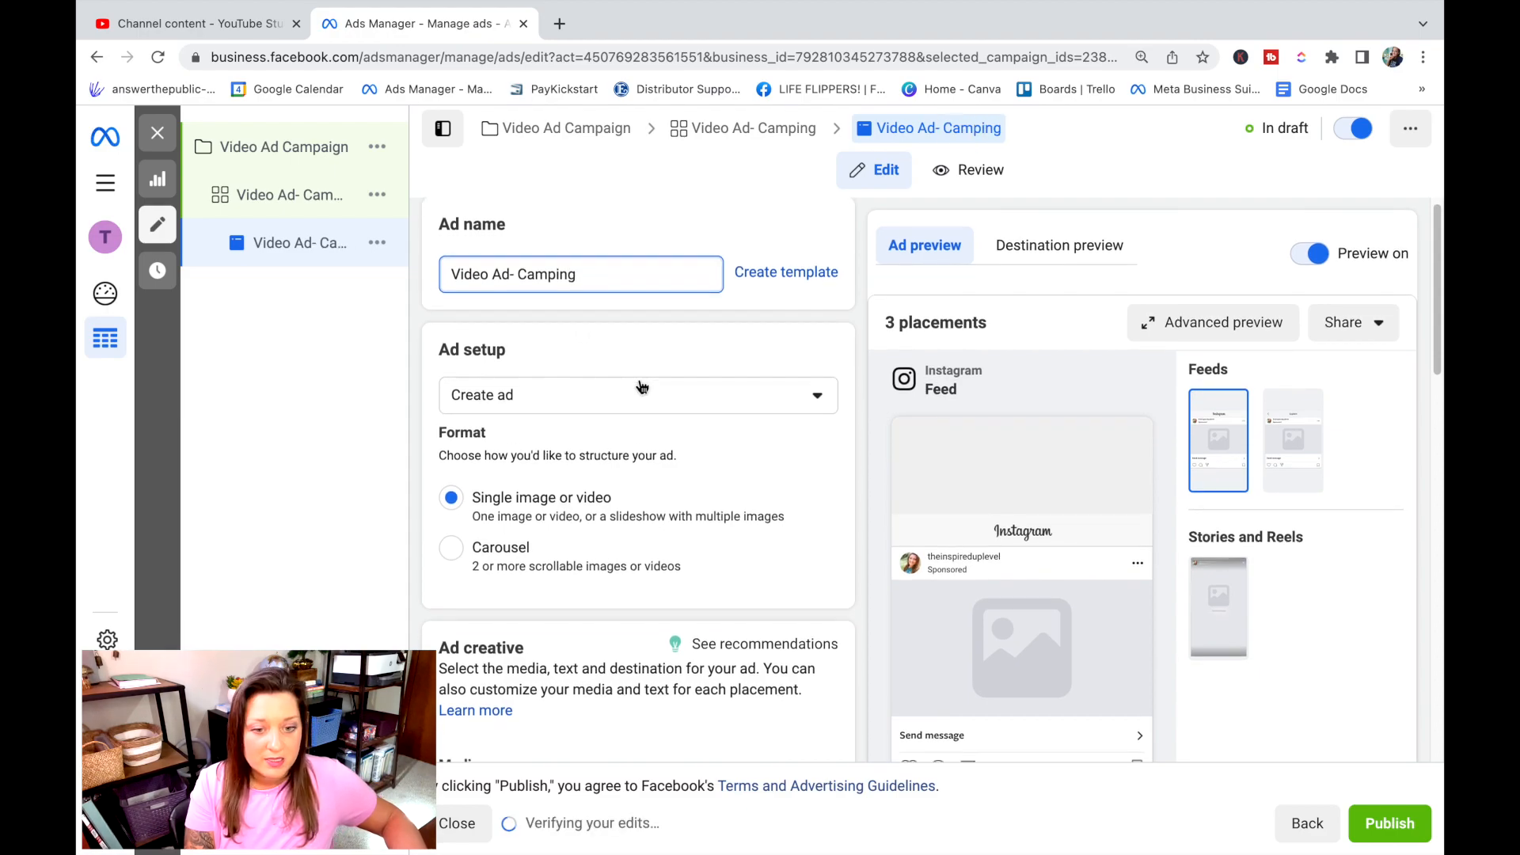
click(818, 331)
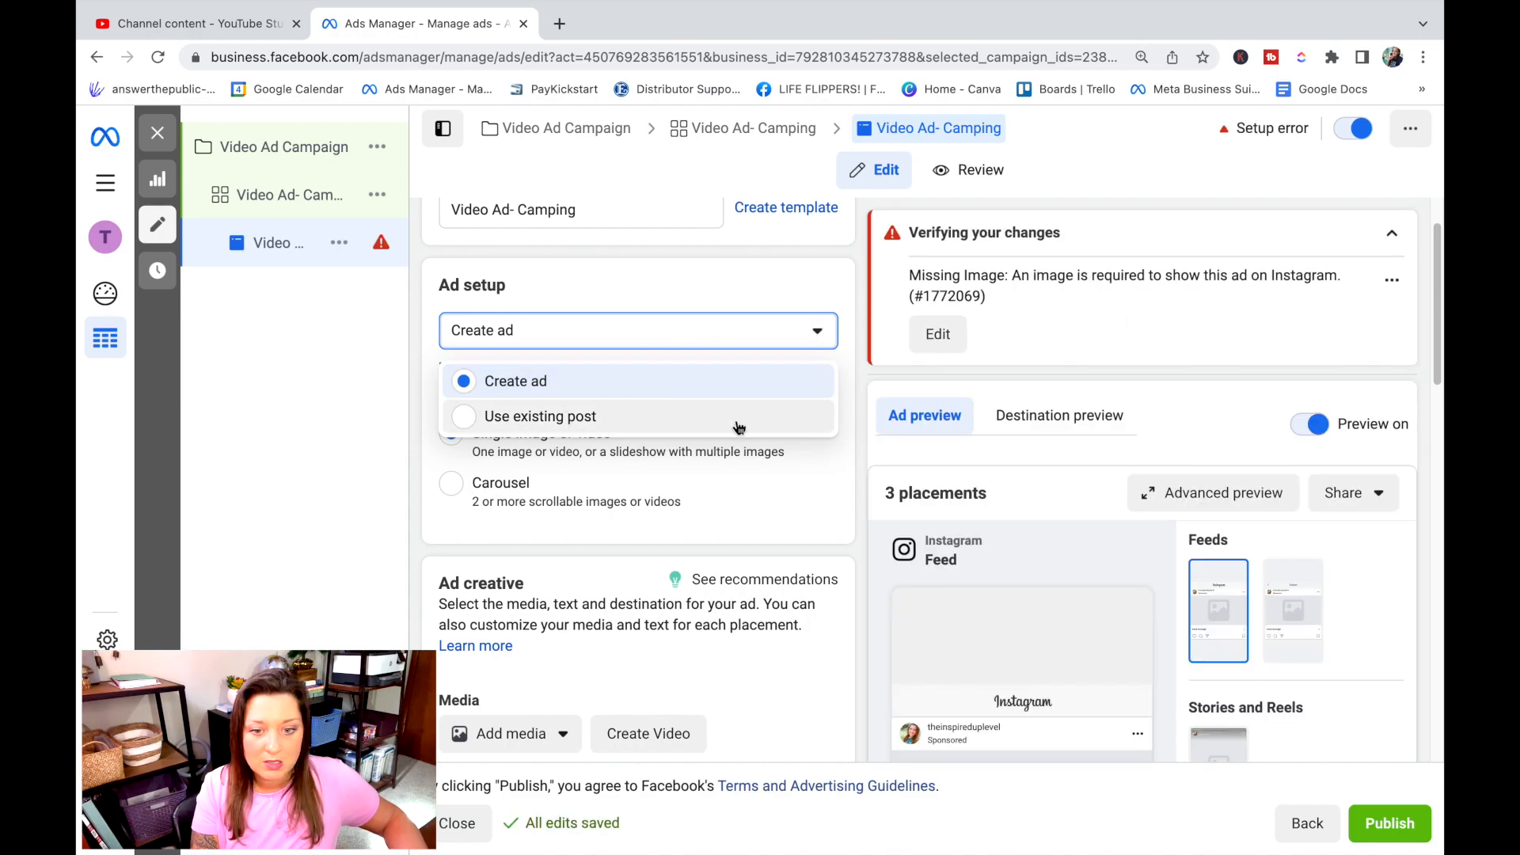
click(557, 426)
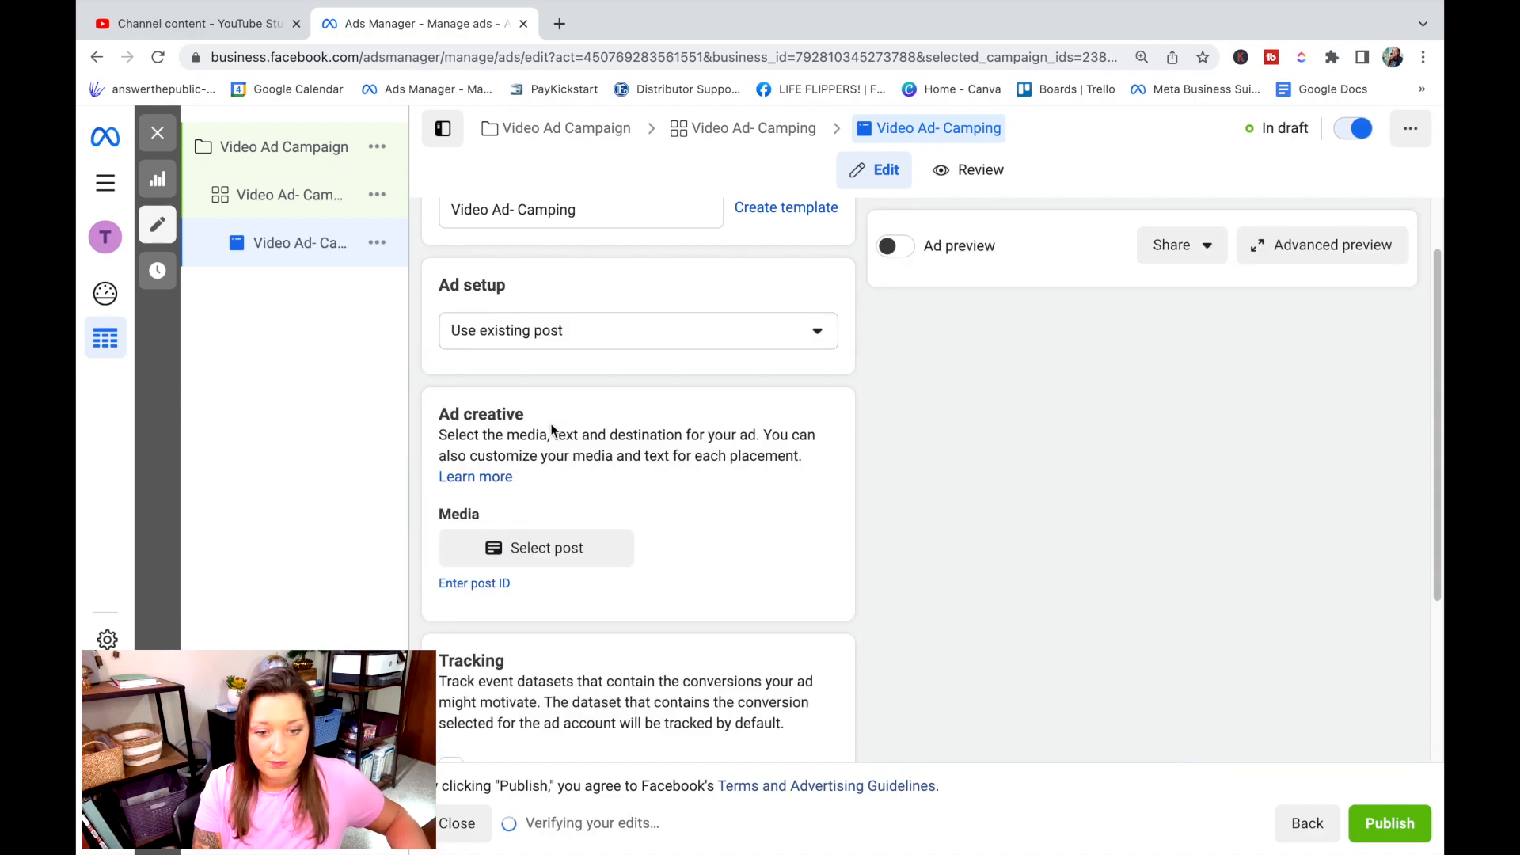
Step: Choose the Apr 3, 2023 Instagram reel beginning "I discovered how to leverage social media" as the ad's media
scroll(706, 489, down, 1)
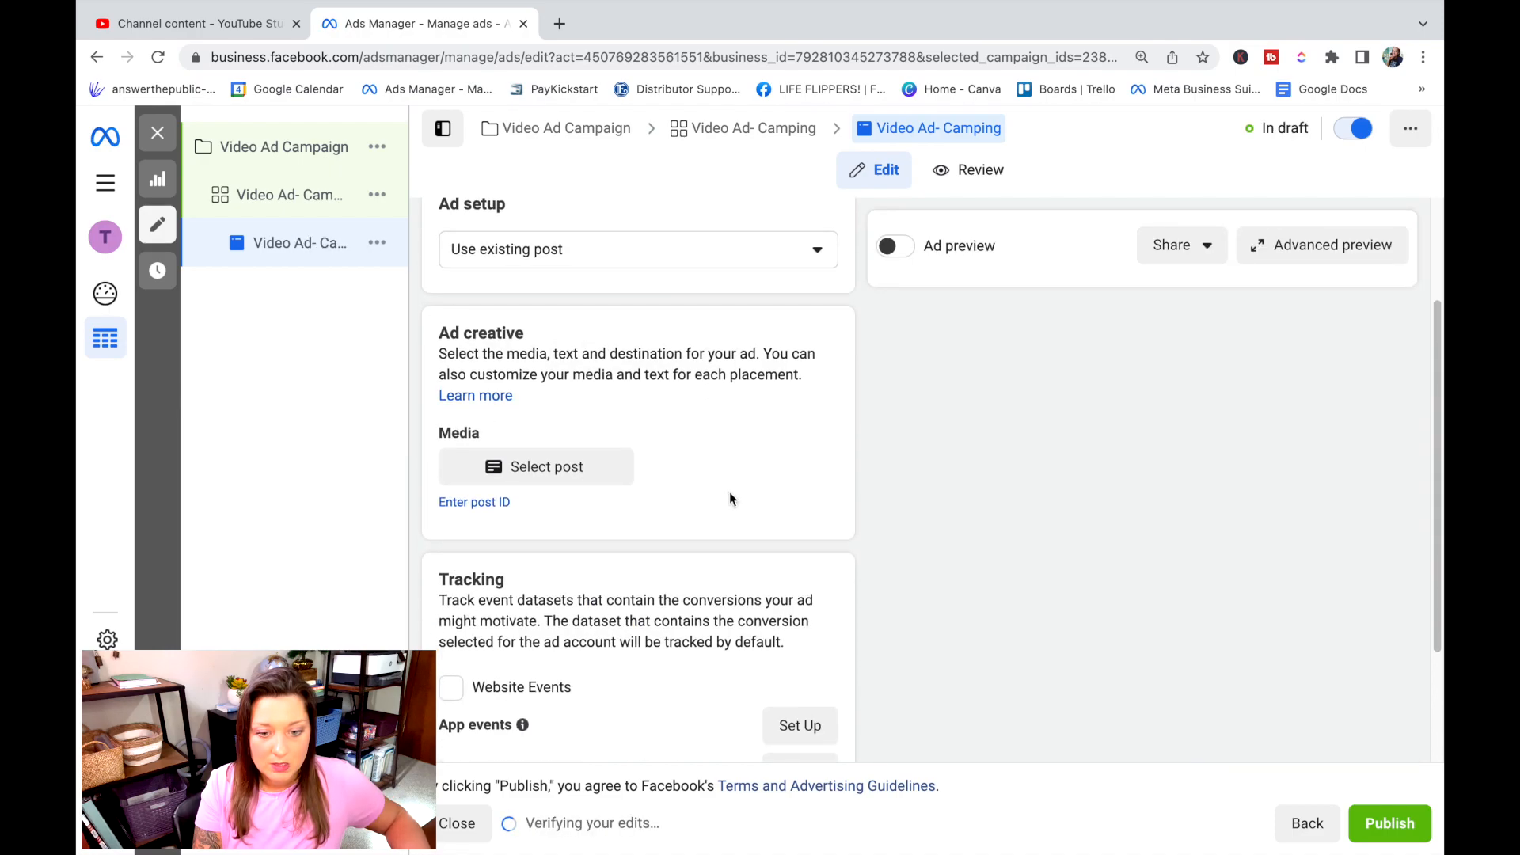
click(528, 470)
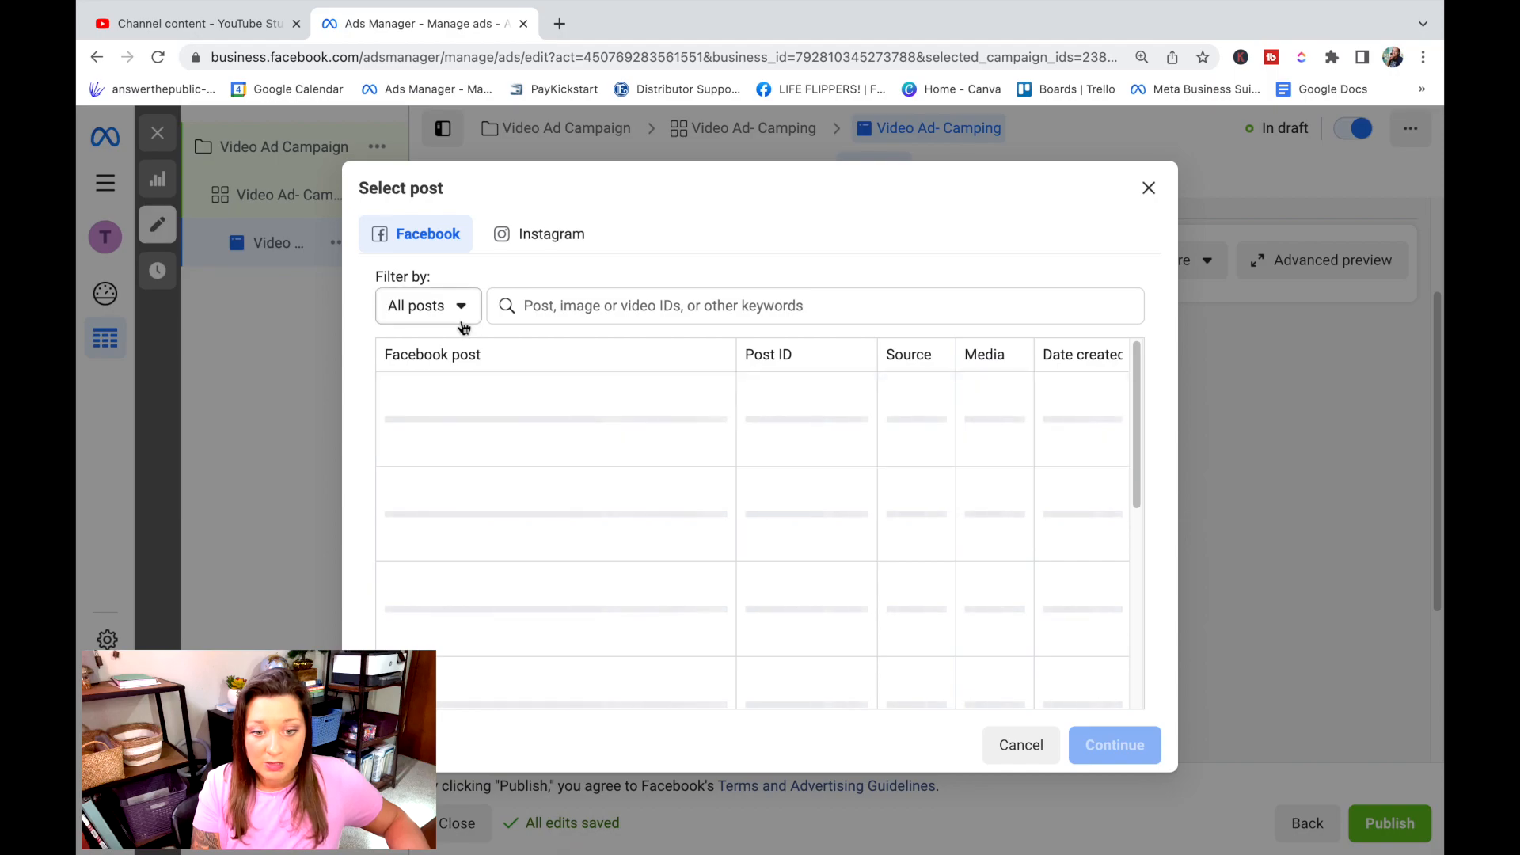
click(542, 236)
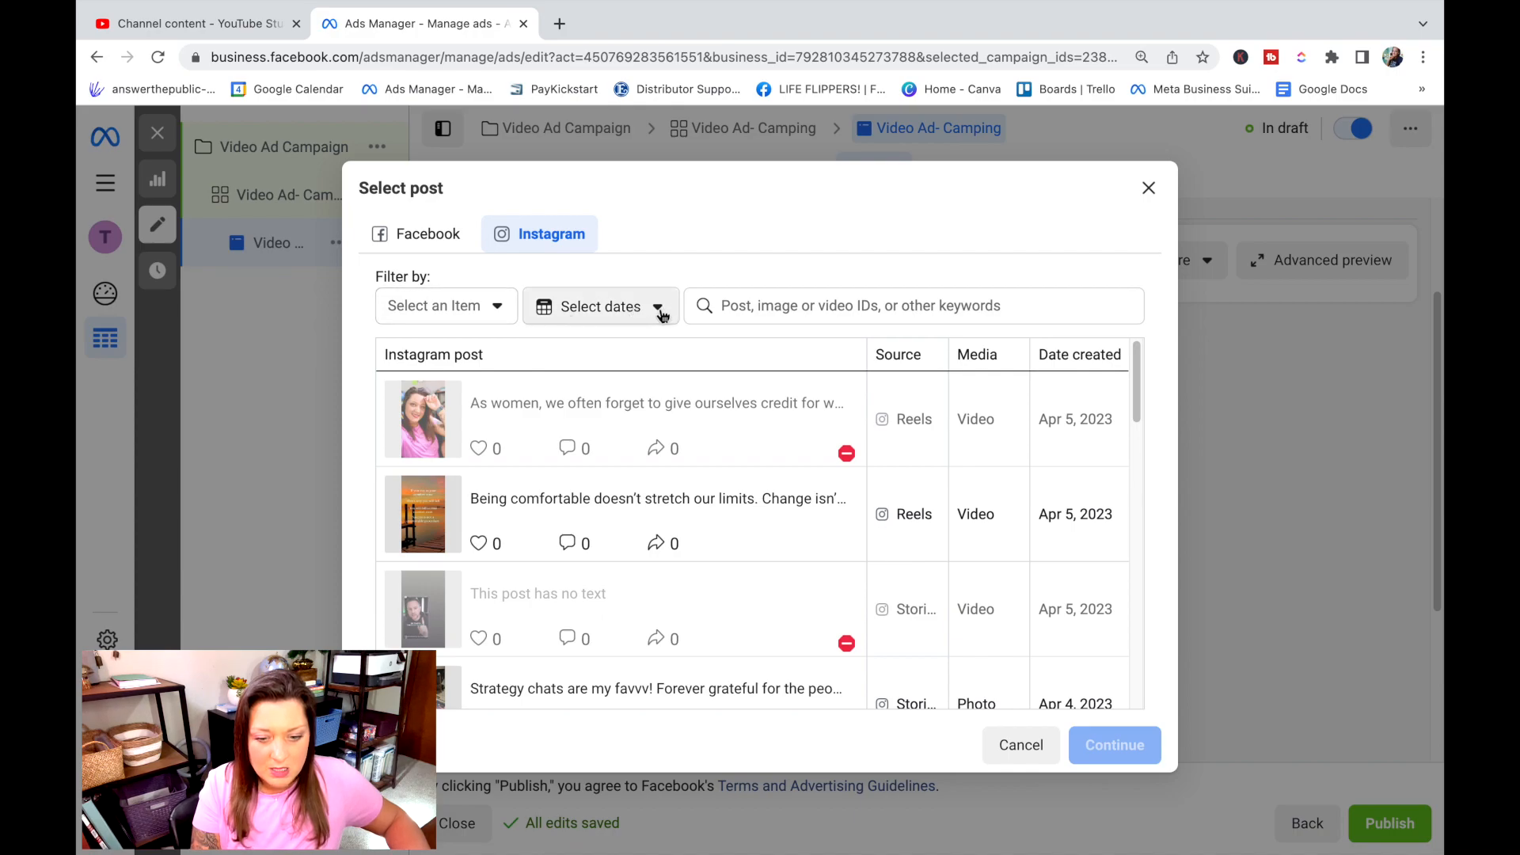
scroll(544, 483, down, 3)
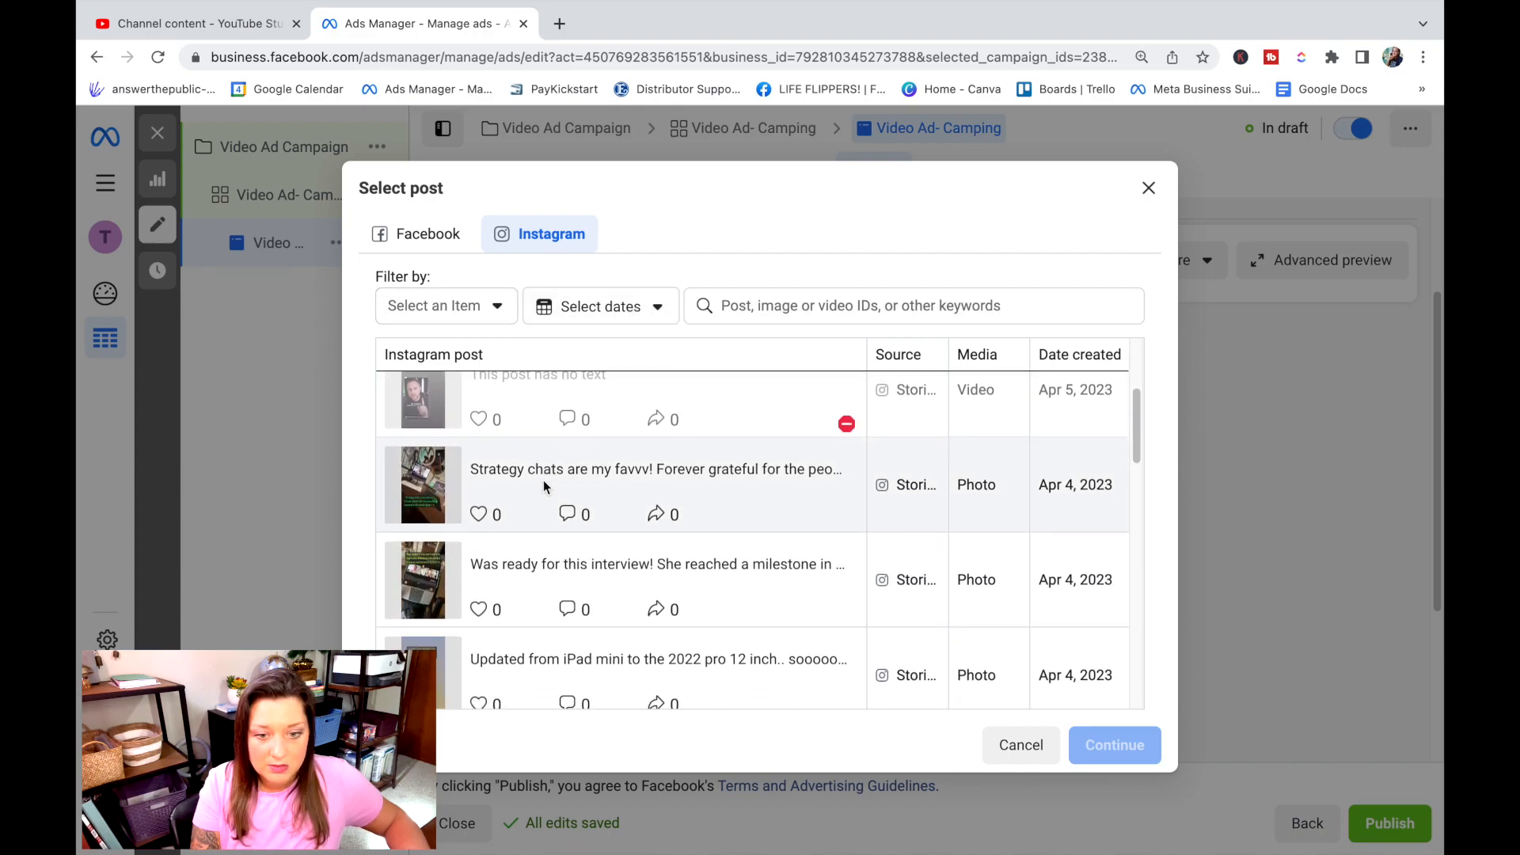
scroll(543, 481, down, 5)
scroll(543, 489, down, 5)
scroll(535, 496, down, 4)
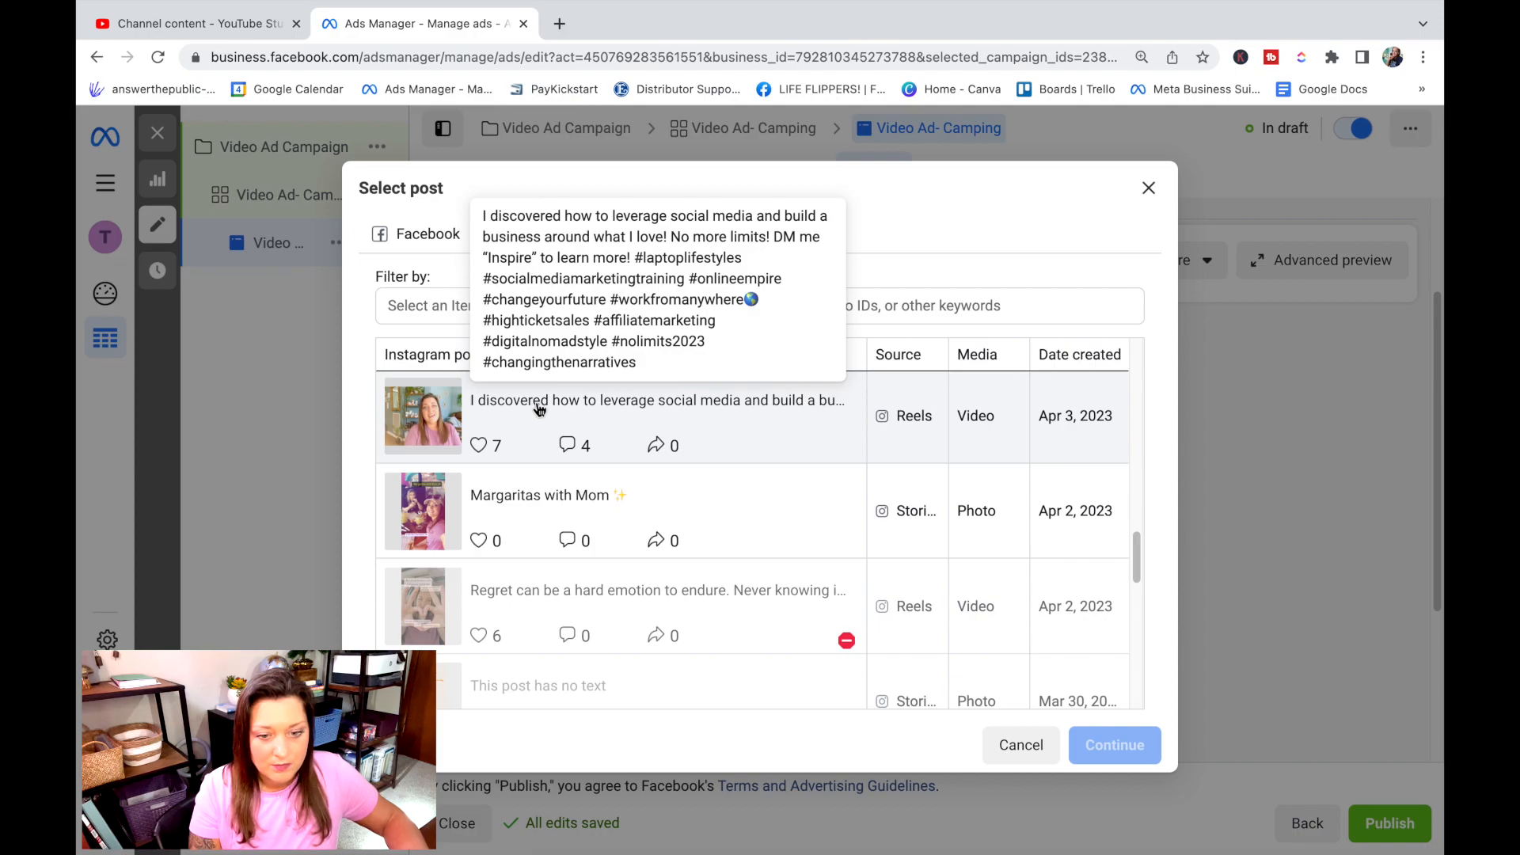
click(540, 409)
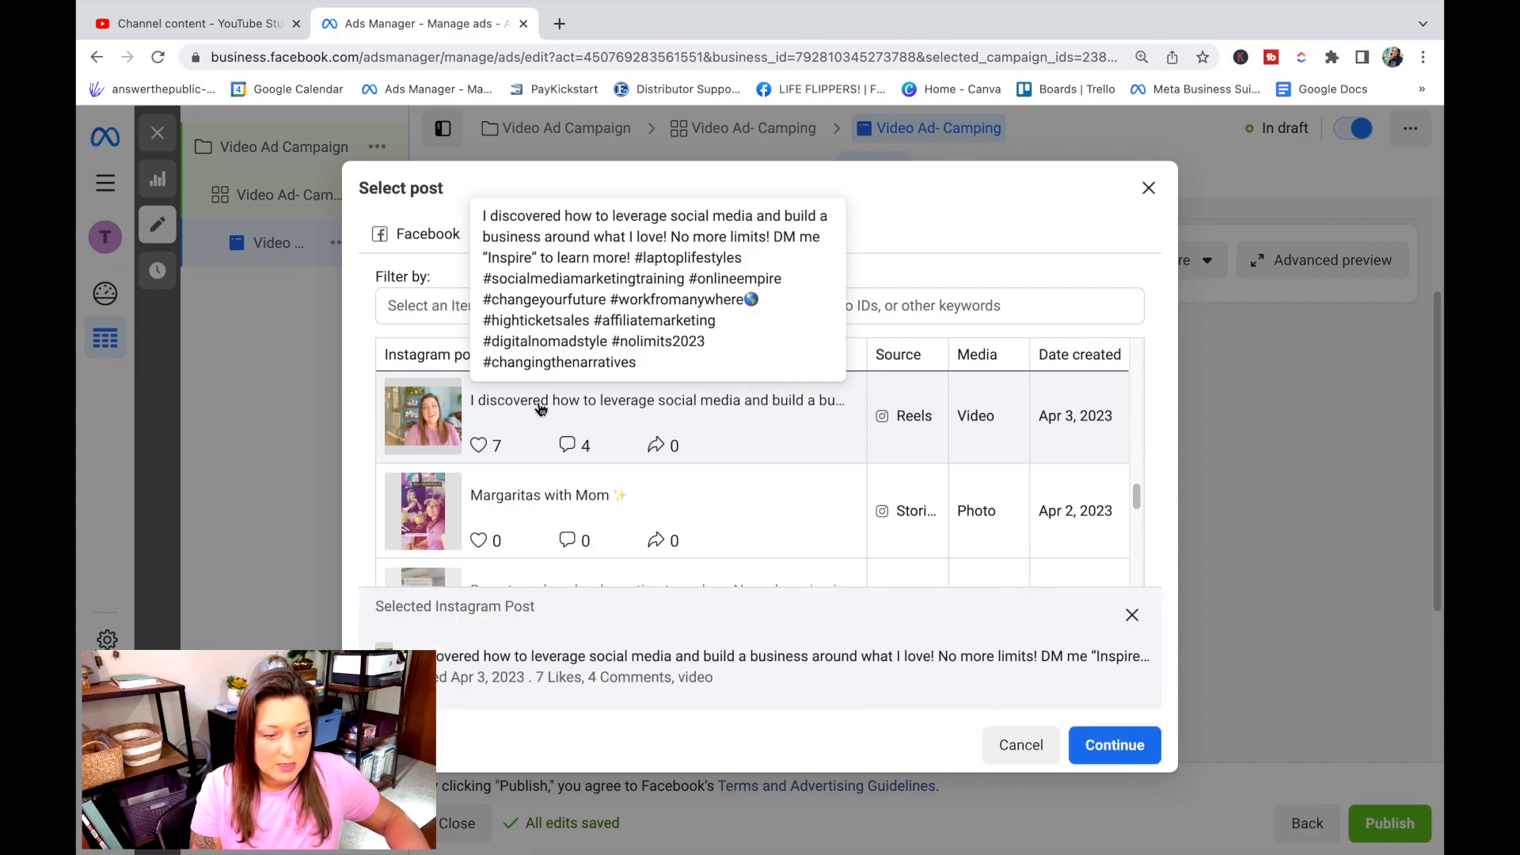
click(1107, 749)
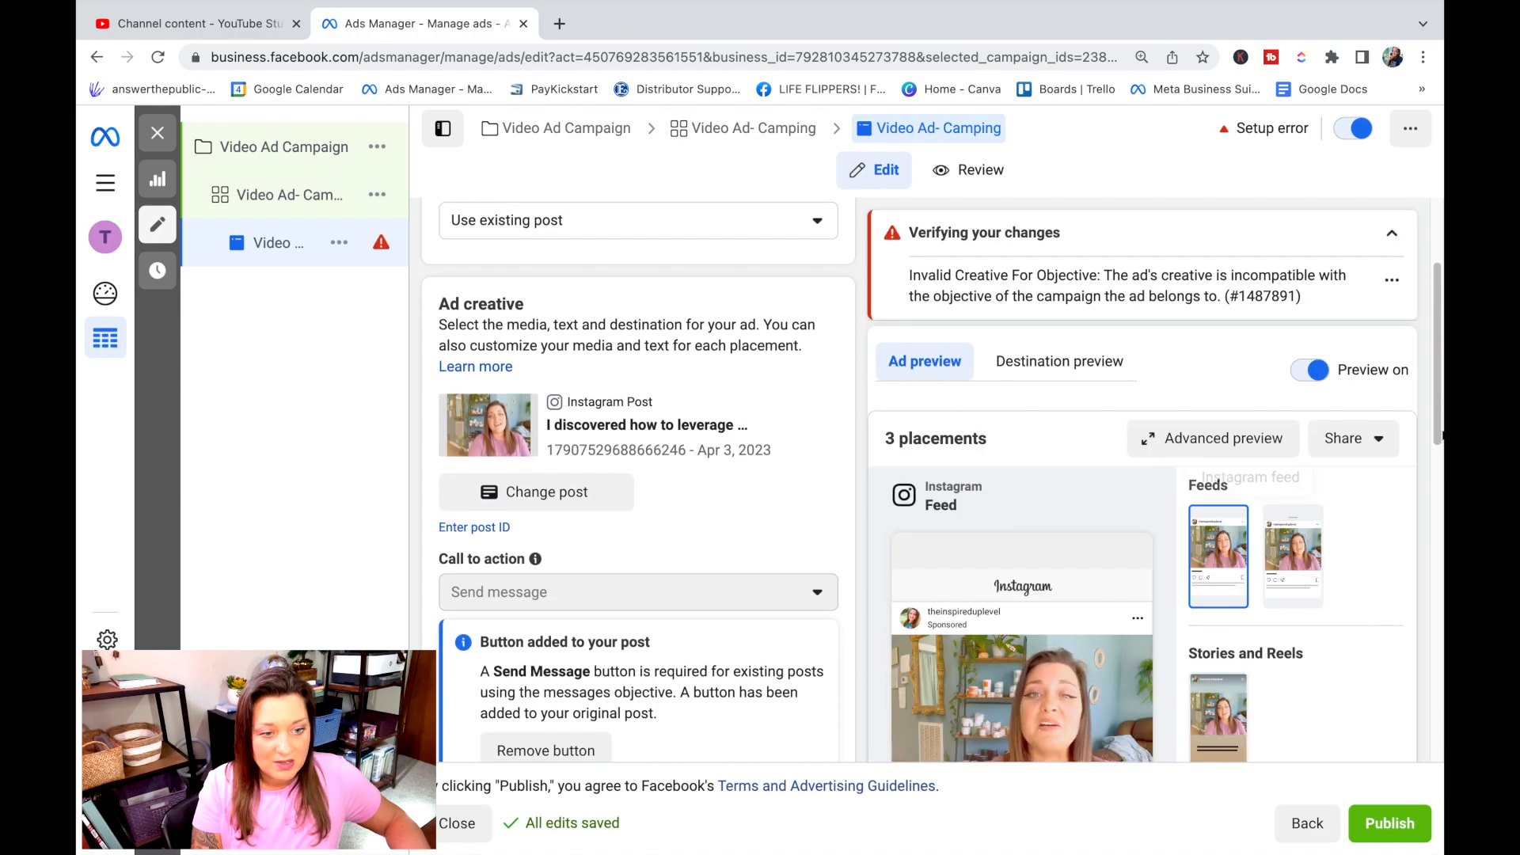
Step: Examine the ad's creative, call to action and message template settings alongside the ad preview
drag(1438, 398, 1432, 461)
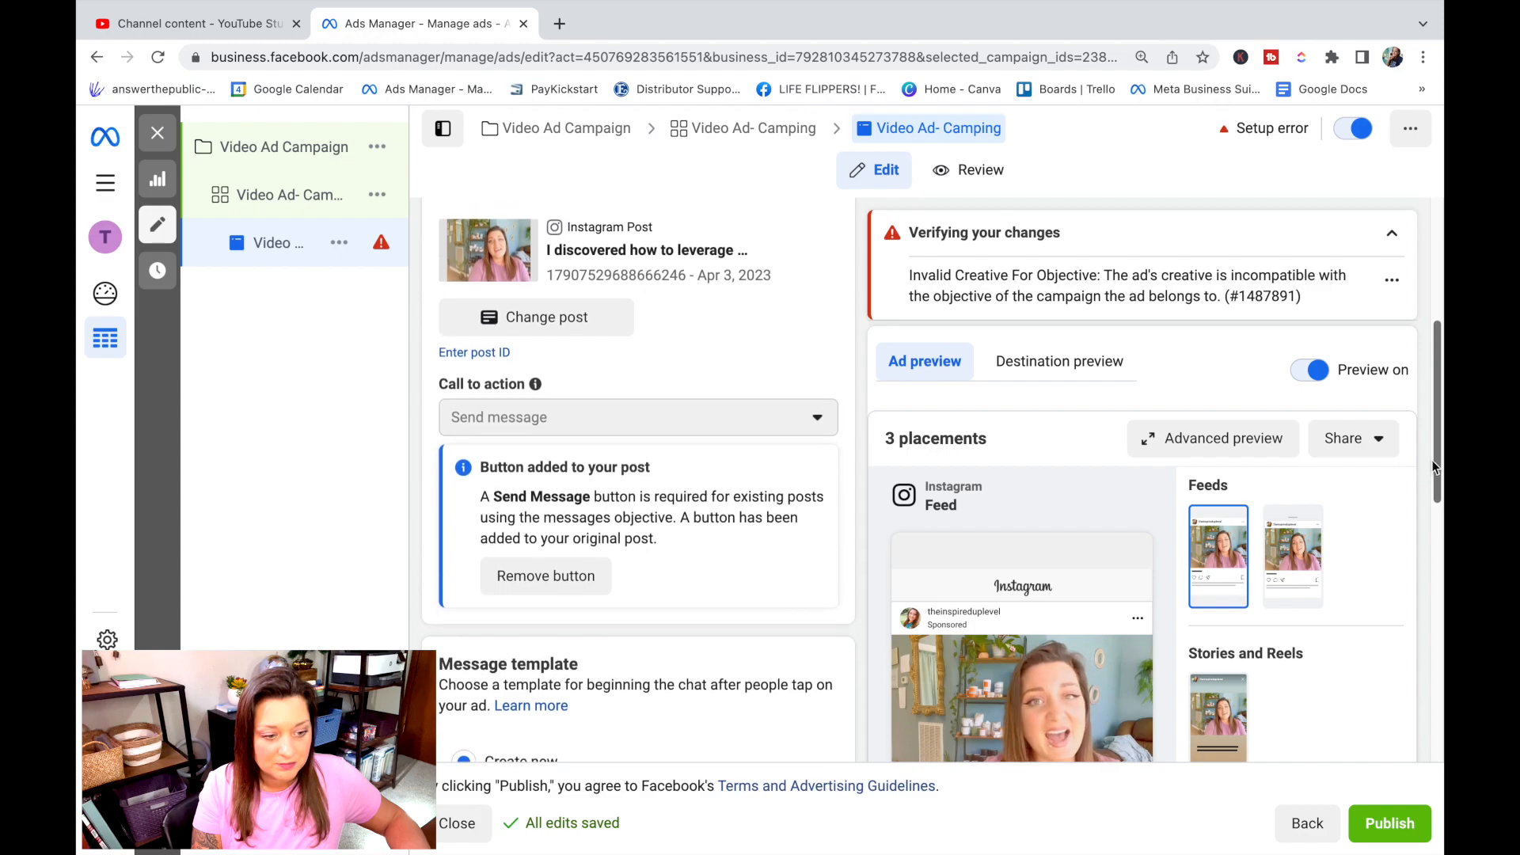
scroll(1372, 640, down, 2)
scroll(1361, 650, down, 2)
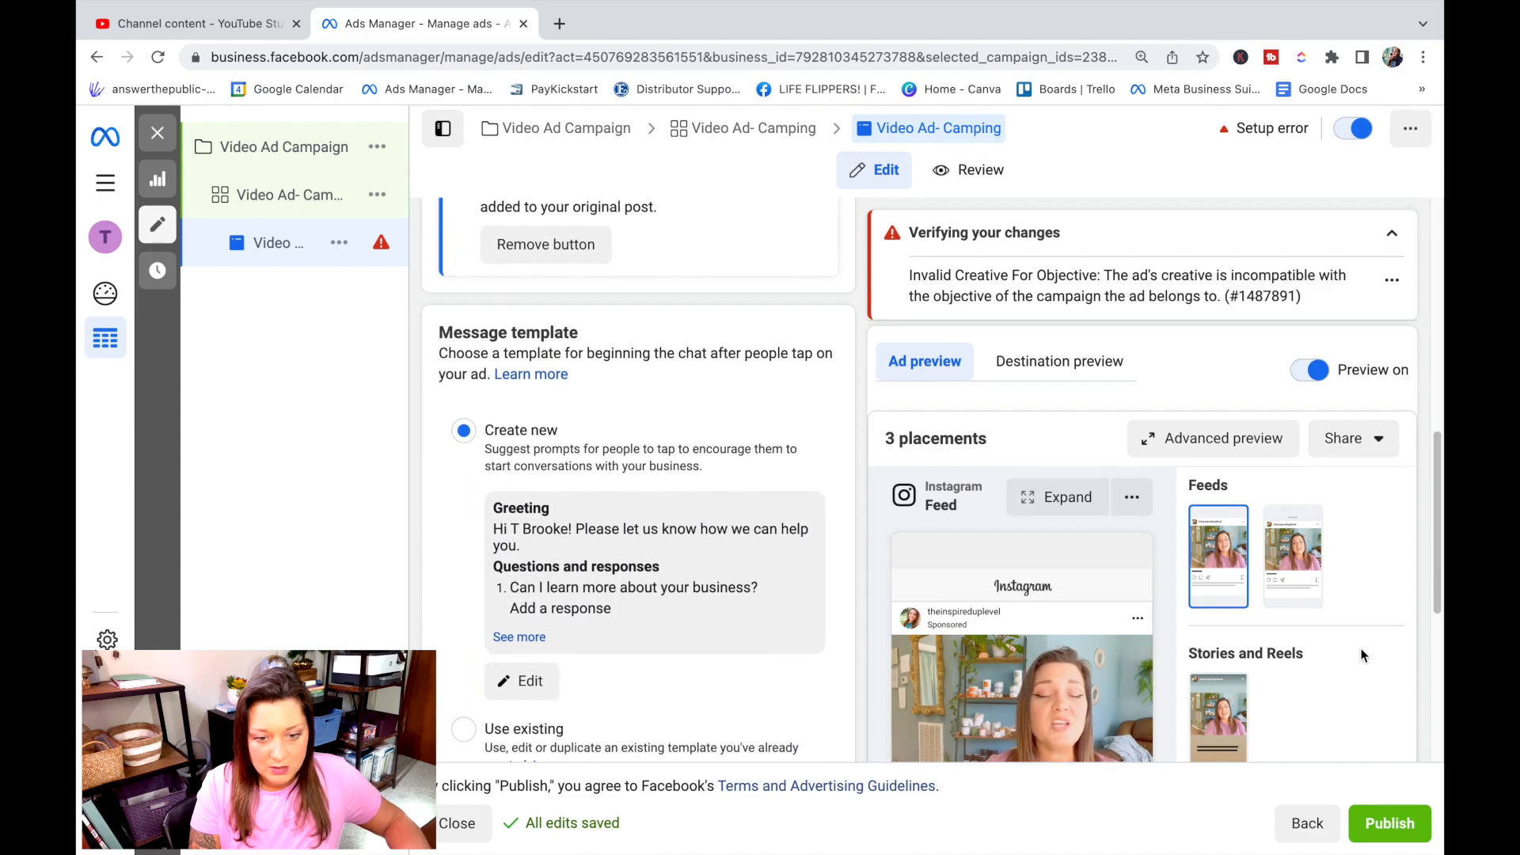
scroll(633, 475, up, 5)
scroll(633, 475, up, 3)
scroll(662, 499, down, 2)
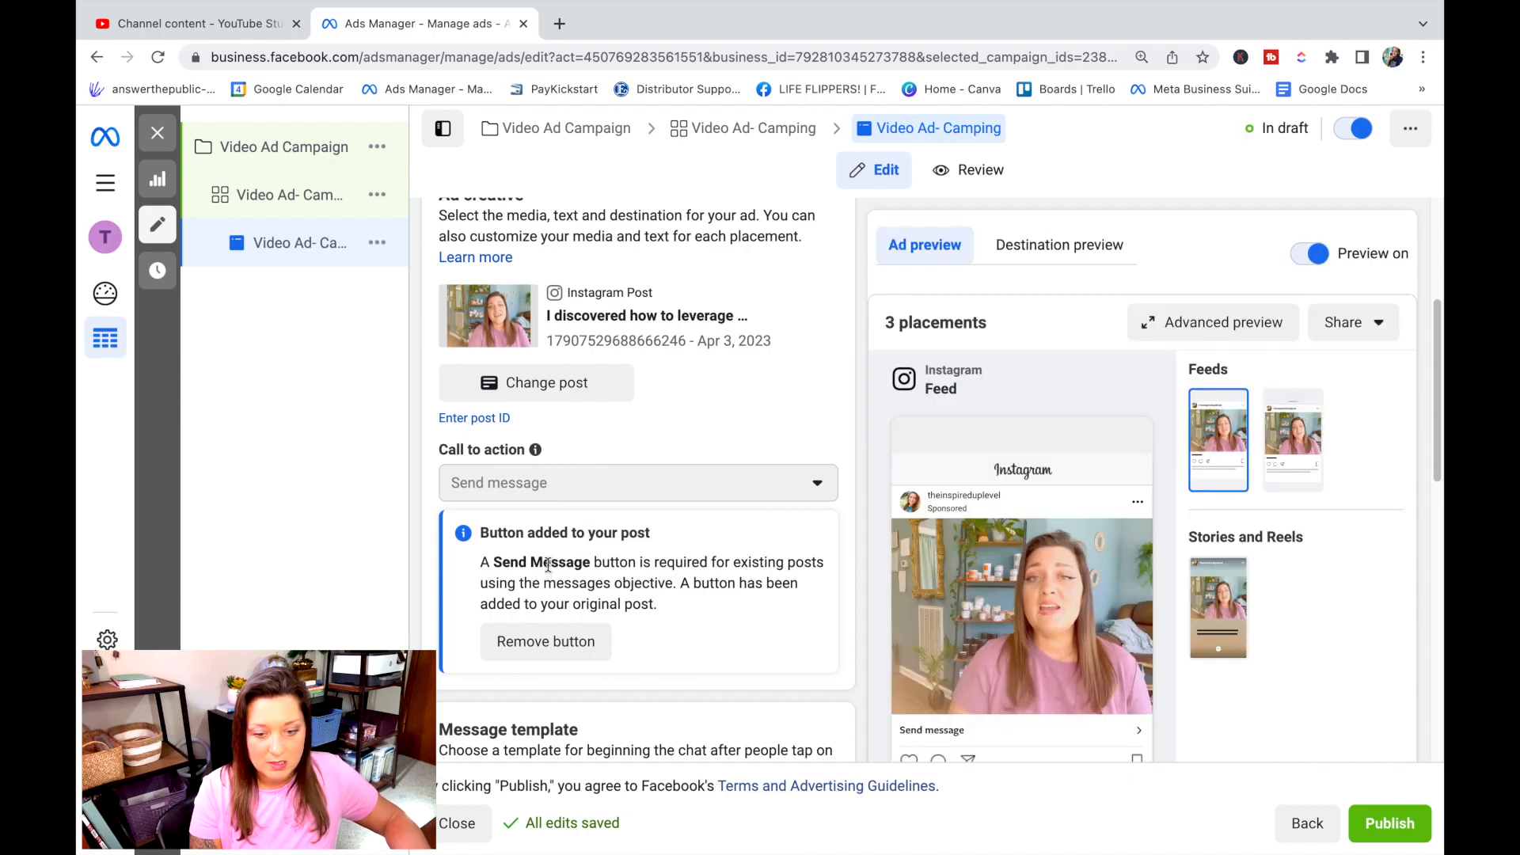
scroll(710, 597, down, 2)
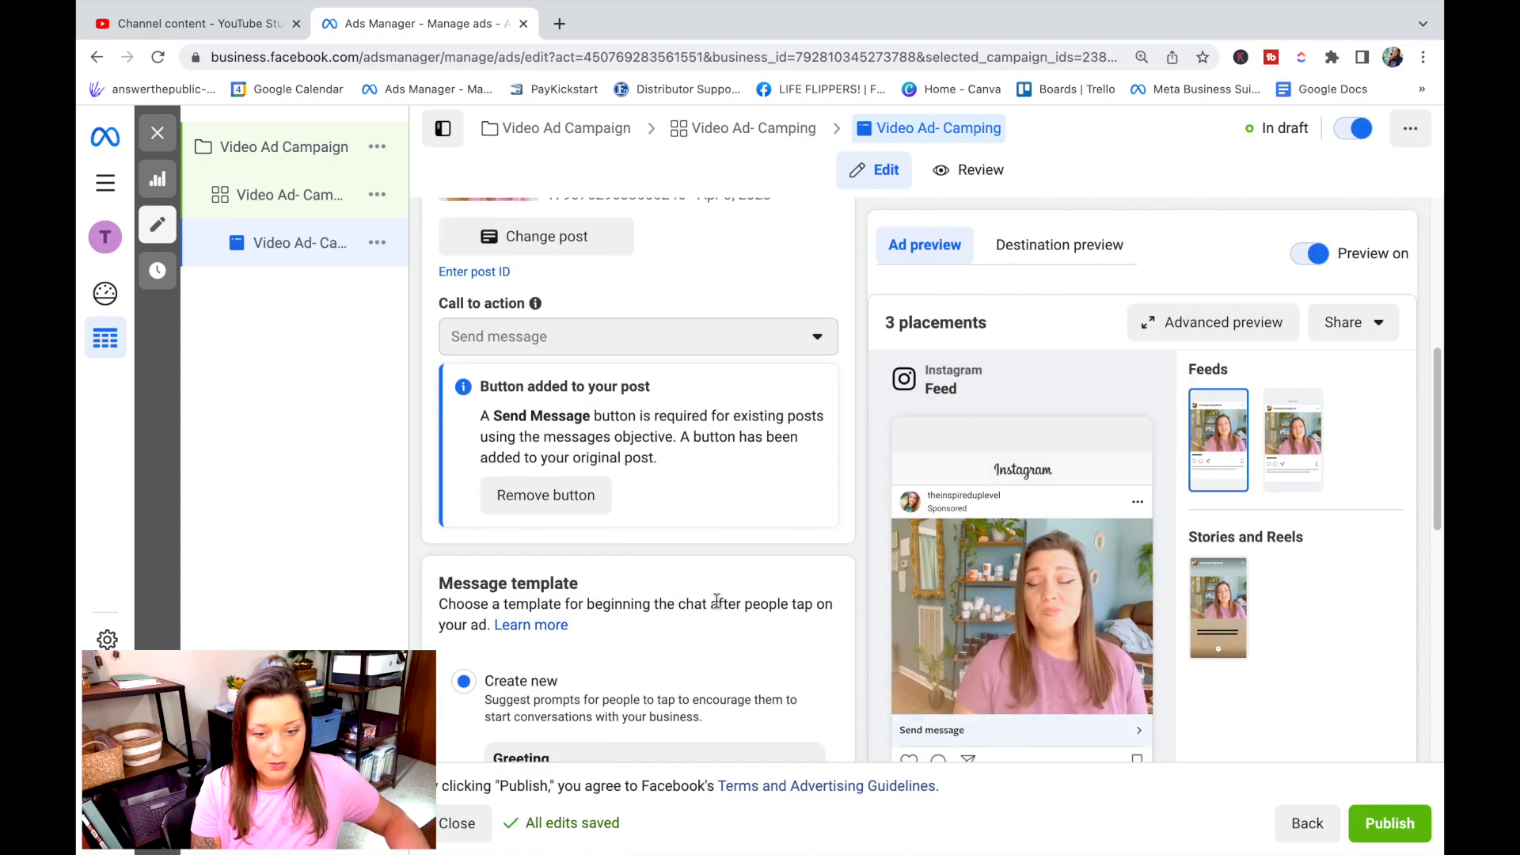
scroll(689, 617, down, 2)
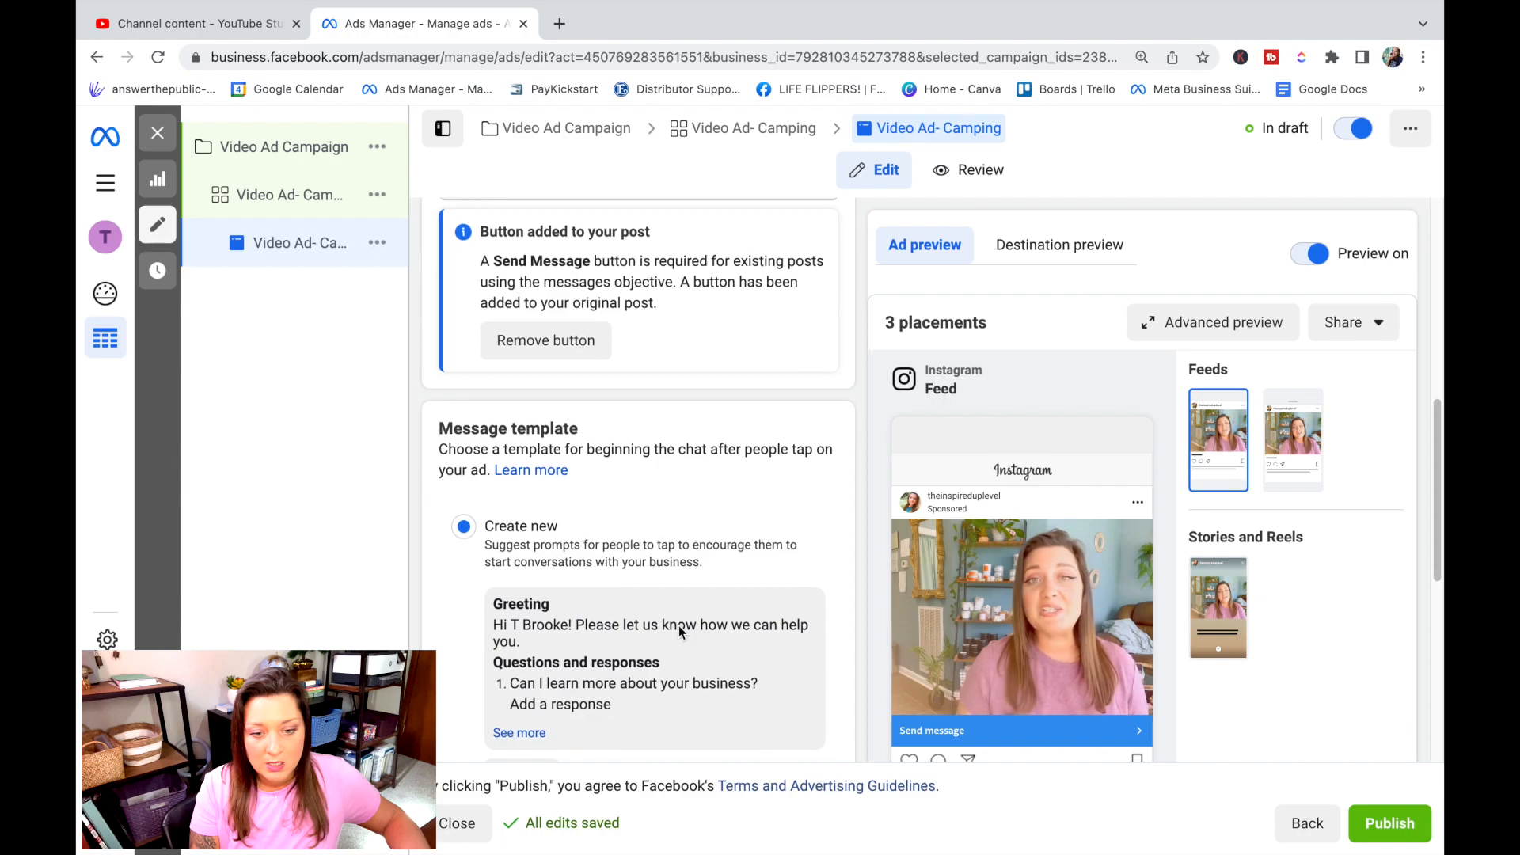
scroll(678, 625, down, 2)
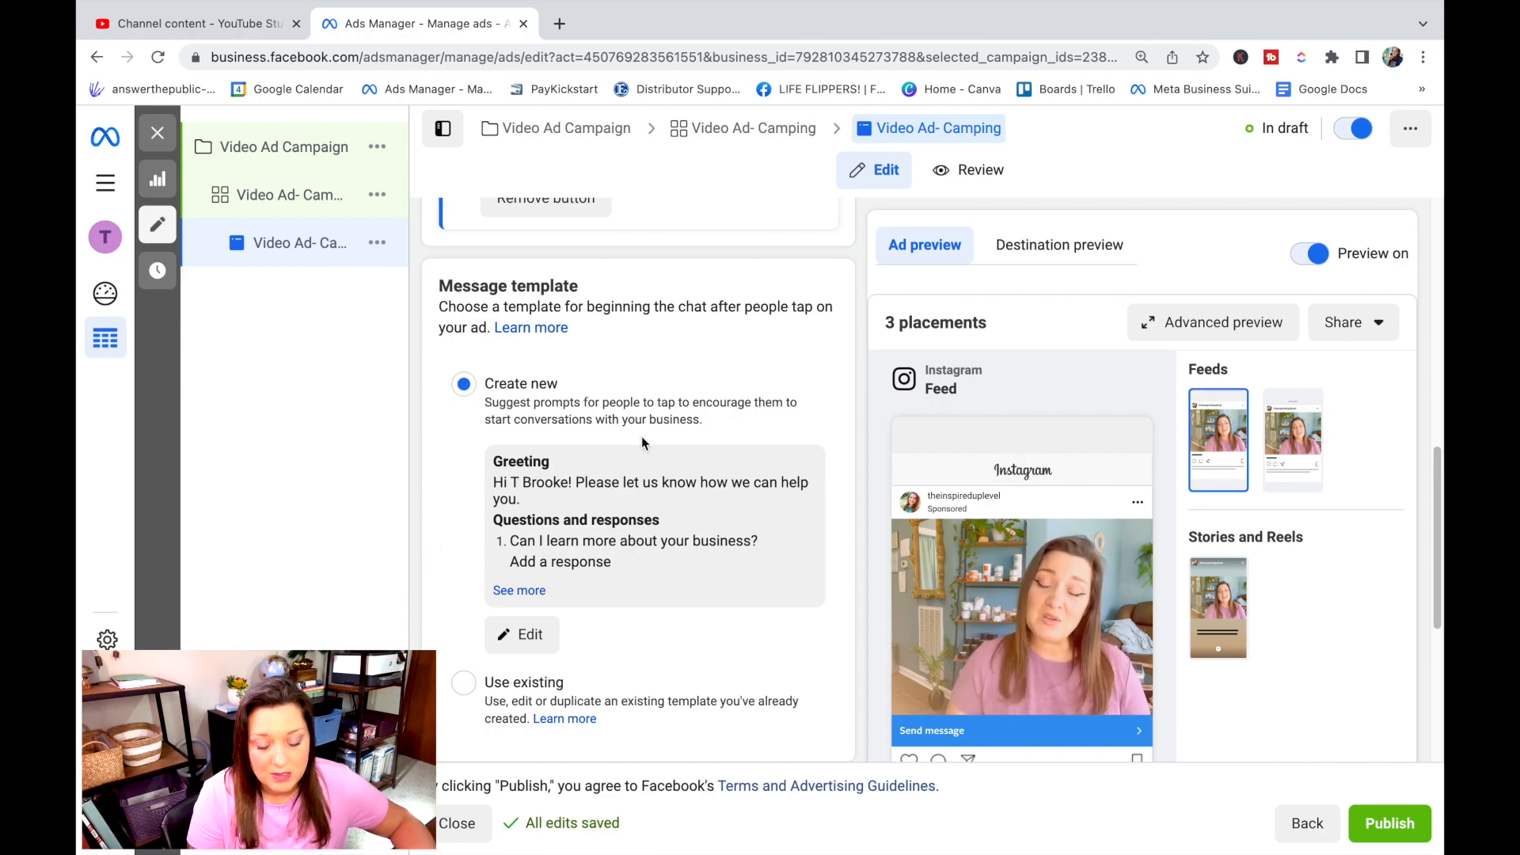
Step: Replace the message template's greeting text after the recipient's name with "Send me a "Inspire" to learn more!"
click(525, 635)
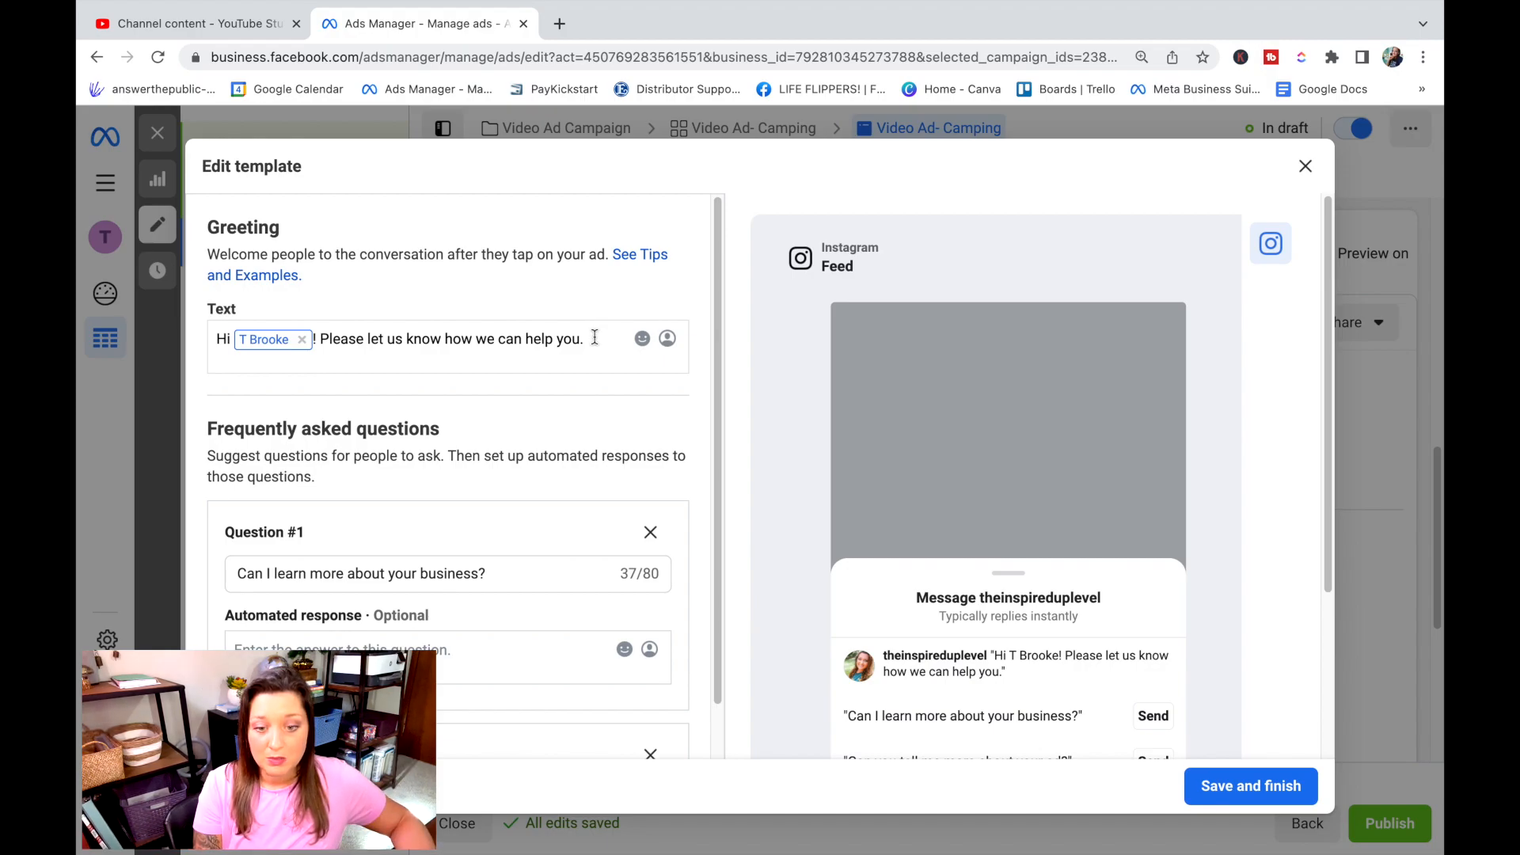
drag(592, 341, 318, 341)
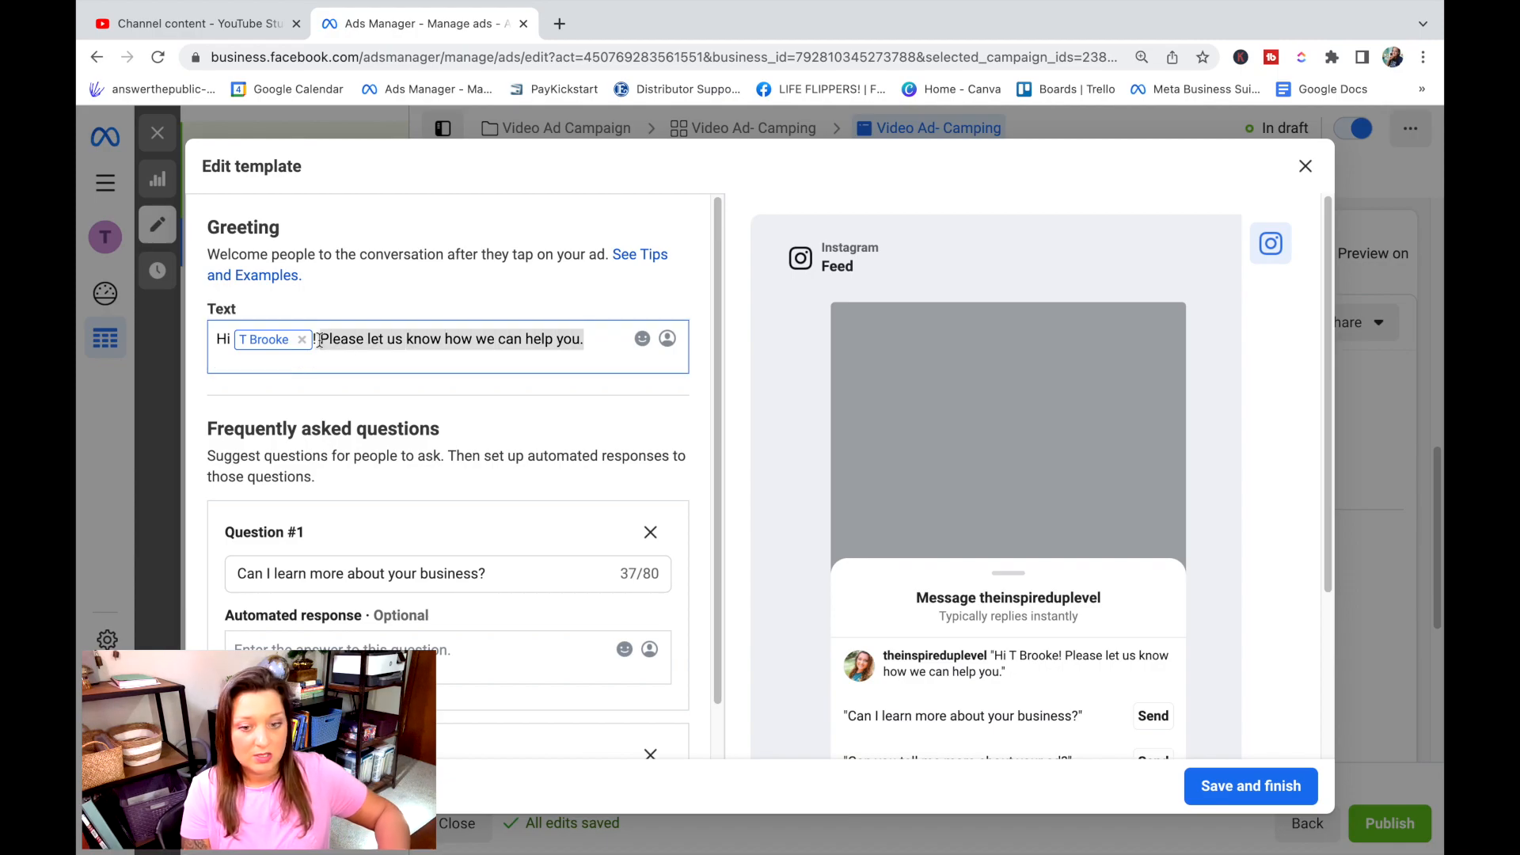
key(BackSpace)
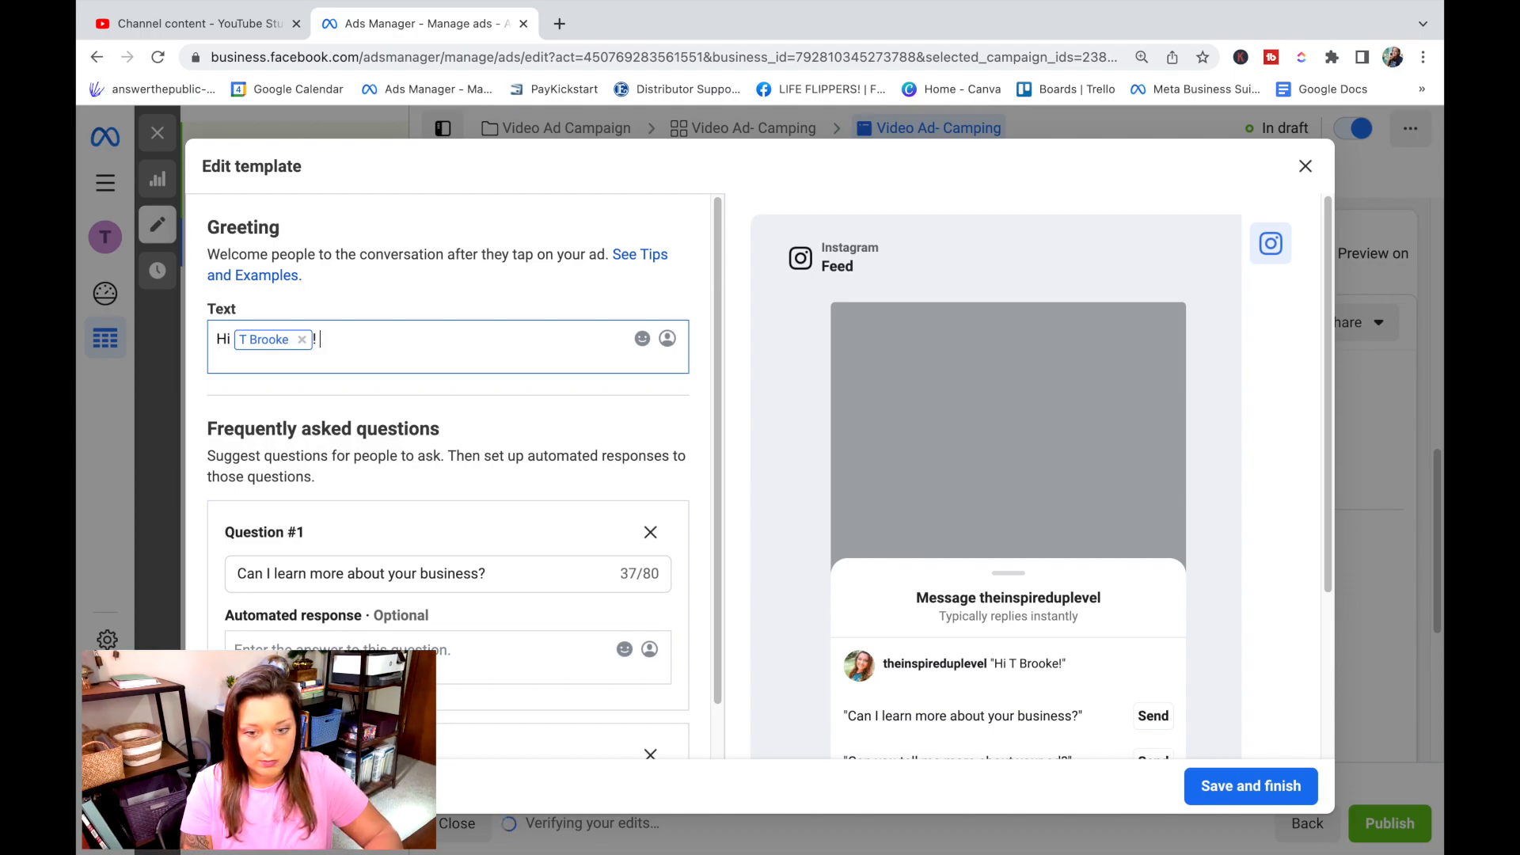
key(BackSpace)
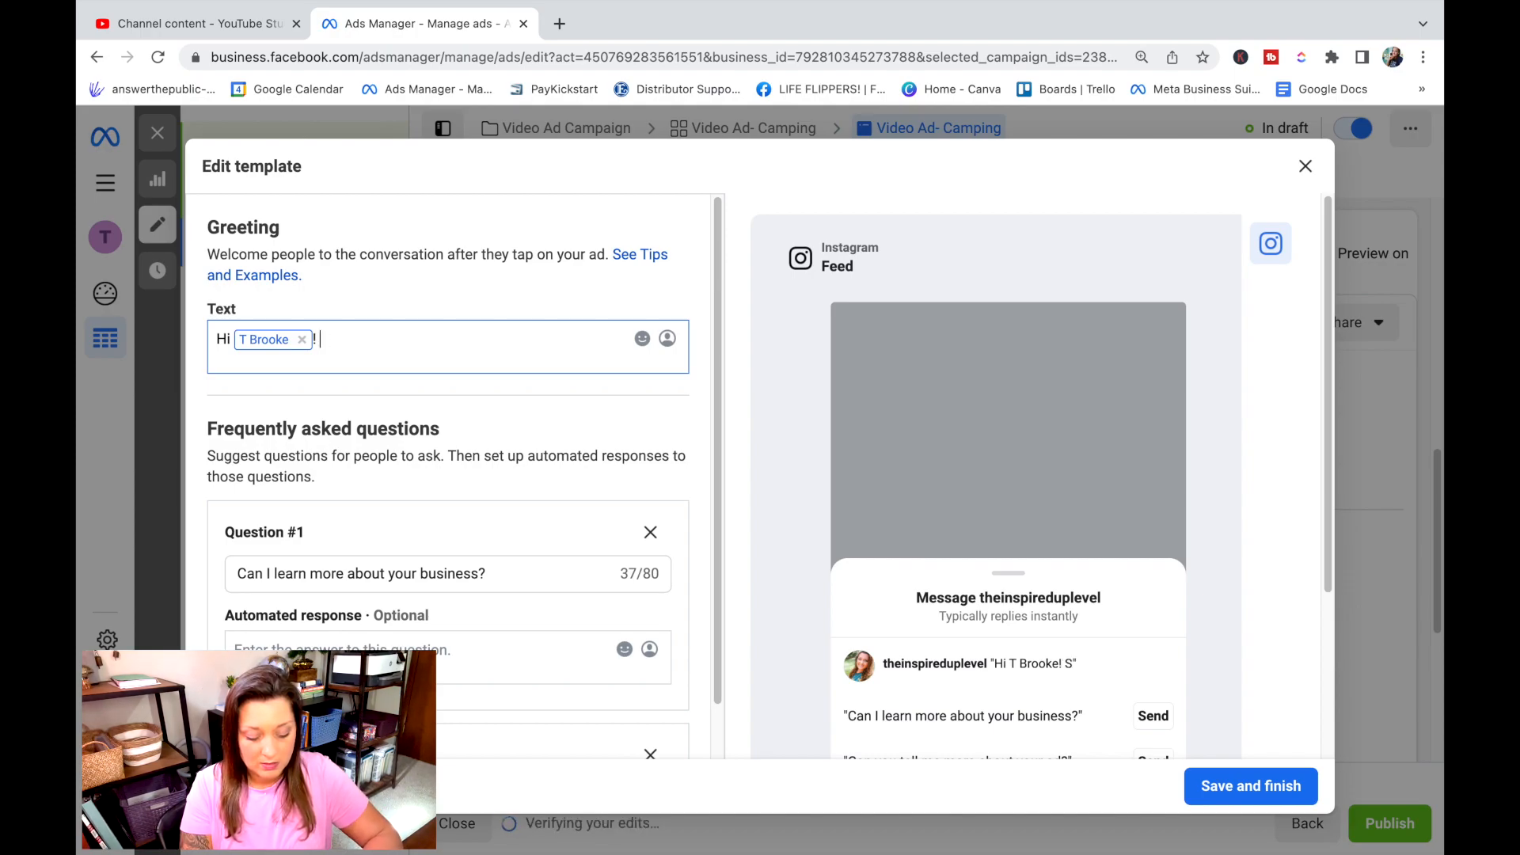
text(Send me a)
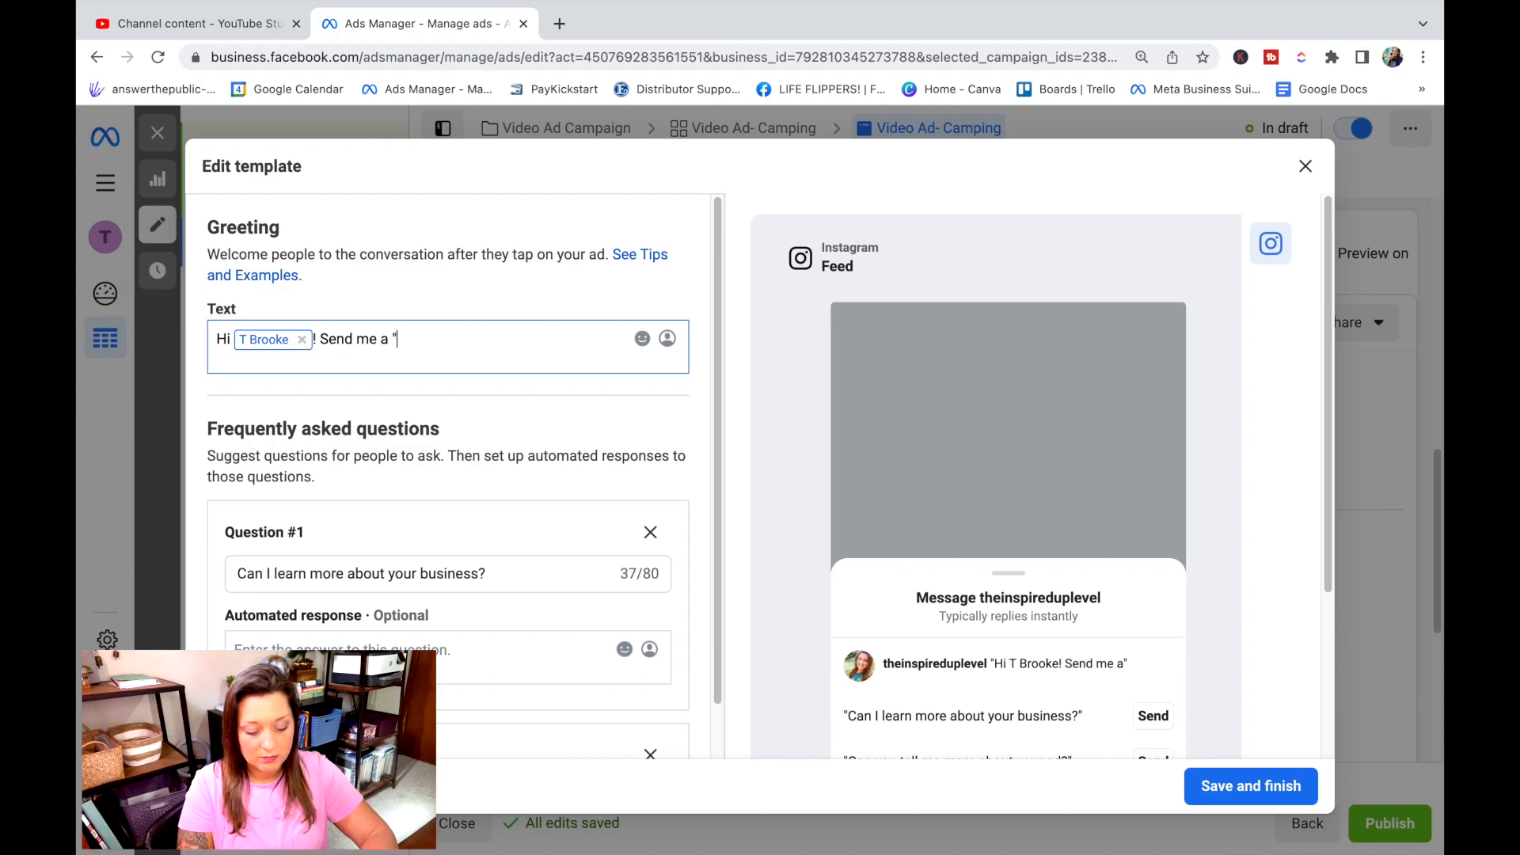
text(Inspire" to learn more)
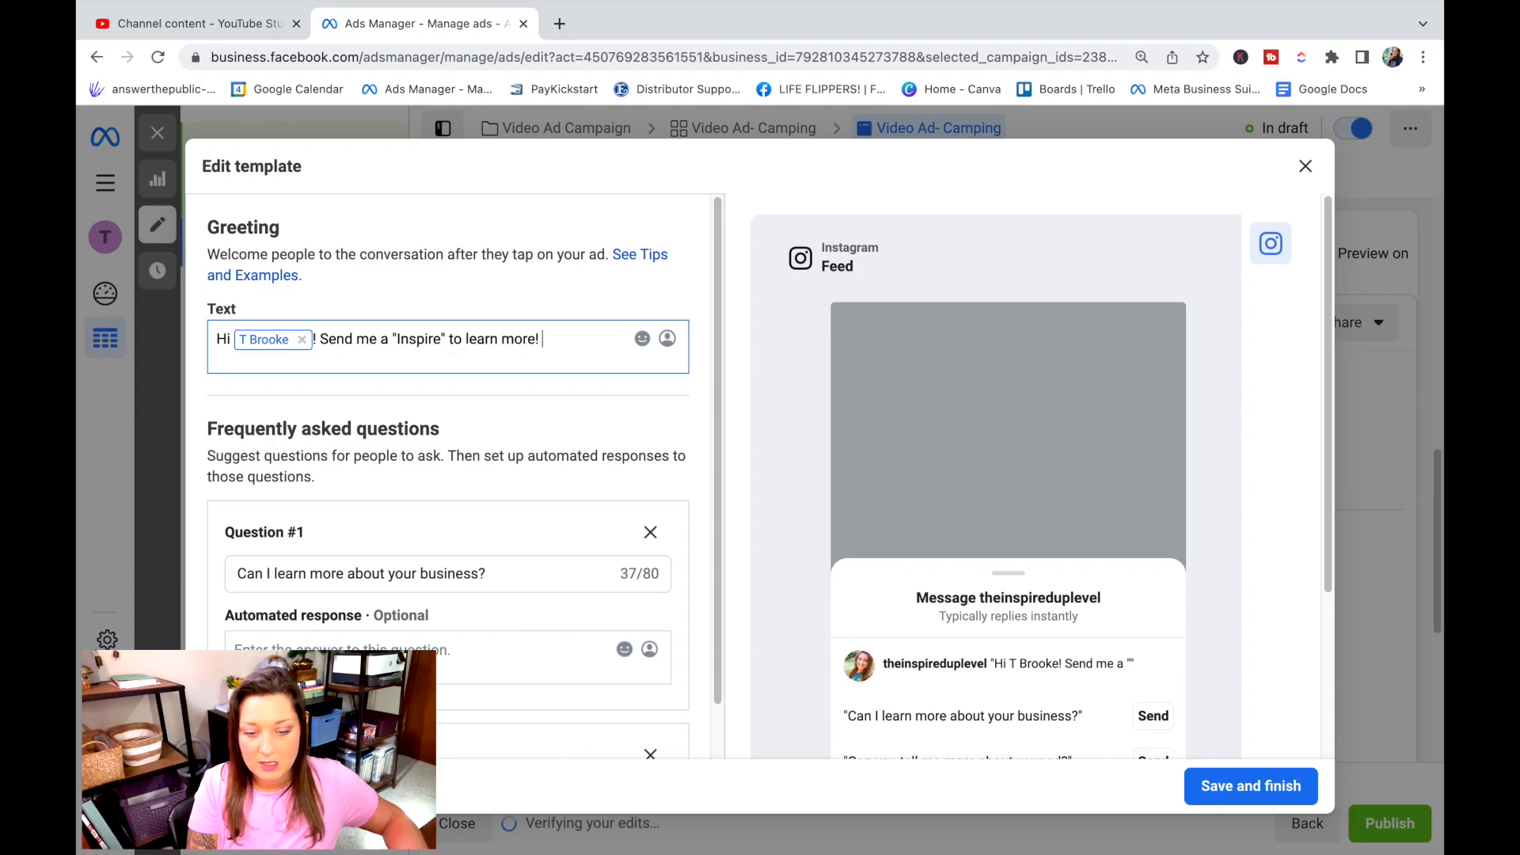
Step: Remove the word "a" before "Inspire" so the greeting reads "Send me "Inspire" to learn more!"
text(!)
click(388, 339)
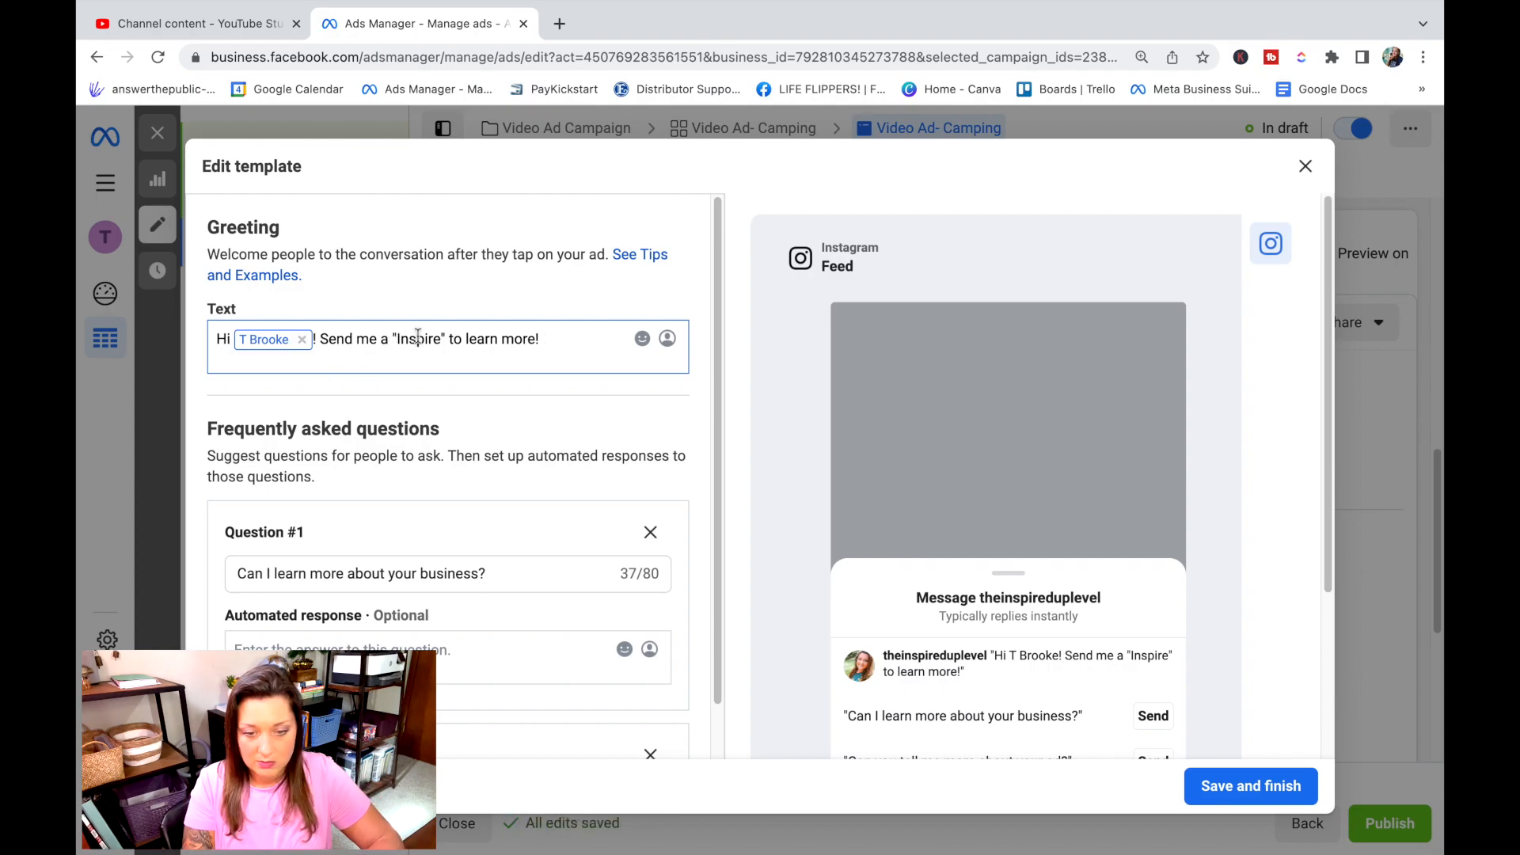
key(BackSpace)
key(BackSpace)
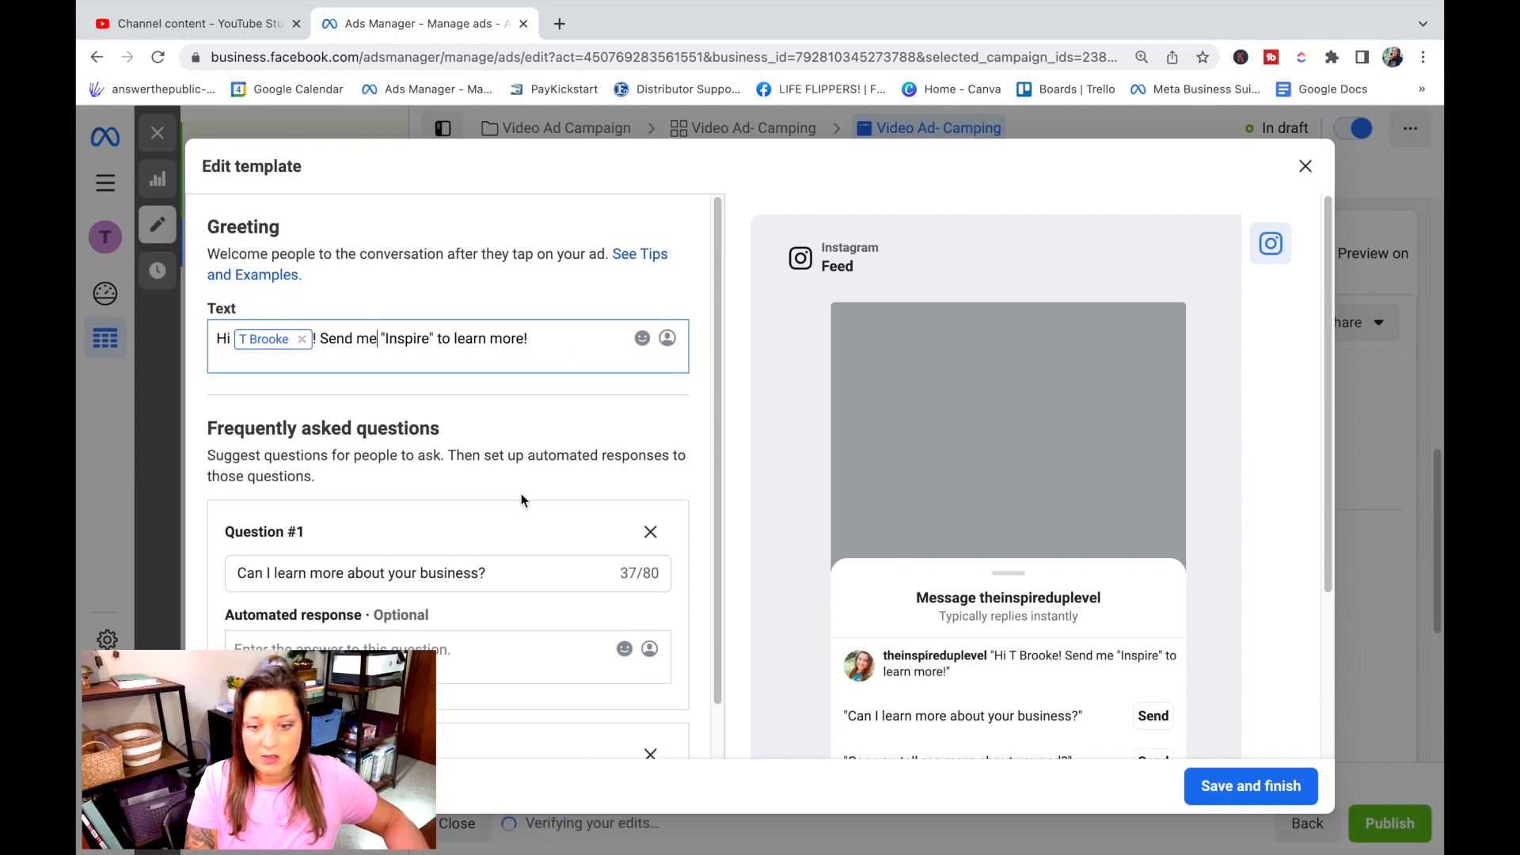
Step: Delete the third frequently asked question, "Is anyone available to chat?", from the message template
scroll(521, 493, down, 1)
scroll(521, 493, down, 1)
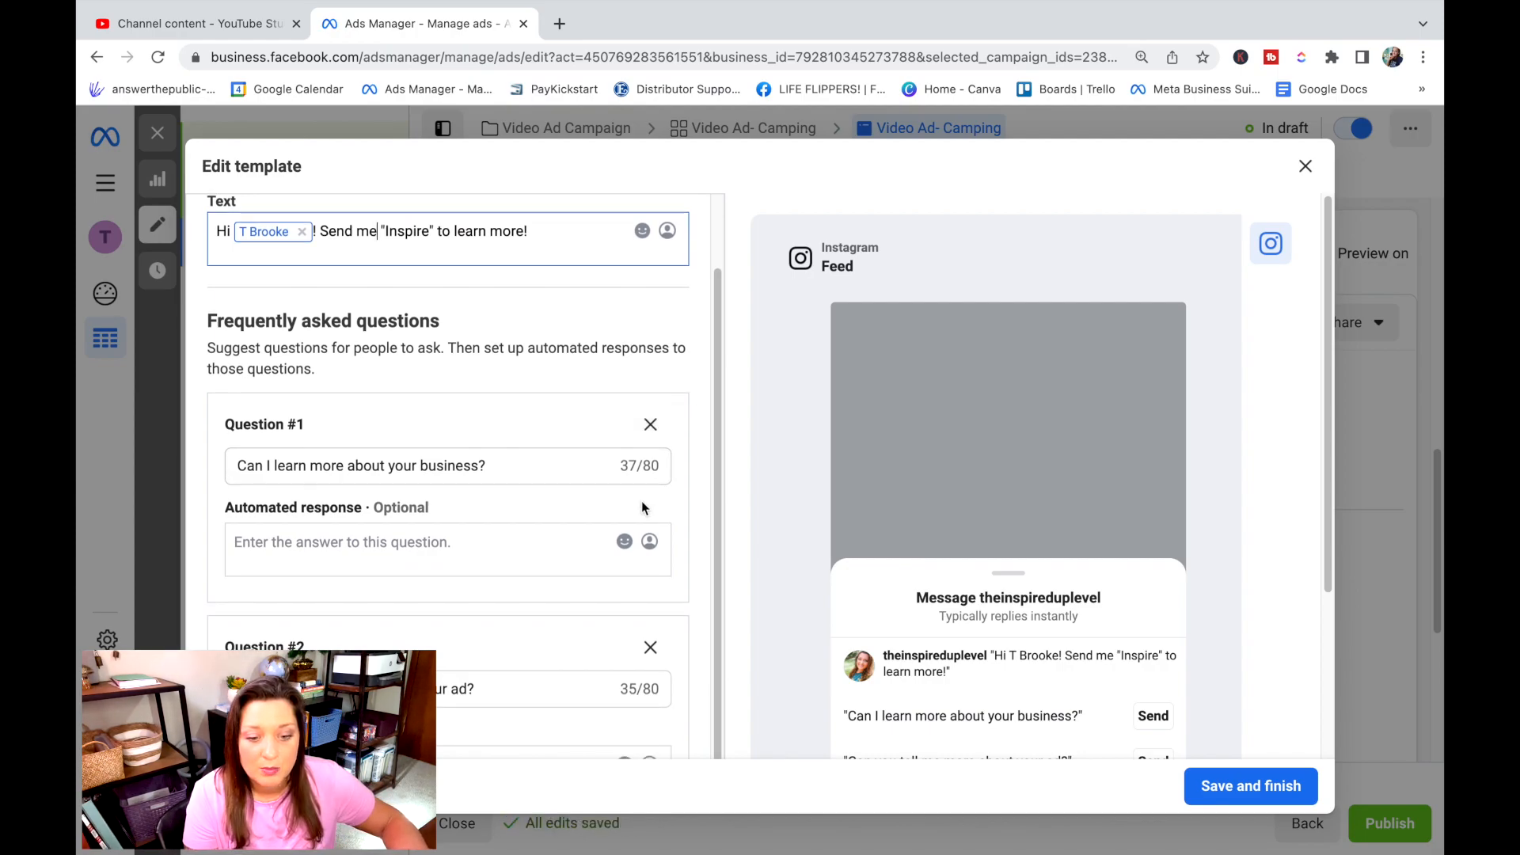
scroll(643, 495, down, 3)
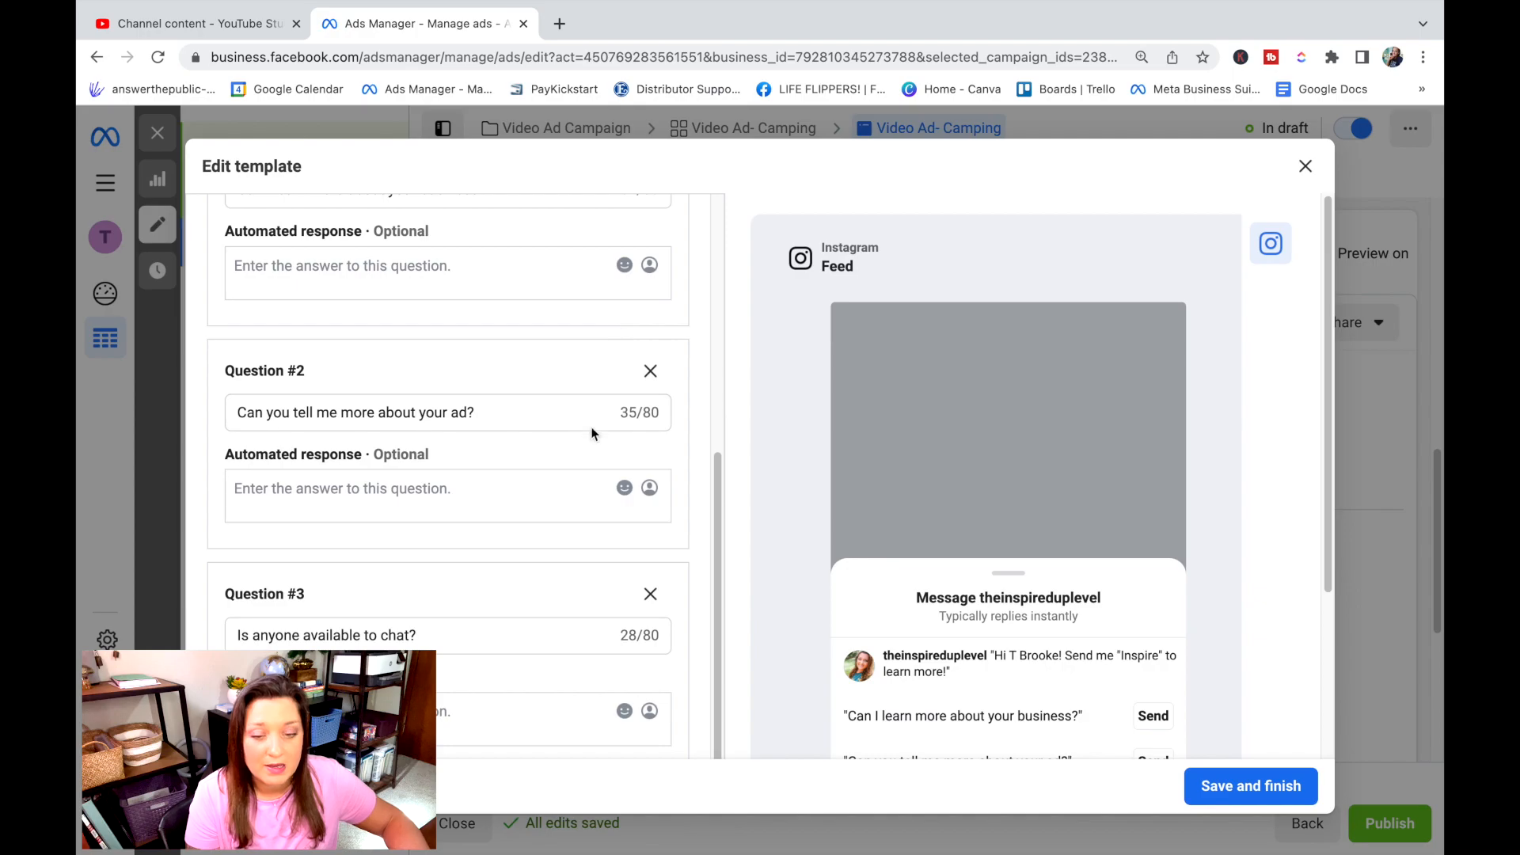
scroll(540, 506, up, 2)
scroll(542, 507, up, 3)
scroll(543, 506, down, 4)
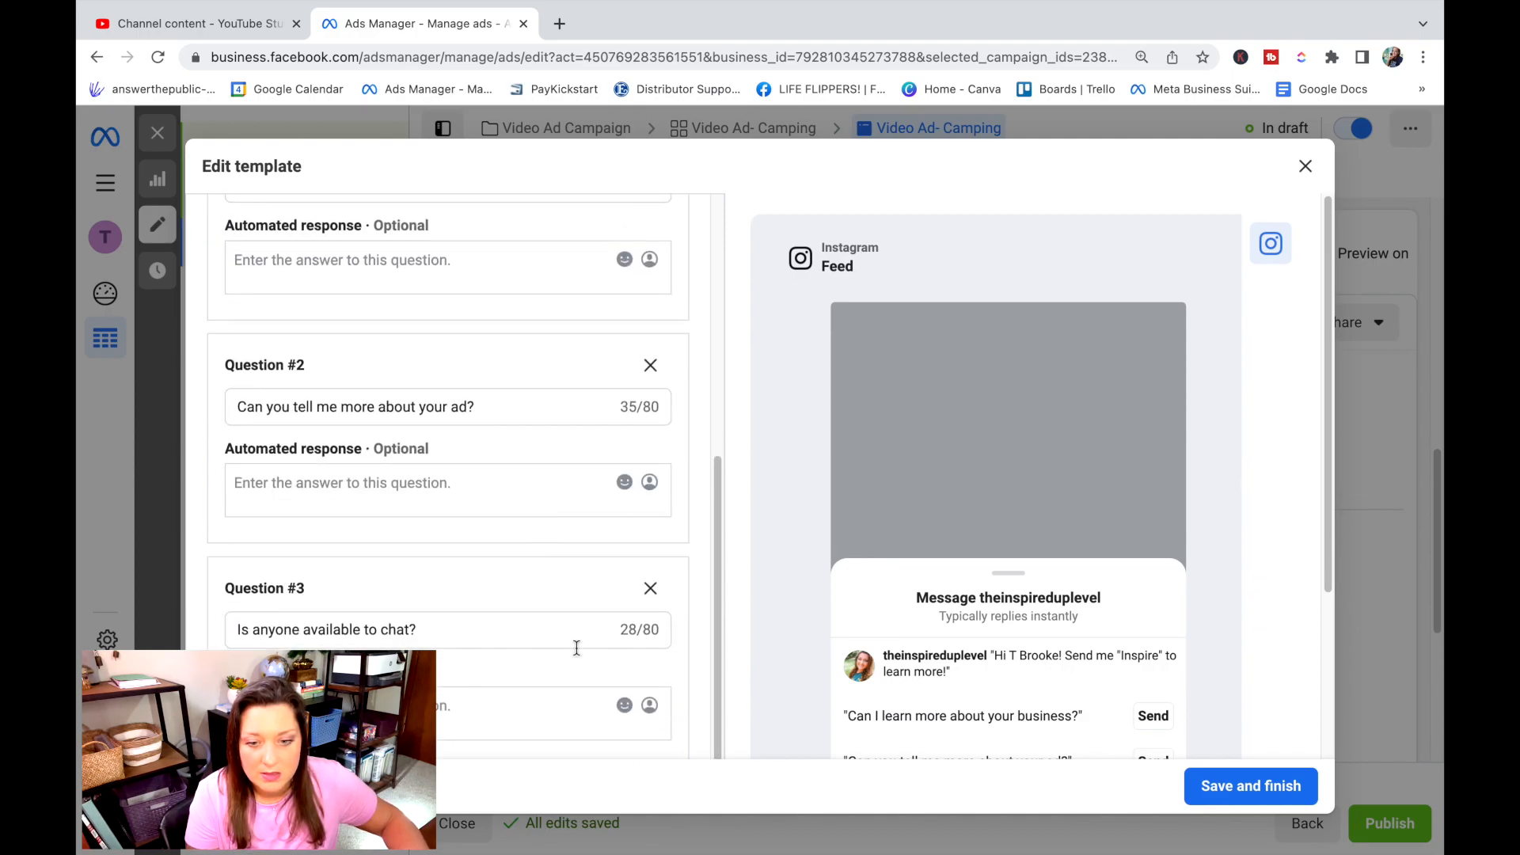
click(652, 596)
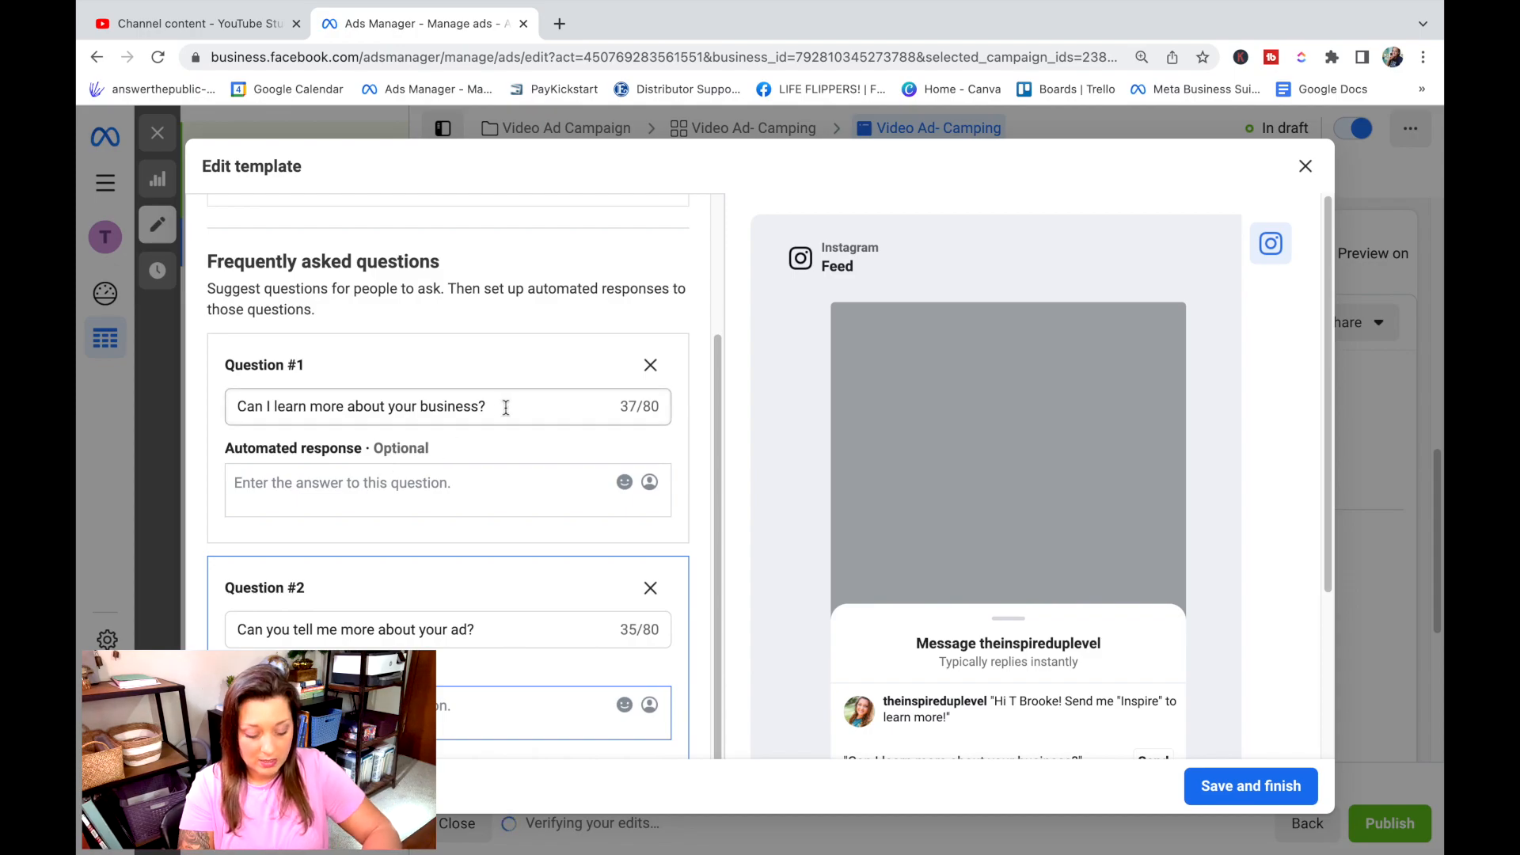
Step: Replace the text of Question #1 in the message template with "Inspire"
drag(506, 407, 174, 406)
text(f)
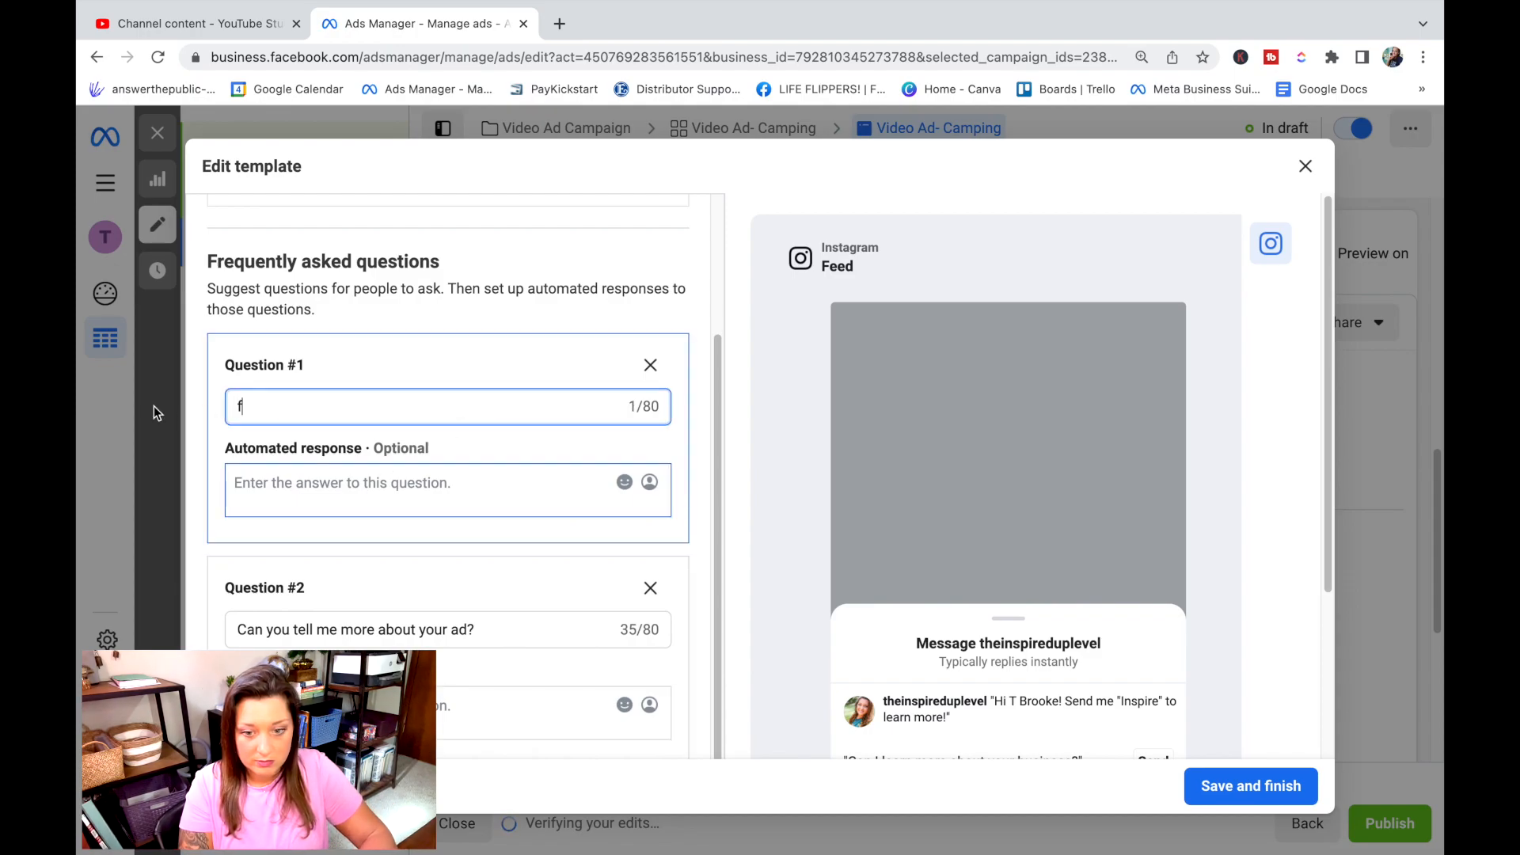
text(i)
key(BackSpace)
key(BackSpace)
text(Inspire)
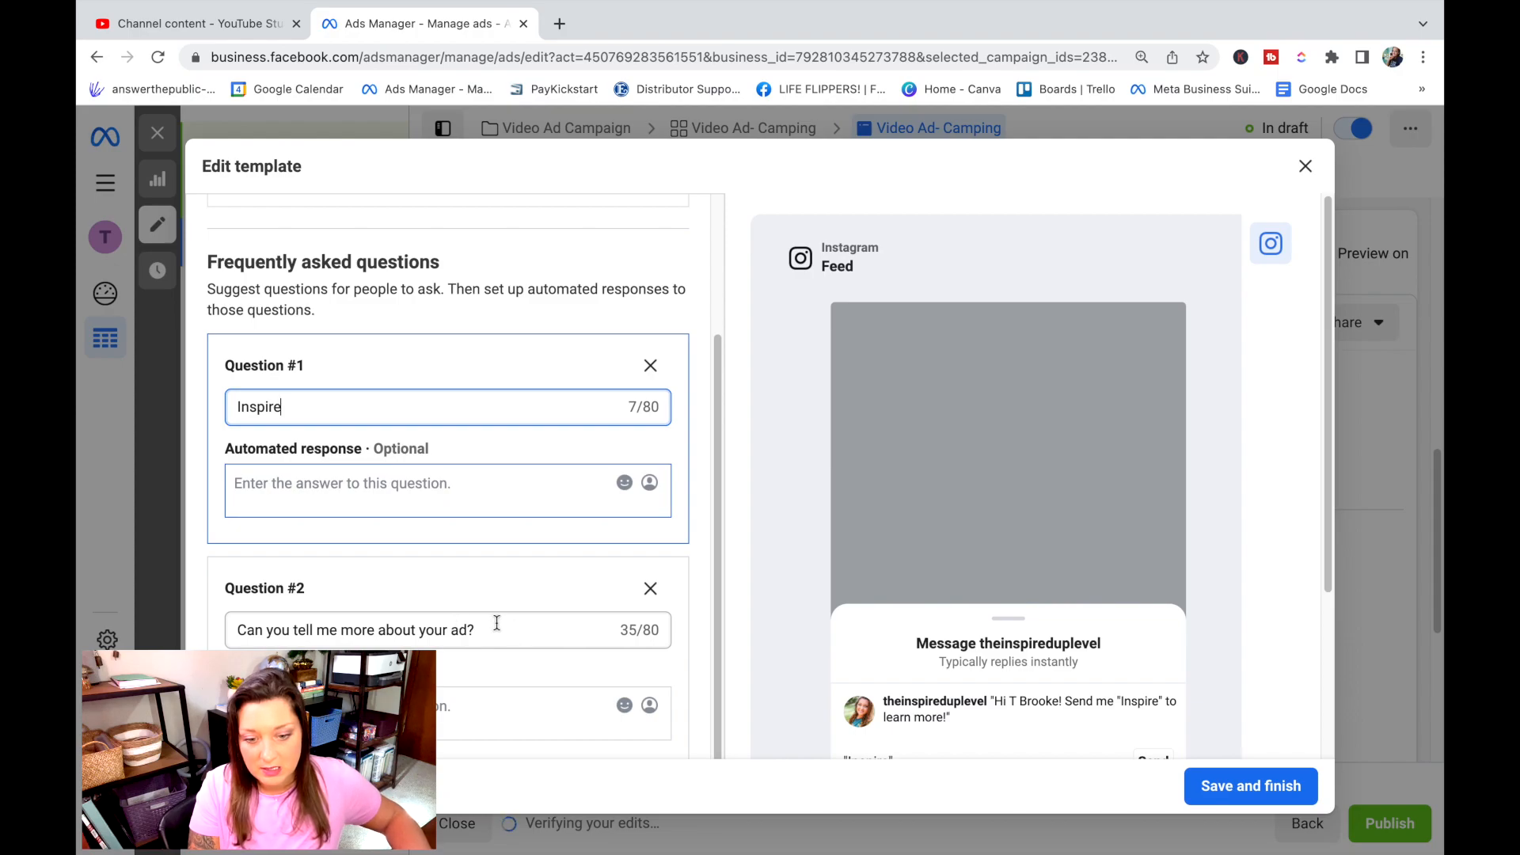
Step: Replace the text of Question #2 in the message template with "Please tell me about your business!"
scroll(484, 624, down, 1)
drag(486, 527, 238, 526)
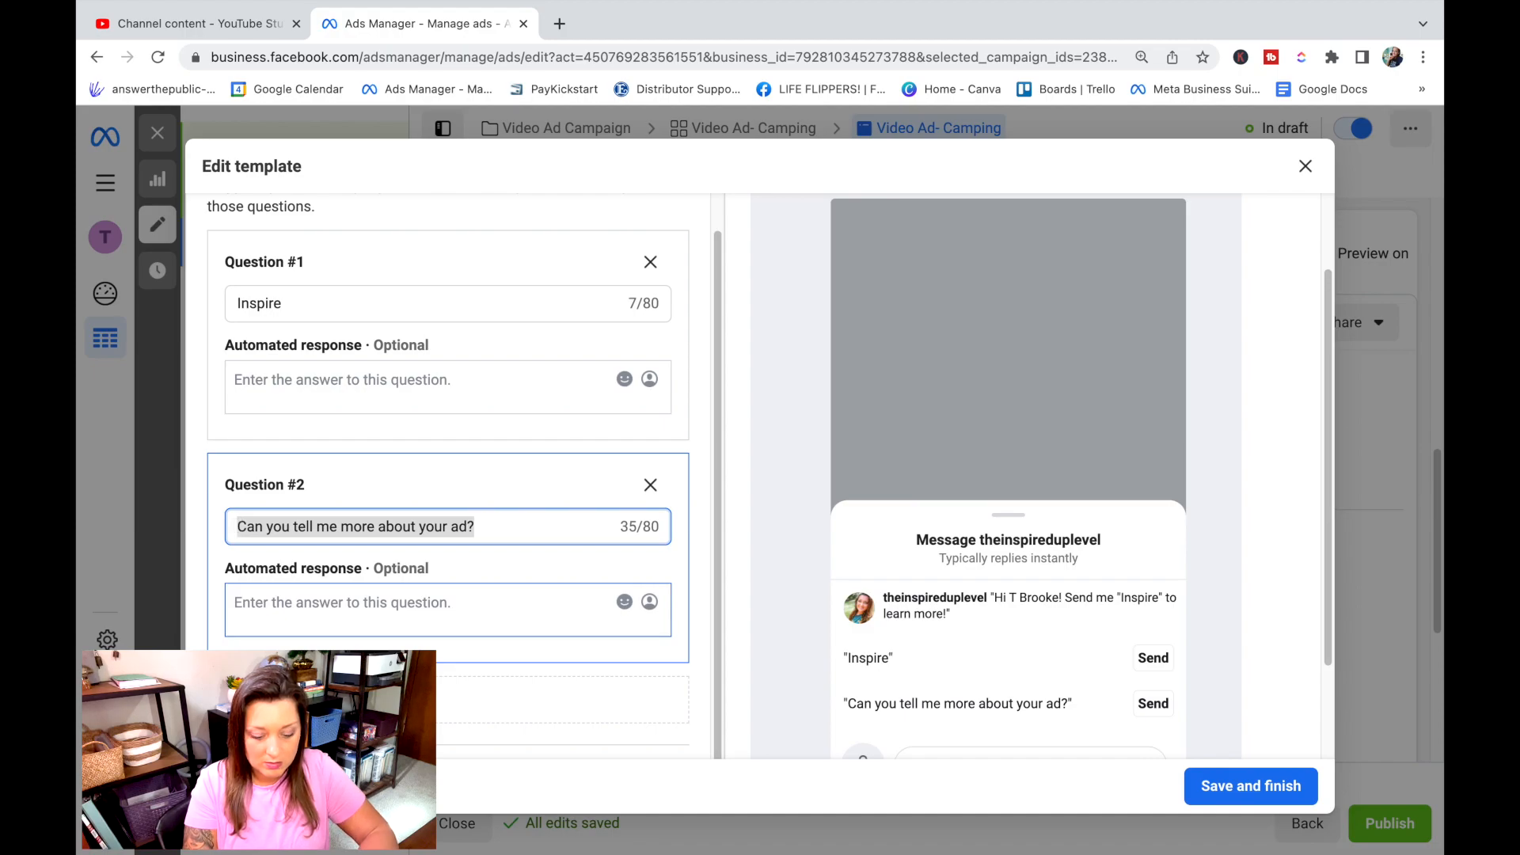
text(Please tell me)
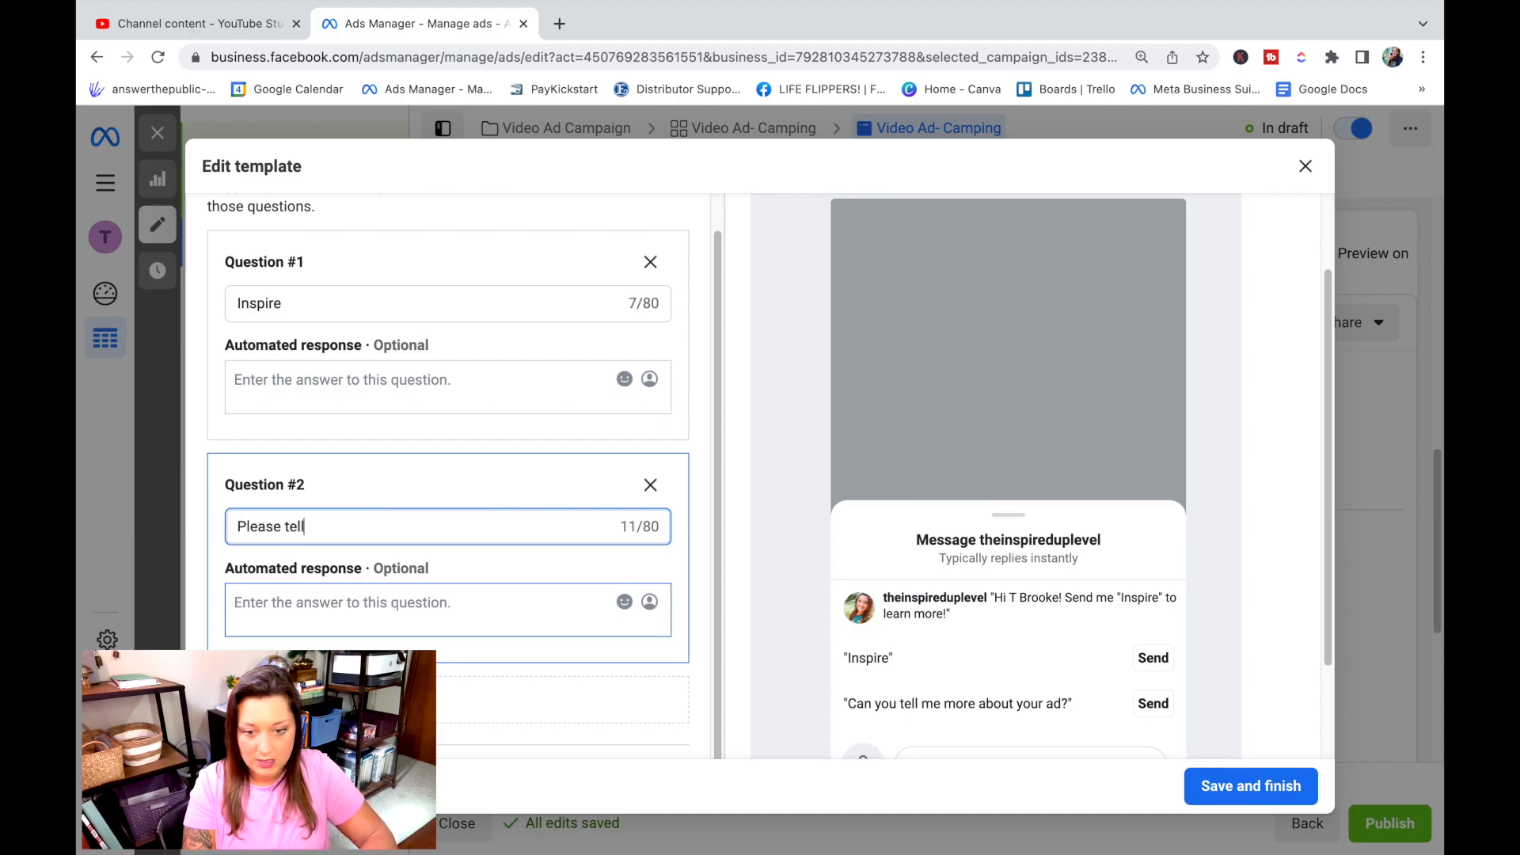
key(BackSpace)
key(BackSpace)
key(BackSpace)
key(BackSpace)
text(l me ad)
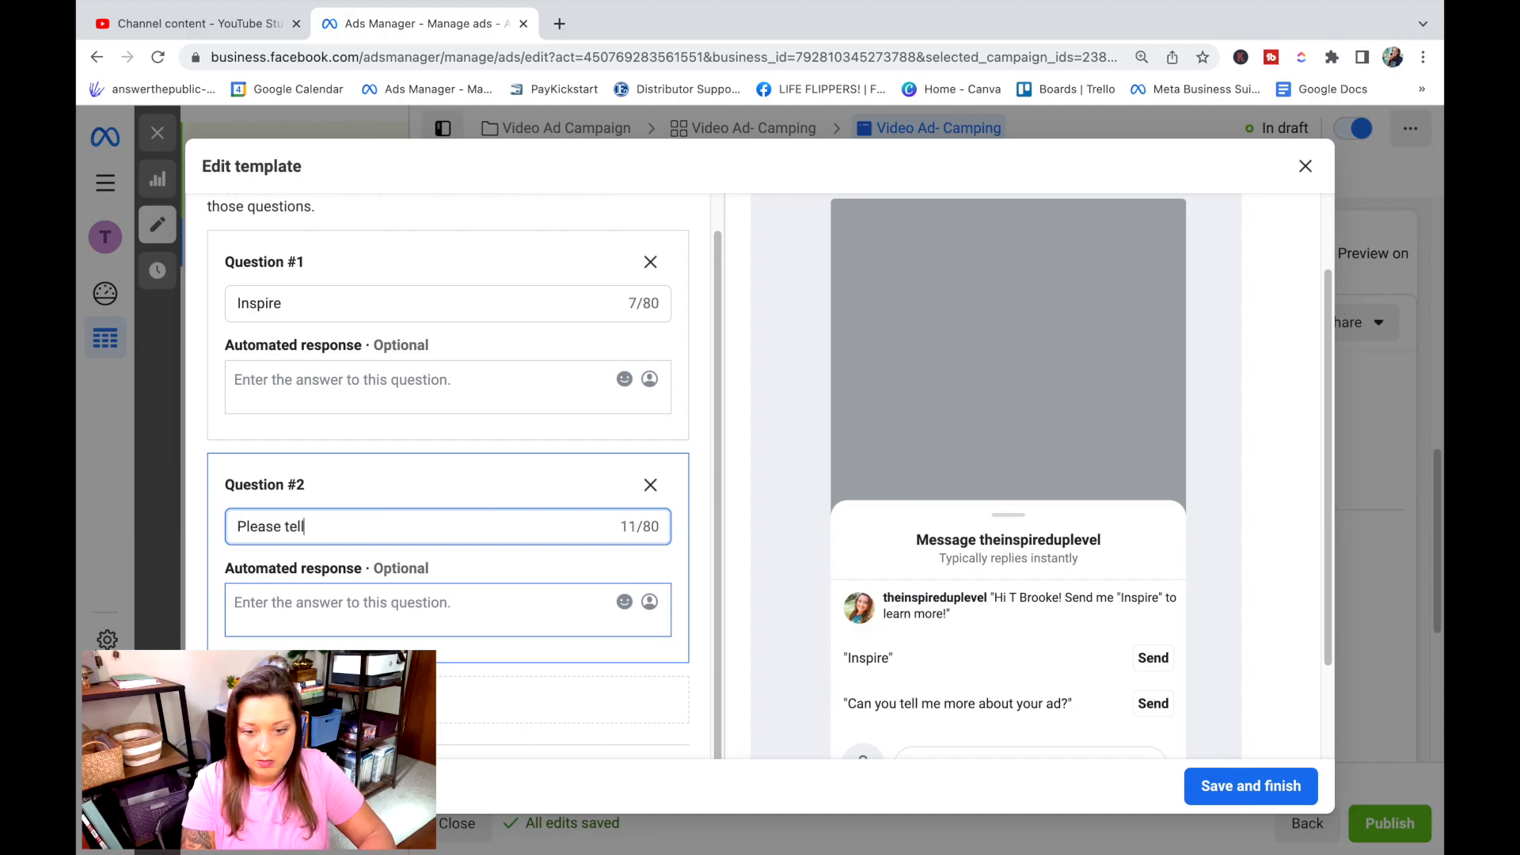
key(BackSpace)
text(bout)
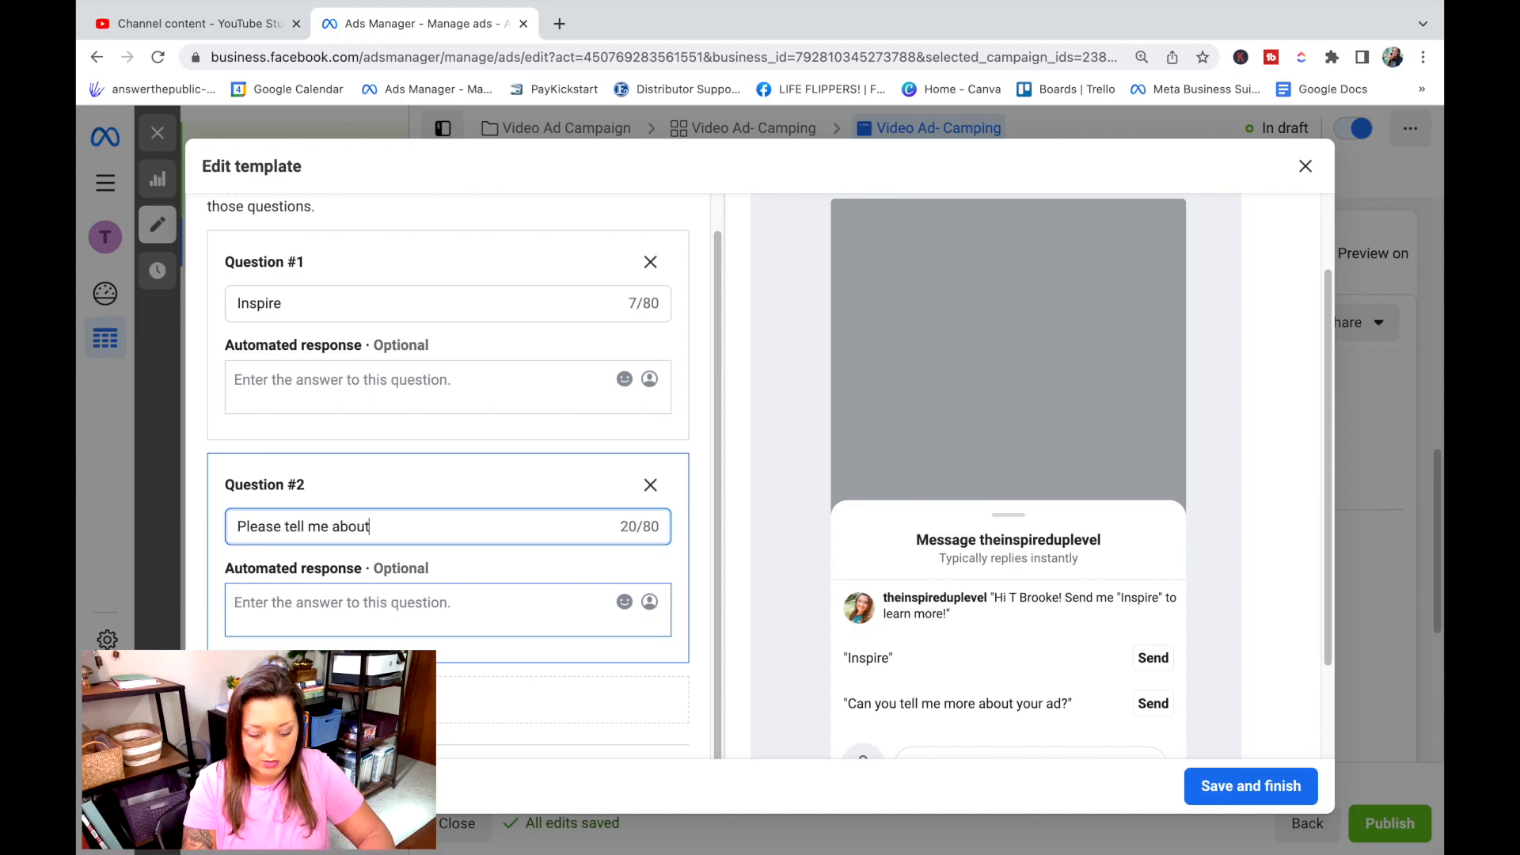
text( your business!)
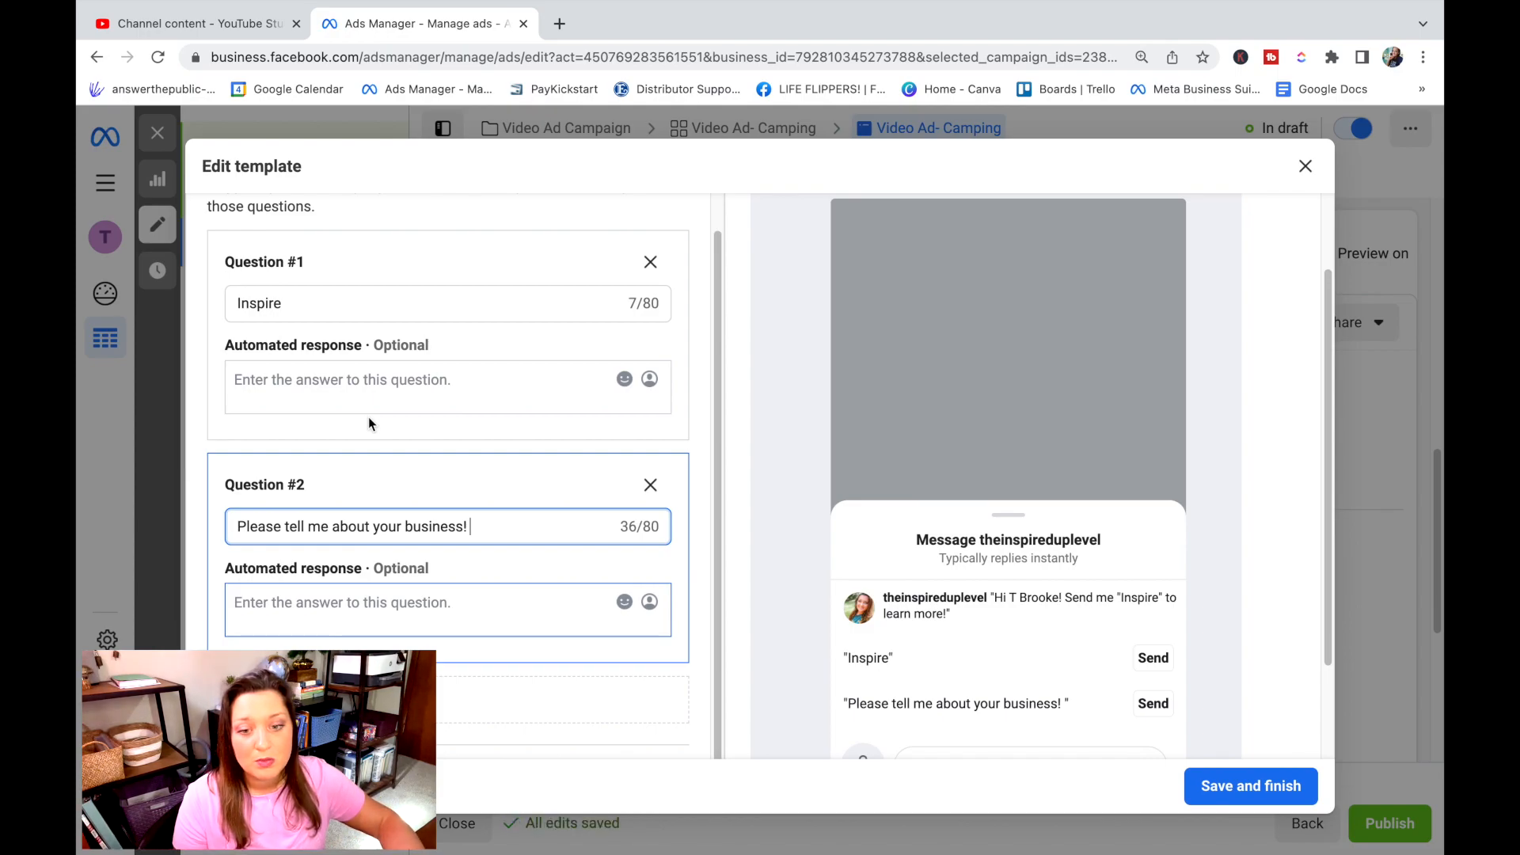
Step: Check the greeting and questions against the message preview, and save the finished message template
scroll(369, 416, up, 3)
scroll(396, 348, up, 1)
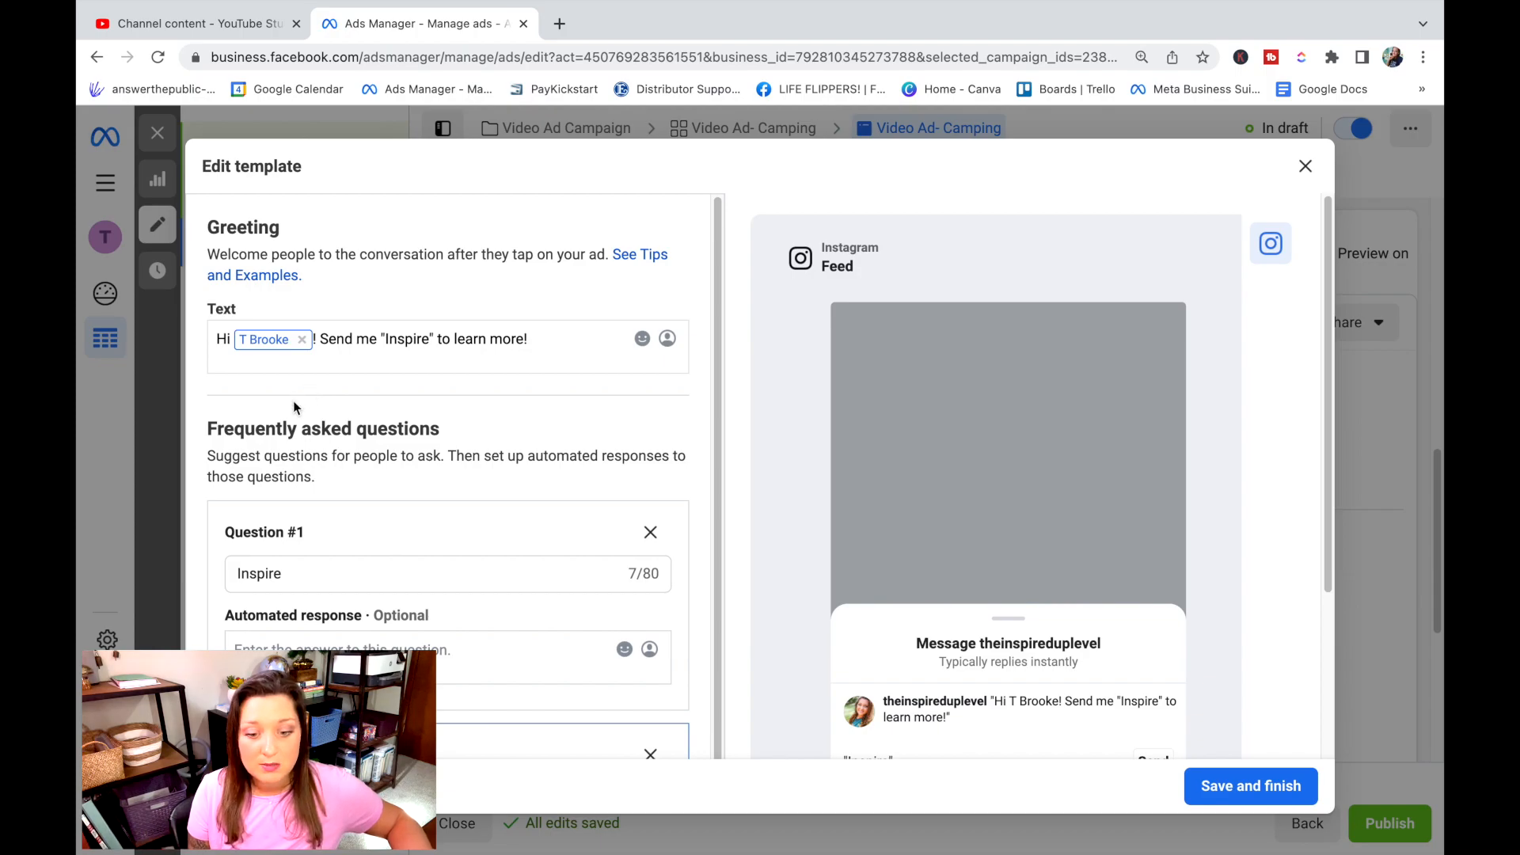
scroll(336, 497, down, 4)
scroll(338, 509, down, 1)
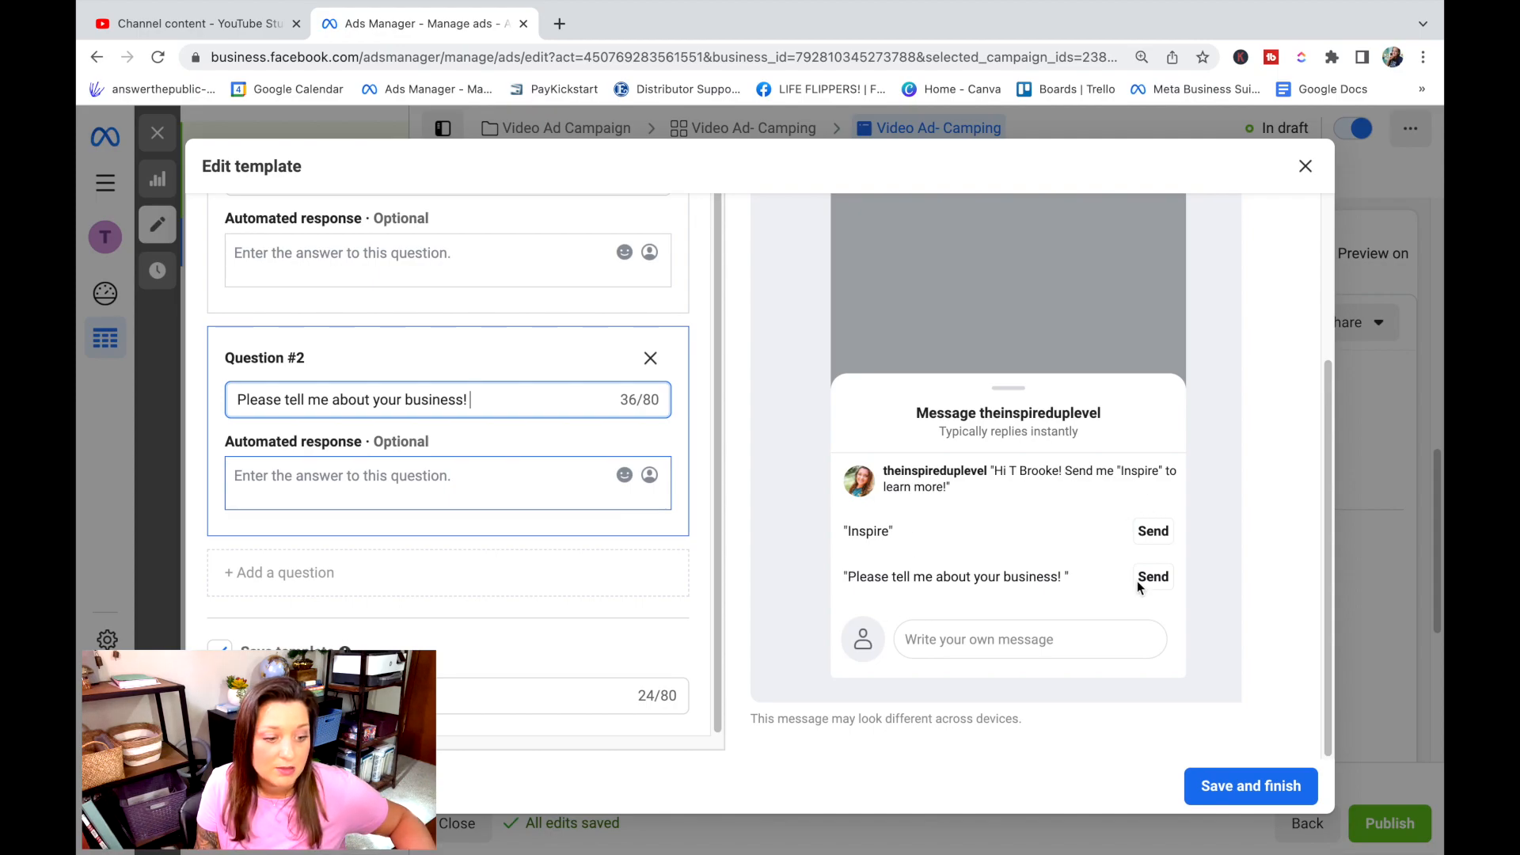
click(1259, 788)
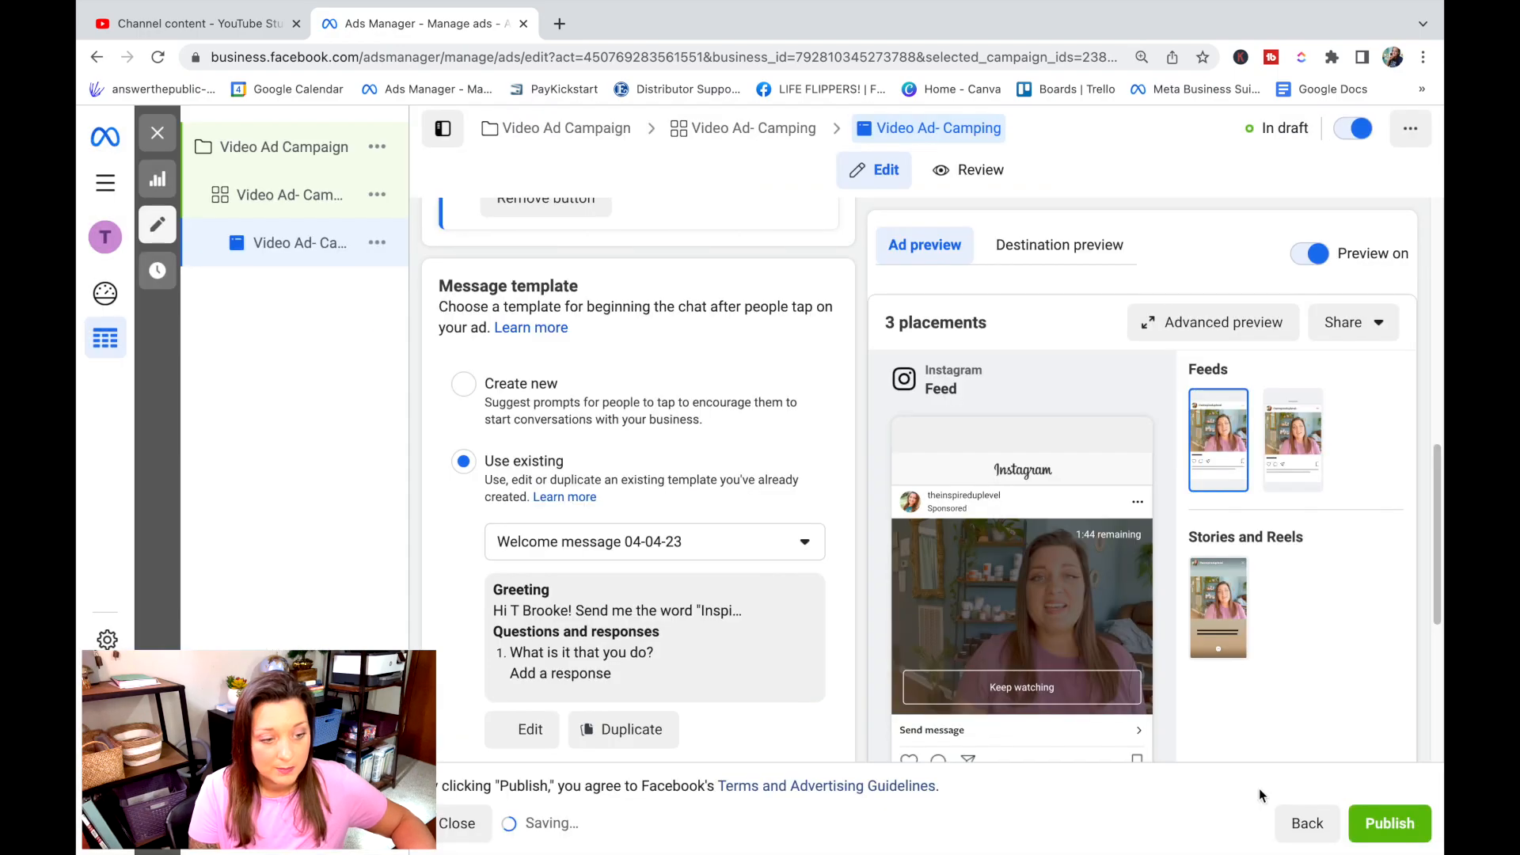
Step: Review the ad's creative, message template and tracking settings, and publish the video ad campaign
scroll(820, 554, down, 3)
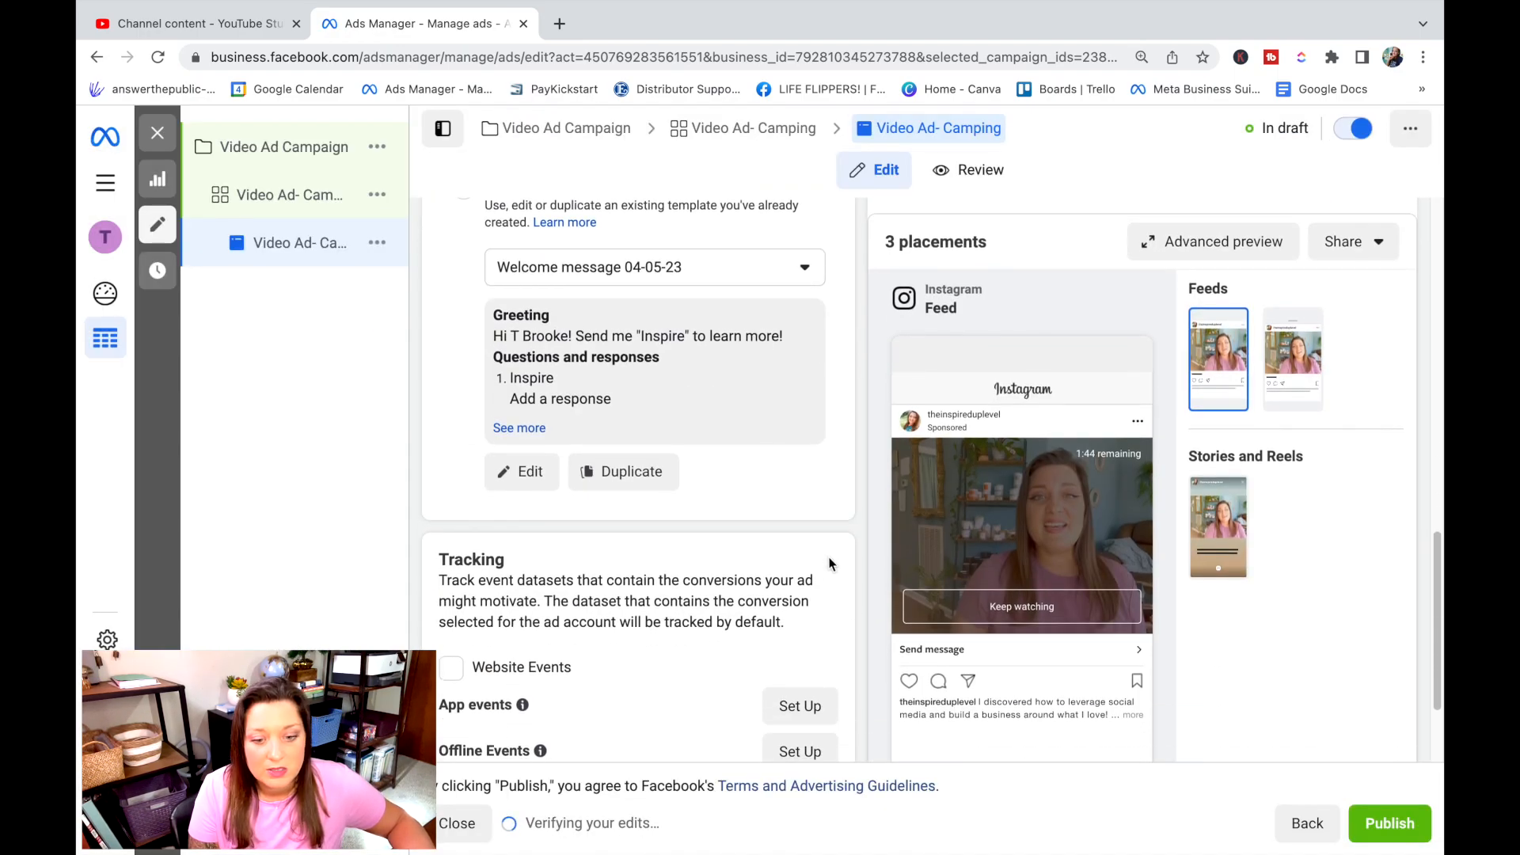
scroll(828, 560, down, 1)
scroll(826, 564, down, 2)
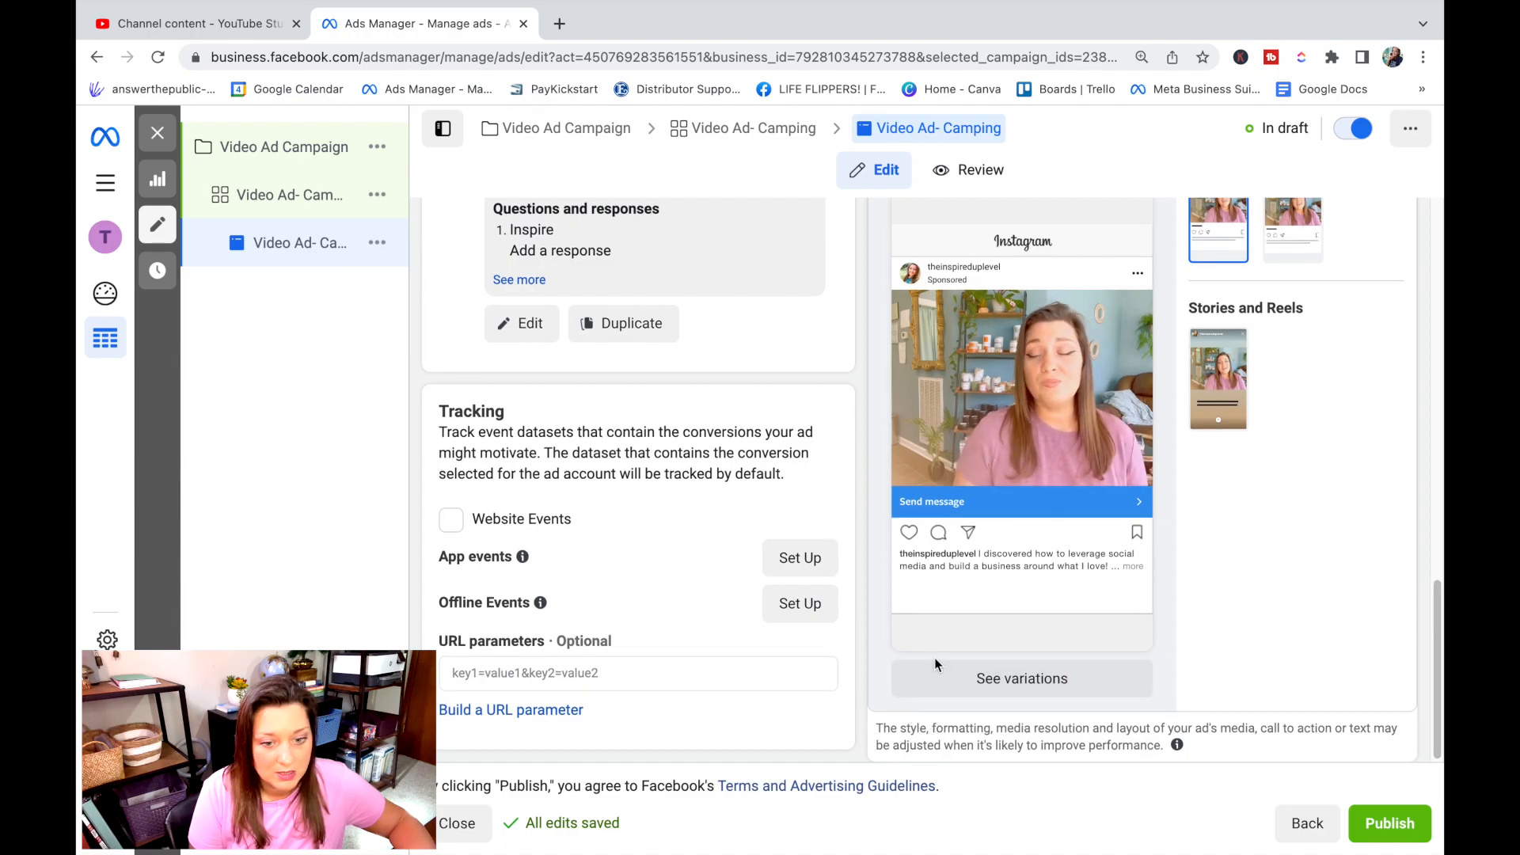
scroll(935, 659, up, 3)
scroll(935, 664, up, 3)
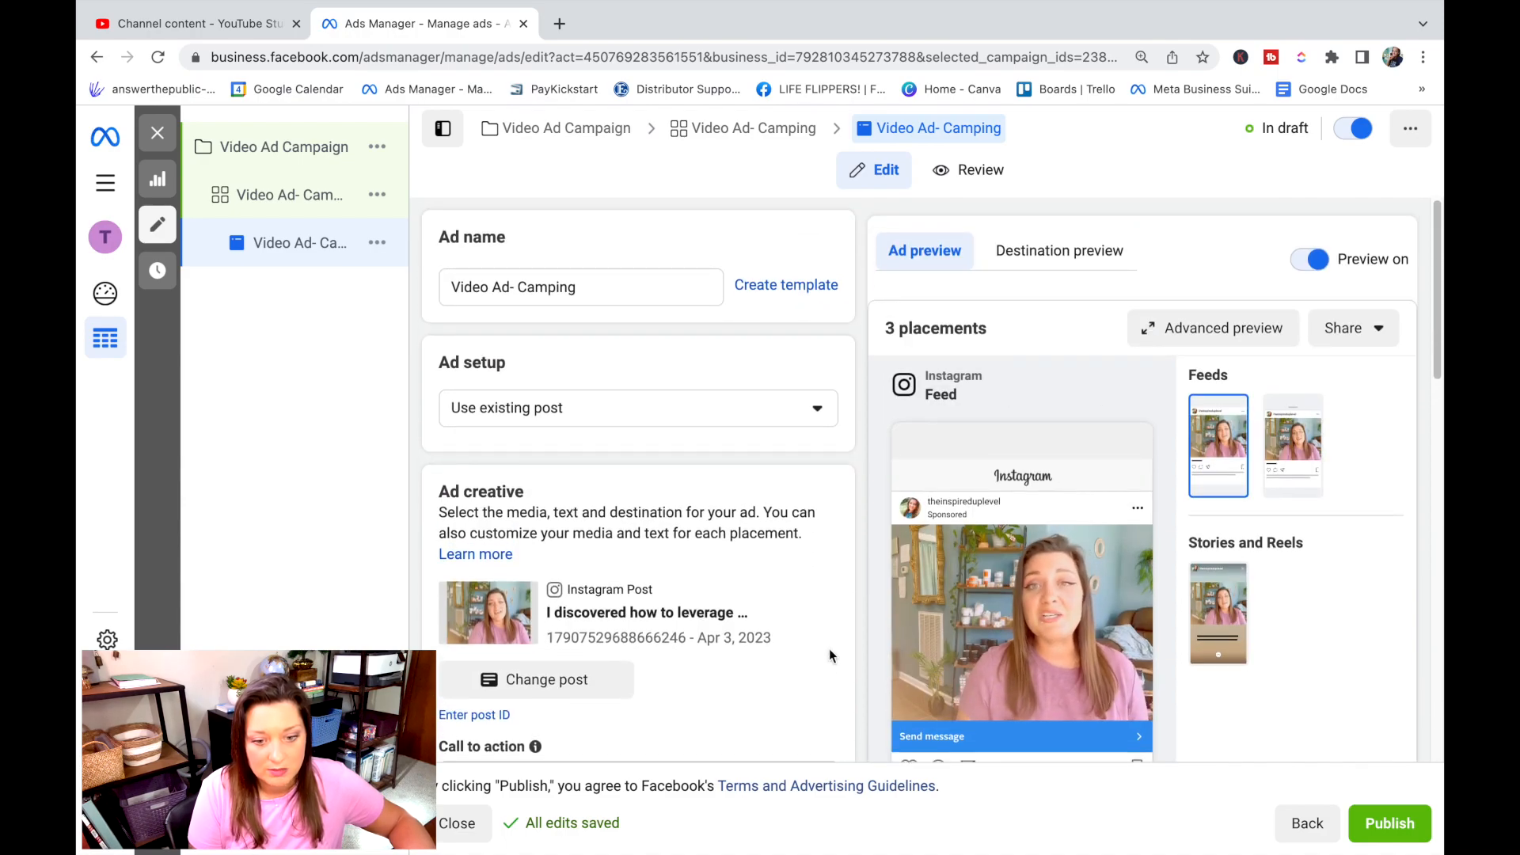
scroll(828, 655, down, 2)
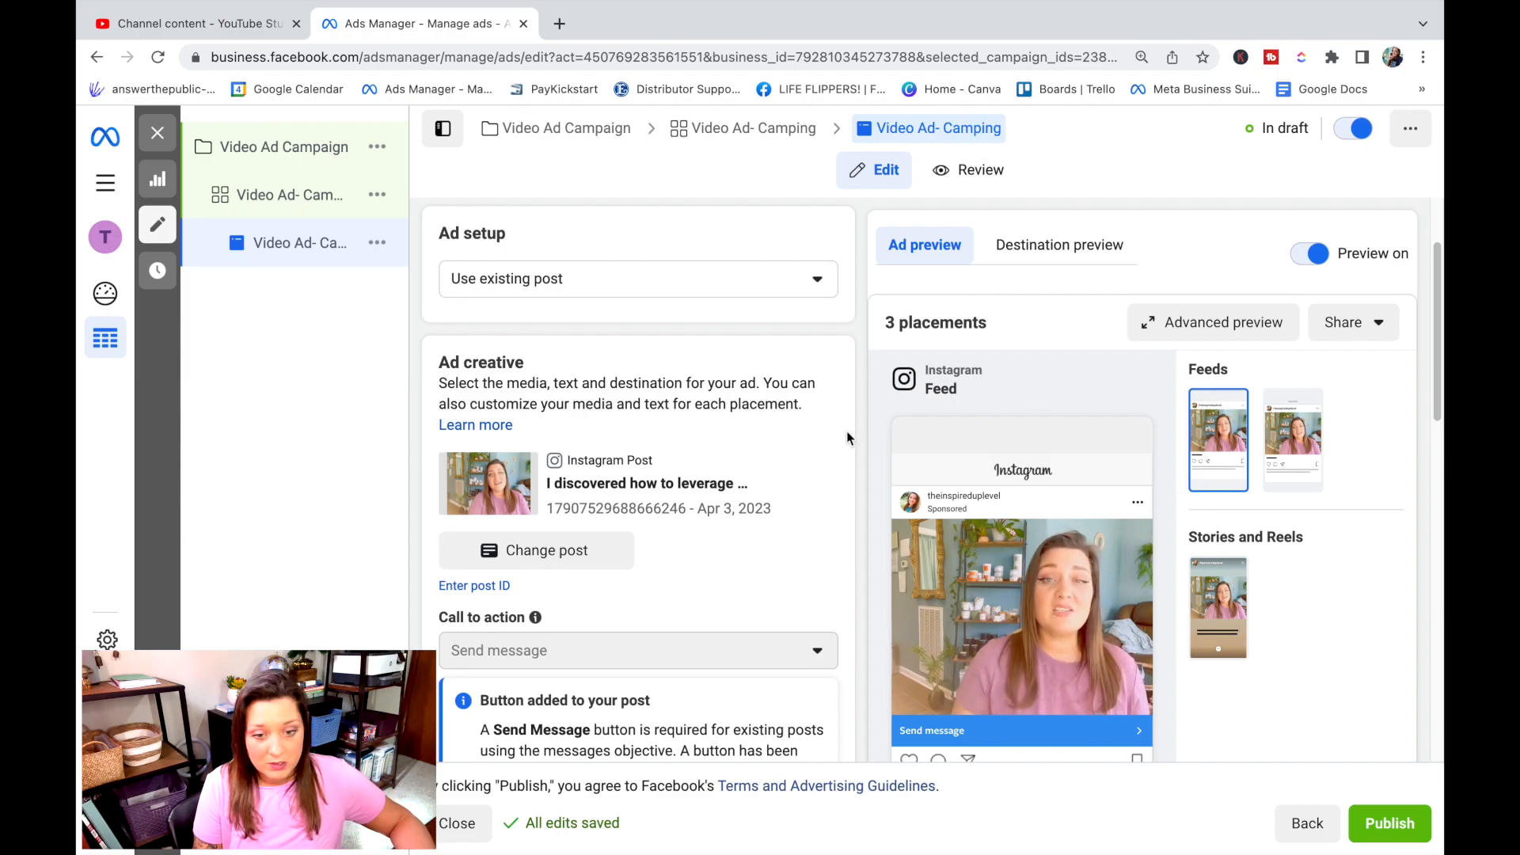
scroll(800, 467, down, 1)
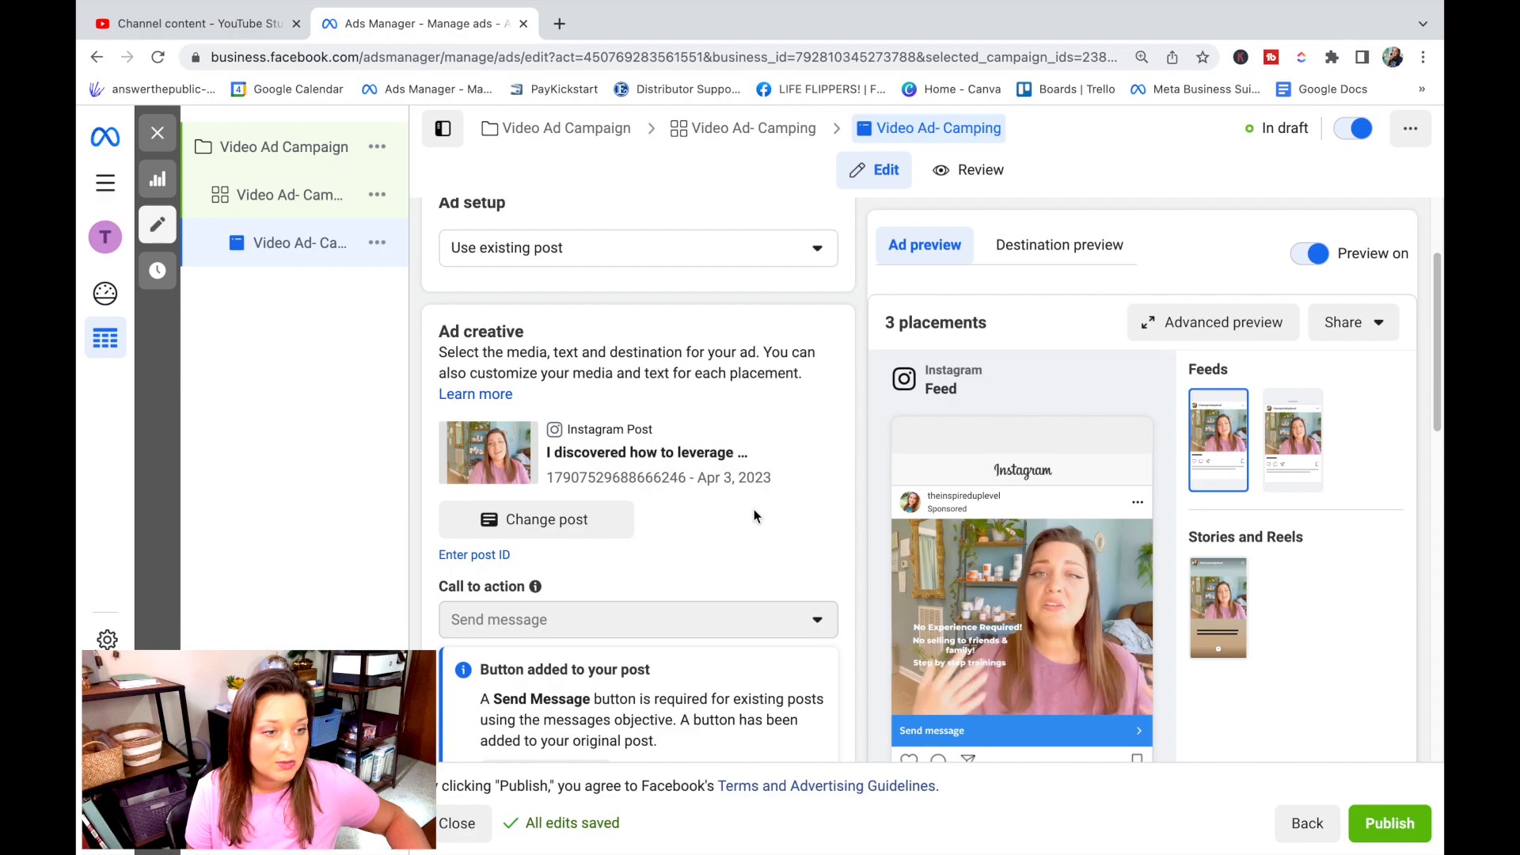
scroll(765, 551, down, 10)
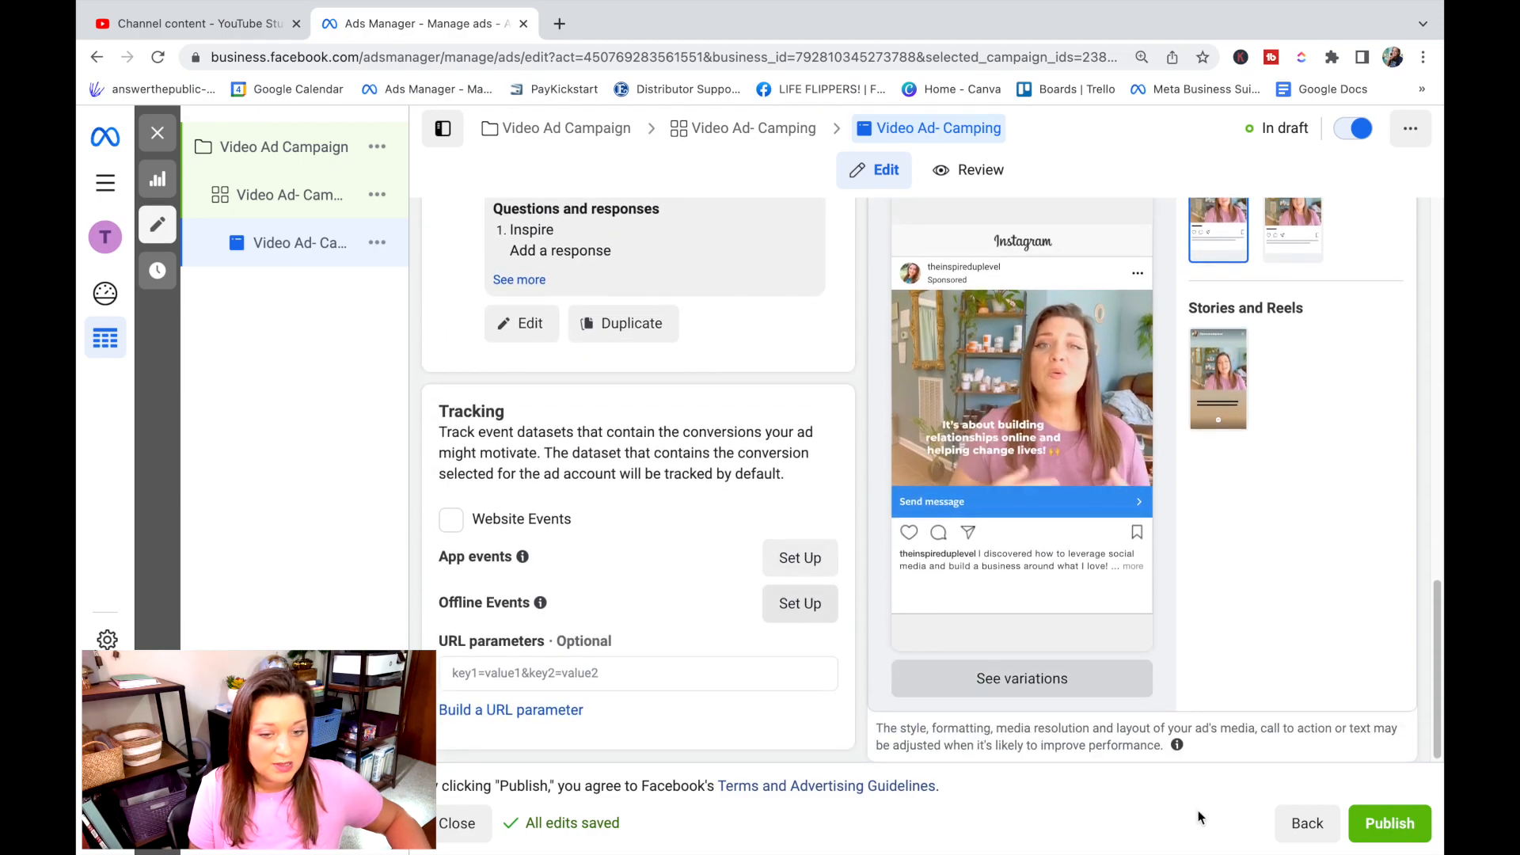
click(1406, 826)
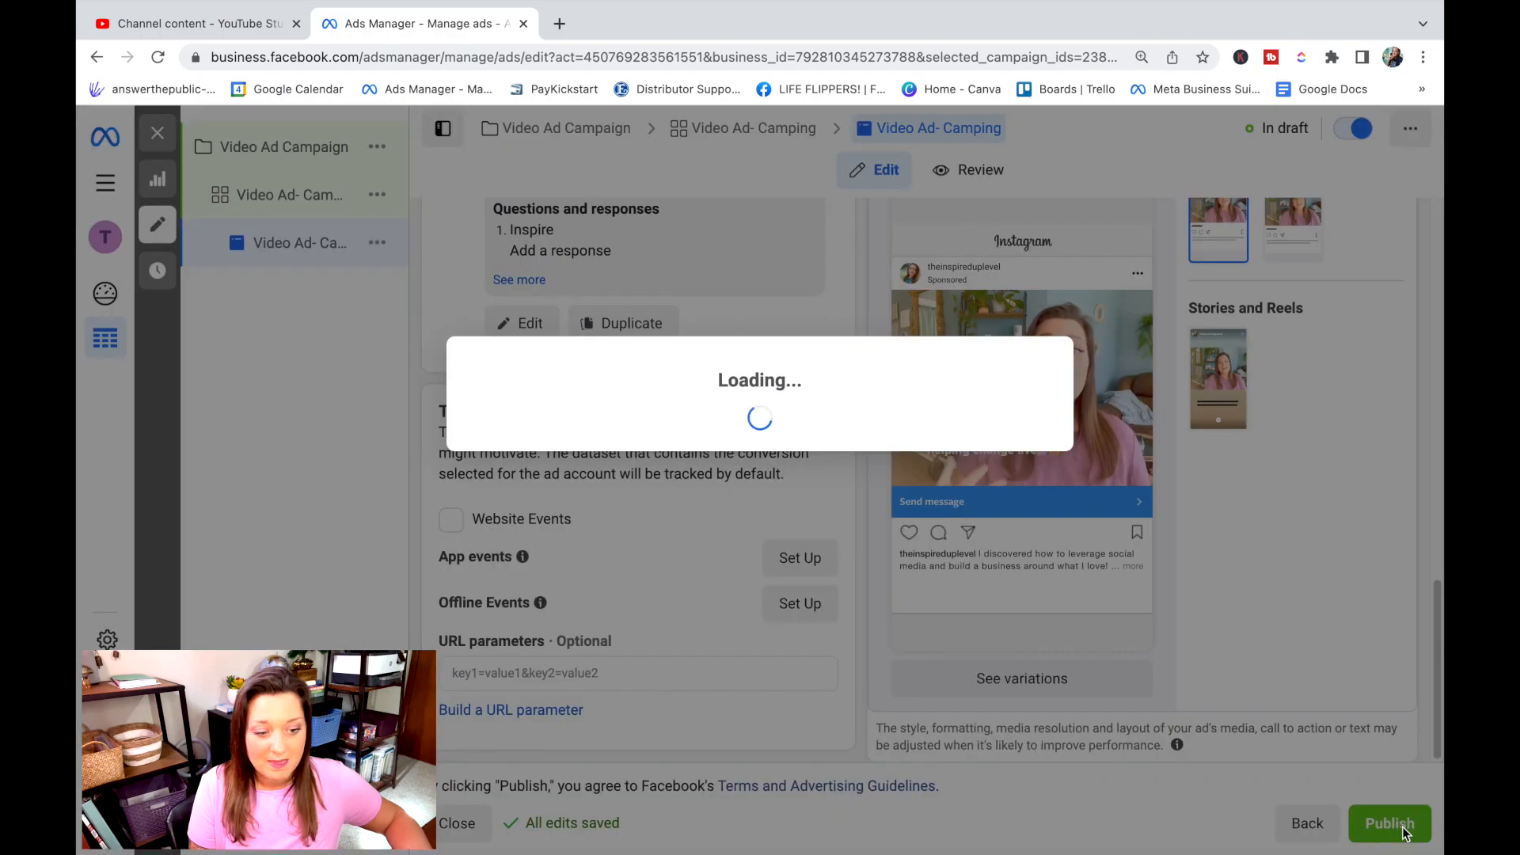